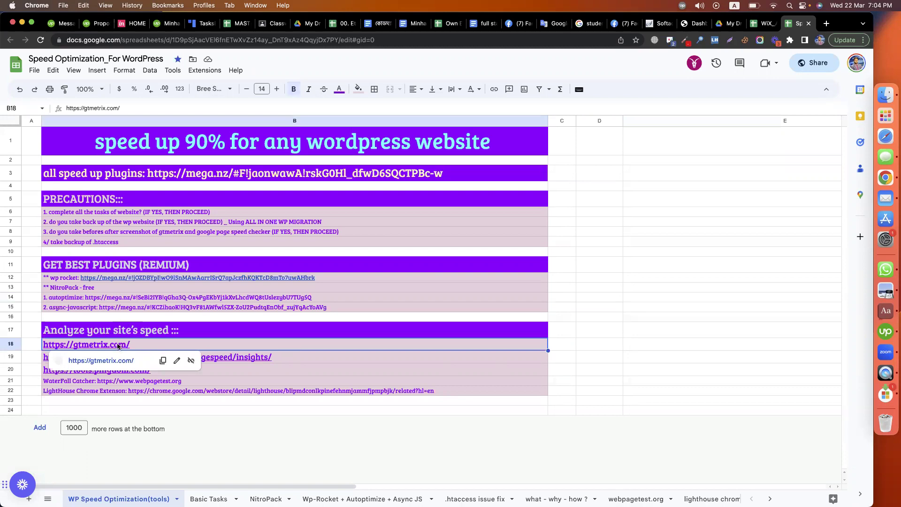
Open the GTmetrix and Google PageSpeed Insights links from the sheet's "Analyze your site's speed" list.
{"action": "left_click", "coordinate": [111, 360]}
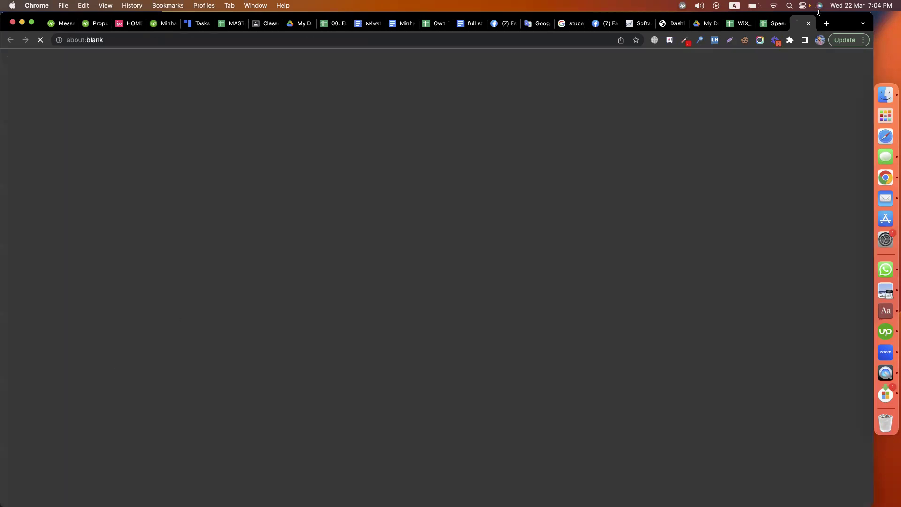
{"action": "key", "text": "ctrl+shift+Tab"}
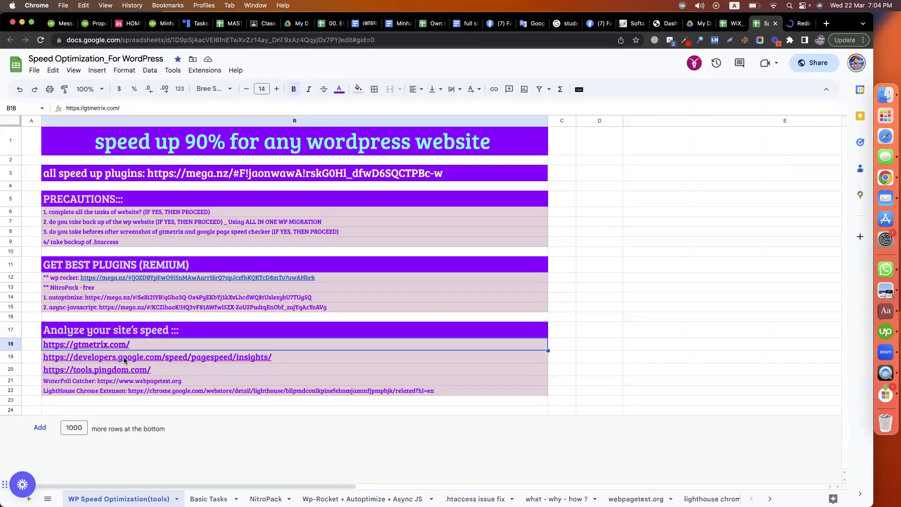
{"action": "key", "text": "Down"}
{"action": "left_click", "coordinate": [113, 374]}
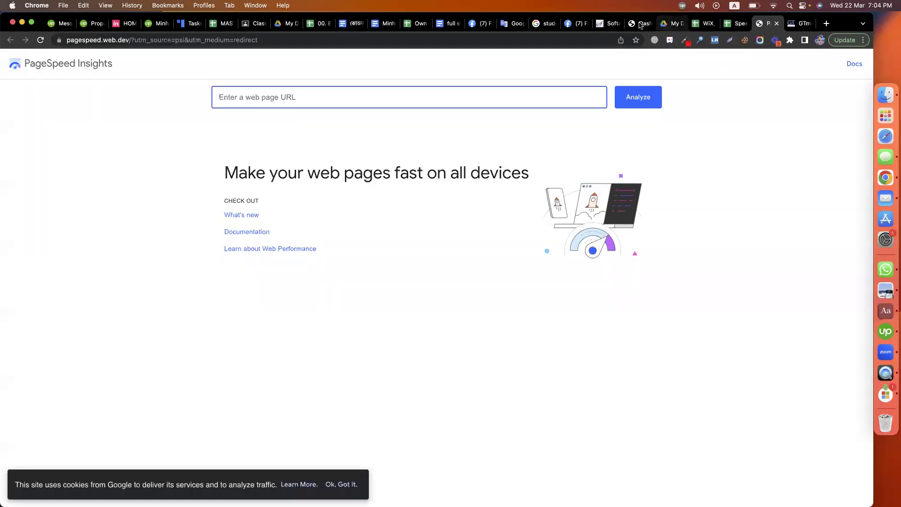
Copy the blog's base address, up to /blog4/, from the web address of its WordPress dashboard.
{"action": "left_click", "coordinate": [641, 23]}
{"action": "left_click", "coordinate": [139, 39]}
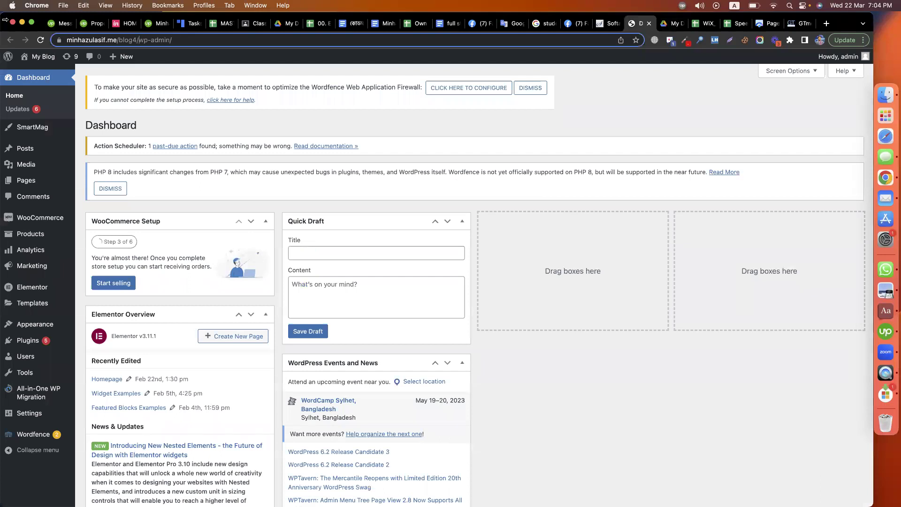
{"action": "key", "text": "super+BackSpace"}
{"action": "key", "text": "super+z"}
{"action": "key", "text": "super+c"}
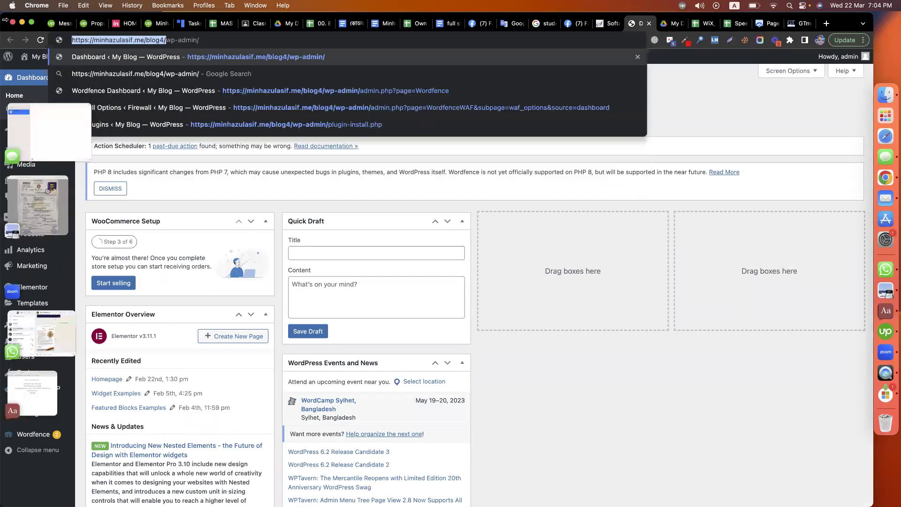
Run a PageSpeed Insights analysis of the copied blog4 address.
{"action": "left_click", "coordinate": [762, 26]}
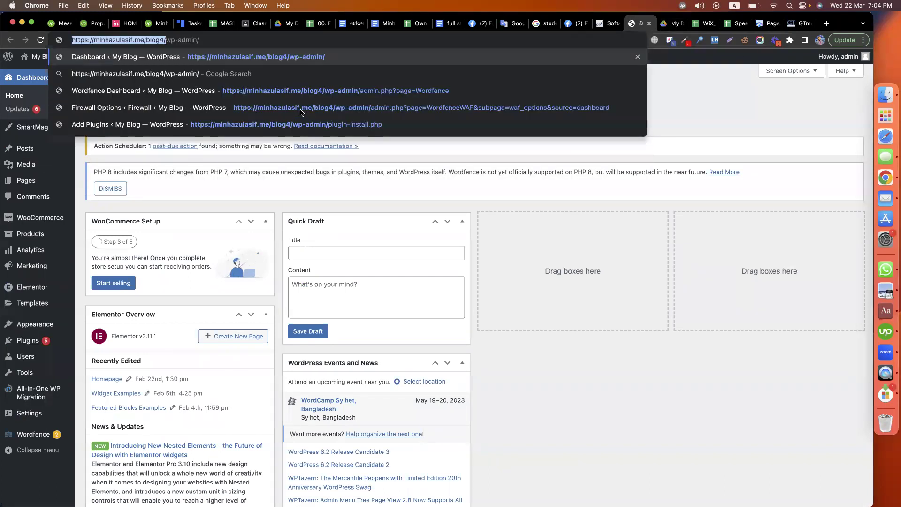
{"action": "key", "text": "super+v"}
{"action": "key", "text": "Return"}
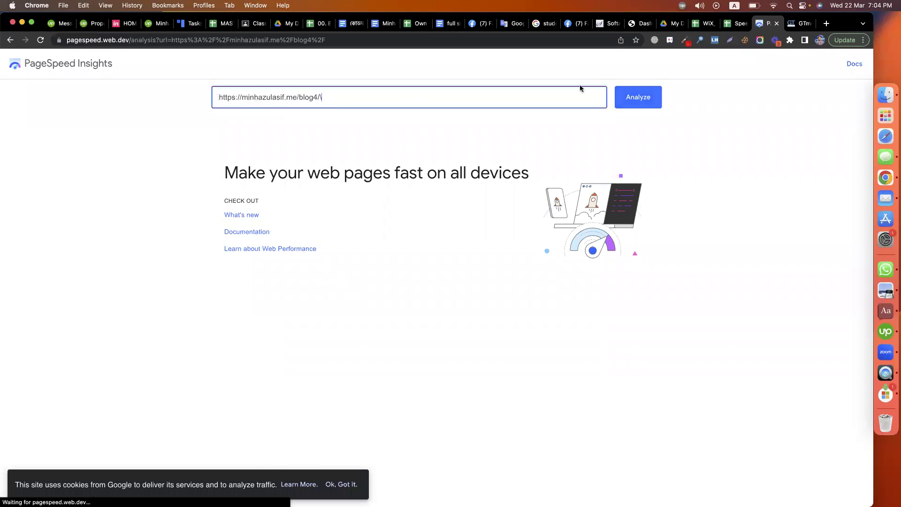
Start a GTmetrix speed test of the same blog4 address.
{"action": "left_click", "coordinate": [798, 24]}
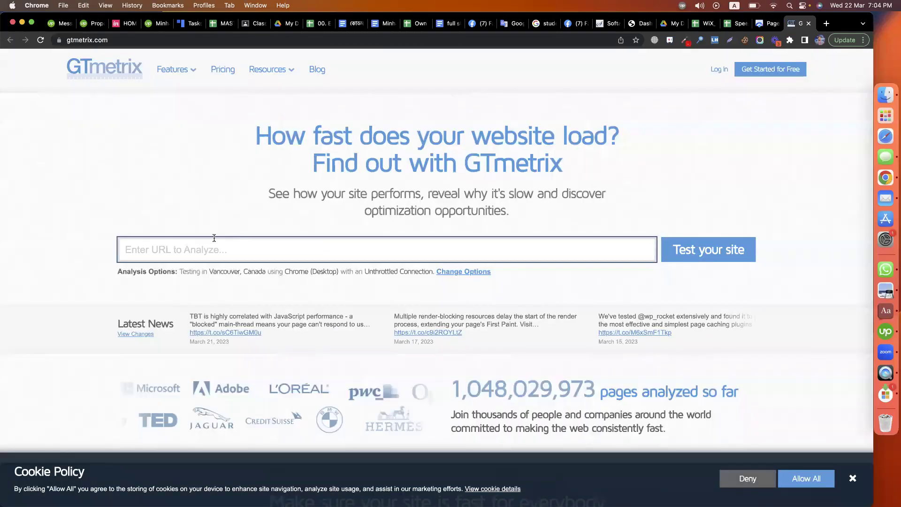
{"action": "key", "text": "super+v"}
{"action": "key", "text": "Return"}
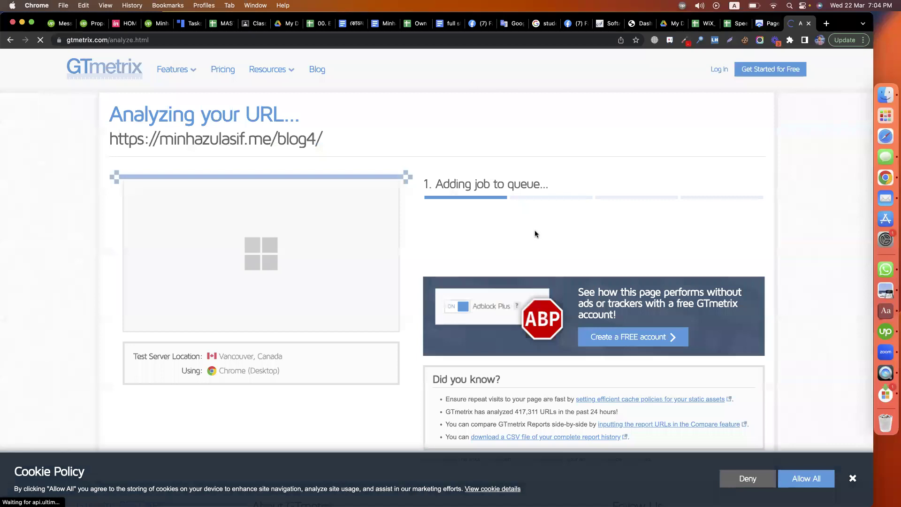
Check the progress of the PageSpeed Insights and GTmetrix tests and dismiss the GTmetrix cookie notice.
{"action": "key", "text": "ctrl+shift+Tab"}
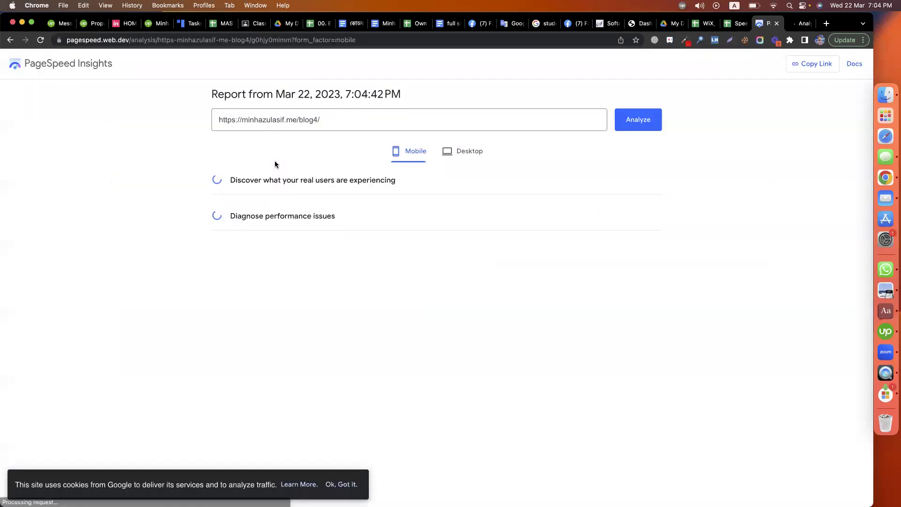
{"action": "left_click", "coordinate": [319, 119]}
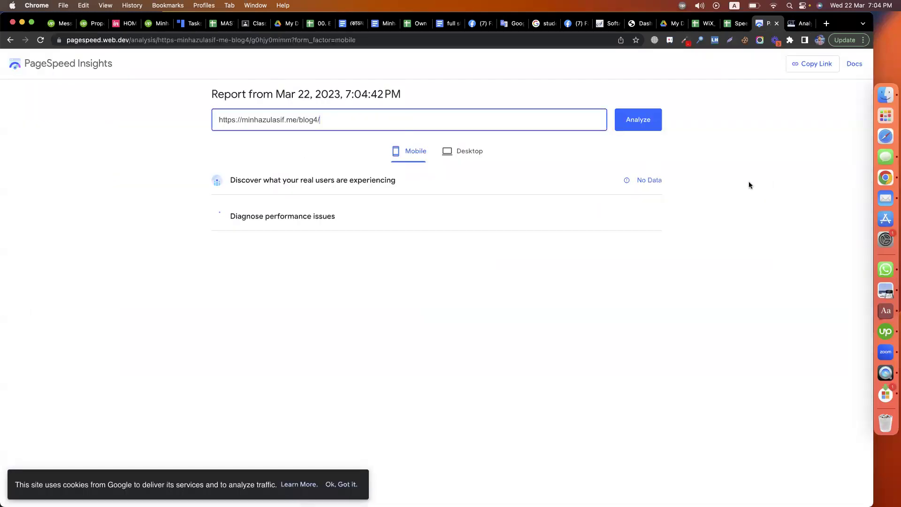
{"action": "left_click", "coordinate": [793, 25]}
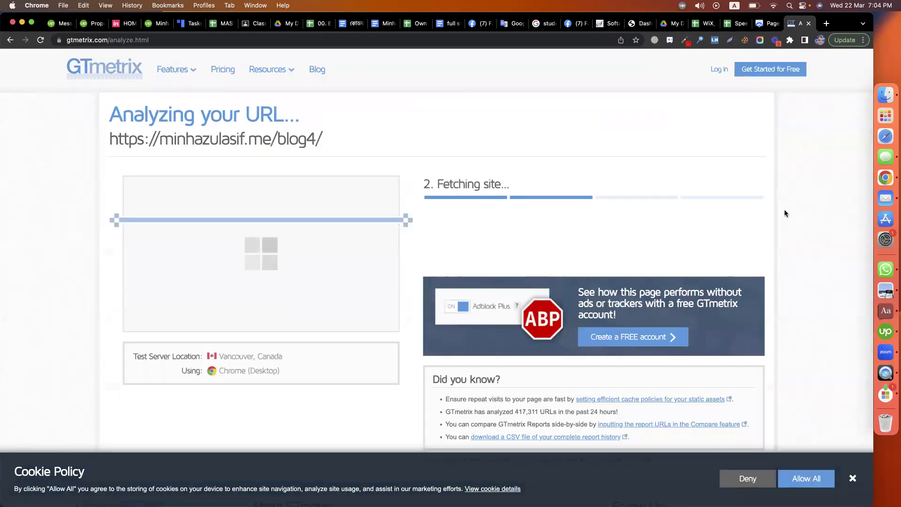
{"action": "left_click", "coordinate": [852, 478]}
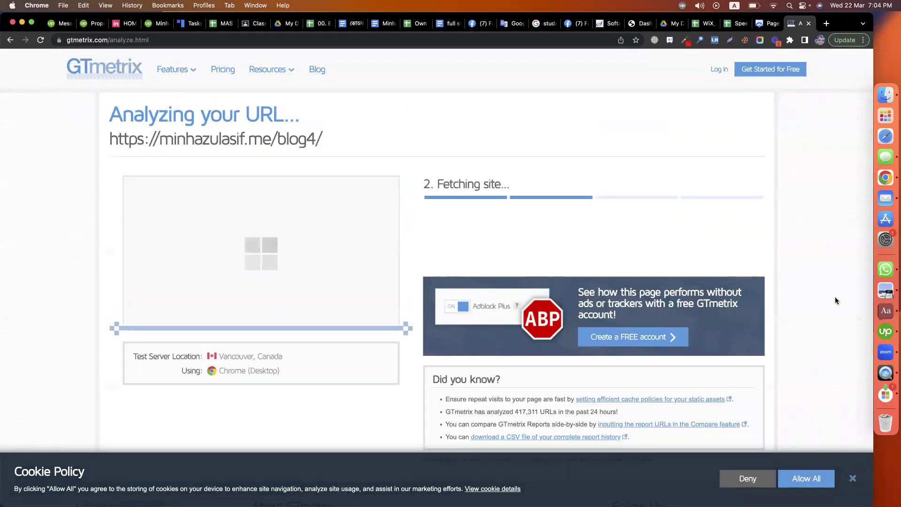
{"action": "left_click", "coordinate": [773, 26]}
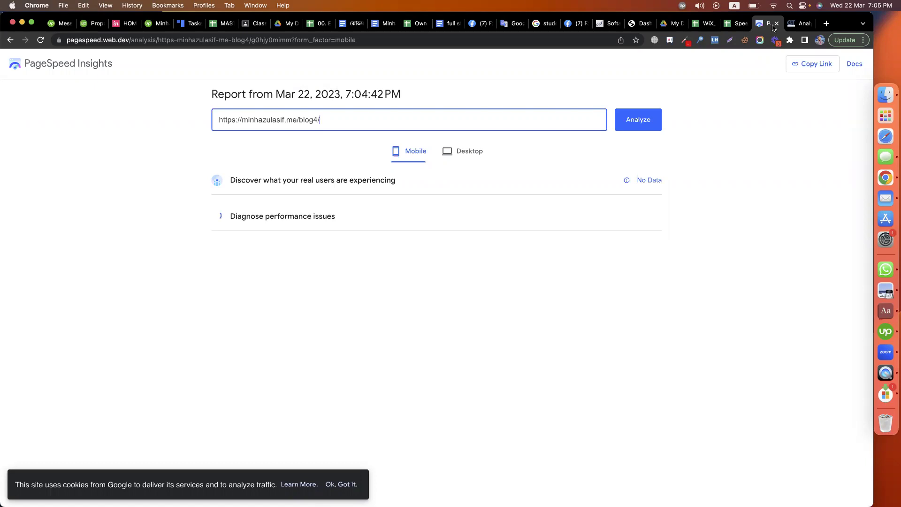
Search Google for nitropack in a new browser tab and look through the results.
{"action": "left_click", "coordinate": [827, 23]}
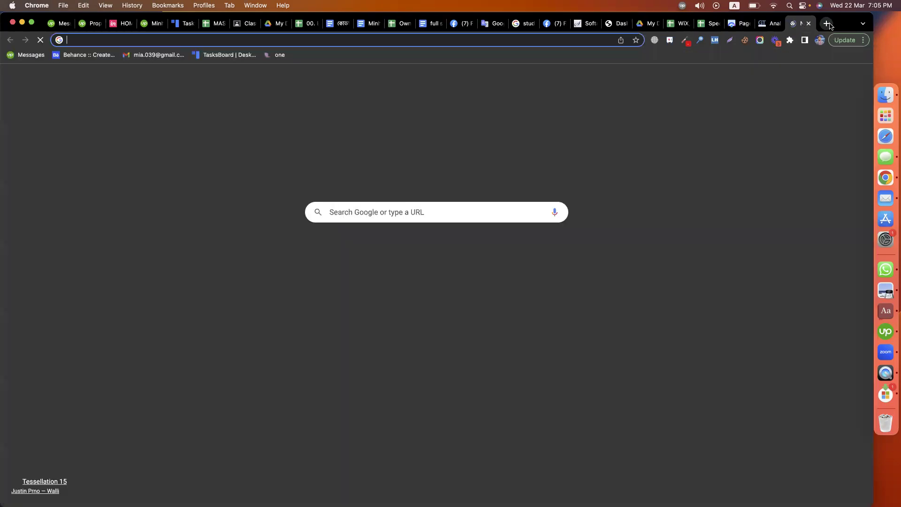
{"action": "type", "text": "nitro"}
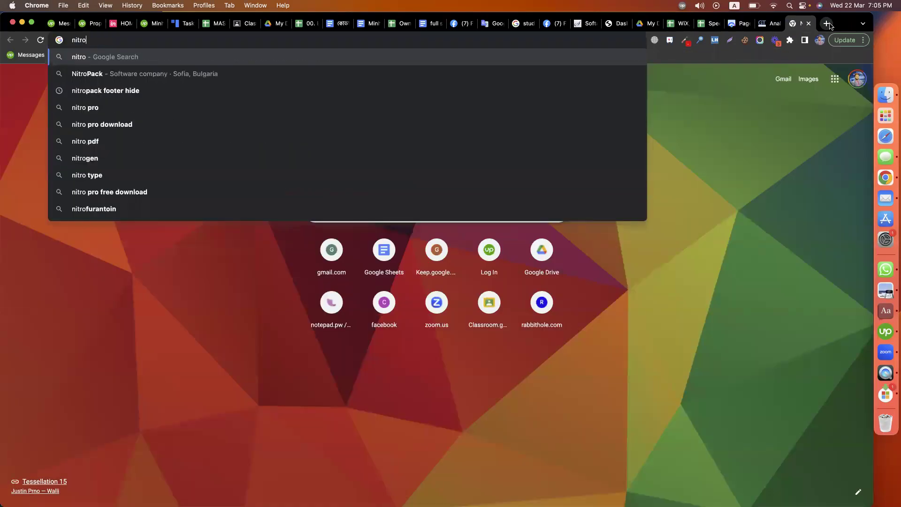
{"action": "type", "text": "pack"}
{"action": "key", "text": "Return"}
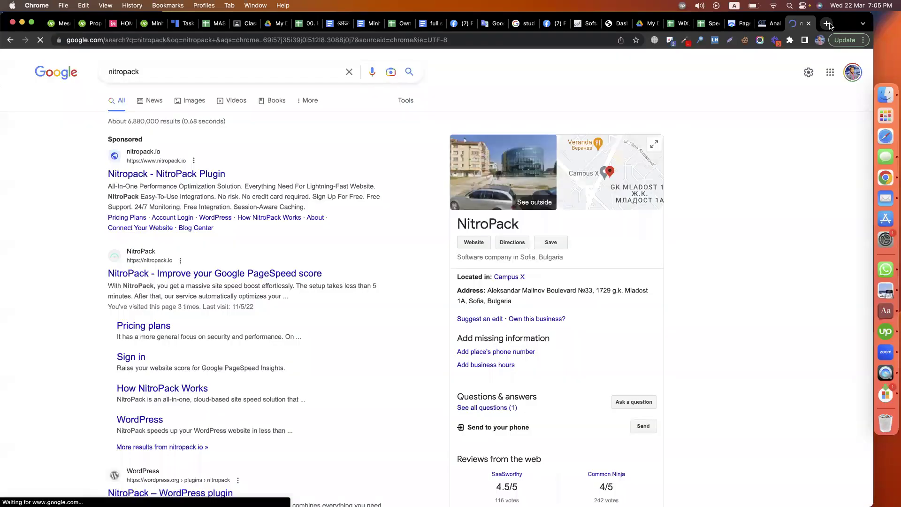
{"action": "scroll", "coordinate": [516, 207], "scroll_direction": "down", "scroll_amount": 2}
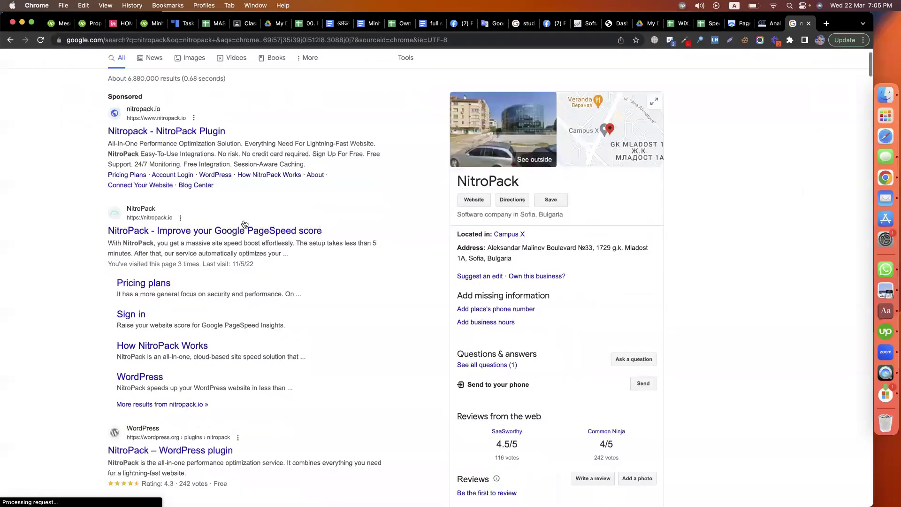
{"action": "scroll", "coordinate": [220, 219], "scroll_direction": "down", "scroll_amount": 1}
Open the official NitroPack website and sign in with the Google account.
{"action": "left_click", "coordinate": [220, 217]}
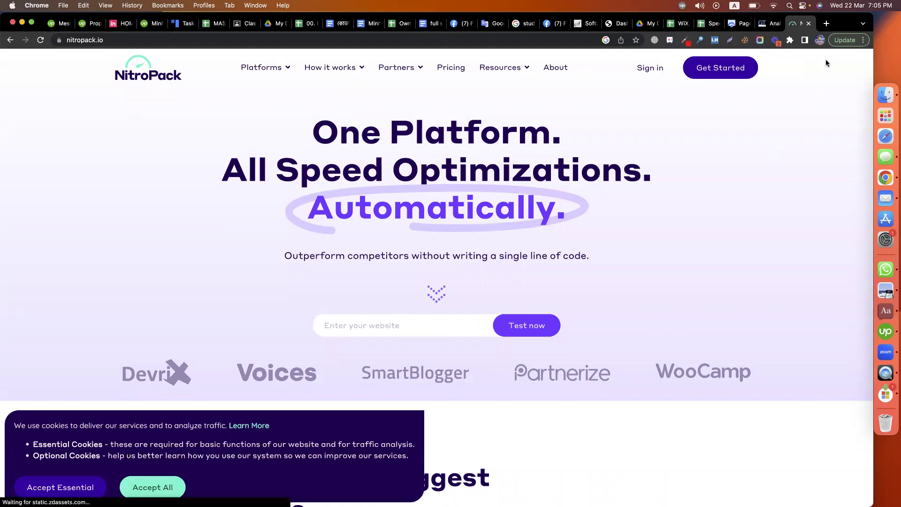
{"action": "left_click", "coordinate": [649, 76]}
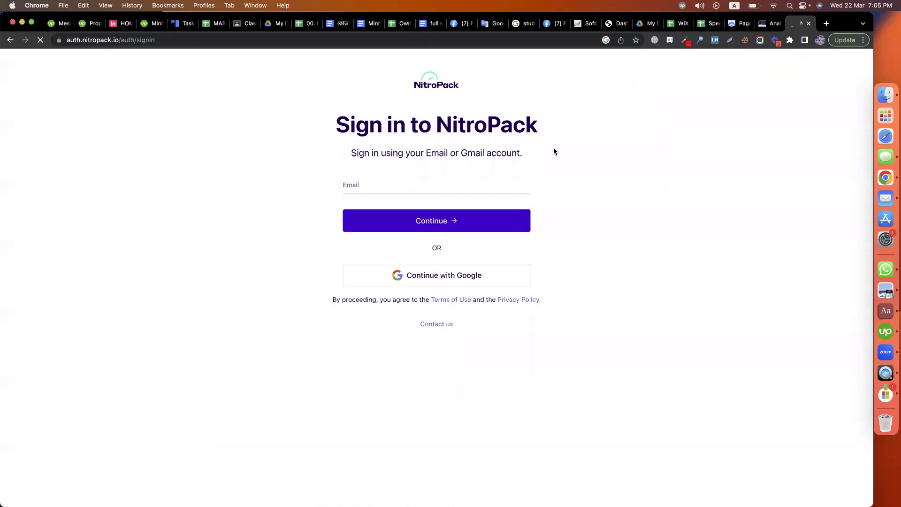
{"action": "left_click", "coordinate": [440, 273]}
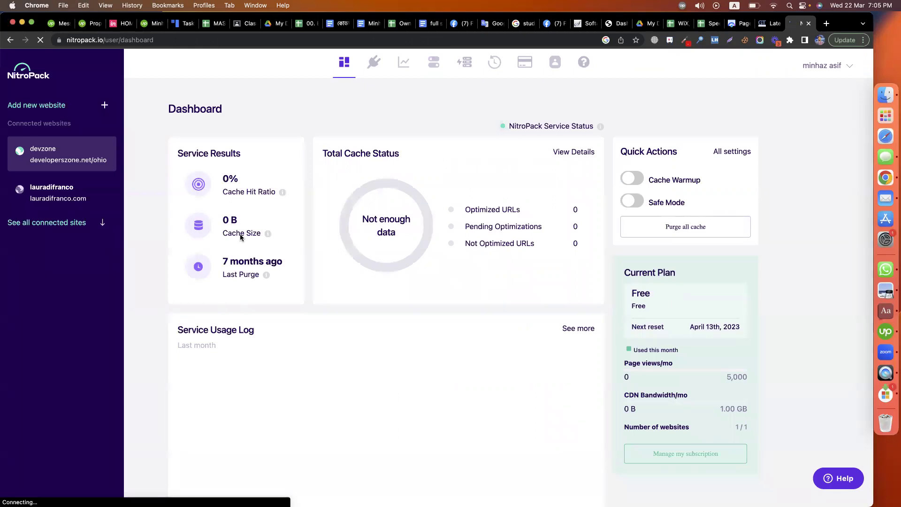
View the dashboard of the second connected website and the list of all connected websites in NitroPack.
{"action": "left_click", "coordinate": [65, 202]}
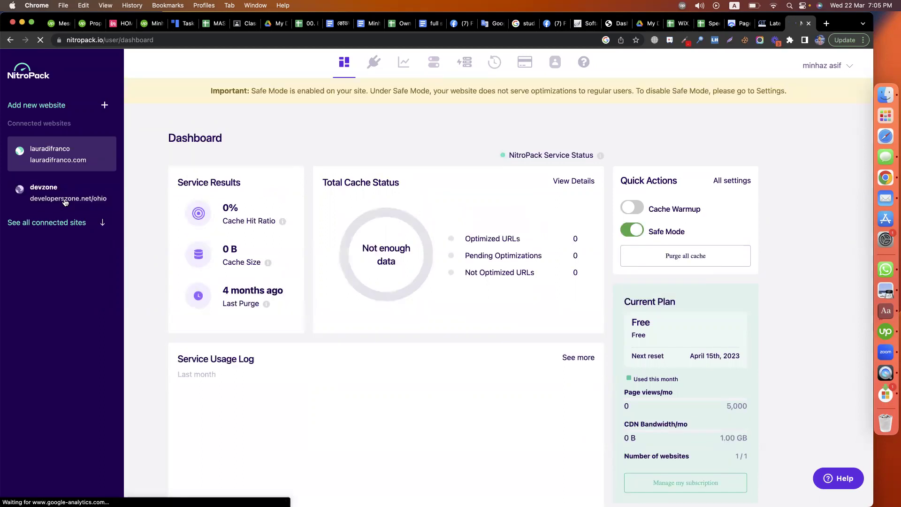
{"action": "left_click", "coordinate": [59, 224]}
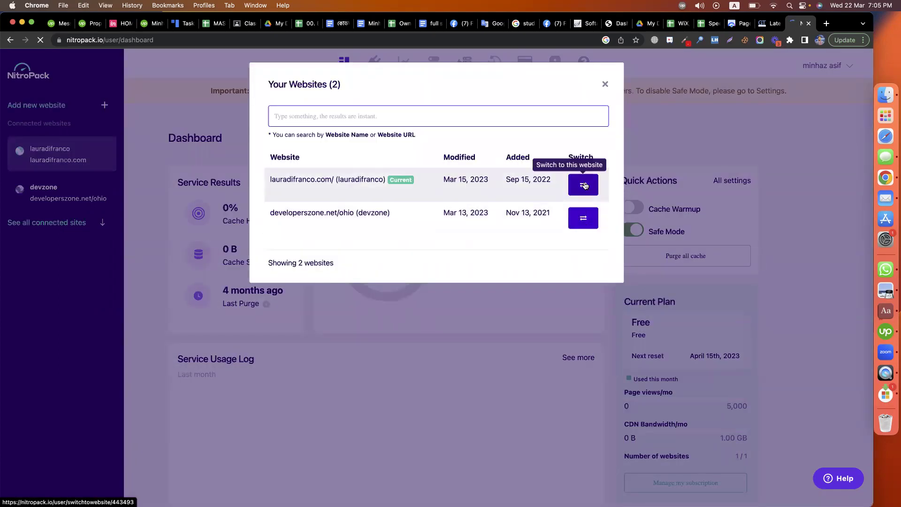
{"action": "left_click", "coordinate": [584, 218]}
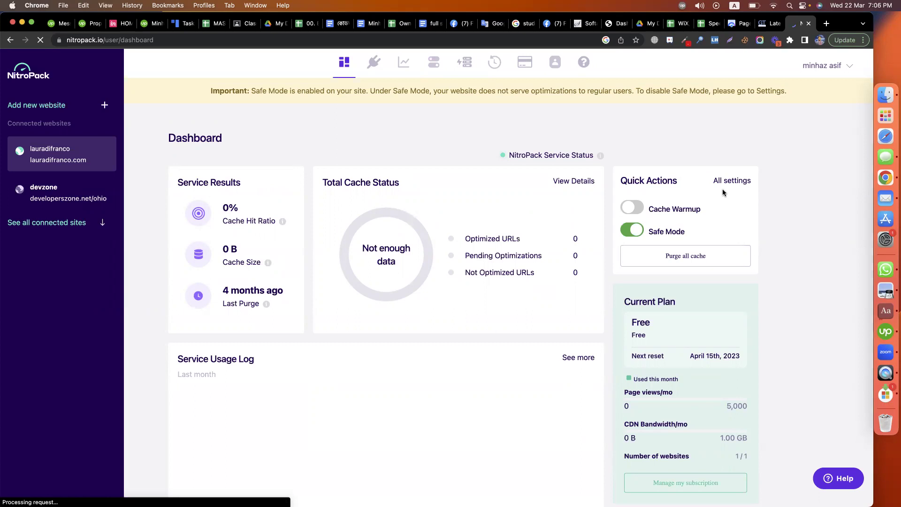
Add the blog4 address to NitroPack as a new website named blog website with the Free Subscription.
{"action": "left_click", "coordinate": [105, 105]}
{"action": "left_click", "coordinate": [106, 108]}
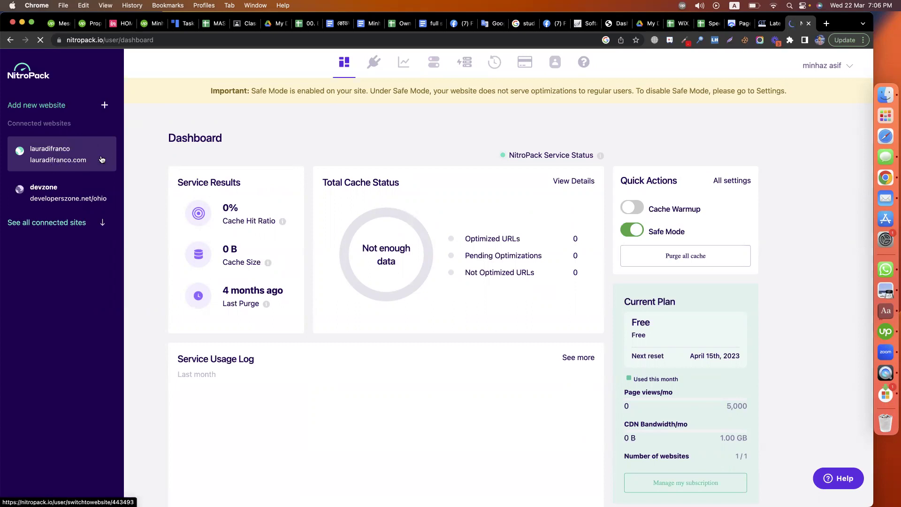
{"action": "left_click", "coordinate": [104, 105]}
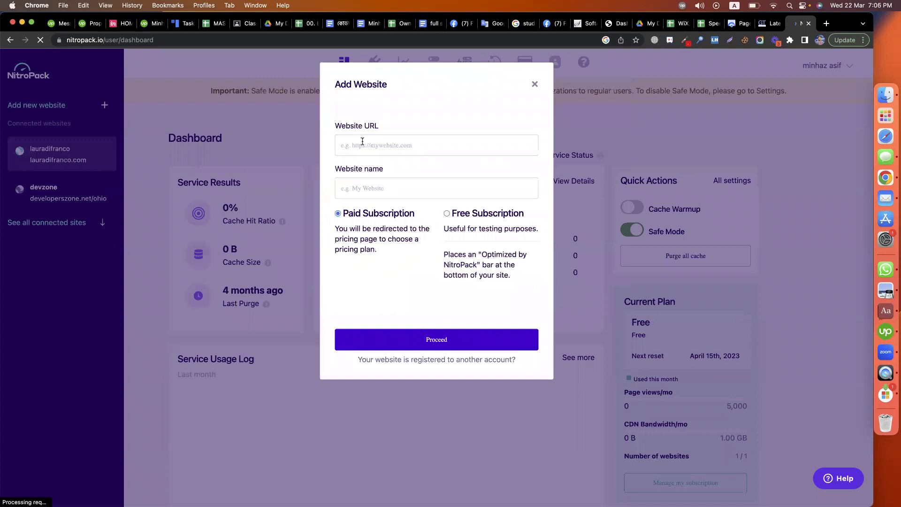
{"action": "left_click", "coordinate": [362, 141]}
{"action": "key", "text": "cmd+v"}
{"action": "left_click", "coordinate": [383, 188]}
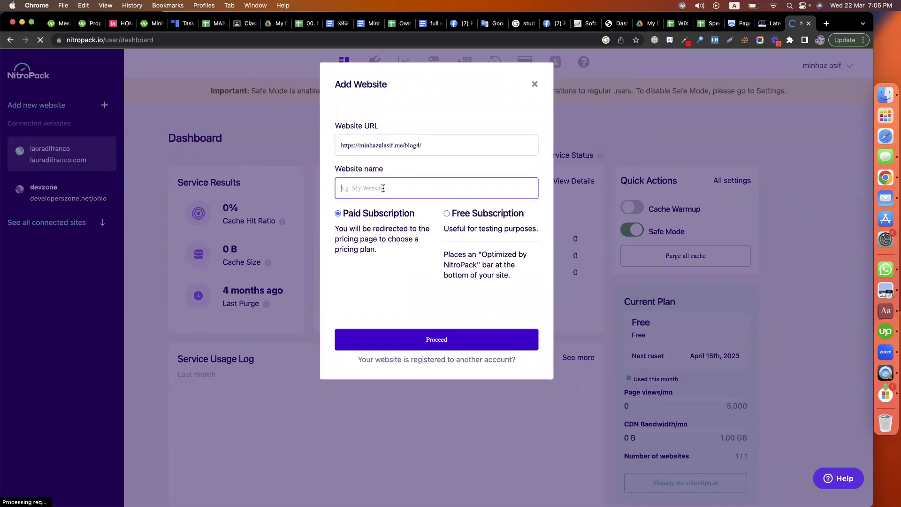
{"action": "type", "text": "blog website"}
{"action": "left_click", "coordinate": [446, 213]}
{"action": "left_click", "coordinate": [439, 338]}
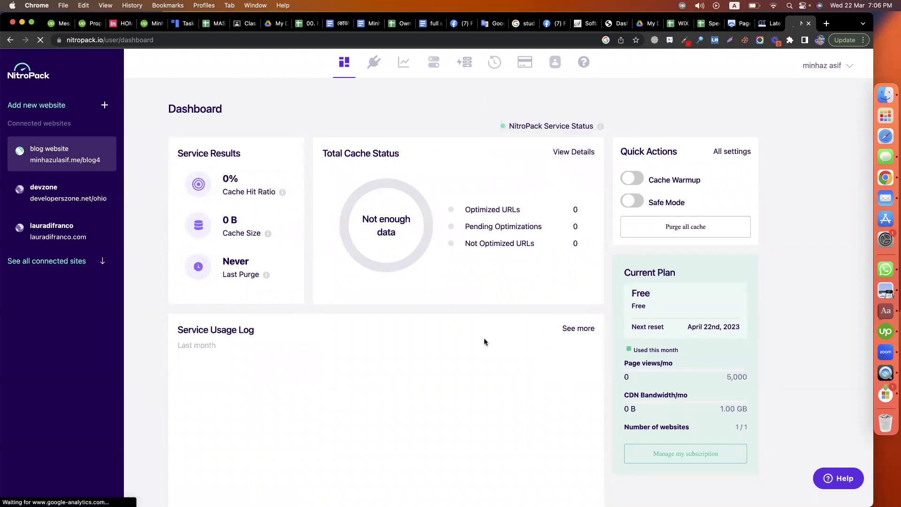
Review the blog's GTmetrix performance score and its PageSpeed Insights scores for mobile and desktop.
{"action": "left_click", "coordinate": [773, 24]}
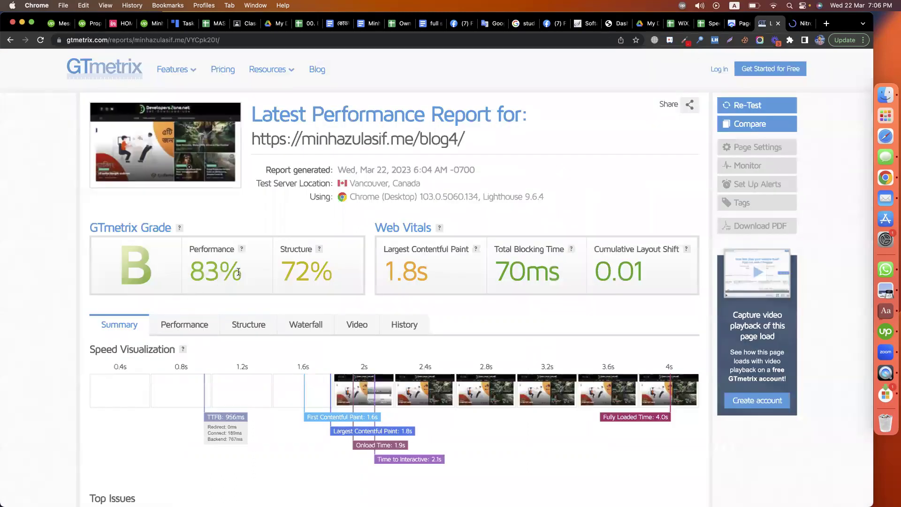
{"action": "double_click", "coordinate": [190, 270]}
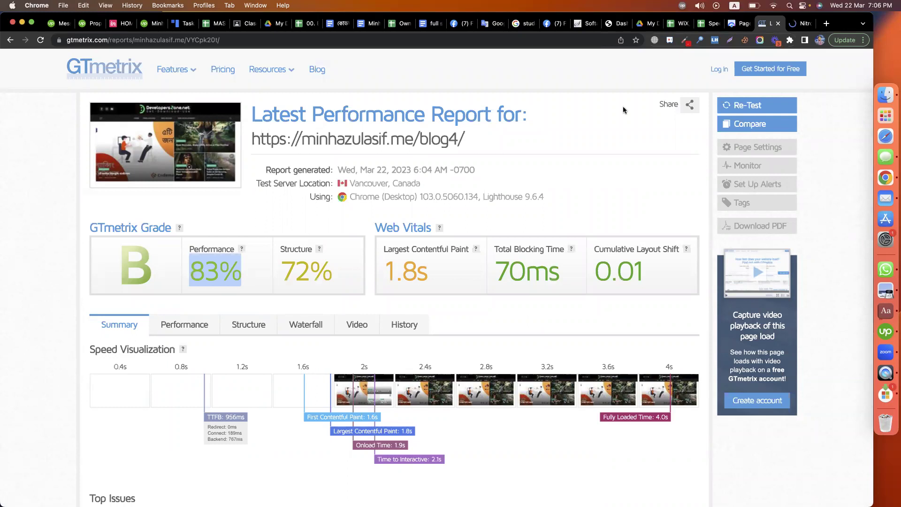
{"action": "left_click", "coordinate": [728, 24]}
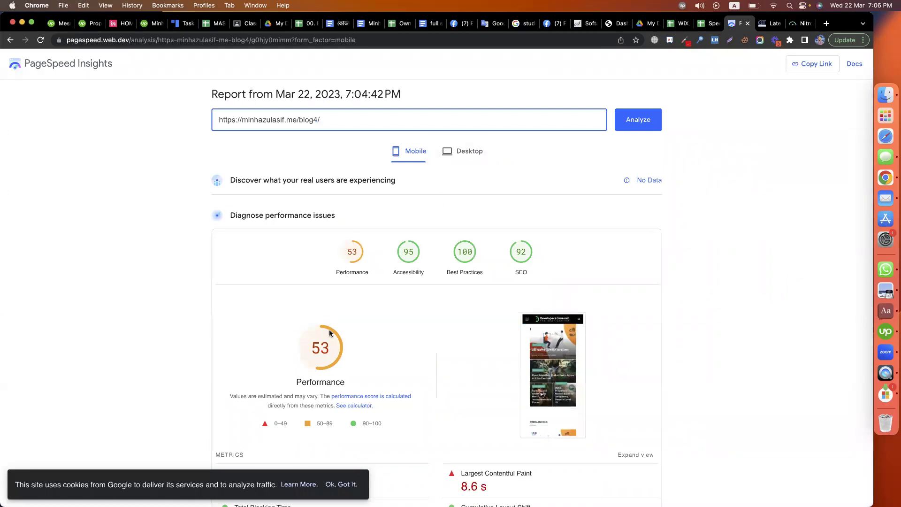
{"action": "left_click", "coordinate": [467, 152]}
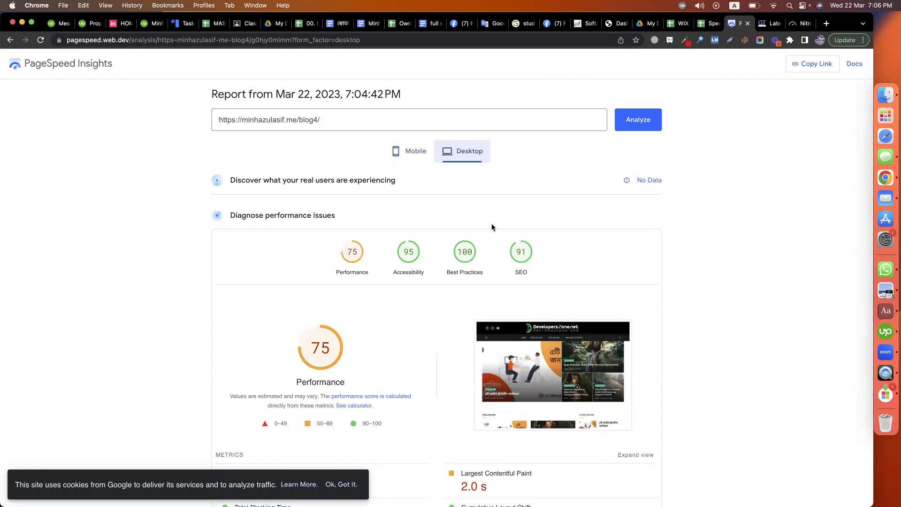
{"action": "left_click", "coordinate": [411, 150]}
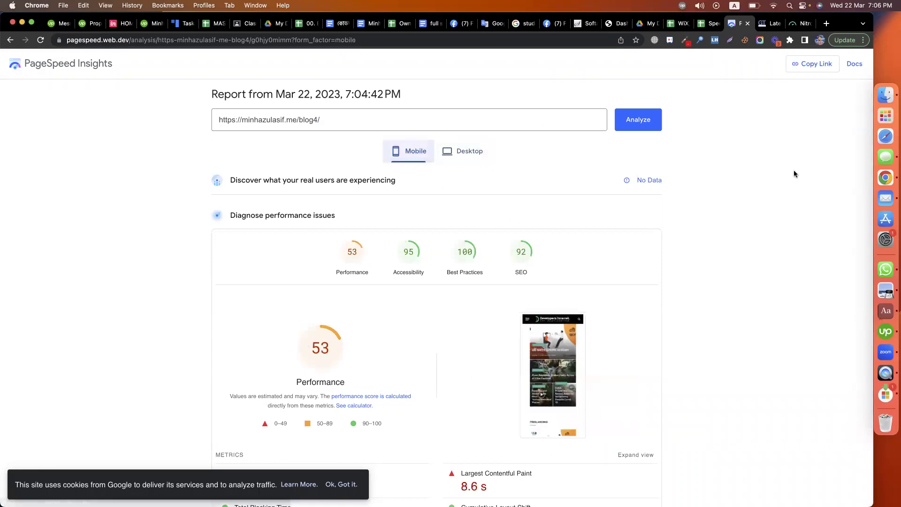
Open the plugin installation page in the blog's WordPress admin and search for nitropack.
{"action": "left_click", "coordinate": [800, 23]}
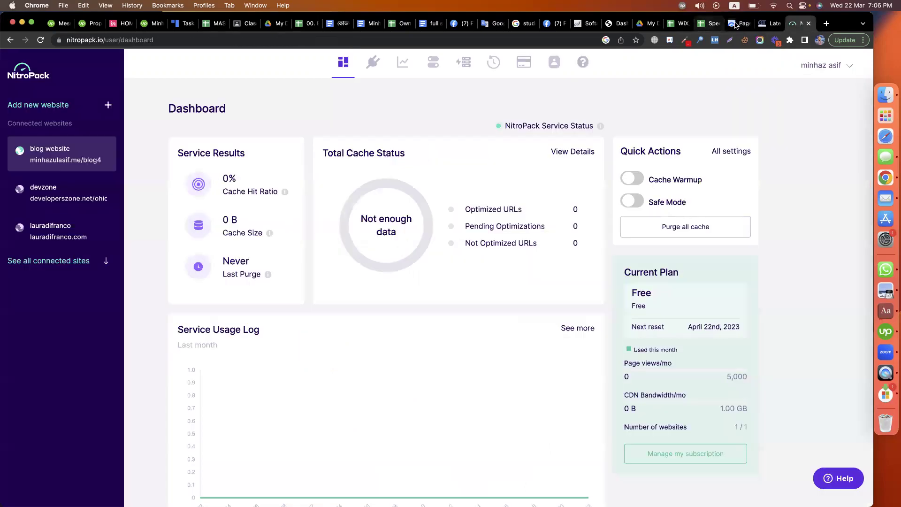
{"action": "left_click", "coordinate": [617, 23]}
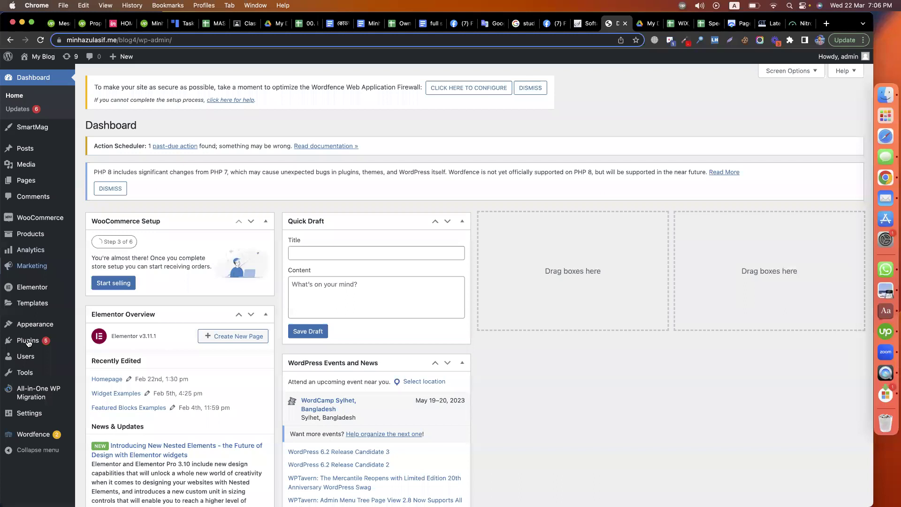
{"action": "left_click", "coordinate": [87, 359]}
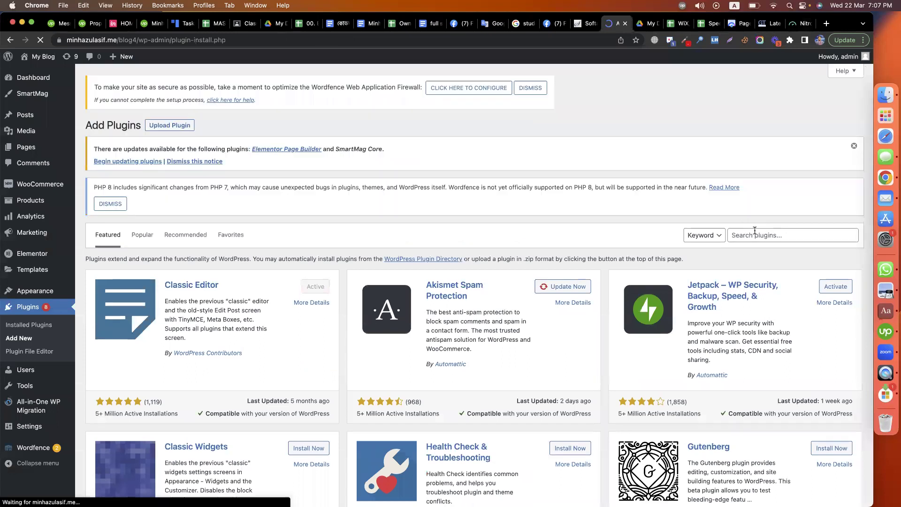
{"action": "left_click", "coordinate": [754, 235]}
{"action": "type", "text": "nitropack"}
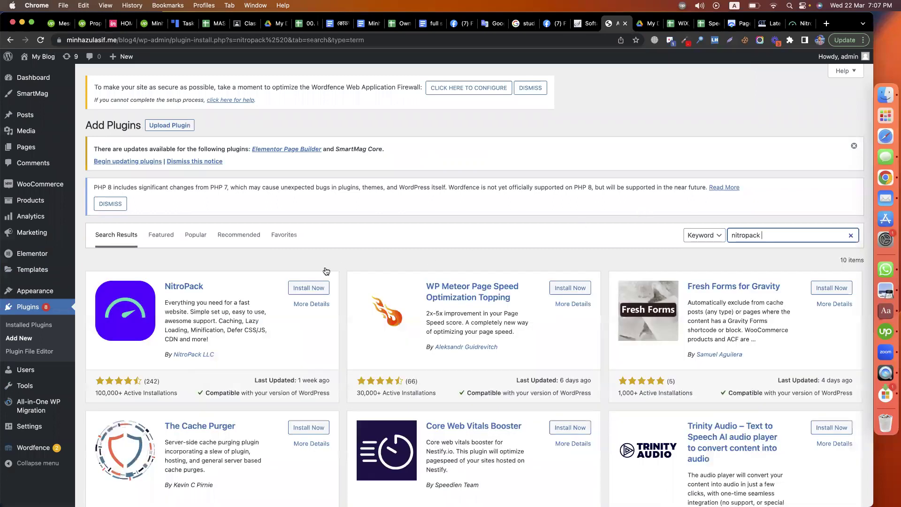
Install and activate the NitroPack plugin by NitroPack LLC.
{"action": "scroll", "coordinate": [319, 272], "scroll_direction": "down", "scroll_amount": 1}
{"action": "left_click", "coordinate": [319, 267]}
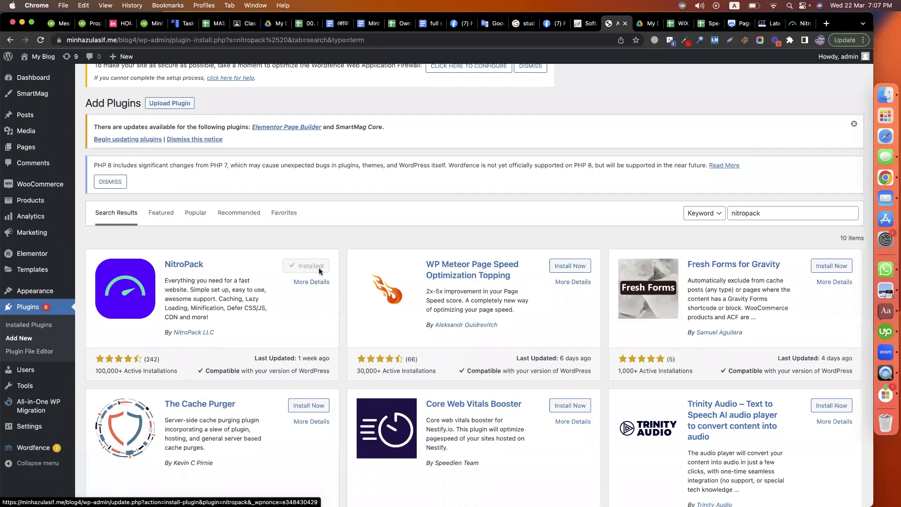
{"action": "left_click", "coordinate": [318, 271]}
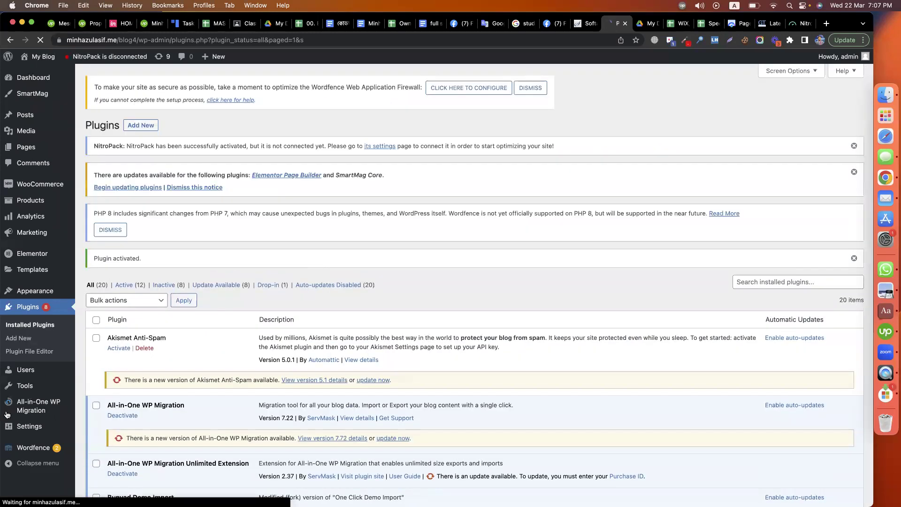
Open the NitroPack settings in WordPress and connect the plugin to the blog website entry in the NitroPack account.
{"action": "mouse_move", "coordinate": [45, 413]}
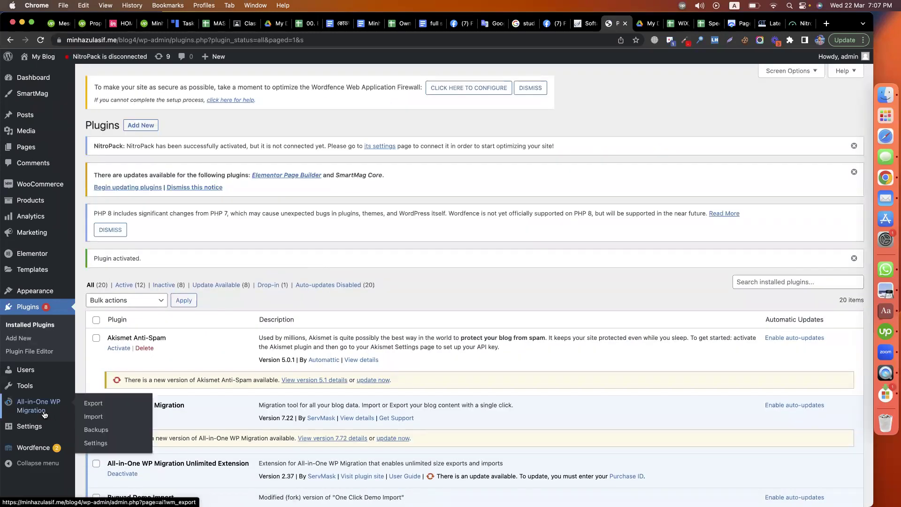
{"action": "scroll", "coordinate": [45, 414], "scroll_direction": "down", "scroll_amount": 5}
{"action": "mouse_move", "coordinate": [29, 427]}
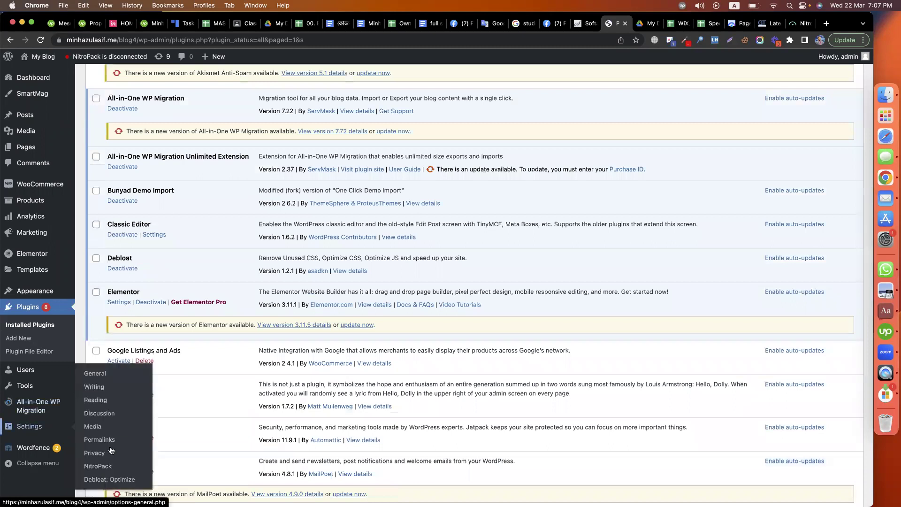
{"action": "left_click", "coordinate": [99, 467]}
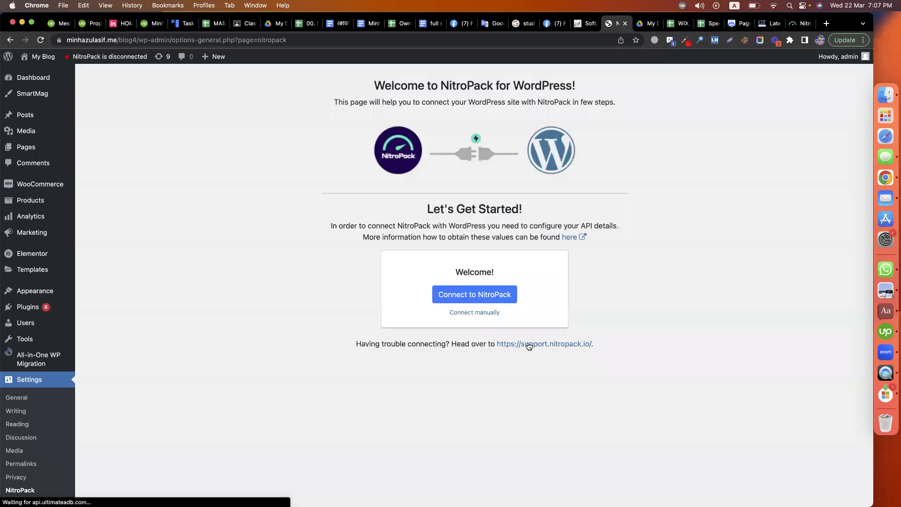
{"action": "left_click", "coordinate": [495, 300]}
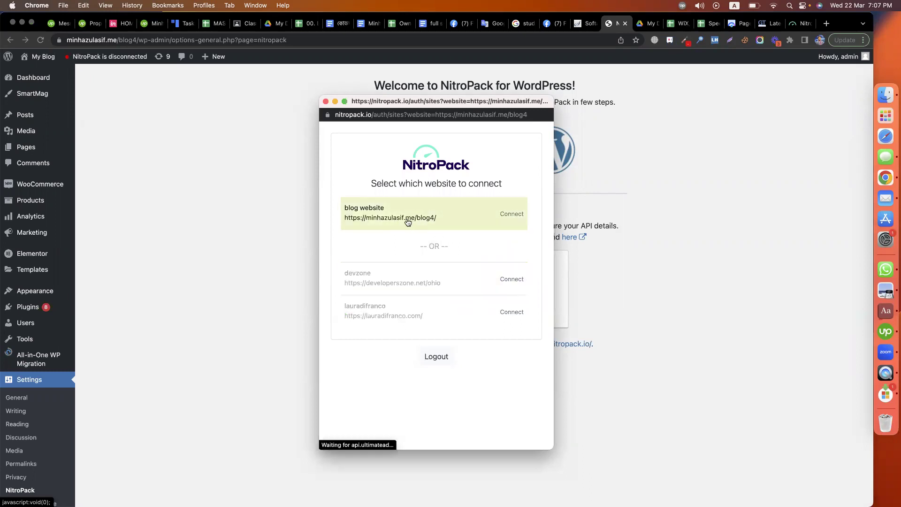
{"action": "left_click", "coordinate": [513, 214]}
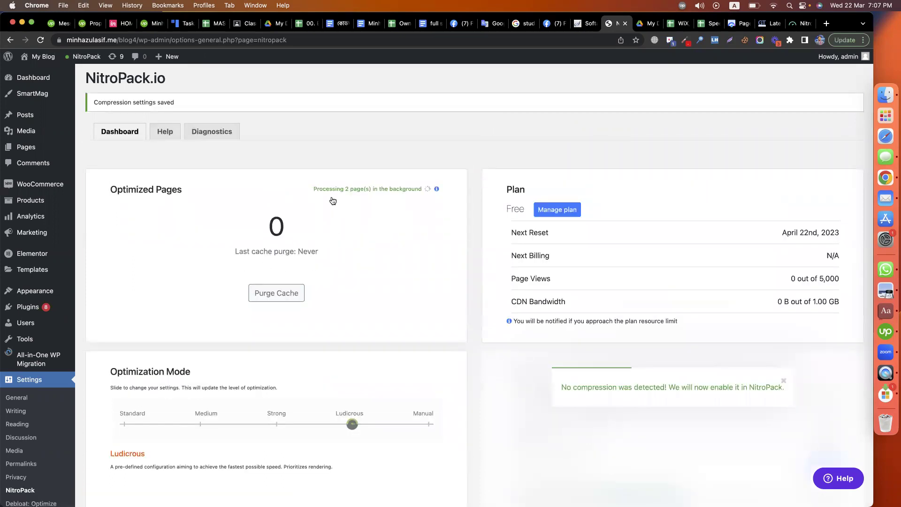
Enable Cache Warmup for the blog in the NitroPack settings and purge the existing cache.
{"action": "scroll", "coordinate": [328, 201], "scroll_direction": "down", "scroll_amount": 1}
{"action": "left_click_drag", "start_coordinate": [313, 182], "coordinate": [423, 184]}
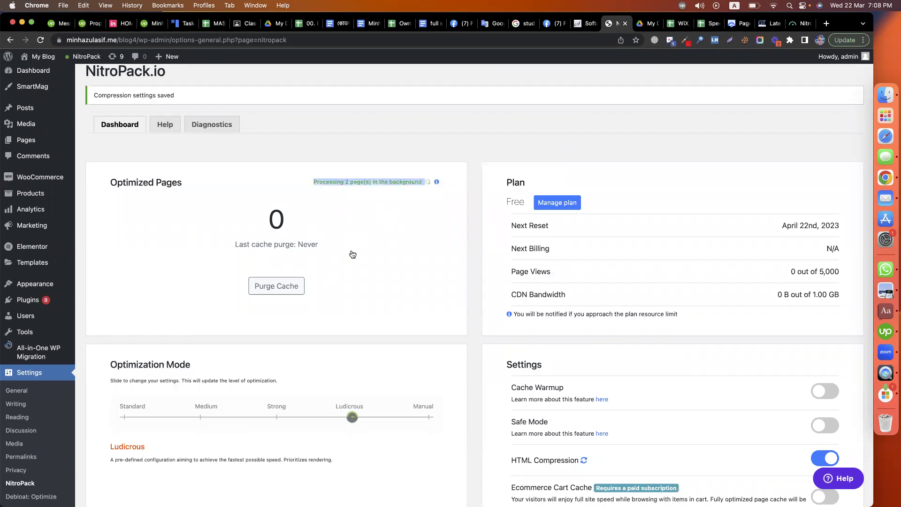
{"action": "scroll", "coordinate": [438, 293], "scroll_direction": "down", "scroll_amount": 5}
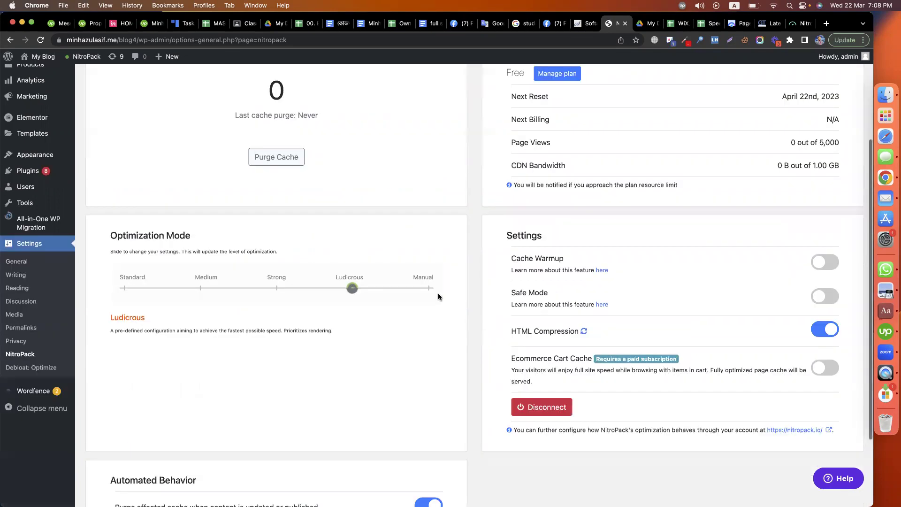
{"action": "scroll", "coordinate": [437, 297], "scroll_direction": "down", "scroll_amount": 1}
{"action": "scroll", "coordinate": [438, 296], "scroll_direction": "down", "scroll_amount": 2}
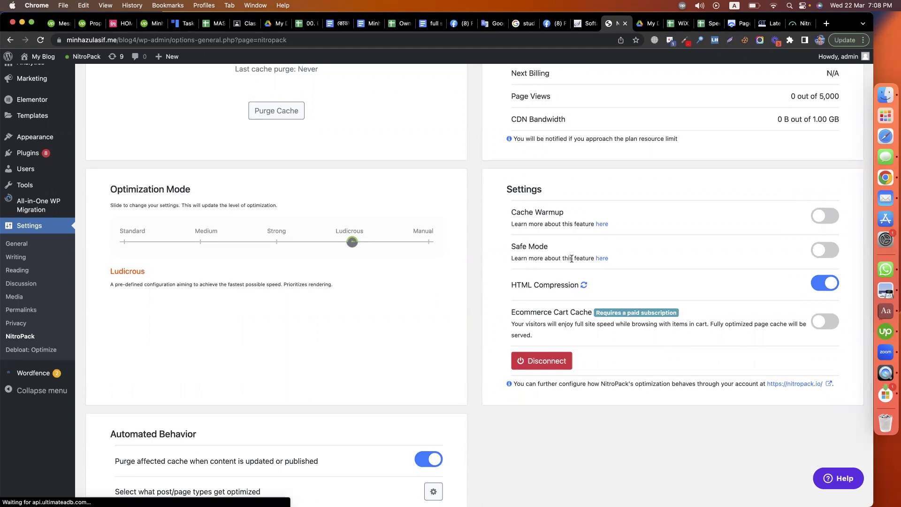
{"action": "left_click", "coordinate": [827, 215]}
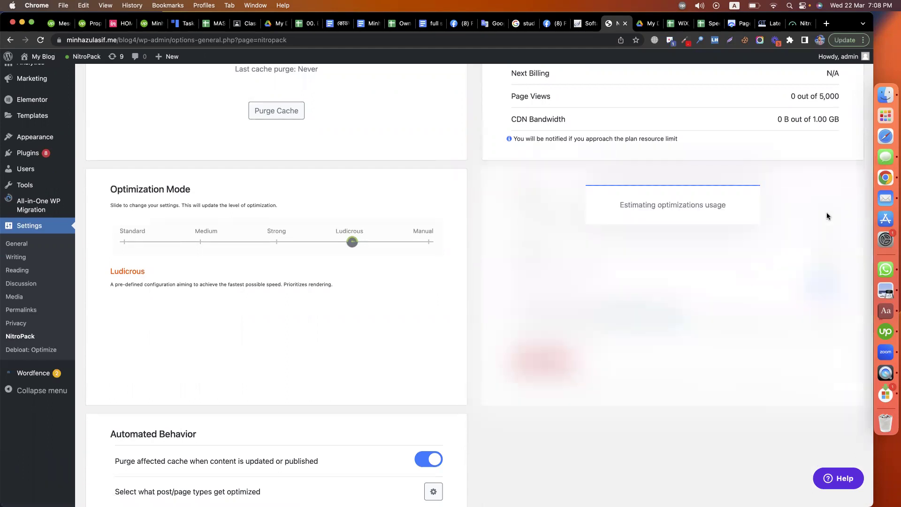
{"action": "scroll", "coordinate": [296, 215], "scroll_direction": "up", "scroll_amount": 2}
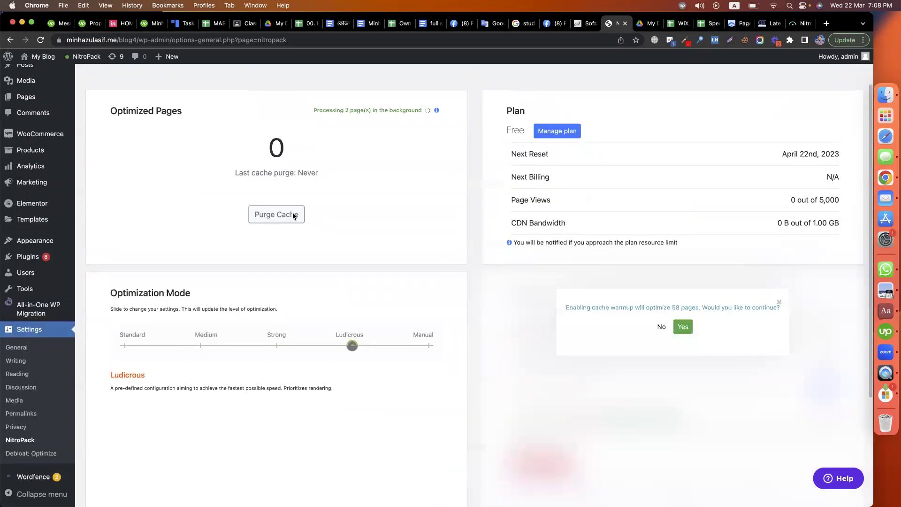
{"action": "left_click", "coordinate": [293, 215]}
{"action": "scroll", "coordinate": [292, 214], "scroll_direction": "up", "scroll_amount": 1}
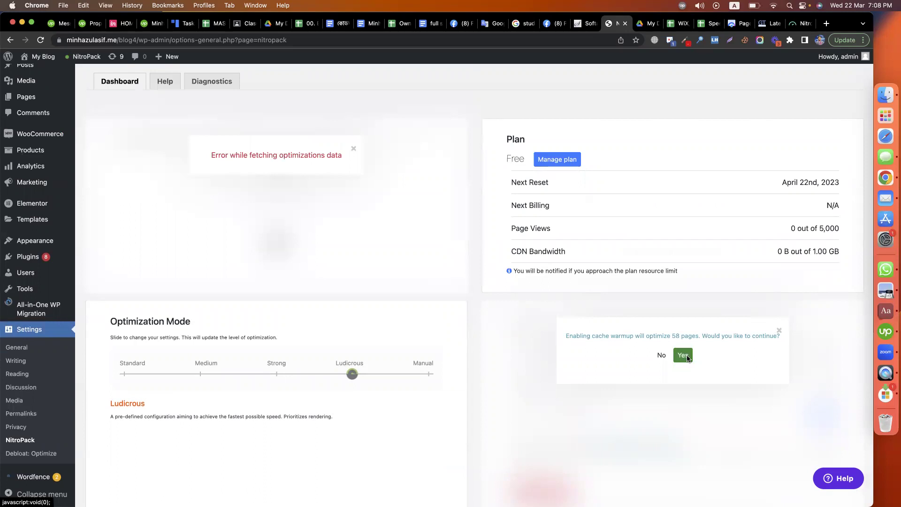
{"action": "left_click", "coordinate": [684, 356]}
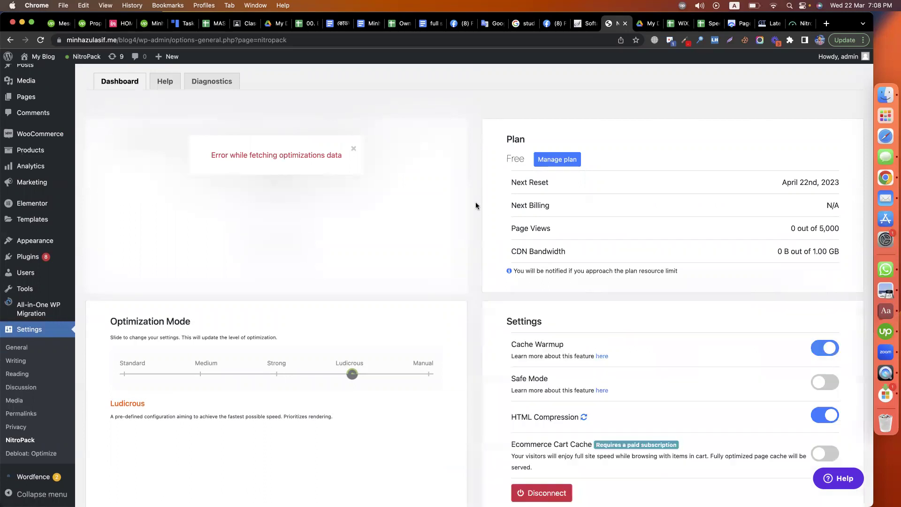
{"action": "left_click", "coordinate": [352, 151]}
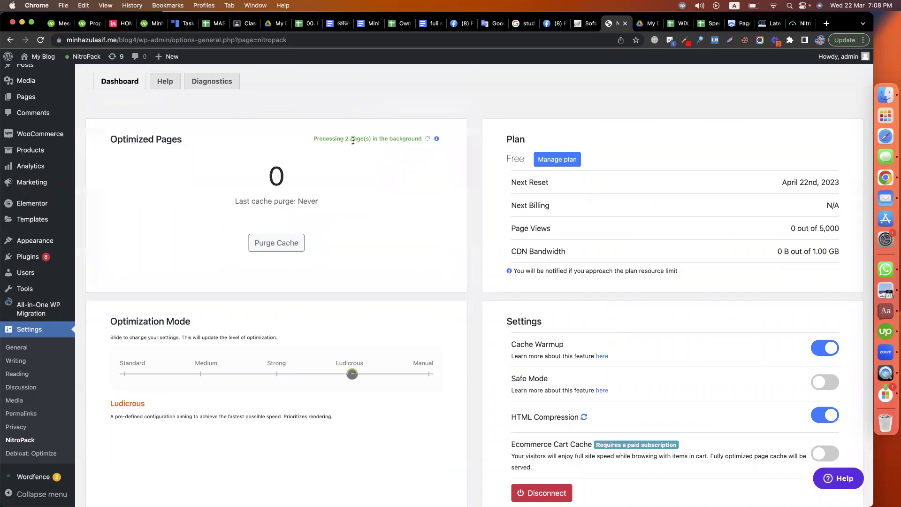
Check the optimized pages, optimization mode and automated behavior settings, and purge the NitroPack cache again.
{"action": "scroll", "coordinate": [429, 143], "scroll_direction": "down", "scroll_amount": 1}
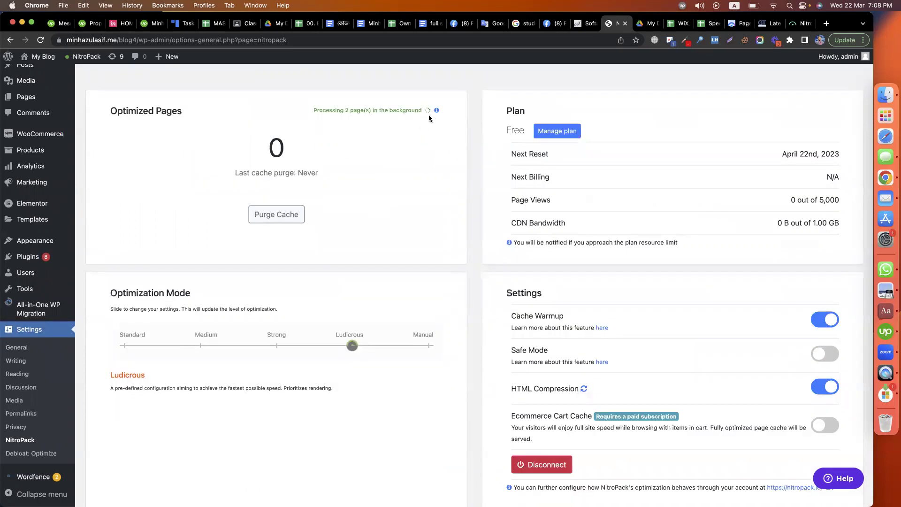
{"action": "scroll", "coordinate": [461, 249], "scroll_direction": "down", "scroll_amount": 3}
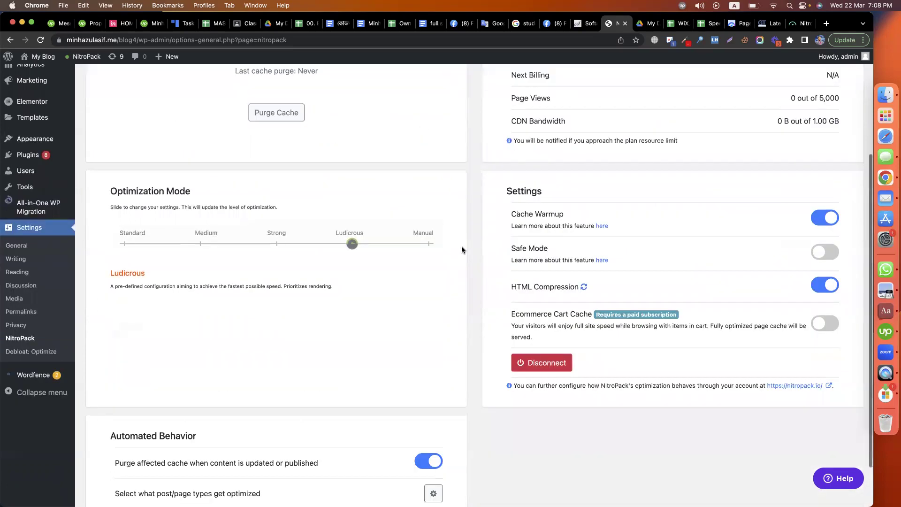
{"action": "scroll", "coordinate": [462, 249], "scroll_direction": "down", "scroll_amount": 2}
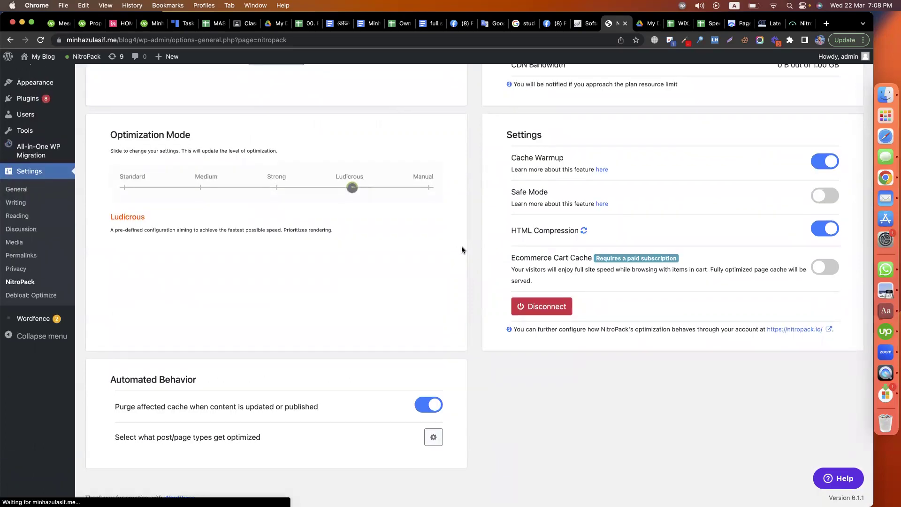
{"action": "scroll", "coordinate": [453, 179], "scroll_direction": "up", "scroll_amount": 3}
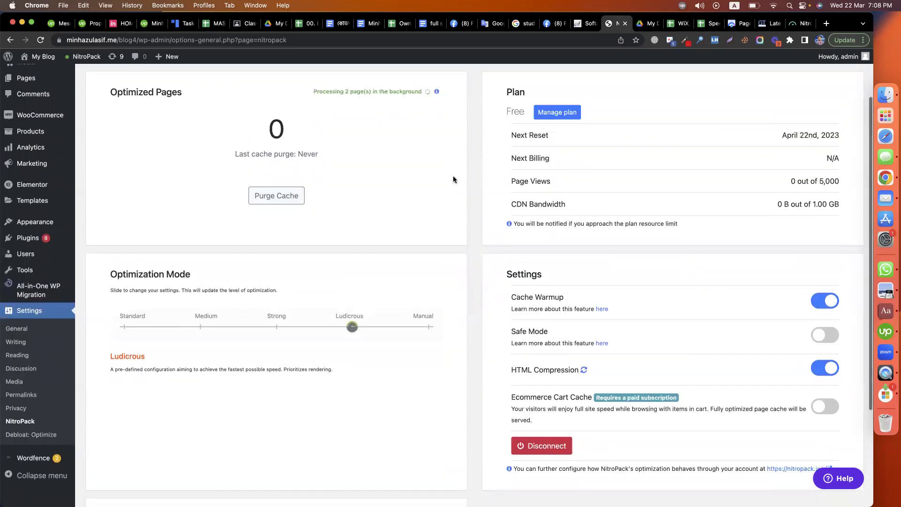
{"action": "scroll", "coordinate": [452, 175], "scroll_direction": "up", "scroll_amount": 2}
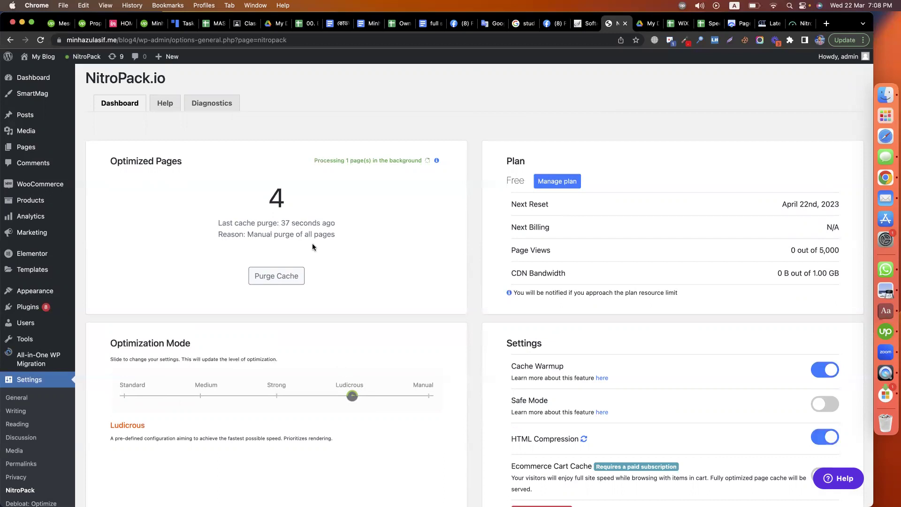
{"action": "left_click", "coordinate": [275, 277]}
Open developerszone.net in a new browser tab.
{"action": "left_click", "coordinate": [826, 24]}
{"action": "type", "text": "d"}
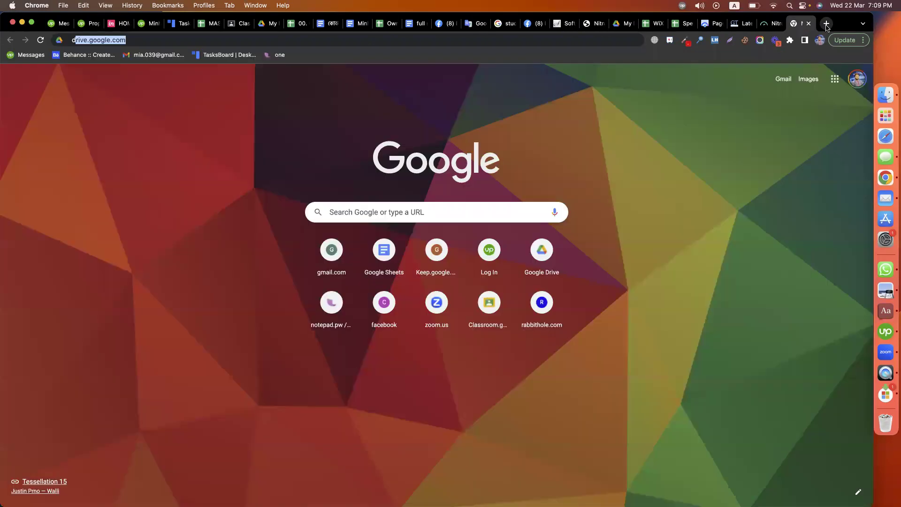
{"action": "type", "text": "evelope"}
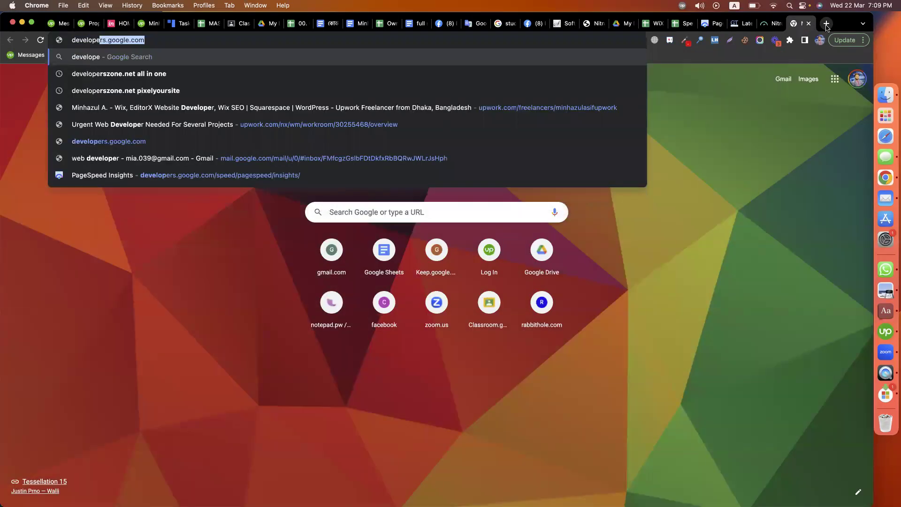
{"action": "type", "text": "rszone.net"}
{"action": "key", "text": "Return"}
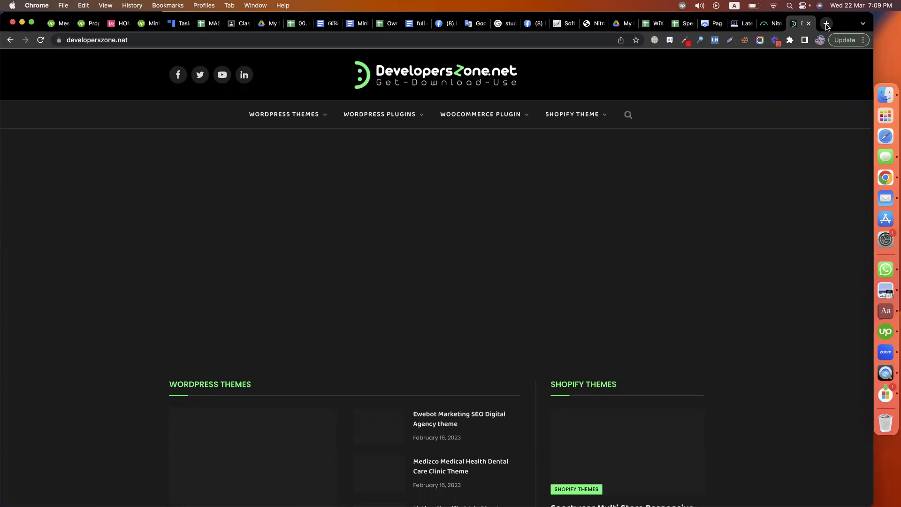
Search the web for wp rocket in a new browser tab and open the official WP Rocket website.
{"action": "left_click", "coordinate": [826, 23]}
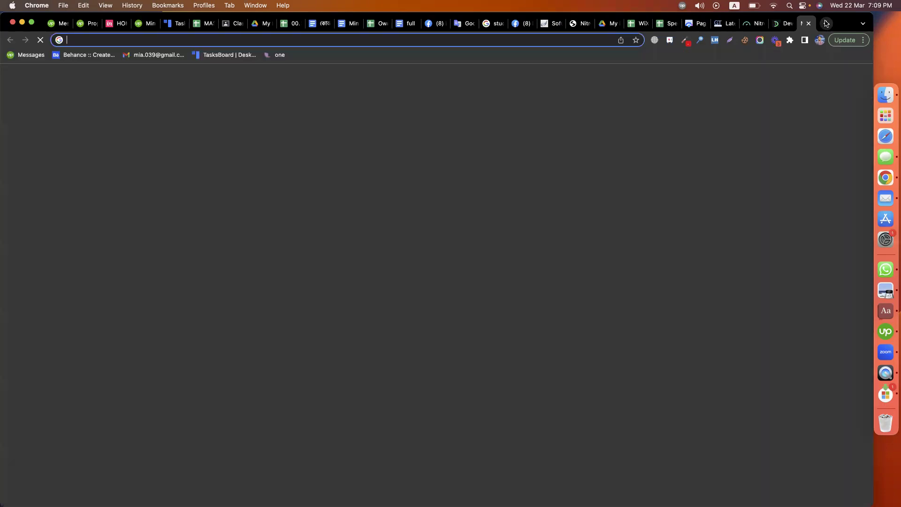
{"action": "type", "text": "wp"}
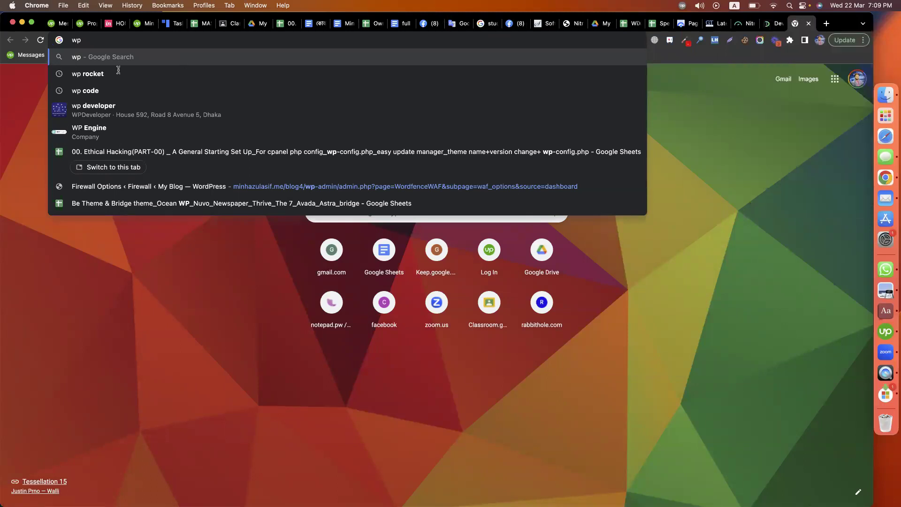
{"action": "key", "text": "Down"}
{"action": "key", "text": "Return"}
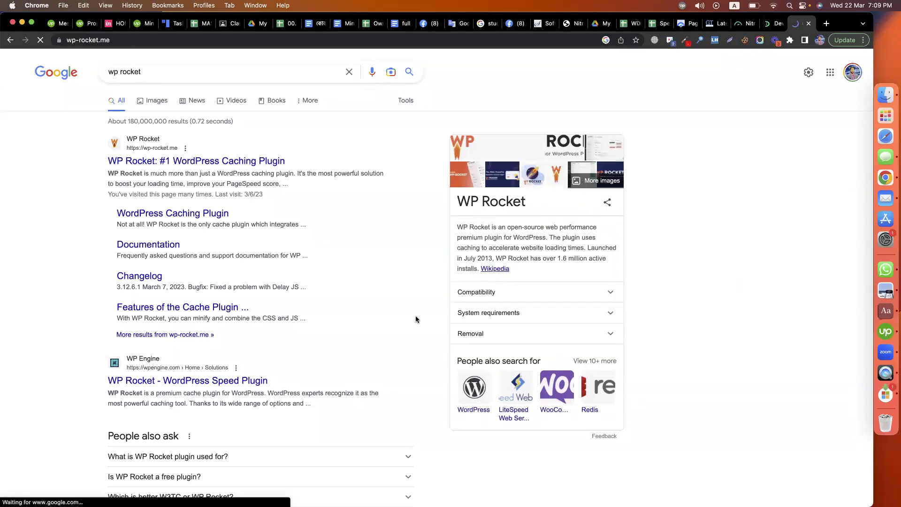
Look through the WP Rocket home page's performance features and benefits, and return to its main navigation.
{"action": "scroll", "coordinate": [416, 317], "scroll_direction": "down", "scroll_amount": 7}
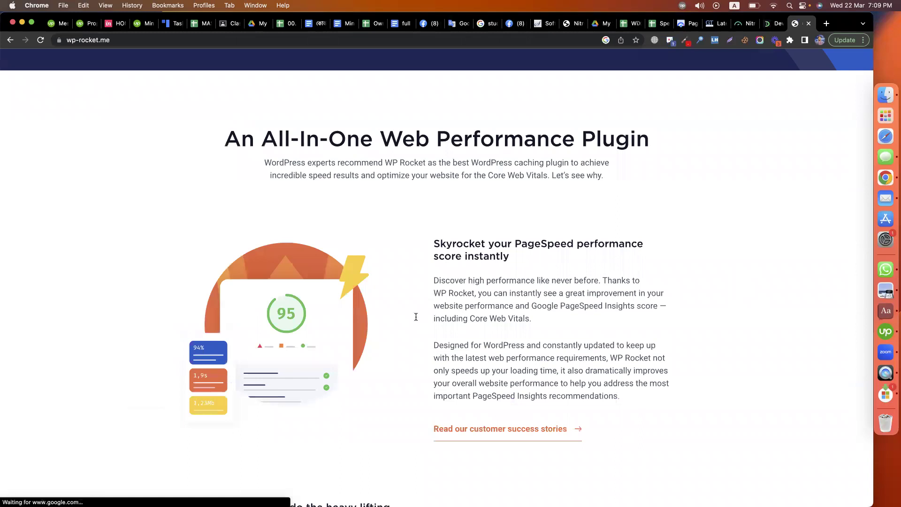
{"action": "scroll", "coordinate": [416, 317], "scroll_direction": "down", "scroll_amount": 5}
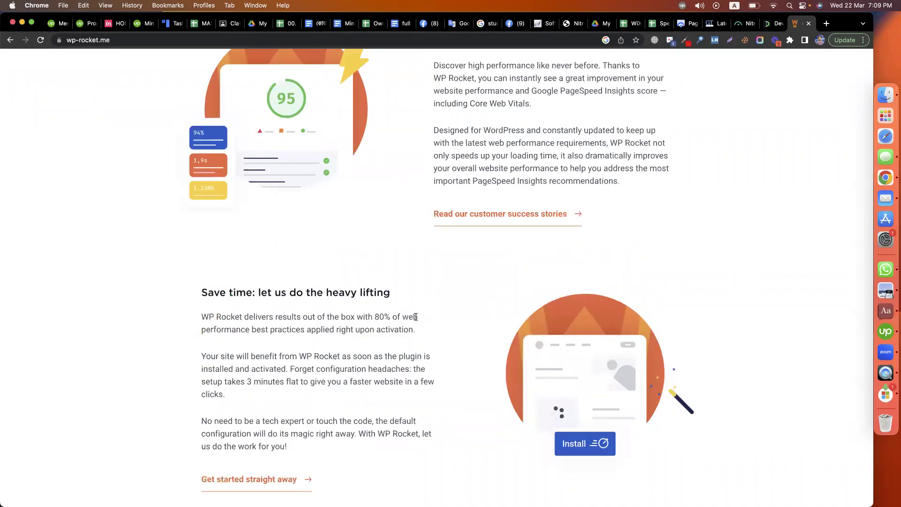
{"action": "scroll", "coordinate": [415, 318], "scroll_direction": "down", "scroll_amount": 6}
{"action": "scroll", "coordinate": [415, 319], "scroll_direction": "down", "scroll_amount": 12}
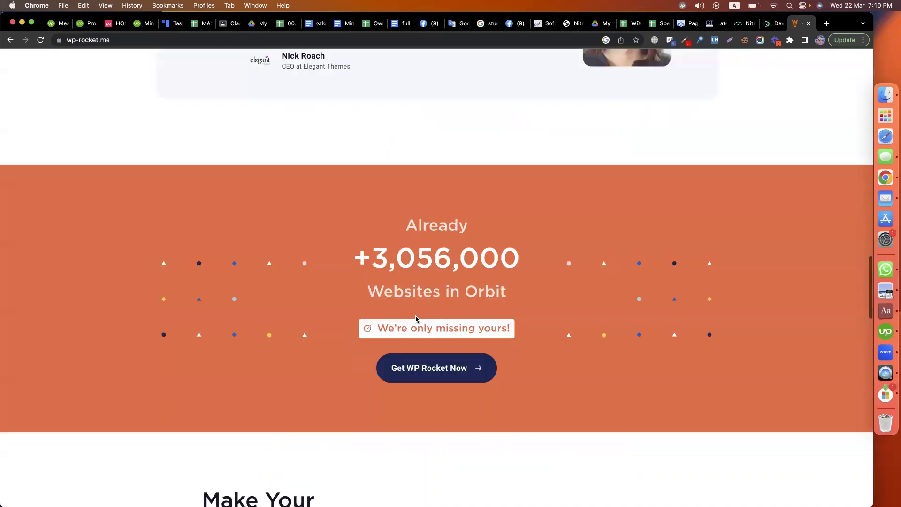
{"action": "scroll", "coordinate": [415, 319], "scroll_direction": "down", "scroll_amount": 8}
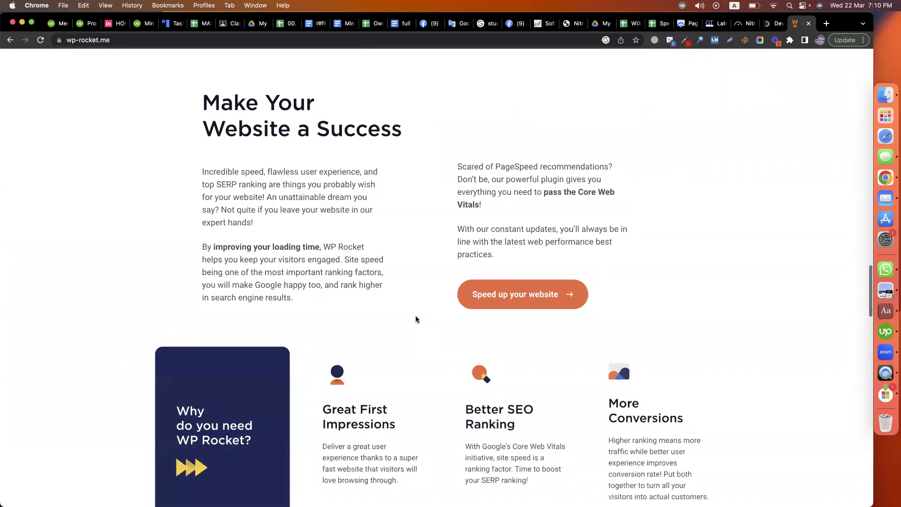
{"action": "key", "text": "Home"}
{"action": "scroll", "coordinate": [438, 111], "scroll_direction": "down", "scroll_amount": 1}
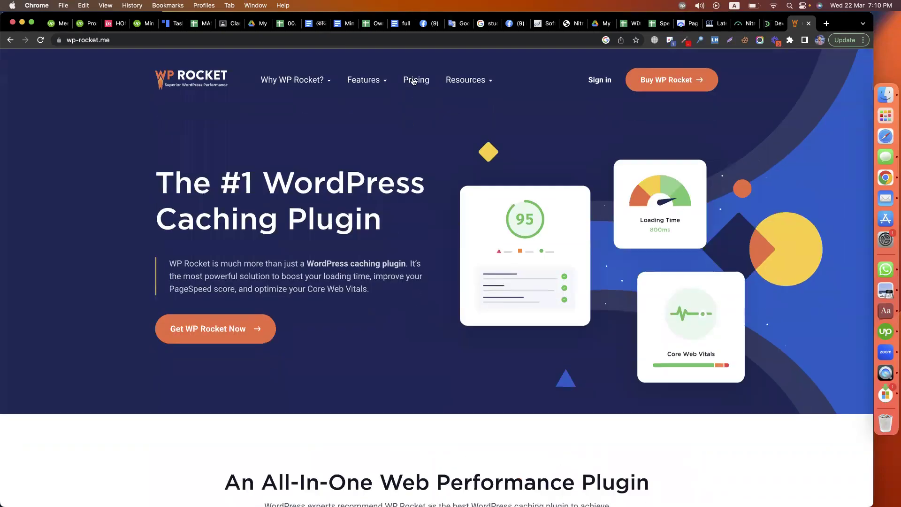
Open WP Rocket's pricing page and compare the Single, Plus and Infinite license plans.
{"action": "left_click", "coordinate": [413, 81]}
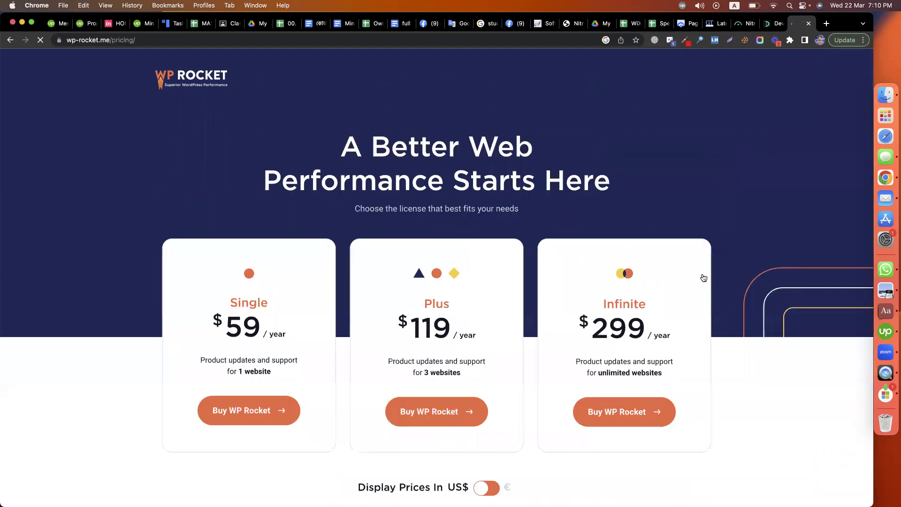
{"action": "scroll", "coordinate": [768, 376], "scroll_direction": "down", "scroll_amount": 3}
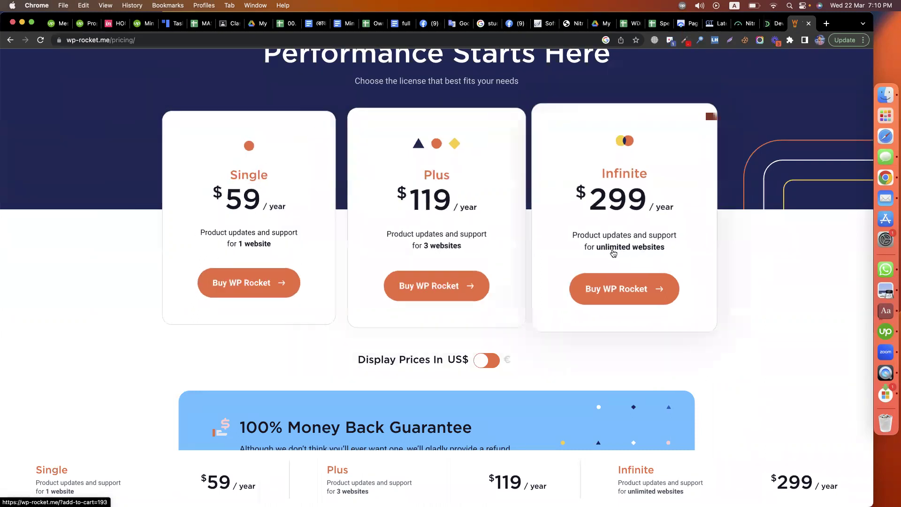
{"action": "left_click", "coordinate": [647, 257]}
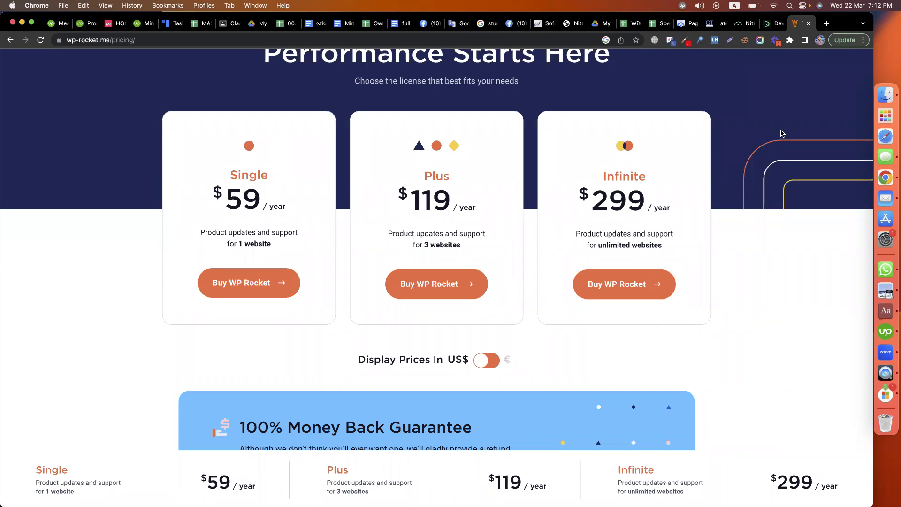
Return to the blog's GTmetrix performance report and run the test again.
{"action": "left_click", "coordinate": [737, 27]}
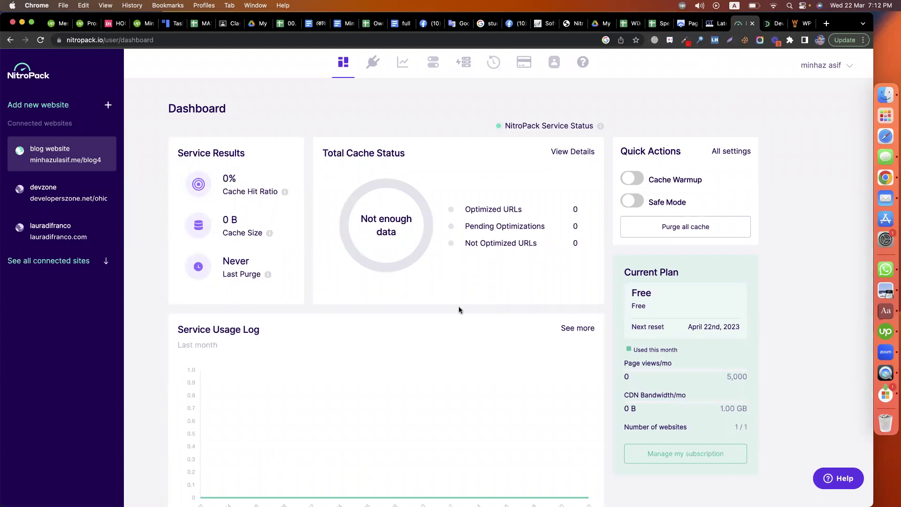
{"action": "key", "text": "ctrl+shift+Tab"}
{"action": "scroll", "coordinate": [746, 124], "scroll_direction": "up", "scroll_amount": 1}
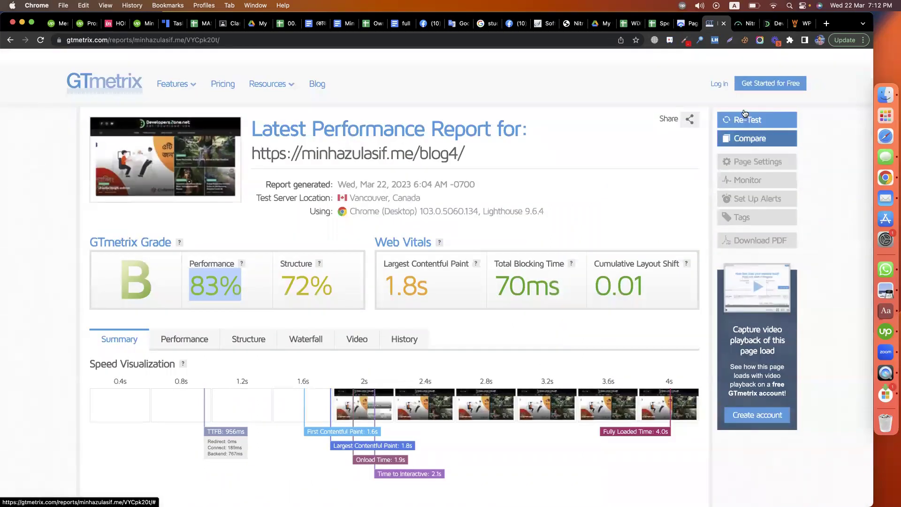
{"action": "scroll", "coordinate": [744, 113], "scroll_direction": "down", "scroll_amount": 1}
{"action": "left_click", "coordinate": [740, 106]}
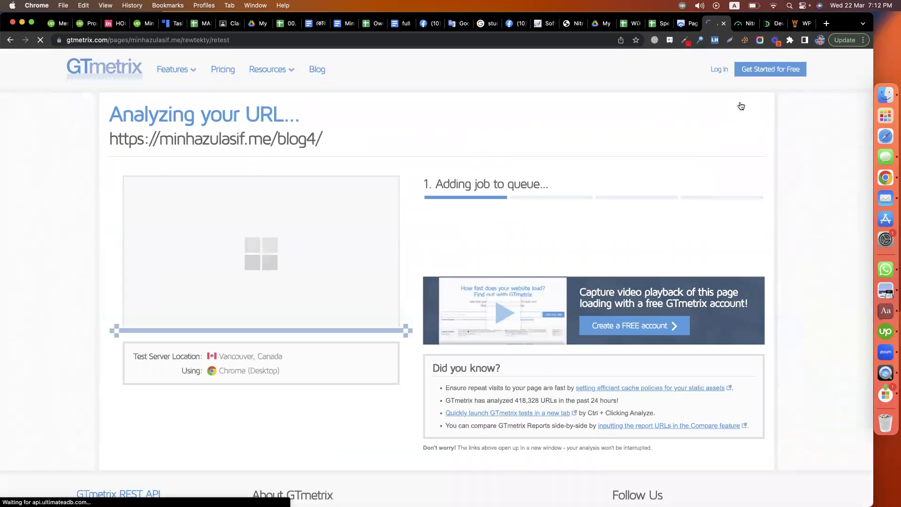
Analyze the blog again in PageSpeed Insights and check the progress of both speed tests.
{"action": "left_click", "coordinate": [686, 23]}
{"action": "left_click", "coordinate": [649, 118]}
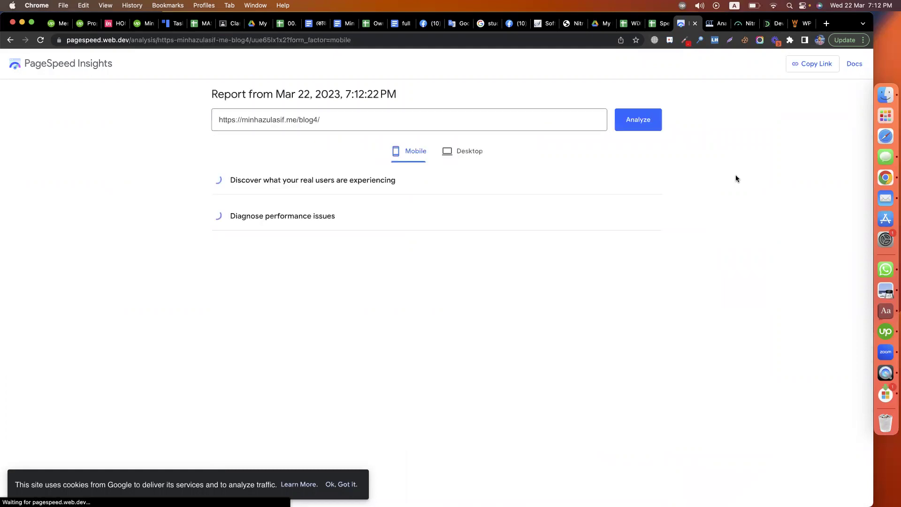
{"action": "left_click", "coordinate": [712, 24]}
{"action": "left_click", "coordinate": [686, 21]}
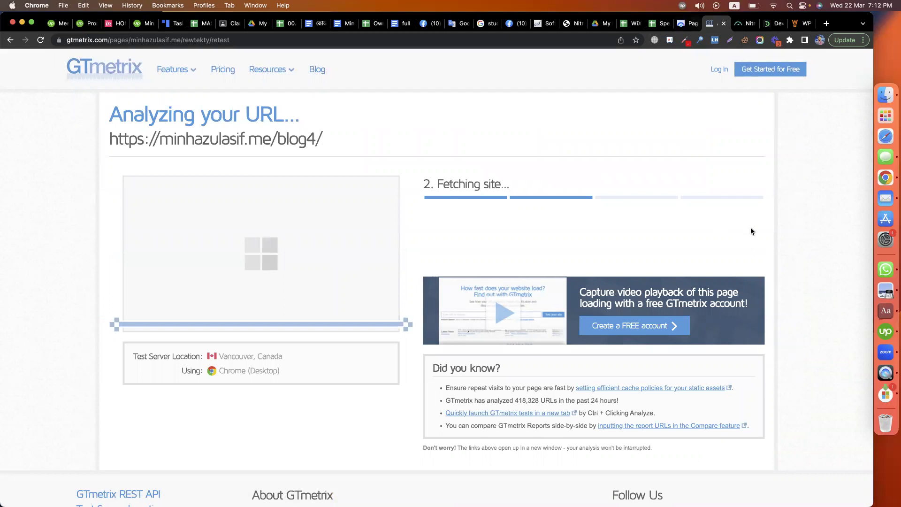
{"action": "left_click", "coordinate": [710, 24]}
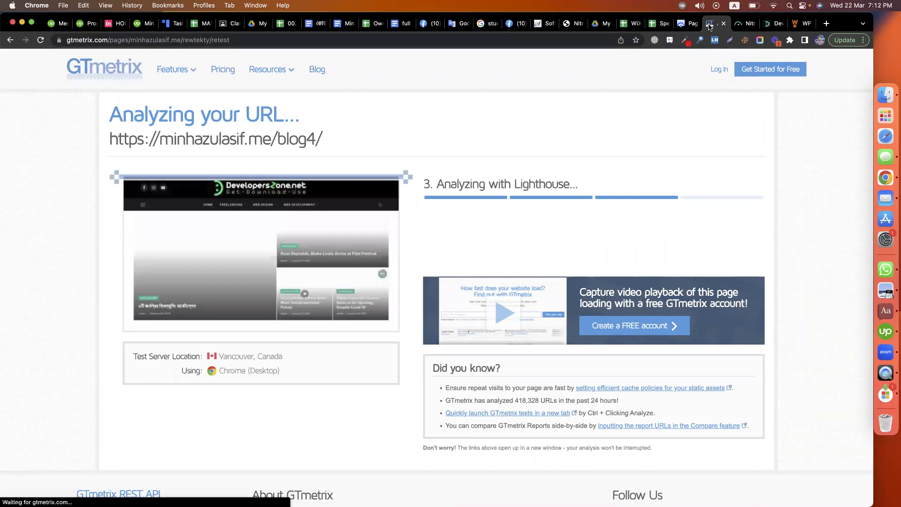
{"action": "left_click", "coordinate": [686, 25]}
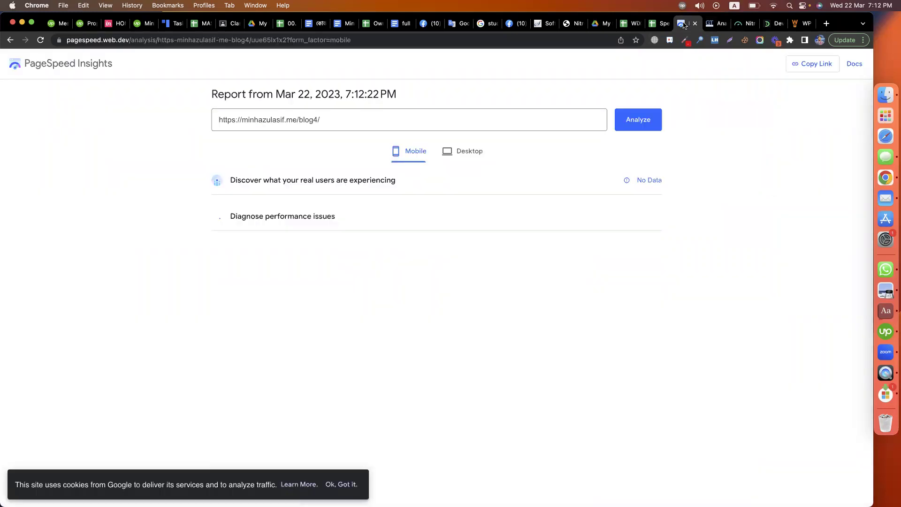
Review the new GTmetrix report and the PageSpeed Insights mobile and desktop results for the blog.
{"action": "left_click", "coordinate": [716, 24]}
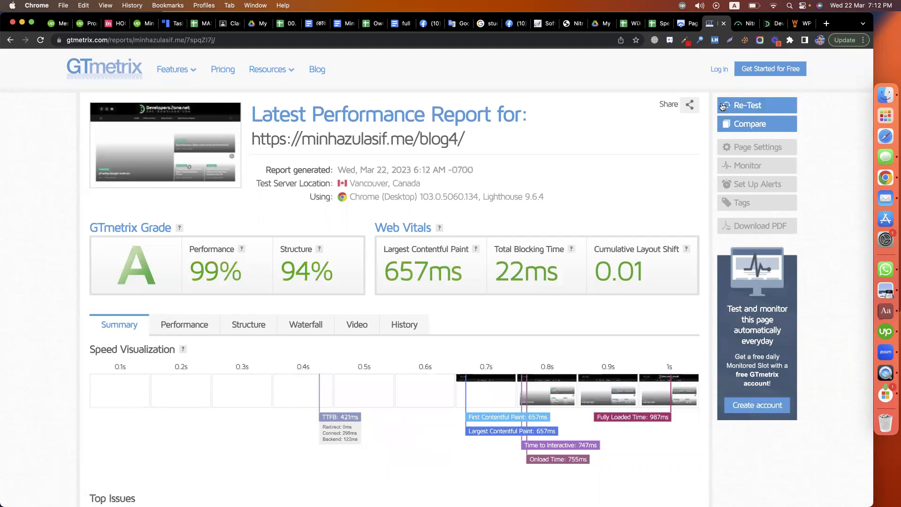
{"action": "left_click", "coordinate": [686, 23]}
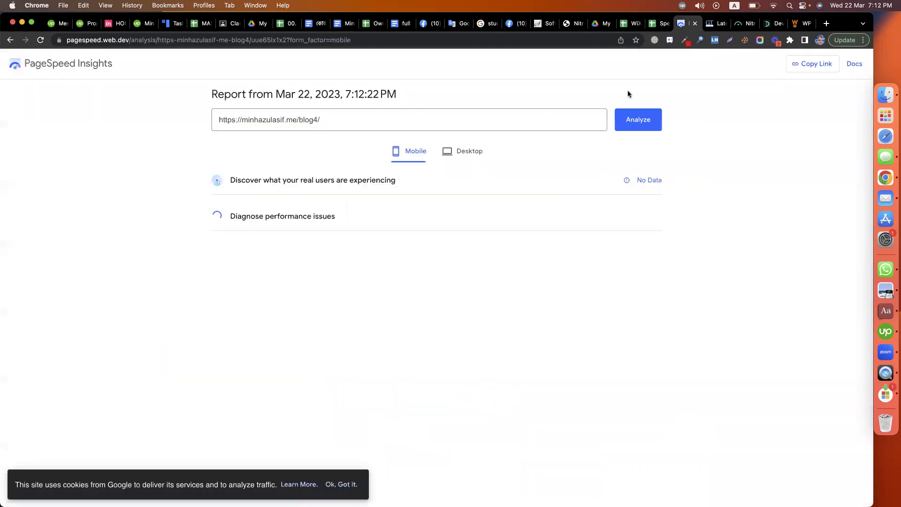
{"action": "left_click", "coordinate": [713, 24]}
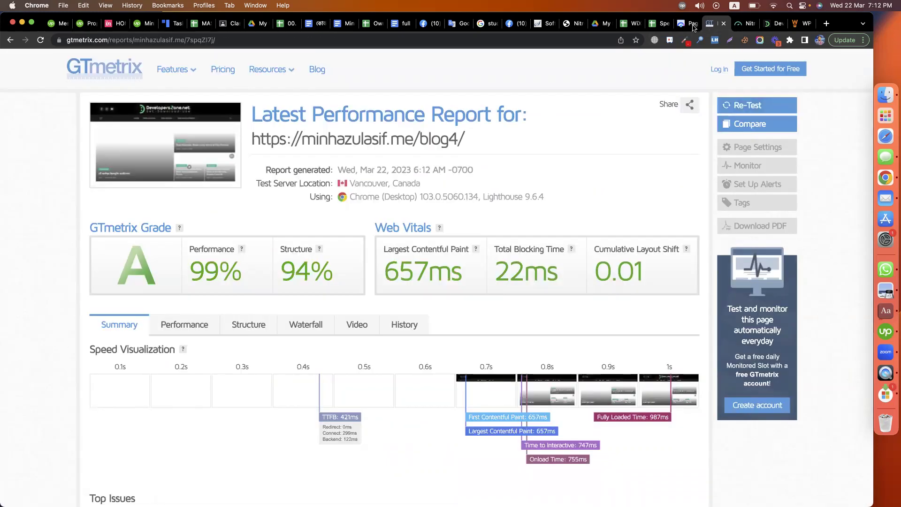
{"action": "left_click", "coordinate": [686, 25]}
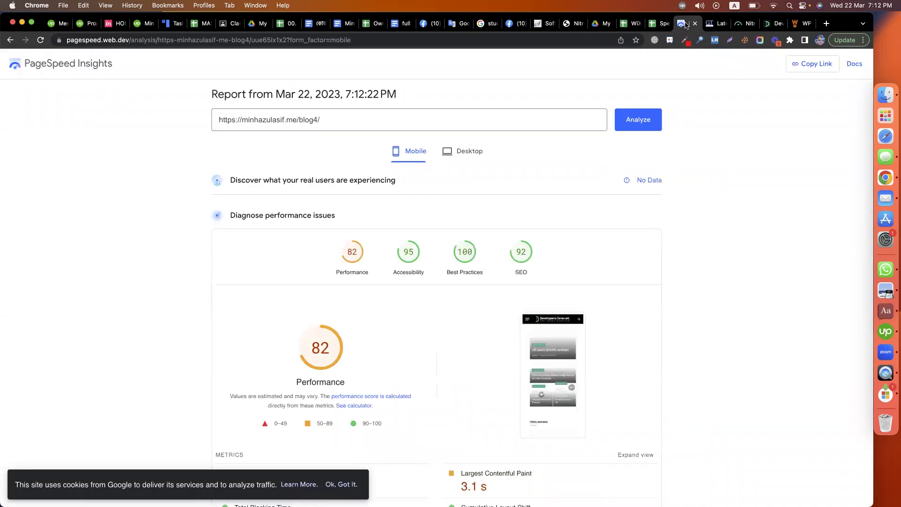
{"action": "left_click", "coordinate": [458, 153]}
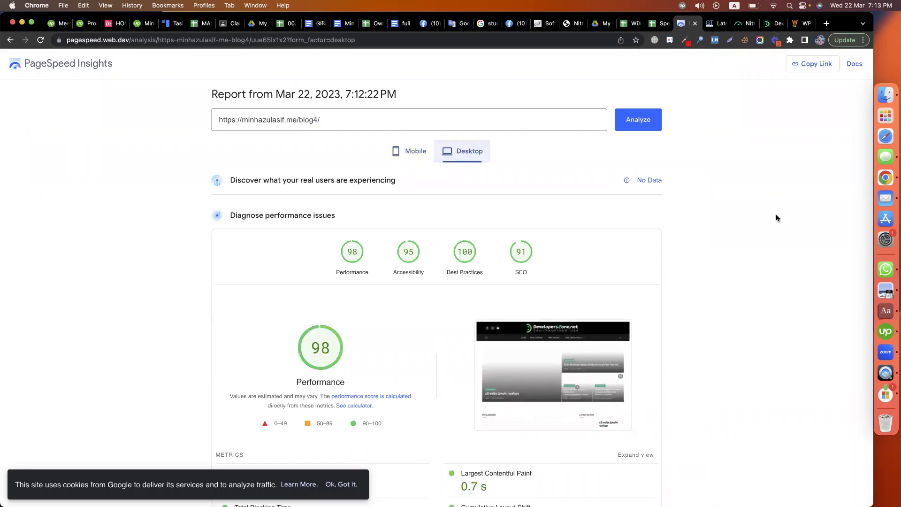
Search developerszone.net for wp rocket and open the WP Rocket by WP Media WordPress plugin post.
{"action": "left_click", "coordinate": [567, 24]}
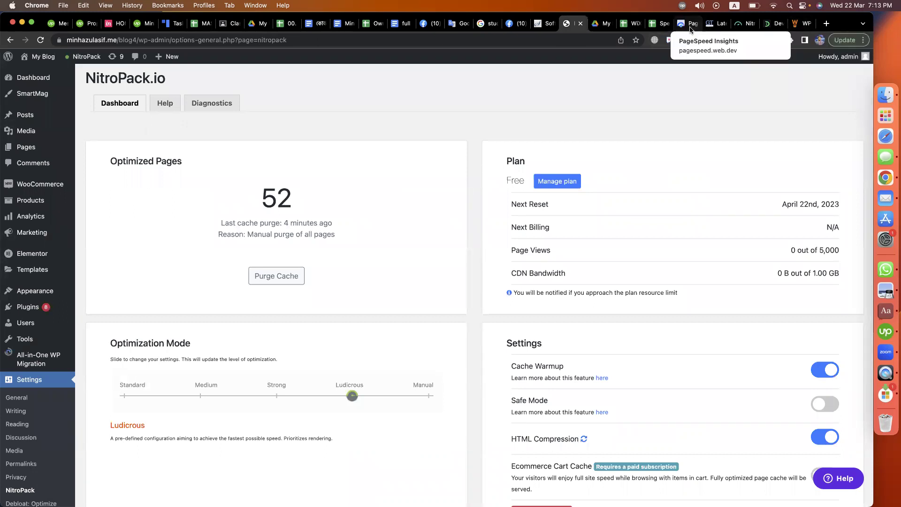
{"action": "left_click", "coordinate": [772, 23]}
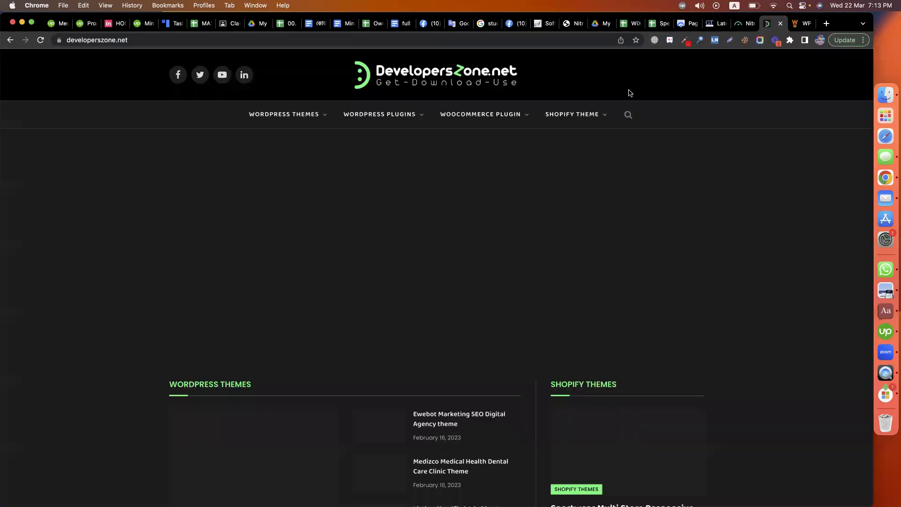
{"action": "left_click", "coordinate": [628, 116]}
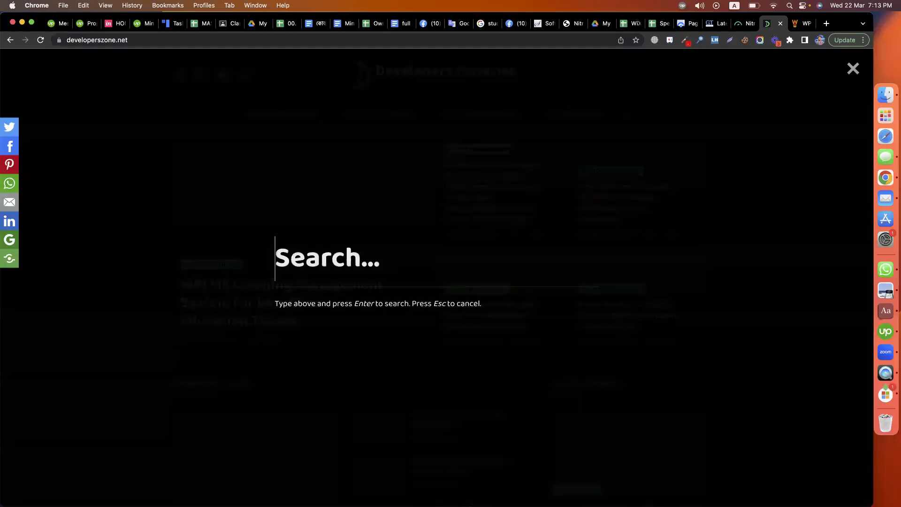
{"action": "type", "text": "wp rocket"}
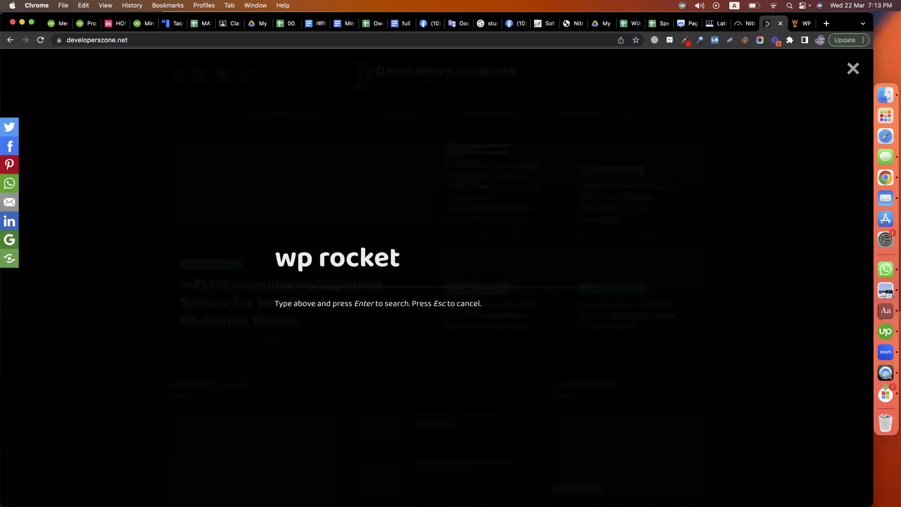
{"action": "key", "text": "Return"}
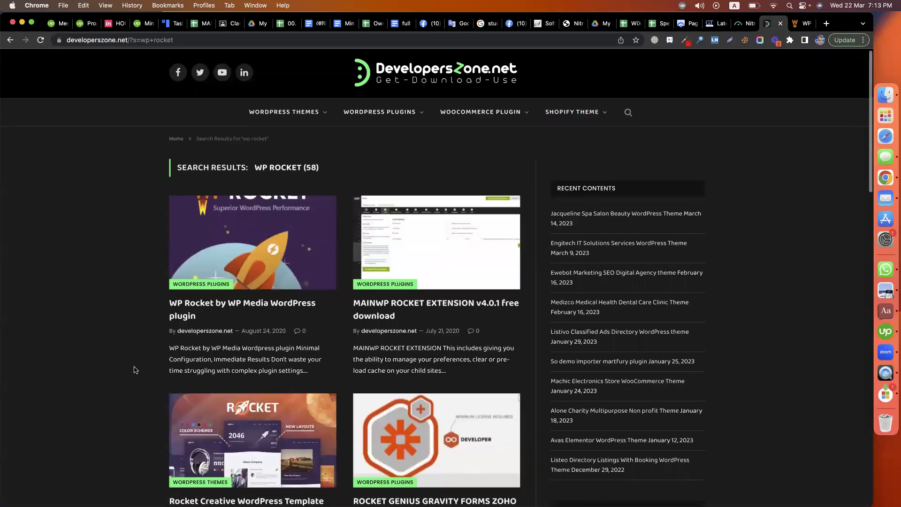
{"action": "scroll", "coordinate": [190, 331], "scroll_direction": "down", "scroll_amount": 1}
{"action": "left_click", "coordinate": [219, 306]}
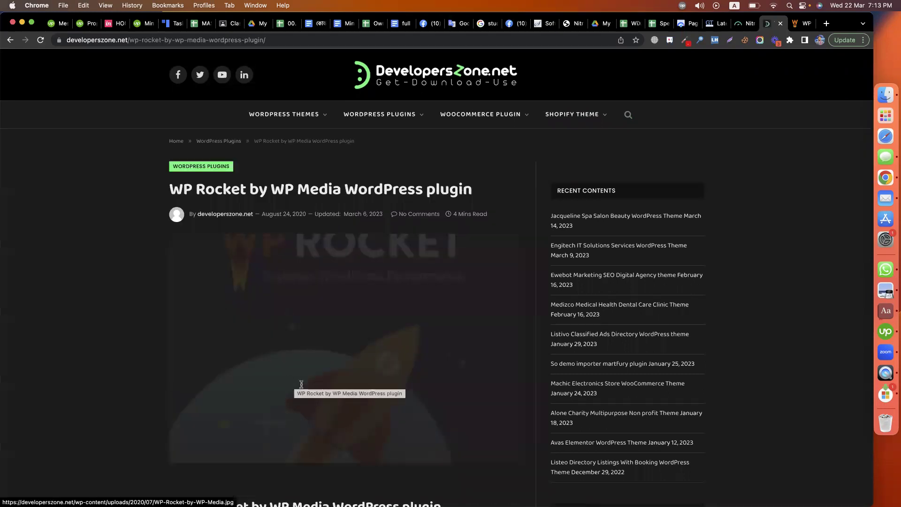
Find the download link in the WP Rocket post and download wp-rocket.3.12.6.zip from MEGA.
{"action": "scroll", "coordinate": [301, 387], "scroll_direction": "down", "scroll_amount": 10}
{"action": "scroll", "coordinate": [301, 387], "scroll_direction": "down", "scroll_amount": 10}
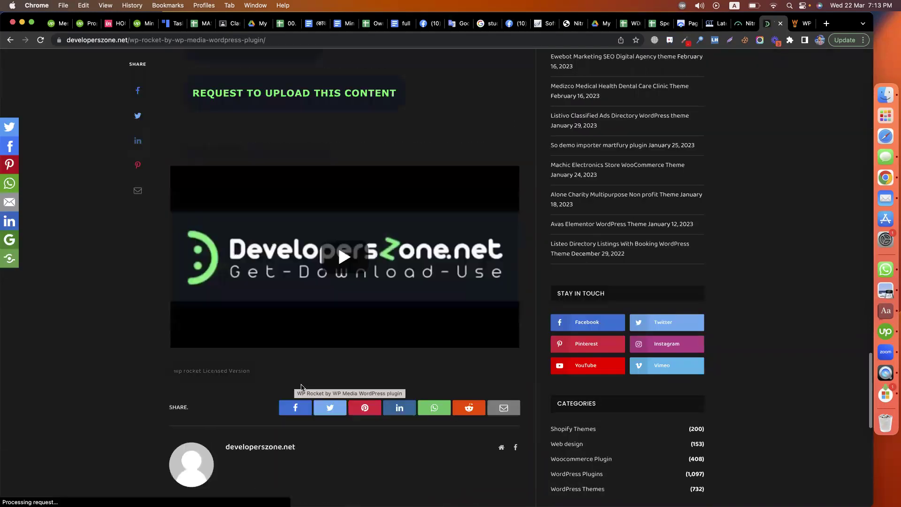
{"action": "scroll", "coordinate": [301, 387], "scroll_direction": "down", "scroll_amount": 5}
{"action": "scroll", "coordinate": [301, 375], "scroll_direction": "up", "scroll_amount": 6}
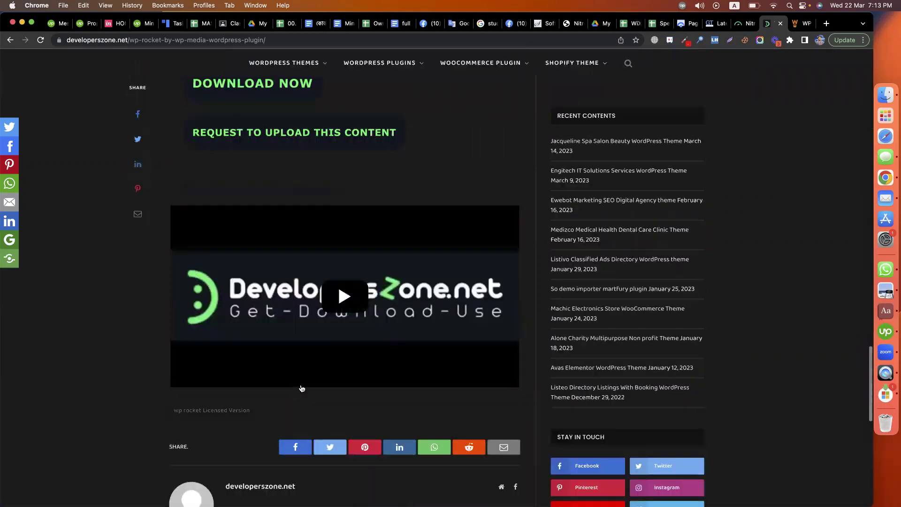
{"action": "scroll", "coordinate": [261, 229], "scroll_direction": "up", "scroll_amount": 3}
{"action": "left_click", "coordinate": [251, 209]}
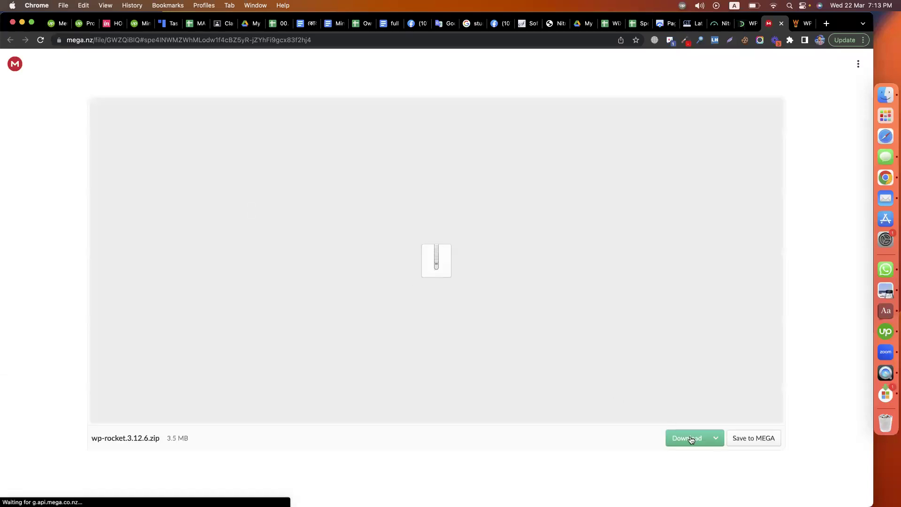
{"action": "left_click", "coordinate": [689, 438]}
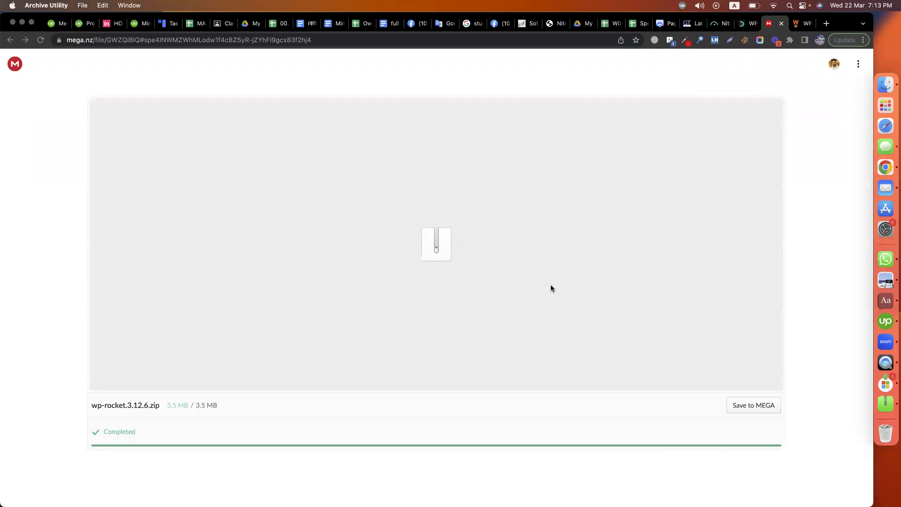
Locate the downloaded wp-rocket.3.12.6.zip in the Downloads folder in Finder.
{"action": "key", "text": "F11"}
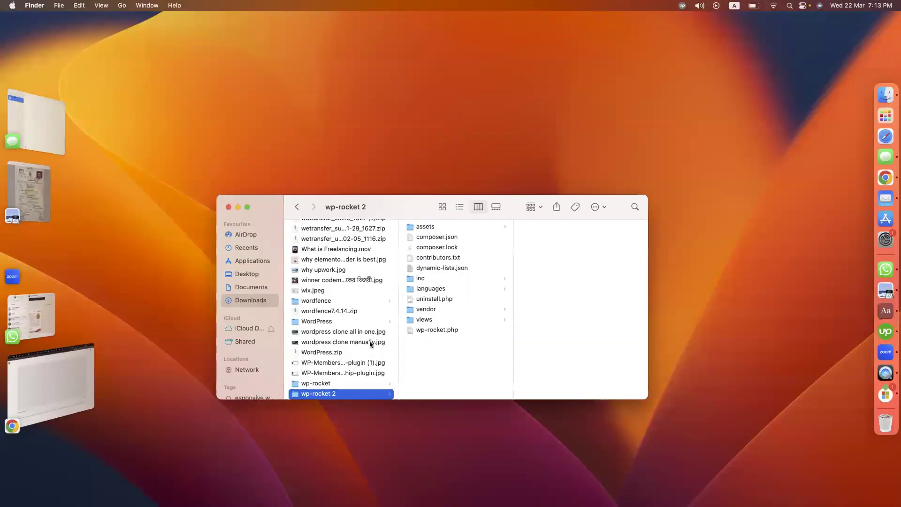
{"action": "scroll", "coordinate": [370, 344], "scroll_direction": "down", "scroll_amount": 3}
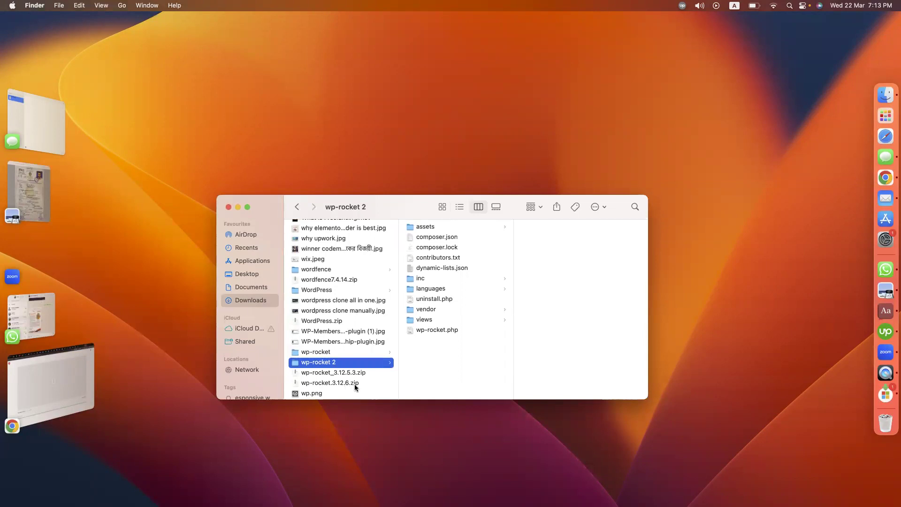
{"action": "left_click", "coordinate": [355, 384]}
Switch back to Chrome, search the web for virus jotti and open Jotti's malware scan site.
{"action": "left_click", "coordinate": [87, 389]}
{"action": "left_click", "coordinate": [246, 39]}
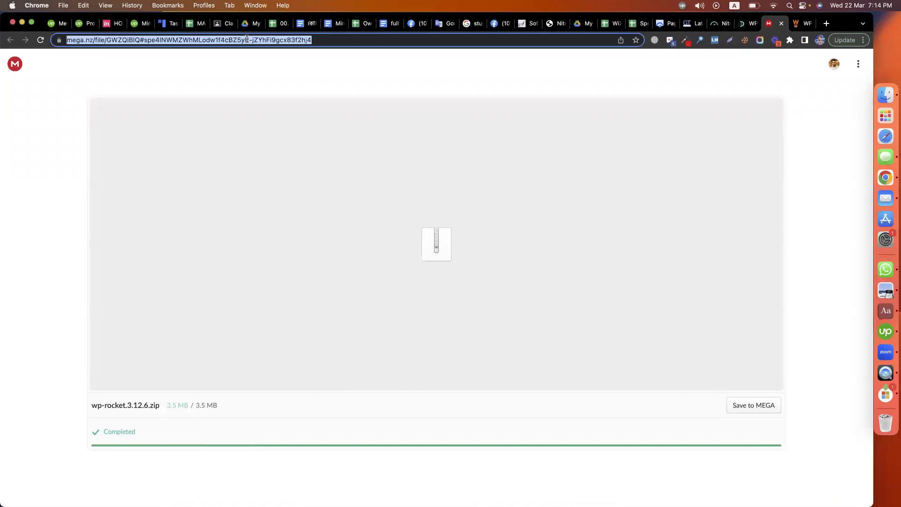
{"action": "type", "text": "viru"}
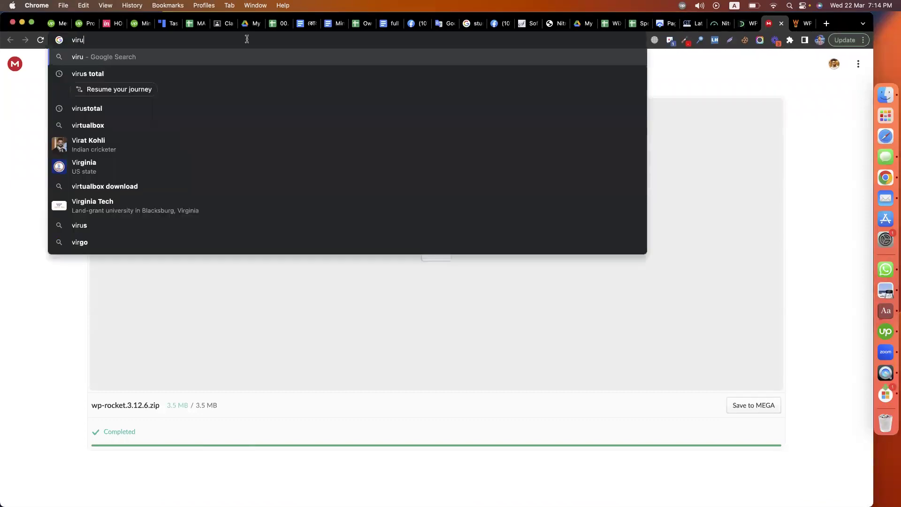
{"action": "type", "text": "s jo"}
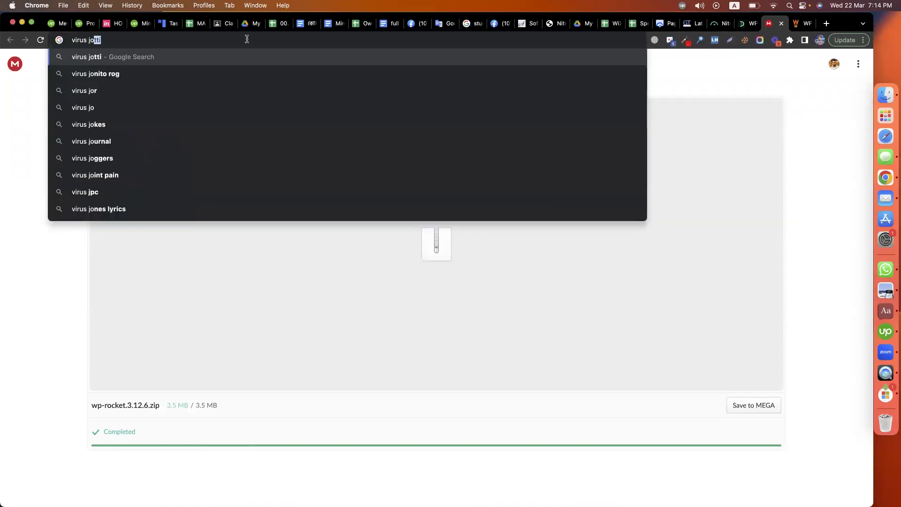
{"action": "key", "text": "Return"}
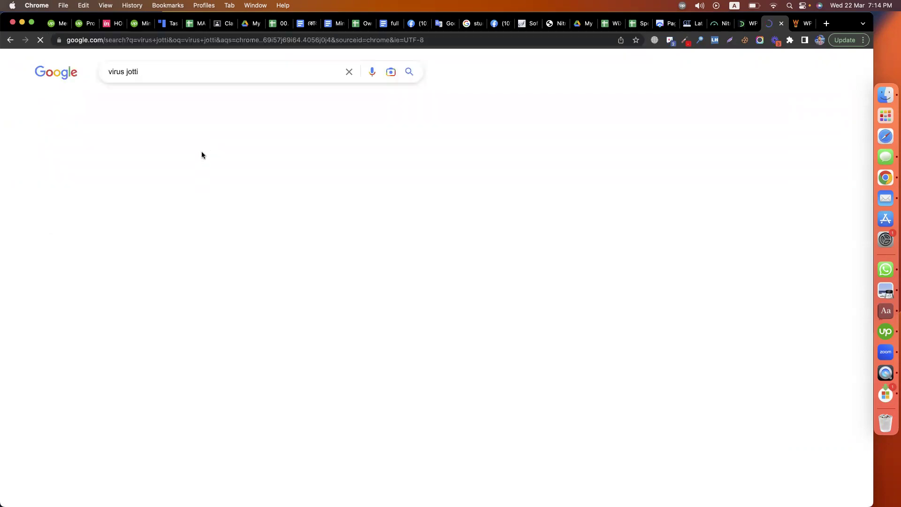
{"action": "left_click", "coordinate": [151, 160]}
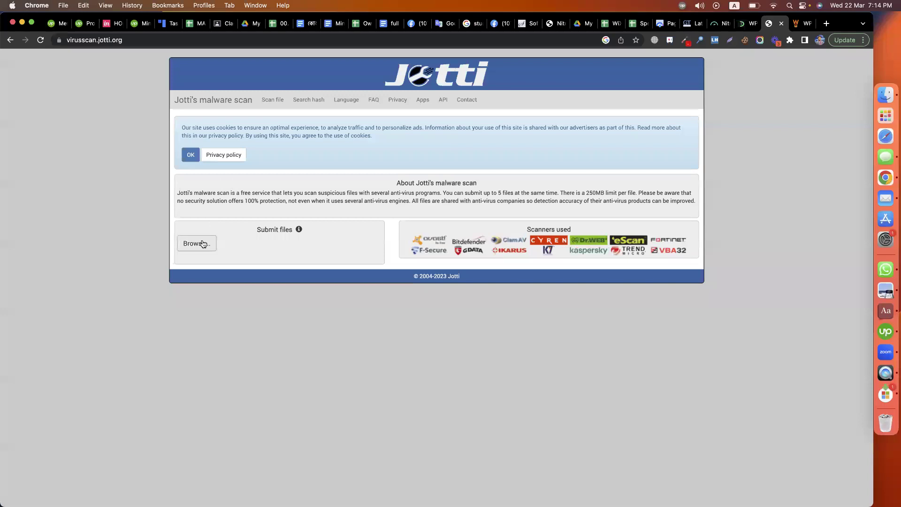
Submit wp-rocket.3.12.6.zip from Downloads to Jotti's malware scan and examine the scanner results.
{"action": "left_click", "coordinate": [202, 243]}
{"action": "left_click", "coordinate": [208, 227]}
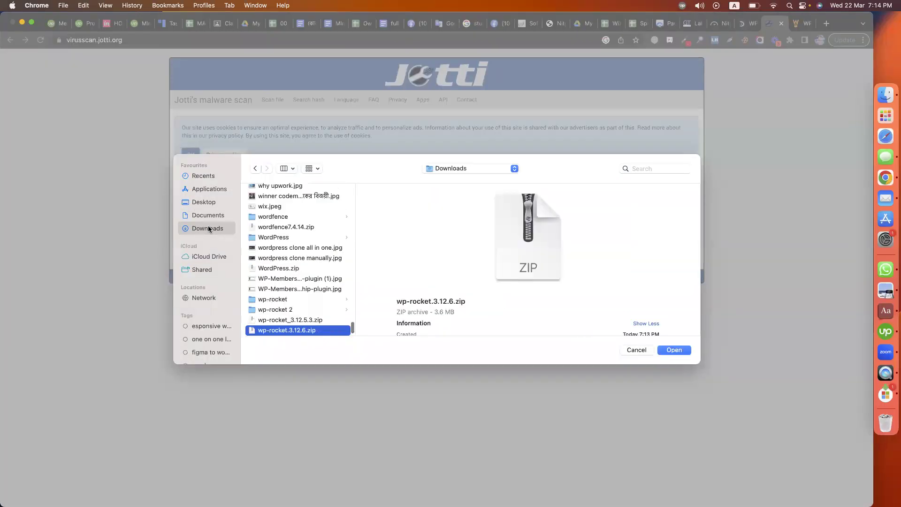
{"action": "key", "text": "Escape"}
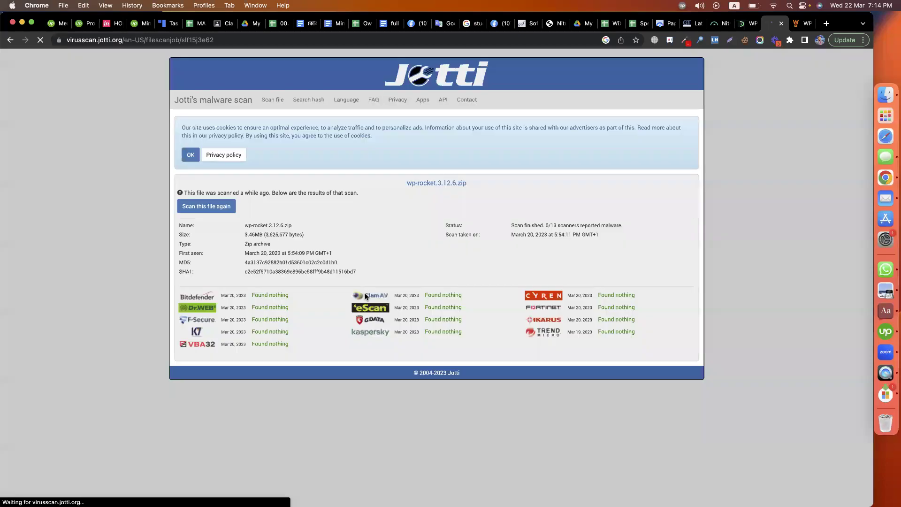
{"action": "triple_click", "coordinate": [261, 295]}
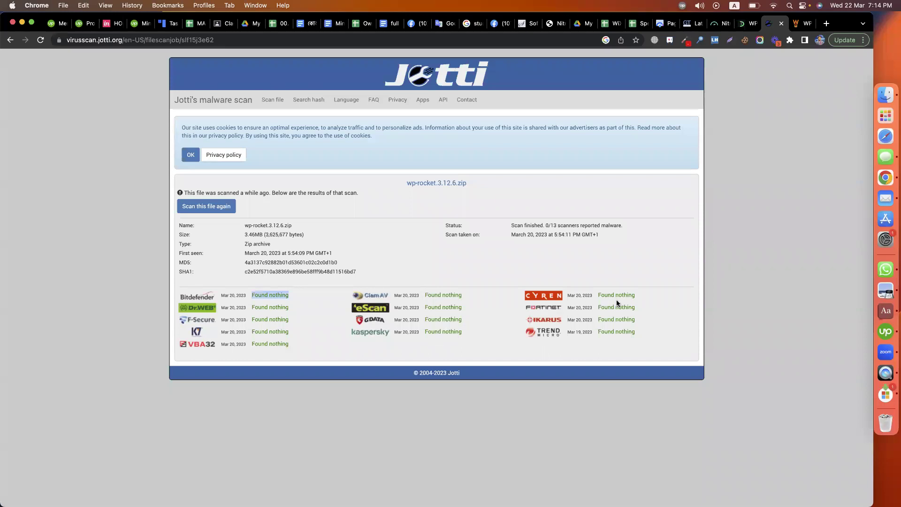
Open the blog's Add Plugins page, and close the WiX_All spreadsheet to reach the Speed Optimization_For WordPress spreadsheet.
{"action": "left_click", "coordinate": [547, 24]}
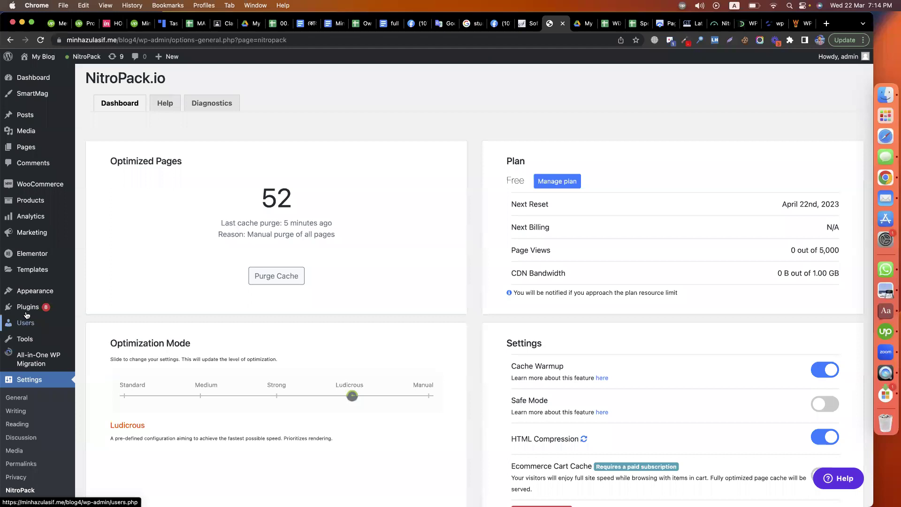
{"action": "mouse_move", "coordinate": [27, 309]}
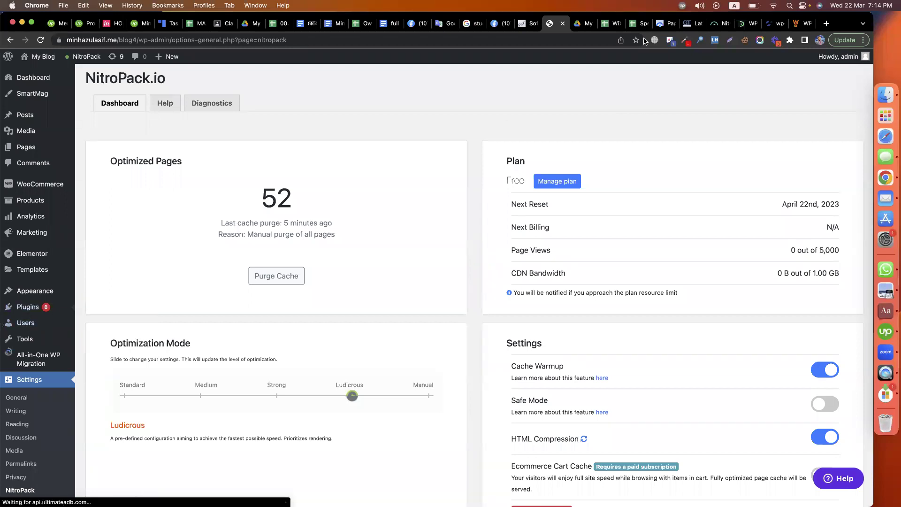
{"action": "left_click", "coordinate": [612, 26]}
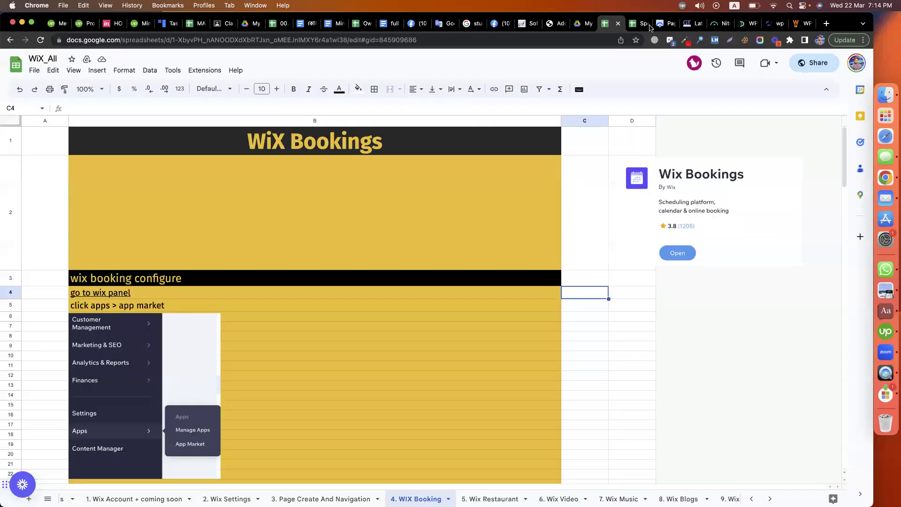
{"action": "left_click", "coordinate": [640, 25]}
{"action": "left_click", "coordinate": [618, 25]}
{"action": "left_click", "coordinate": [617, 25]}
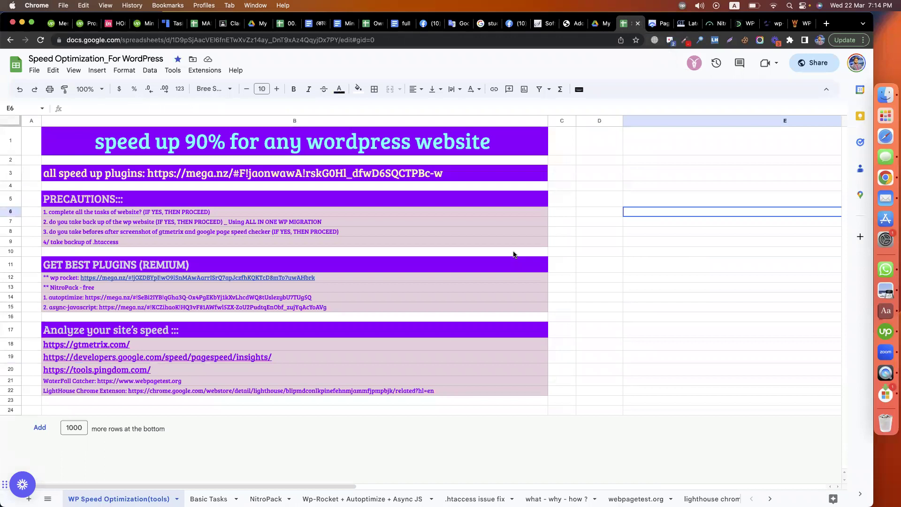
Review the speed analysis links and the four precautions in the WP Speed Optimization(tools) sheet.
{"action": "left_click", "coordinate": [564, 243]}
{"action": "left_click", "coordinate": [680, 236]}
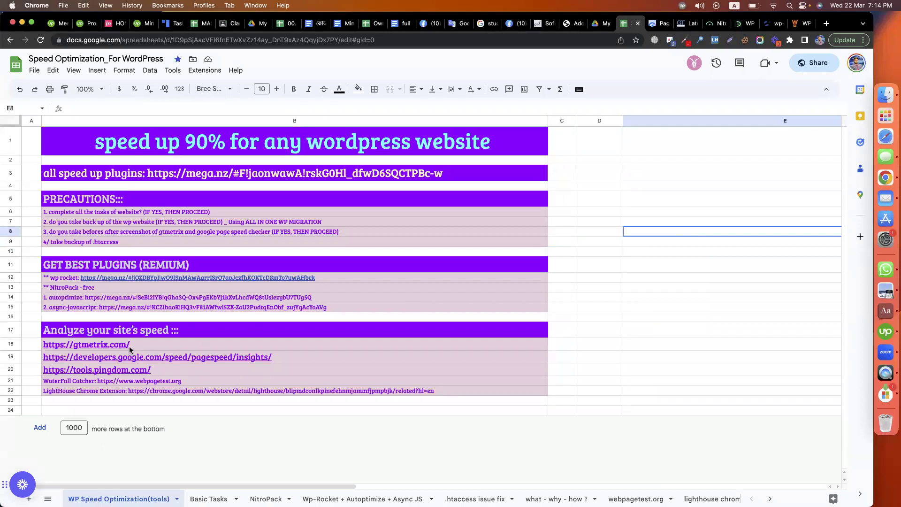
{"action": "left_click_drag", "start_coordinate": [116, 344], "coordinate": [117, 370]}
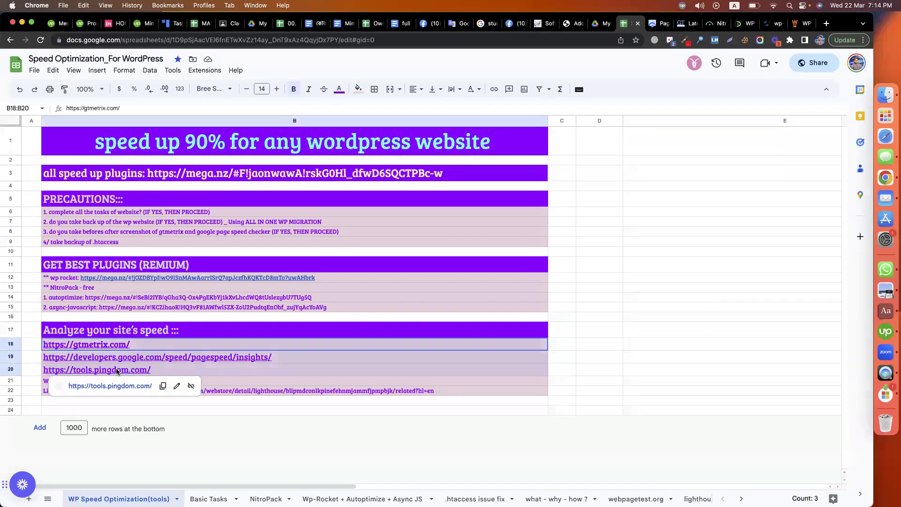
{"action": "left_click", "coordinate": [164, 213]}
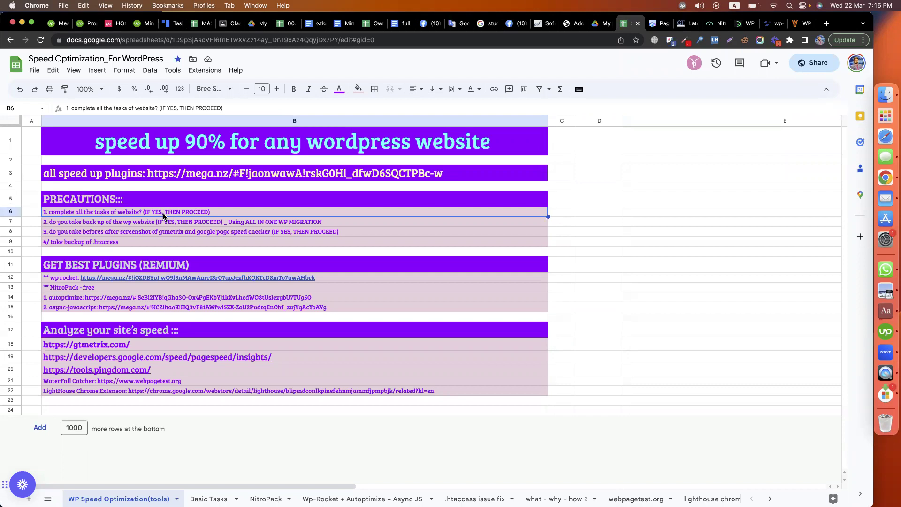
{"action": "left_click", "coordinate": [190, 224]}
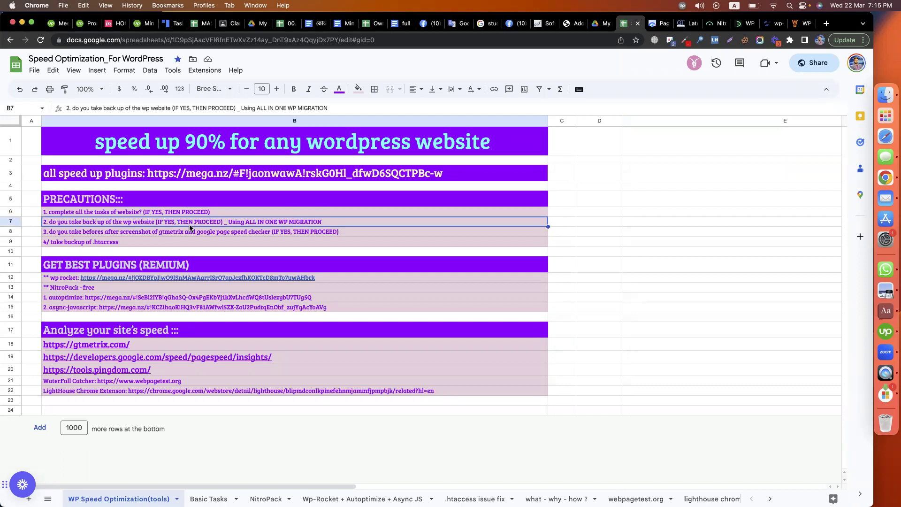
{"action": "left_click", "coordinate": [129, 232]}
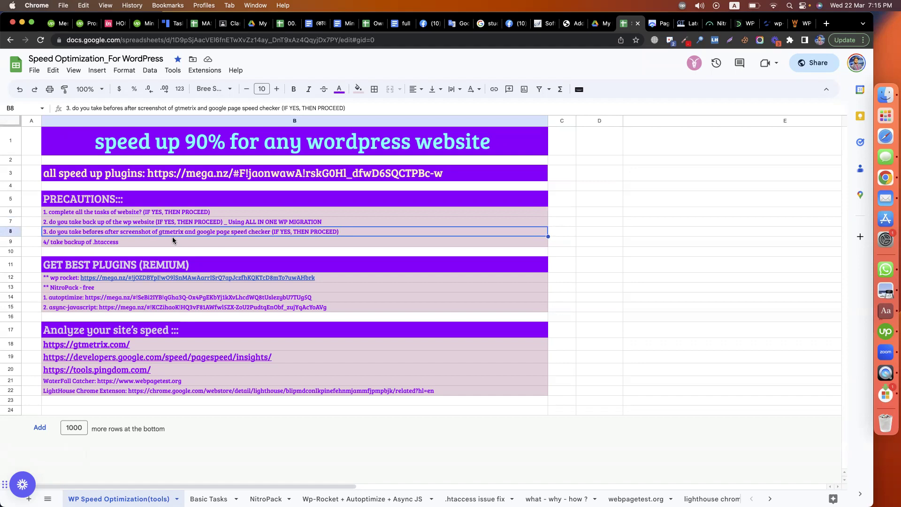
{"action": "left_click", "coordinate": [145, 241]}
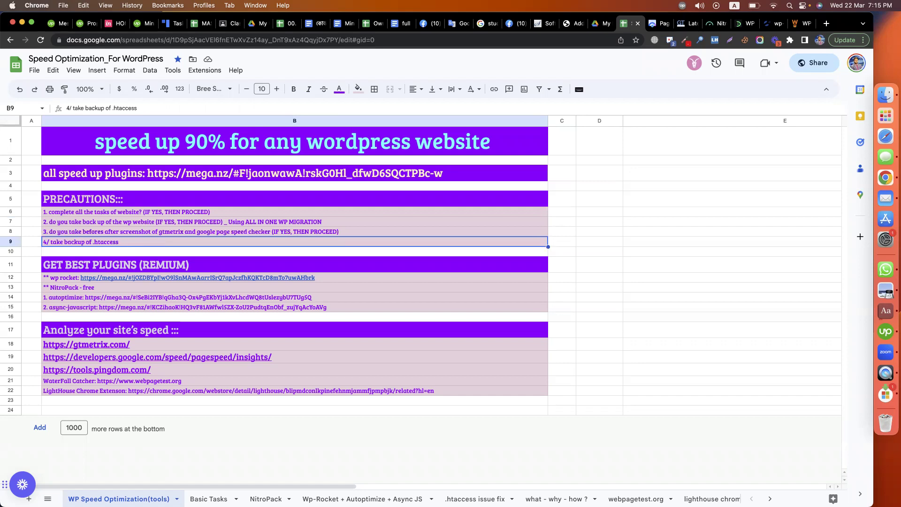
Review the Basic Tasks sheet's checklist of backup and cleanup tasks before starting speed optimization.
{"action": "key", "text": "alt+Down"}
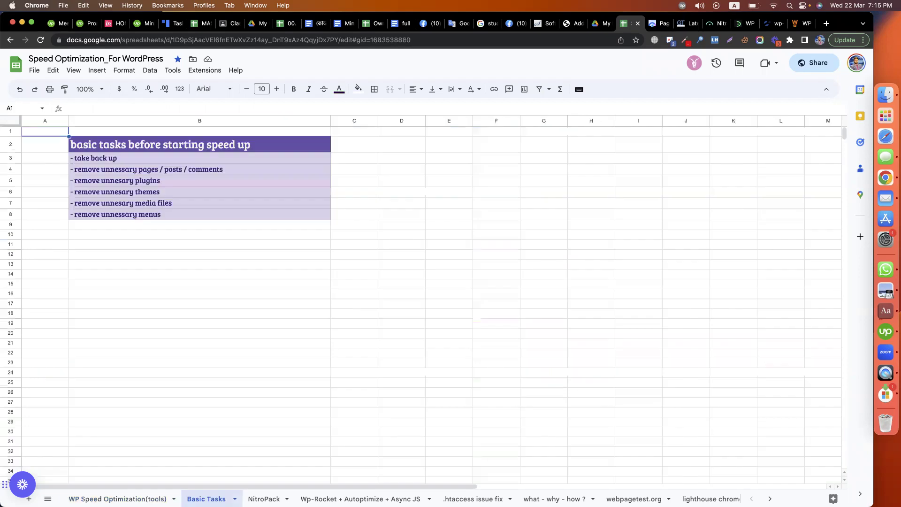
{"action": "left_click", "coordinate": [108, 159]}
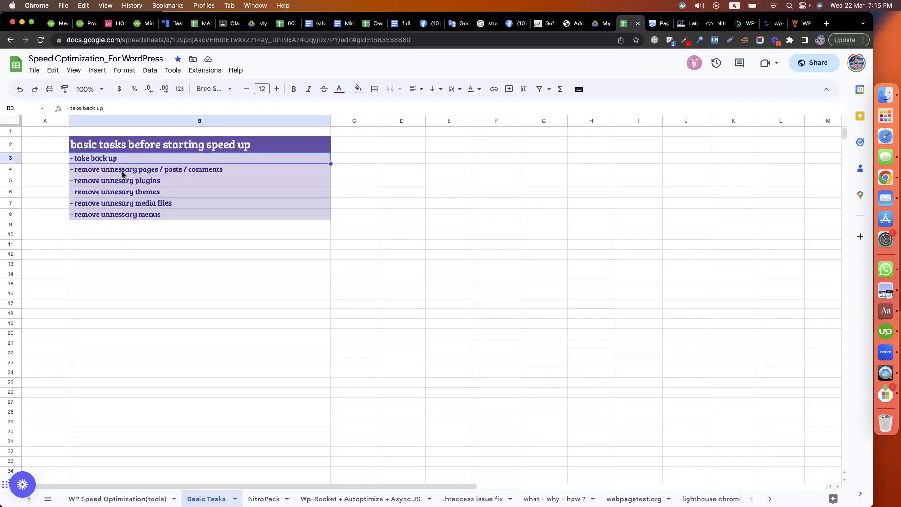
{"action": "left_click", "coordinate": [122, 172]}
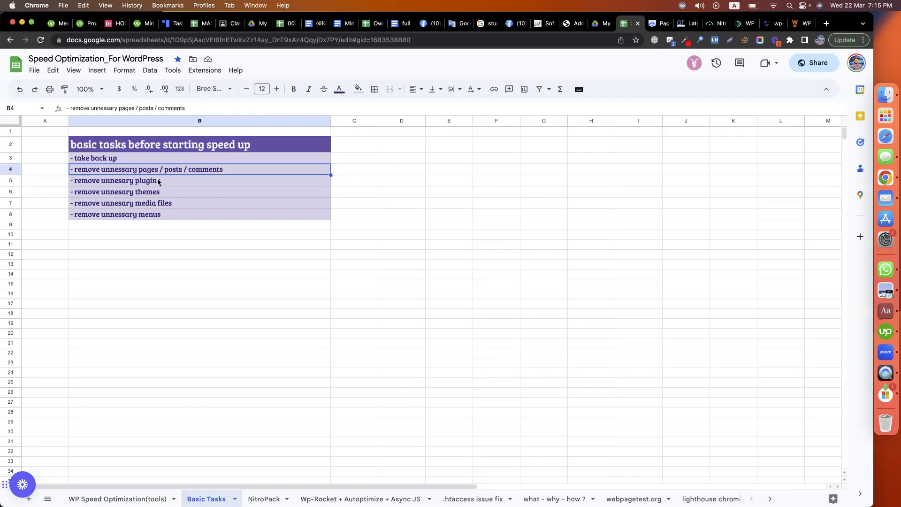
{"action": "key", "text": "Down"}
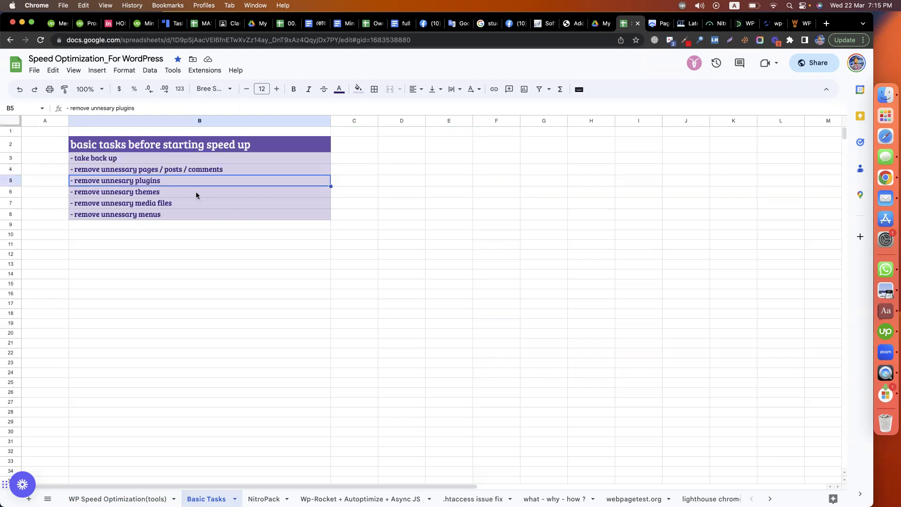
{"action": "left_click", "coordinate": [209, 207]}
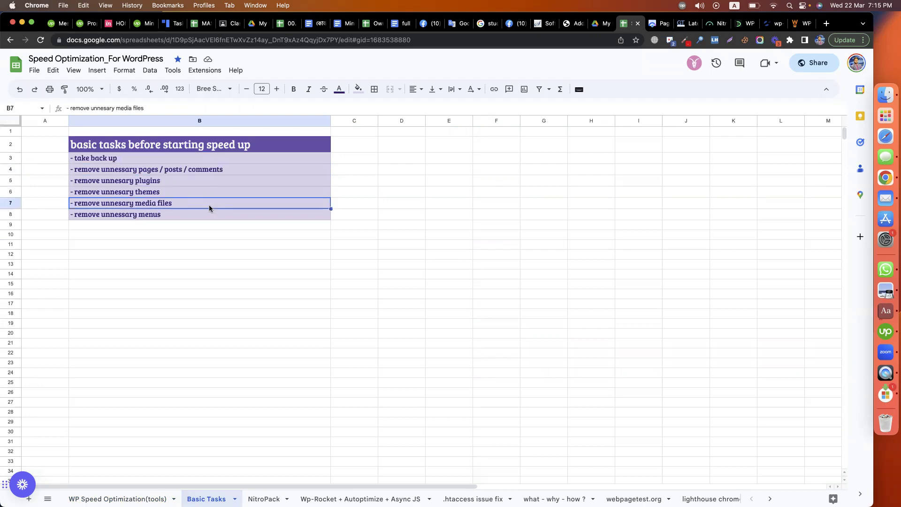
{"action": "left_click", "coordinate": [187, 216]}
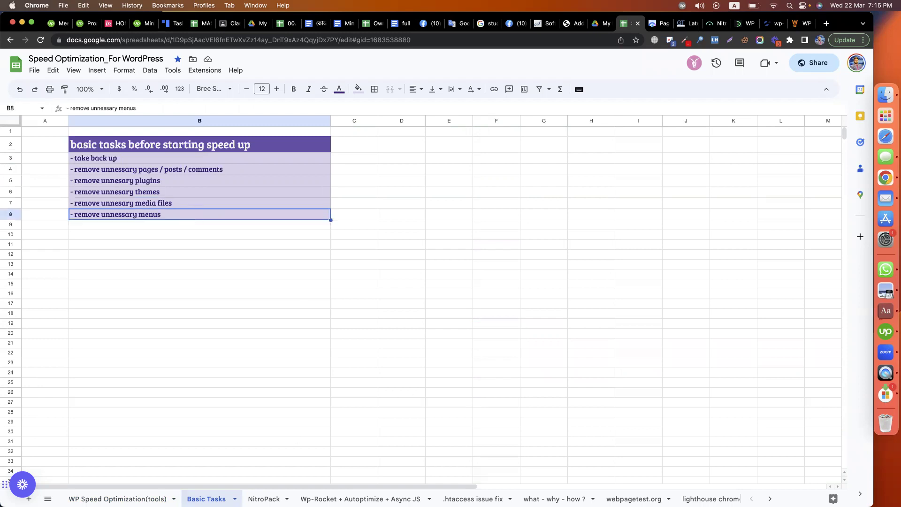
Review the plugin installation, connection, purge cache and Cache Warmup instructions in the NitroPack sheet.
{"action": "left_click", "coordinate": [263, 498]}
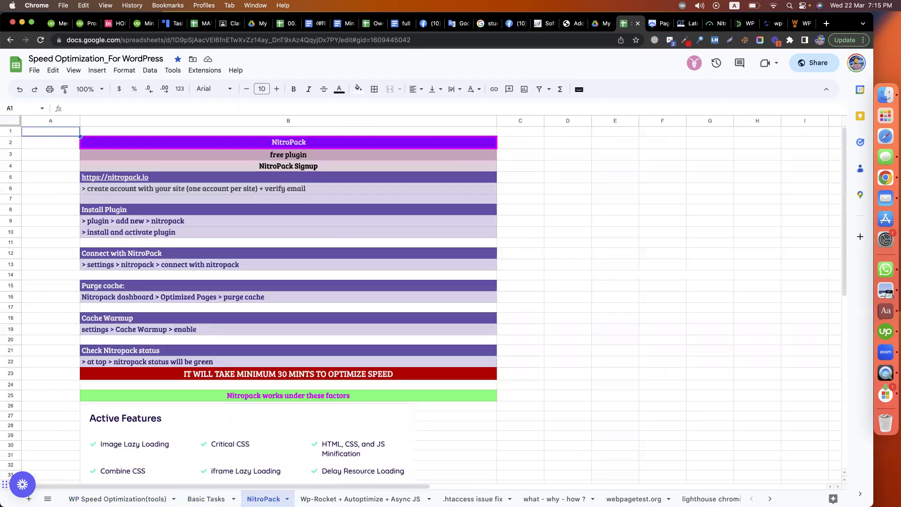
{"action": "left_click", "coordinate": [149, 225]}
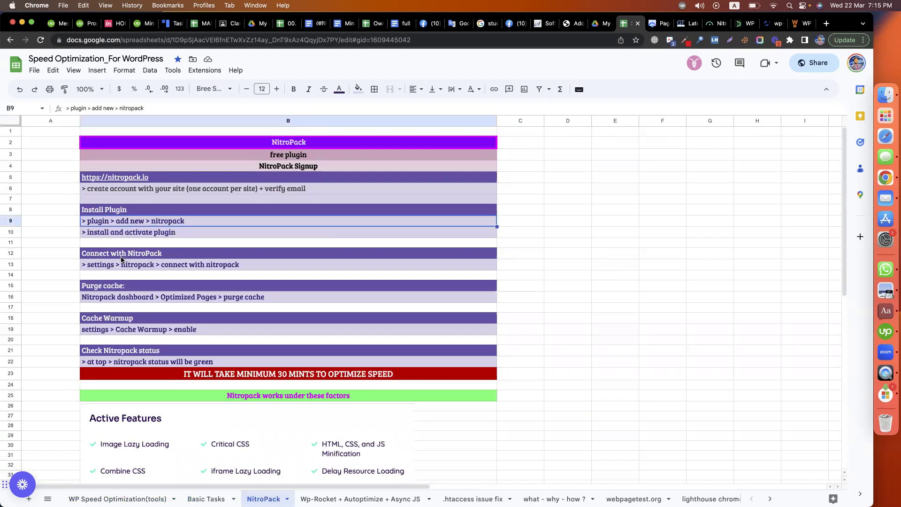
{"action": "key", "text": "Down"}
{"action": "left_click", "coordinate": [187, 264]}
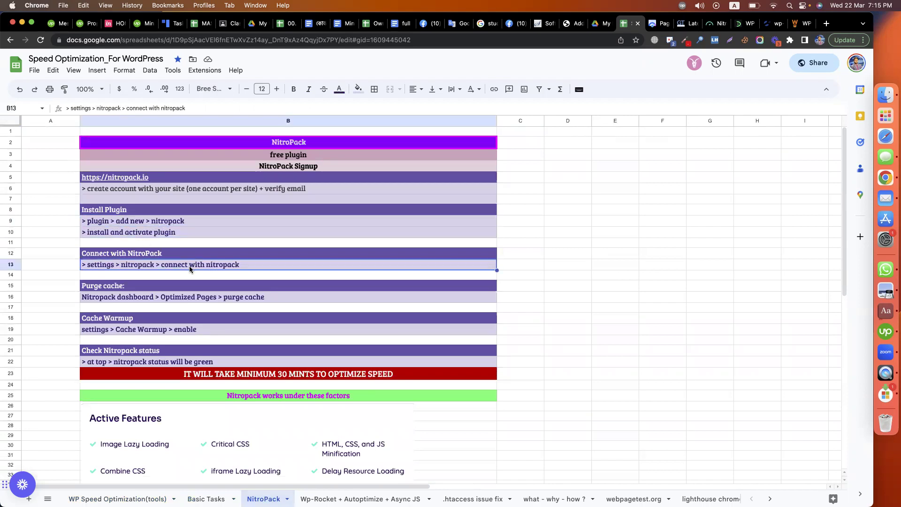
{"action": "left_click", "coordinate": [149, 297]}
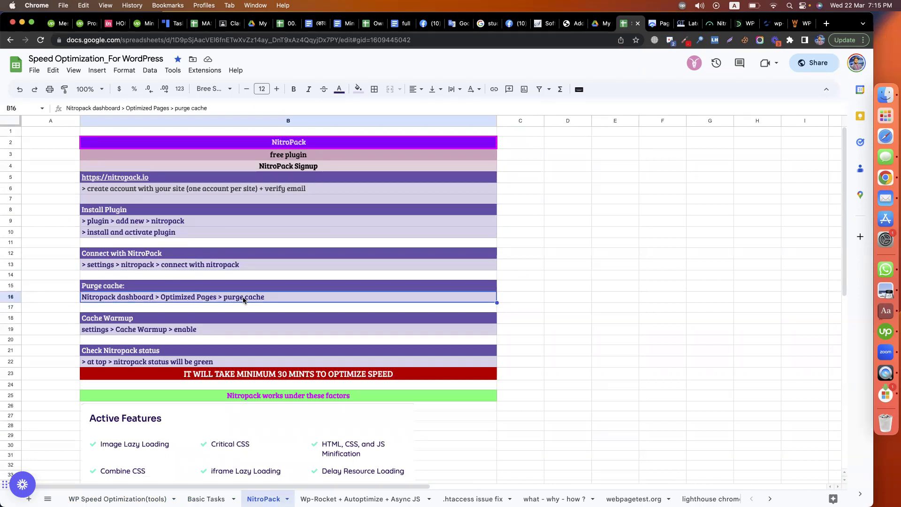
{"action": "left_click", "coordinate": [174, 330]}
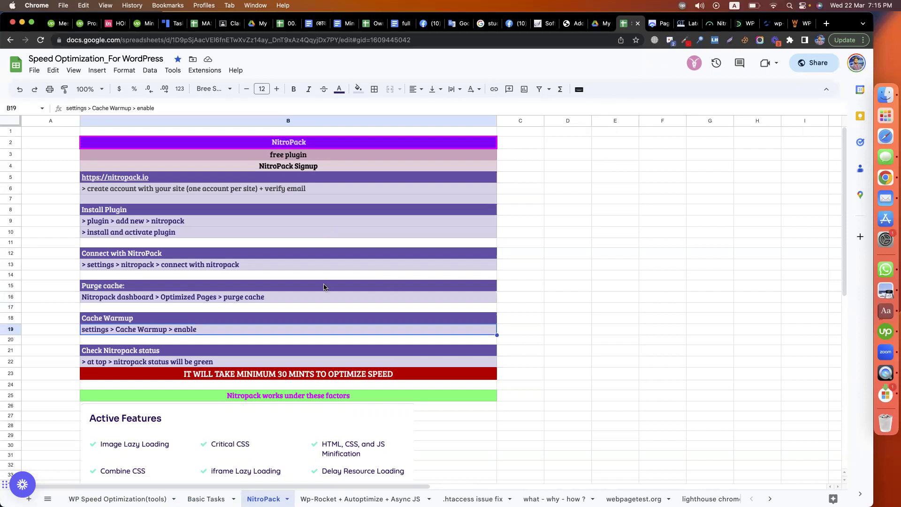
{"action": "left_click", "coordinate": [229, 297]}
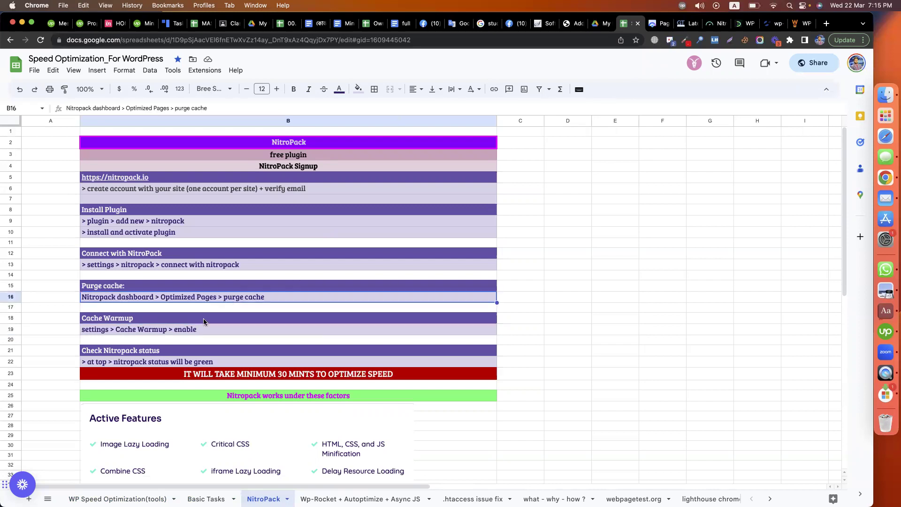
{"action": "left_click", "coordinate": [190, 331]}
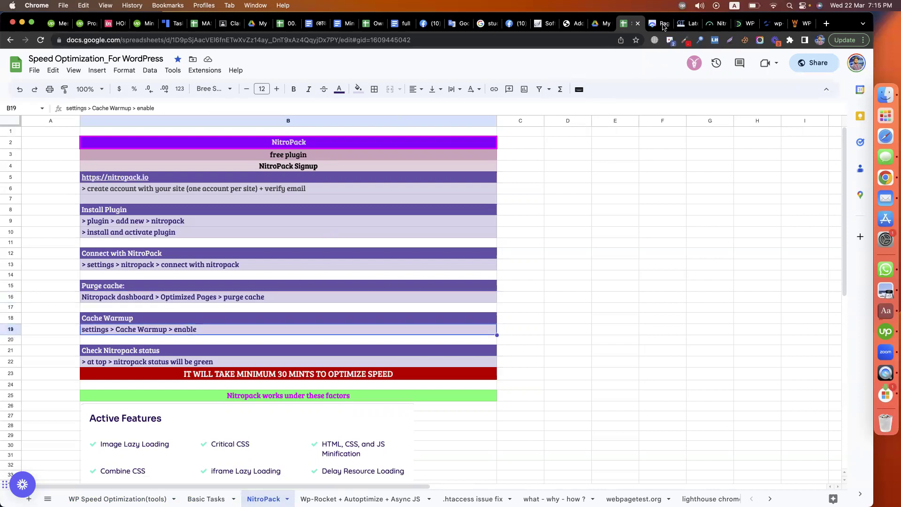
Open the blog's NitroPack settings in WordPress and check the Purge Cache and Cache Warmup options.
{"action": "left_click", "coordinate": [570, 26]}
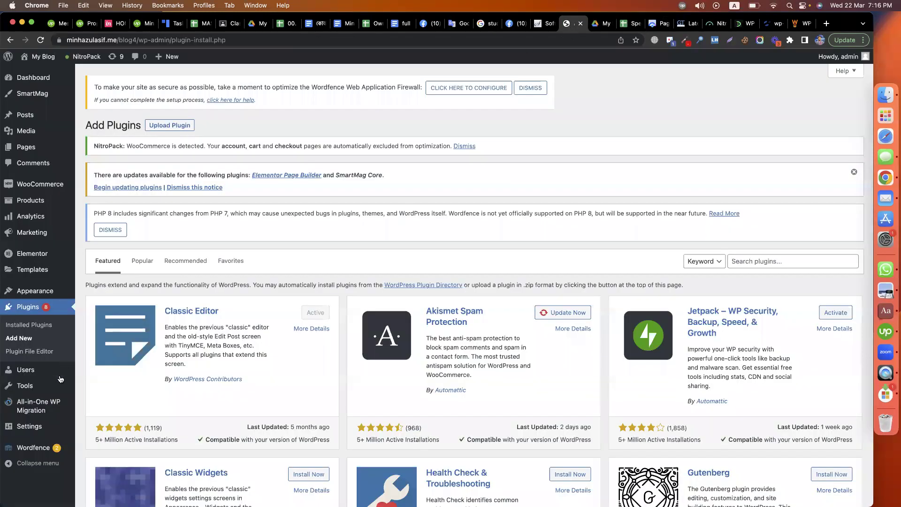
{"action": "mouse_move", "coordinate": [45, 432]}
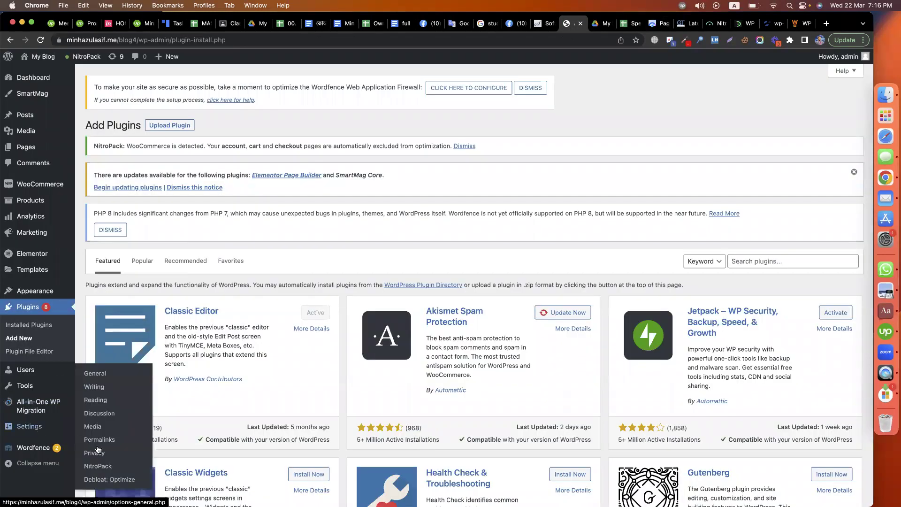
{"action": "left_click", "coordinate": [96, 467]}
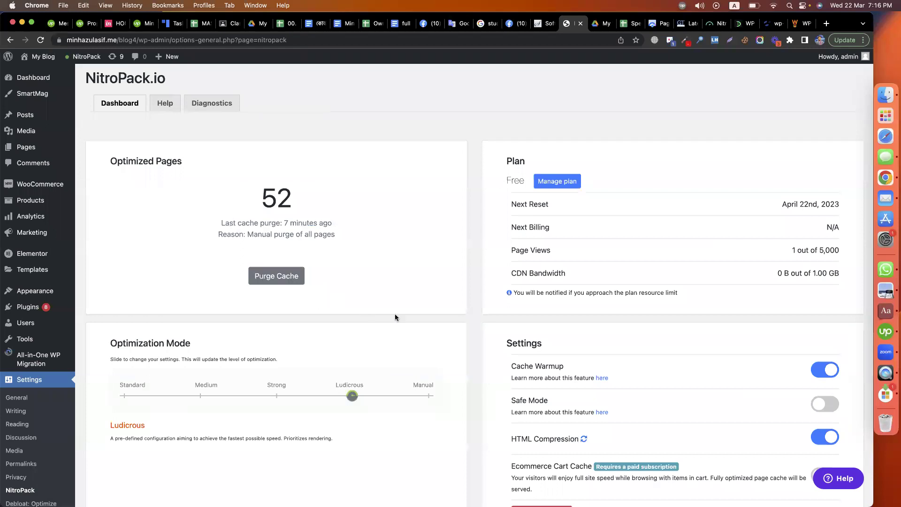
{"action": "left_click_drag", "start_coordinate": [520, 362], "coordinate": [814, 370]}
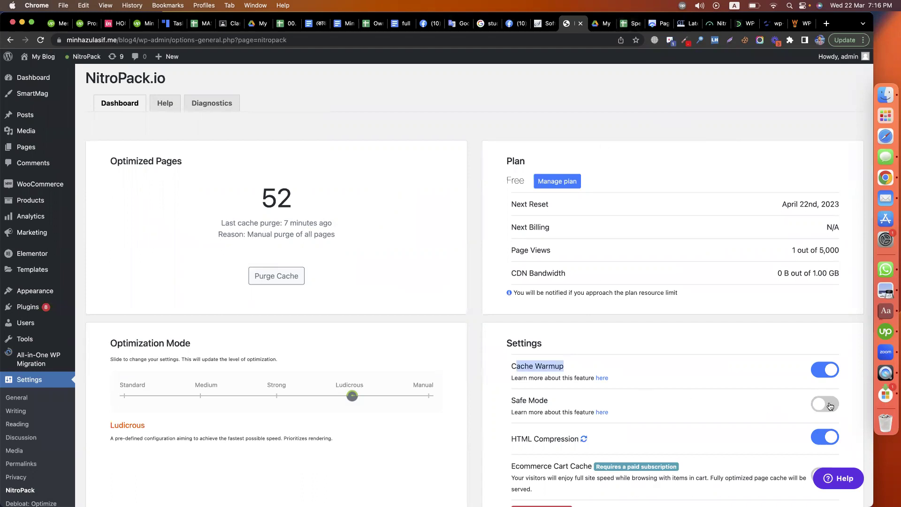
Return to the spreadsheet and review NitroPack's active features and the LazyLoad settings in the Wp-Rocket + Autoptimize + Async JS sheet.
{"action": "left_click", "coordinate": [652, 26]}
{"action": "left_click", "coordinate": [631, 24]}
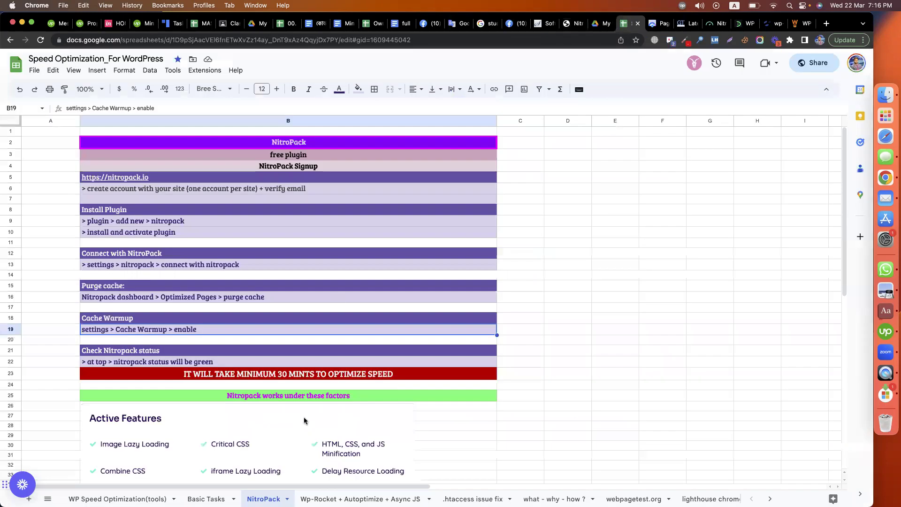
{"action": "scroll", "coordinate": [304, 421], "scroll_direction": "down", "scroll_amount": 3}
{"action": "scroll", "coordinate": [301, 449], "scroll_direction": "down", "scroll_amount": 2}
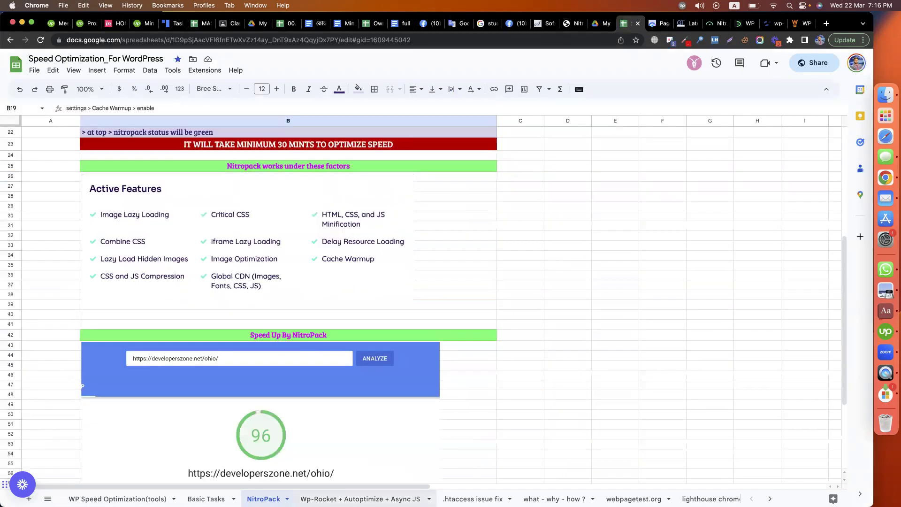
{"action": "key", "text": "alt+Down"}
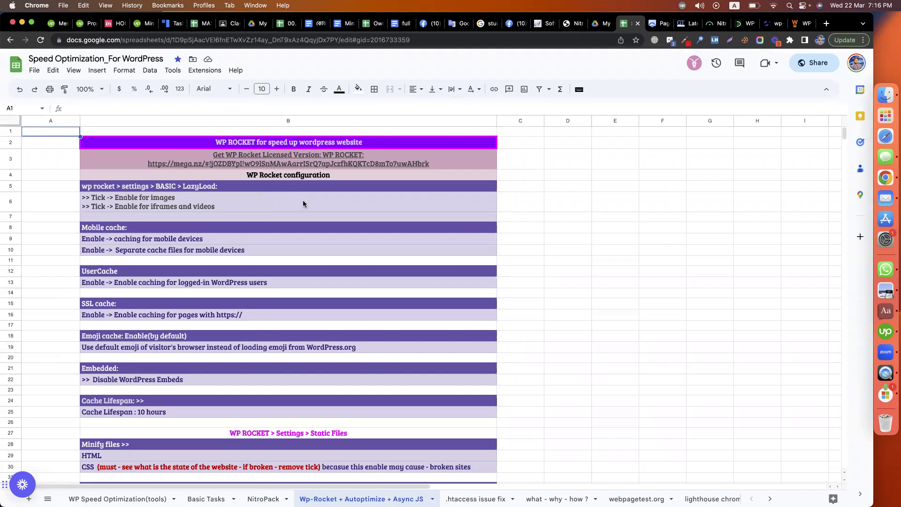
{"action": "left_click", "coordinate": [263, 205]}
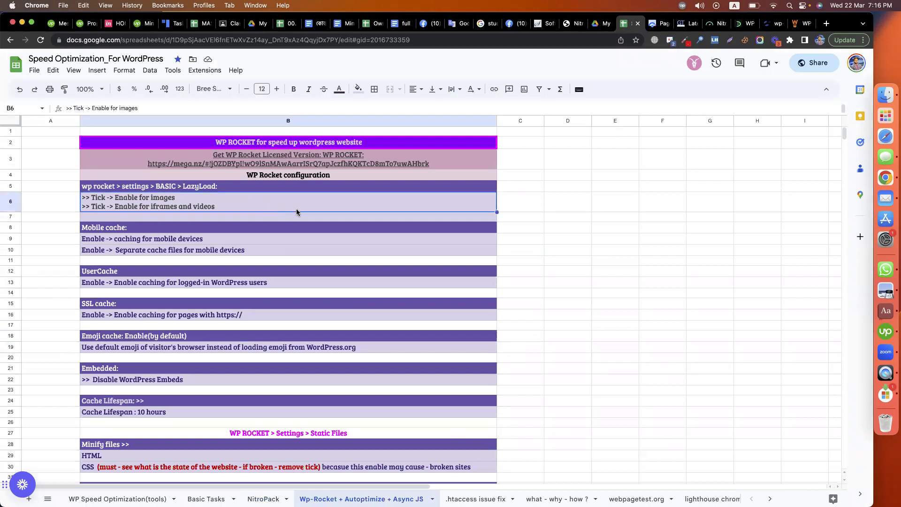
Upload wp-rocket.3.12.6.zip from Downloads as a new plugin on the WordPress blog and install it.
{"action": "left_click", "coordinate": [570, 25]}
{"action": "mouse_move", "coordinate": [47, 310]}
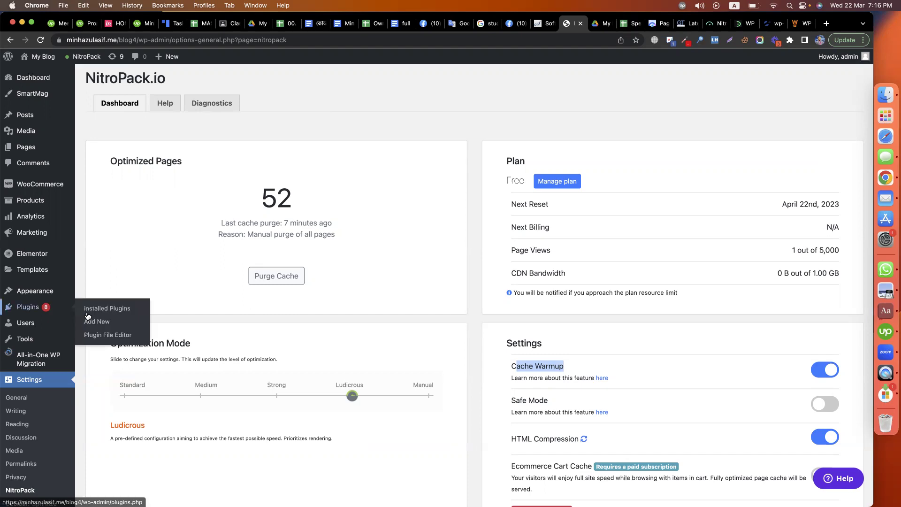
{"action": "left_click", "coordinate": [87, 320]}
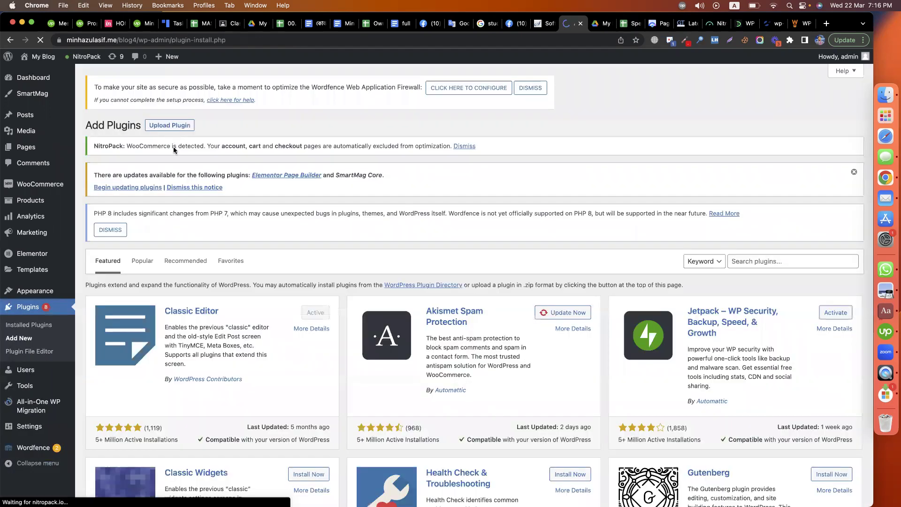
{"action": "left_click", "coordinate": [170, 125]}
{"action": "left_click", "coordinate": [405, 324]}
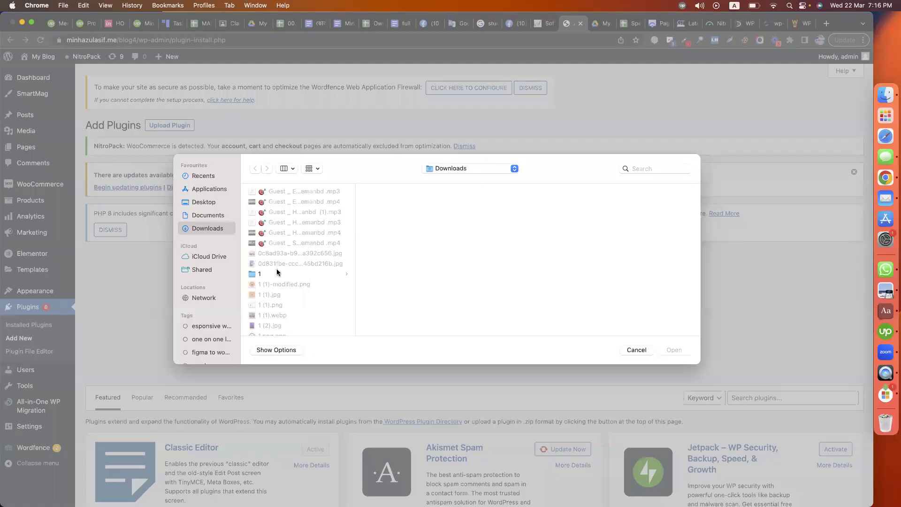
{"action": "type", "text": "priseo"}
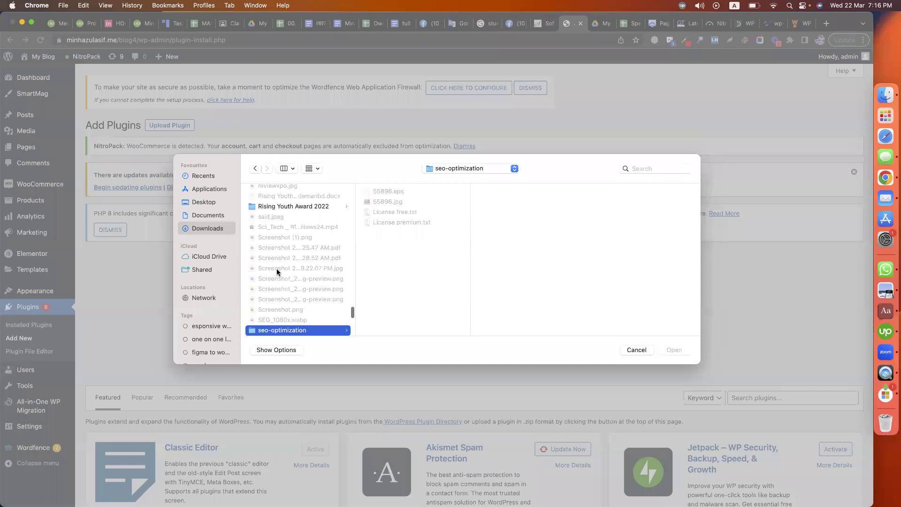
{"action": "type", "text": "wp-r"}
{"action": "key", "text": "Down"}
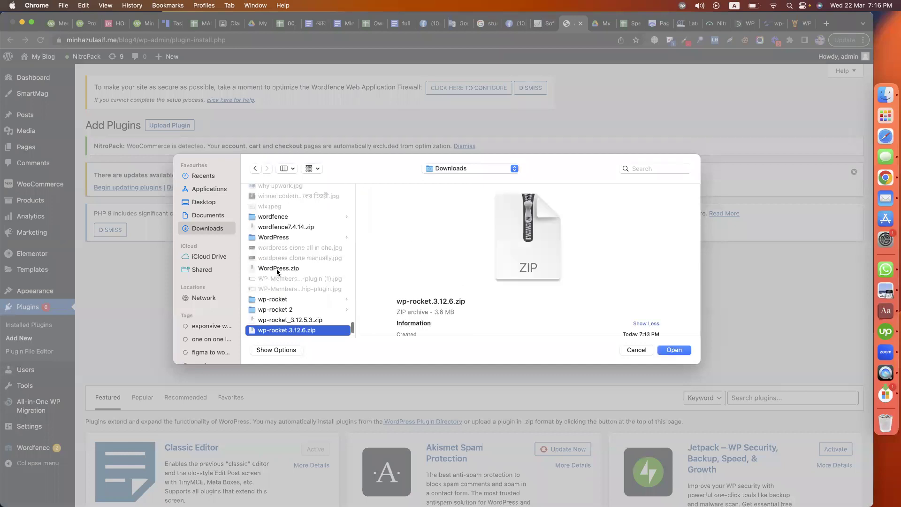
{"action": "key", "text": "Return"}
{"action": "left_click", "coordinate": [542, 326]}
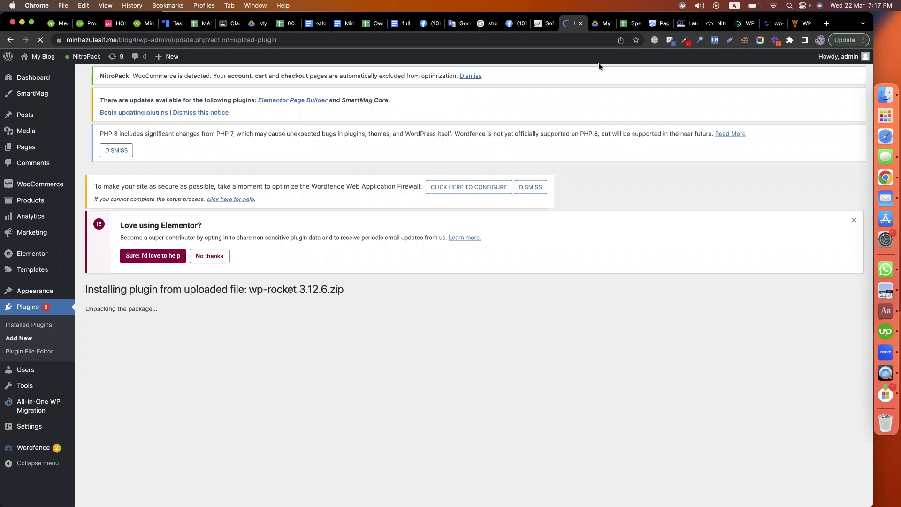
Place the WordPress tab beside the Speed Optimization spreadsheet and activate the newly installed WP Rocket plugin.
{"action": "left_click", "coordinate": [631, 23]}
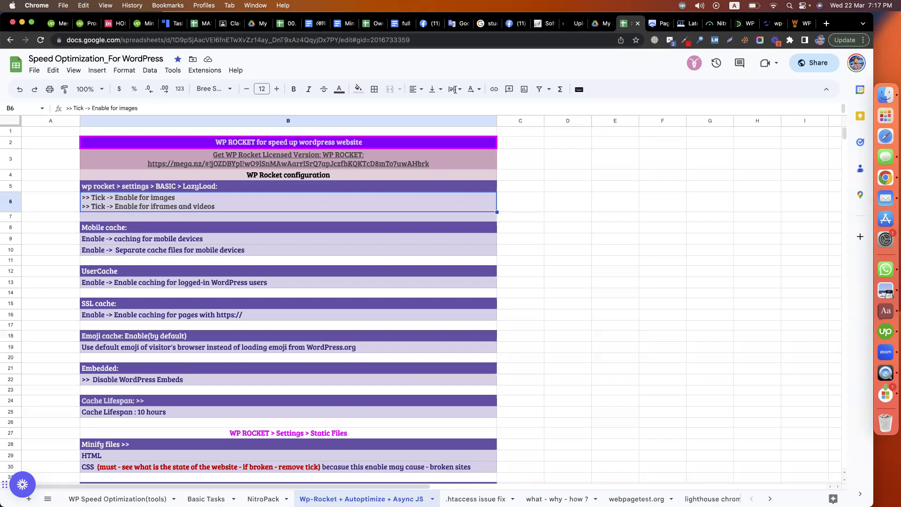
{"action": "left_click_drag", "start_coordinate": [574, 21], "coordinate": [601, 23]}
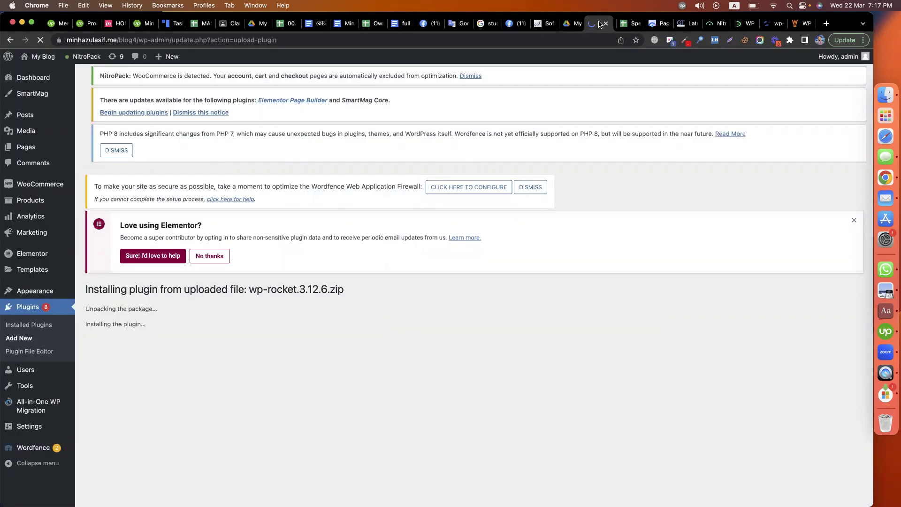
{"action": "left_click", "coordinate": [627, 23]}
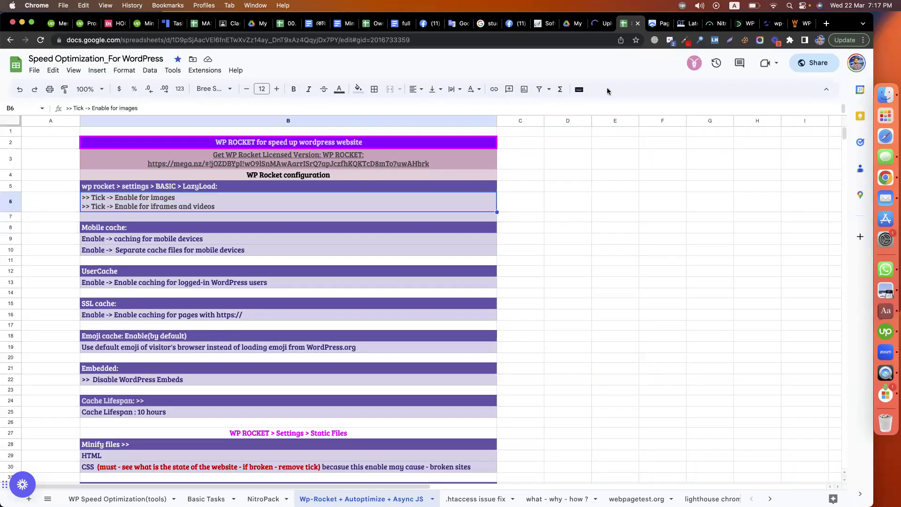
{"action": "left_click", "coordinate": [599, 24]}
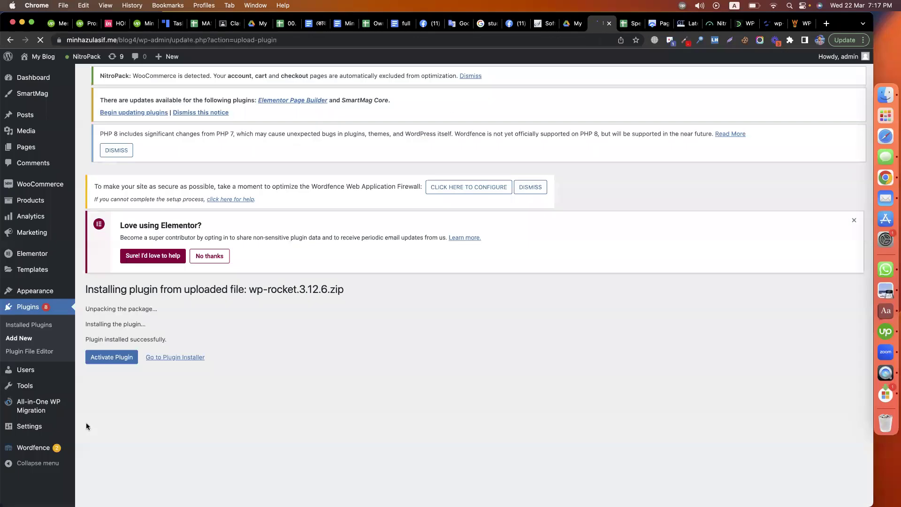
{"action": "left_click", "coordinate": [100, 415]}
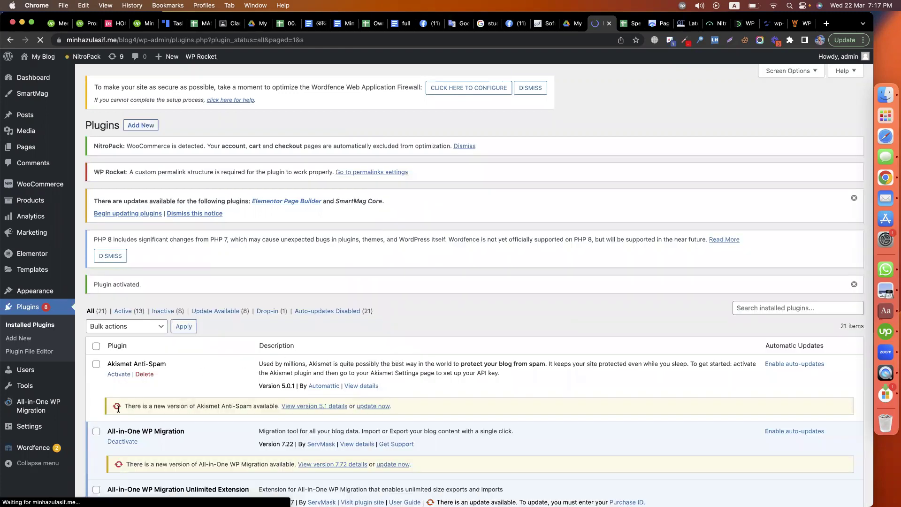
Open the WP Rocket settings page in the WordPress admin.
{"action": "scroll", "coordinate": [62, 366], "scroll_direction": "down", "scroll_amount": 5}
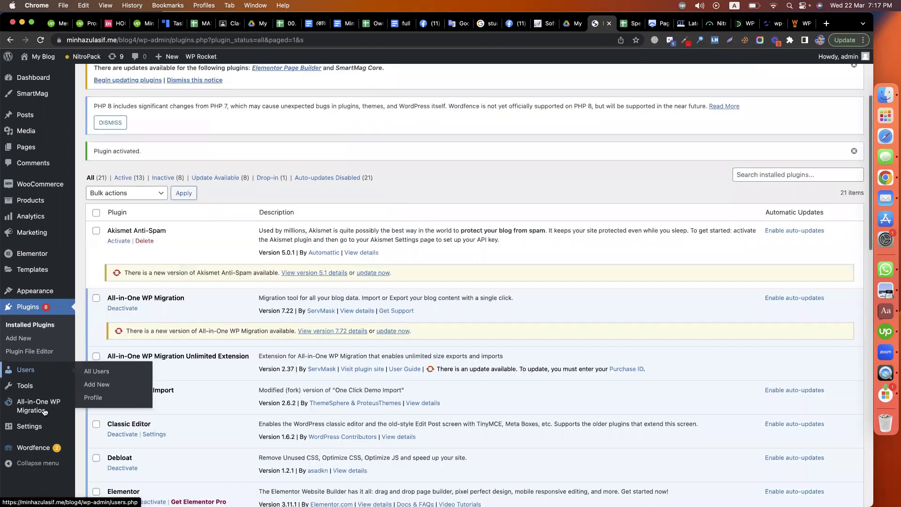
{"action": "scroll", "coordinate": [40, 407], "scroll_direction": "up", "scroll_amount": 5}
{"action": "scroll", "coordinate": [35, 417], "scroll_direction": "down", "scroll_amount": 1}
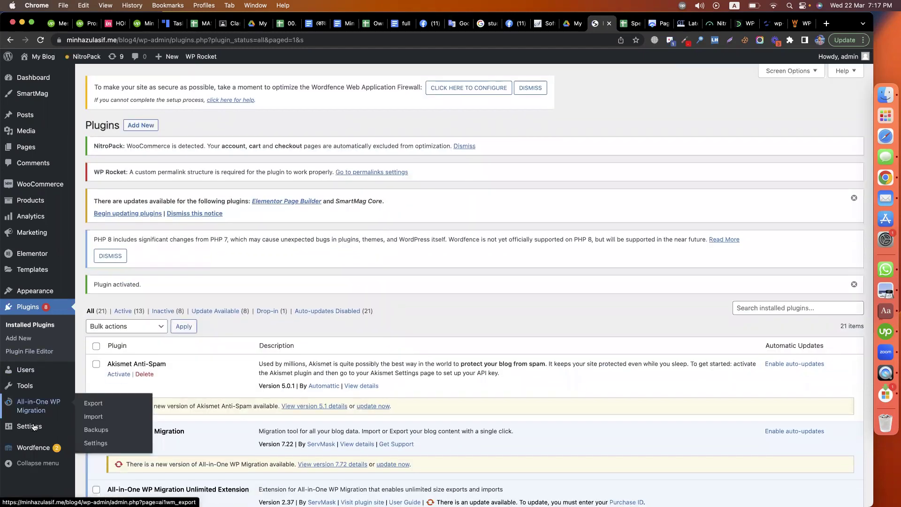
{"action": "mouse_move", "coordinate": [33, 427]}
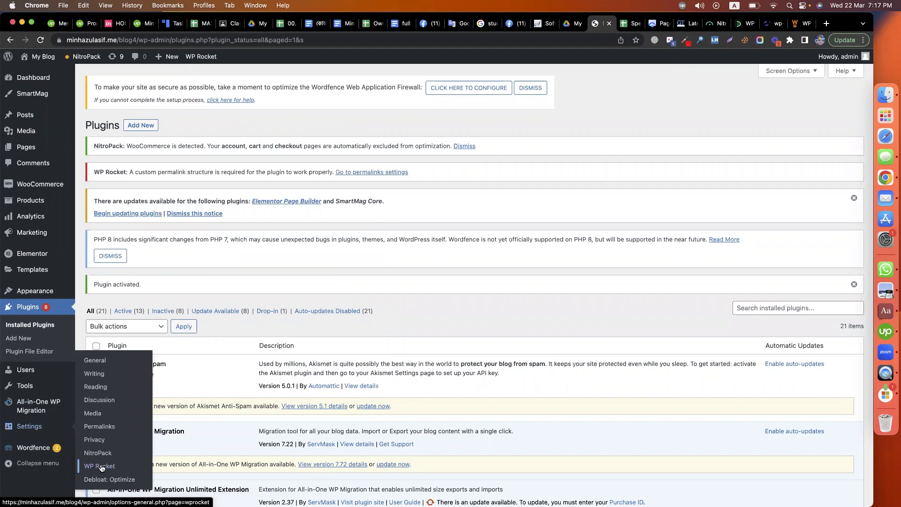
{"action": "left_click", "coordinate": [100, 466]}
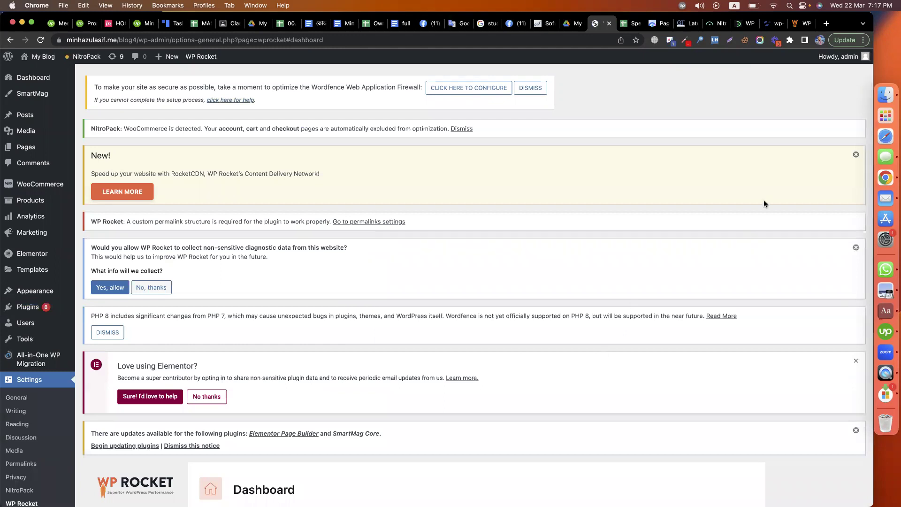
Dismiss the RocketCDN, diagnostic data, Wordfence and plugin update notices above the WP Rocket dashboard.
{"action": "left_click", "coordinate": [854, 153]}
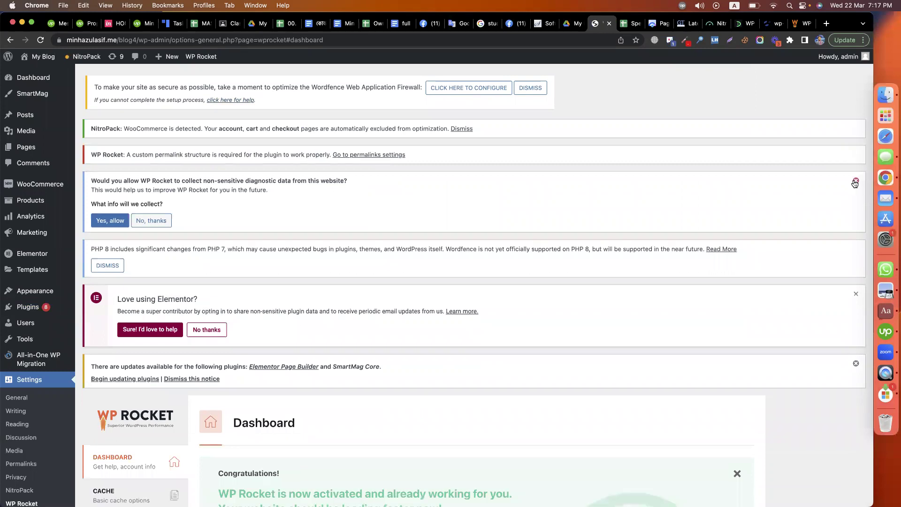
{"action": "left_click", "coordinate": [854, 180]}
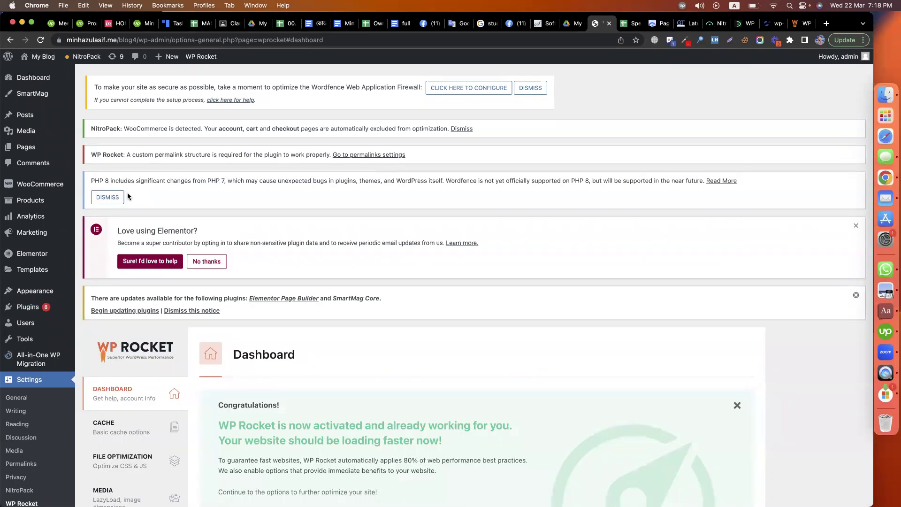
{"action": "left_click", "coordinate": [107, 197]}
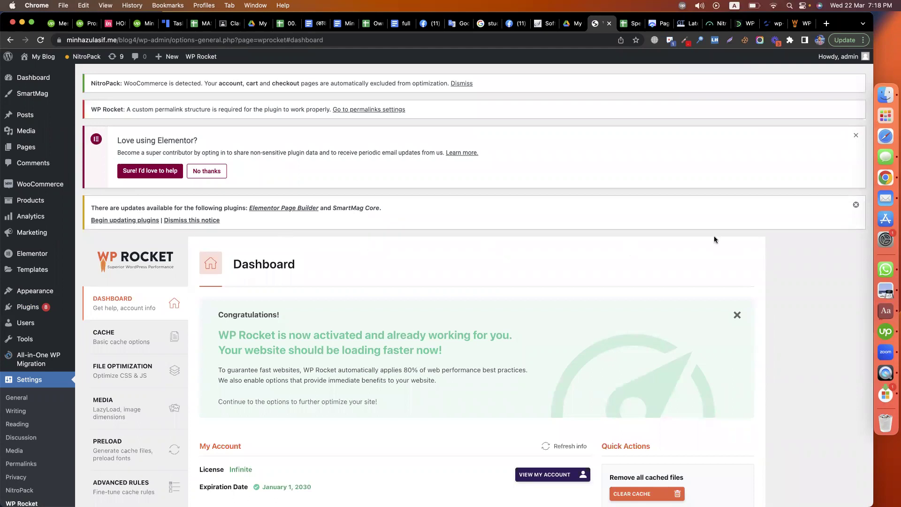
{"action": "left_click", "coordinate": [855, 206]}
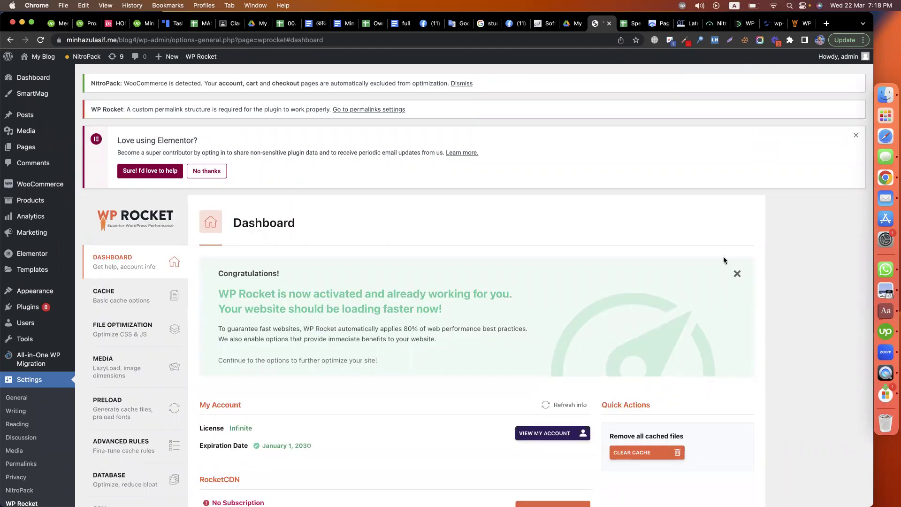
Look over the WP Rocket dashboard against the spreadsheet and open WP Rocket's Cache settings.
{"action": "scroll", "coordinate": [724, 258], "scroll_direction": "down", "scroll_amount": 5}
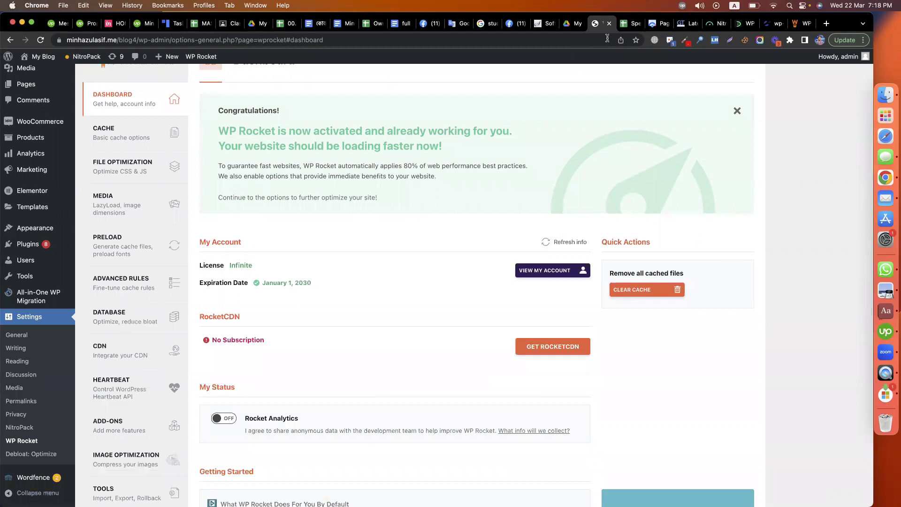
{"action": "left_click", "coordinate": [627, 24]}
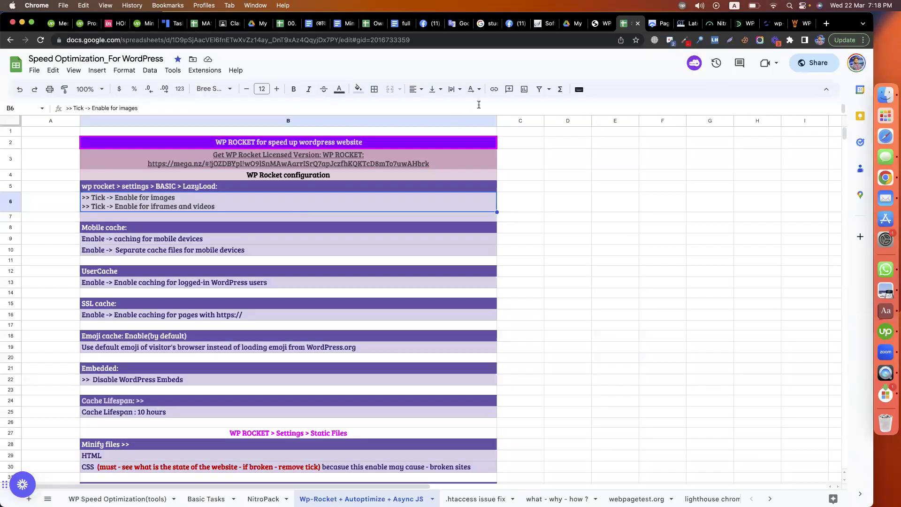
{"action": "mouse_move", "coordinate": [268, 171]}
{"action": "key", "text": "ctrl+shift+Tab"}
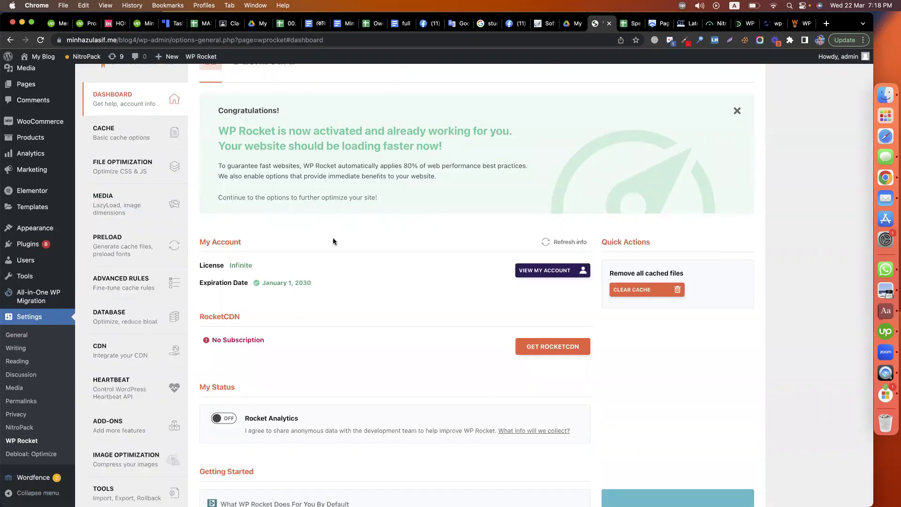
{"action": "scroll", "coordinate": [333, 241], "scroll_direction": "down", "scroll_amount": 3}
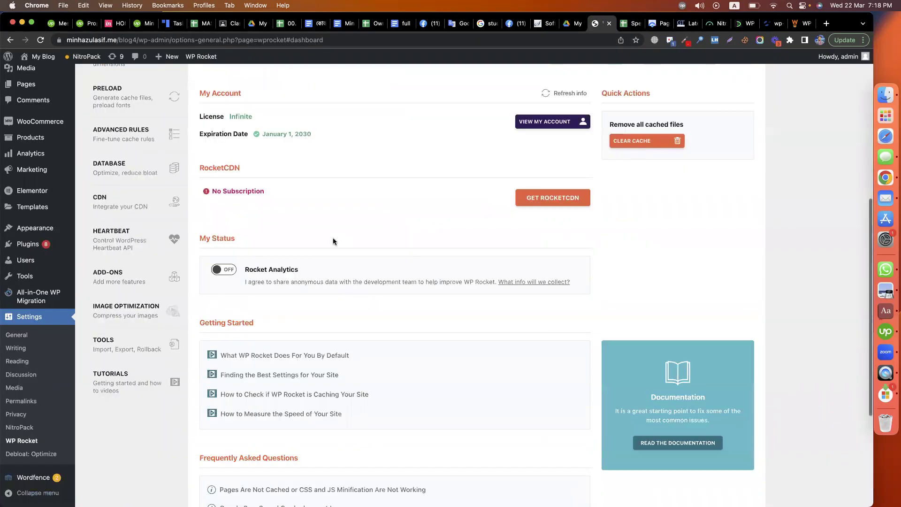
{"action": "scroll", "coordinate": [333, 241], "scroll_direction": "up", "scroll_amount": 6}
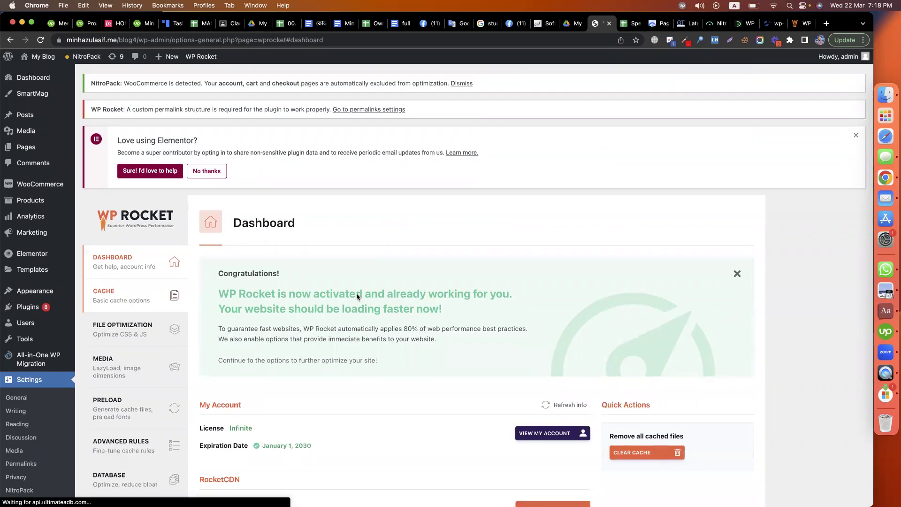
{"action": "left_click", "coordinate": [121, 296]}
{"action": "scroll", "coordinate": [427, 290], "scroll_direction": "up", "scroll_amount": 1}
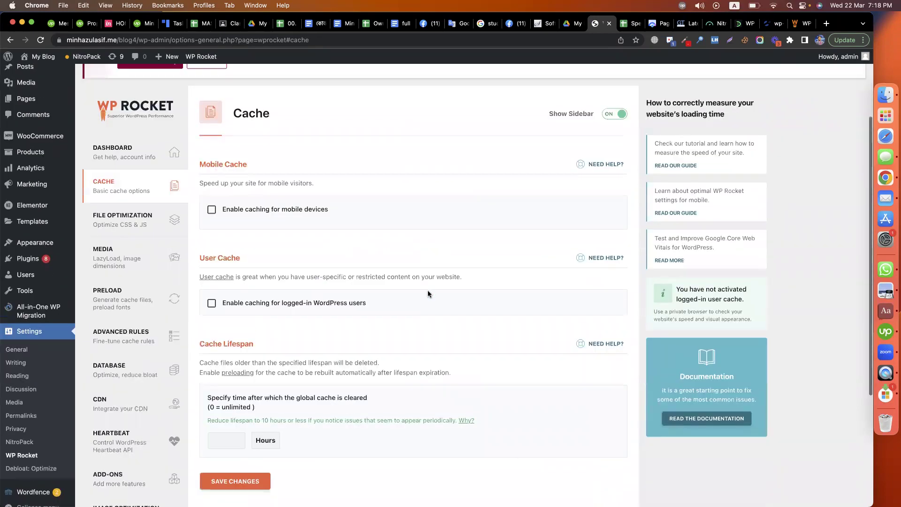
Review the mobile cache, user cache and SSL cache instructions in the spreadsheet's WP Rocket configuration list.
{"action": "left_click", "coordinate": [628, 25]}
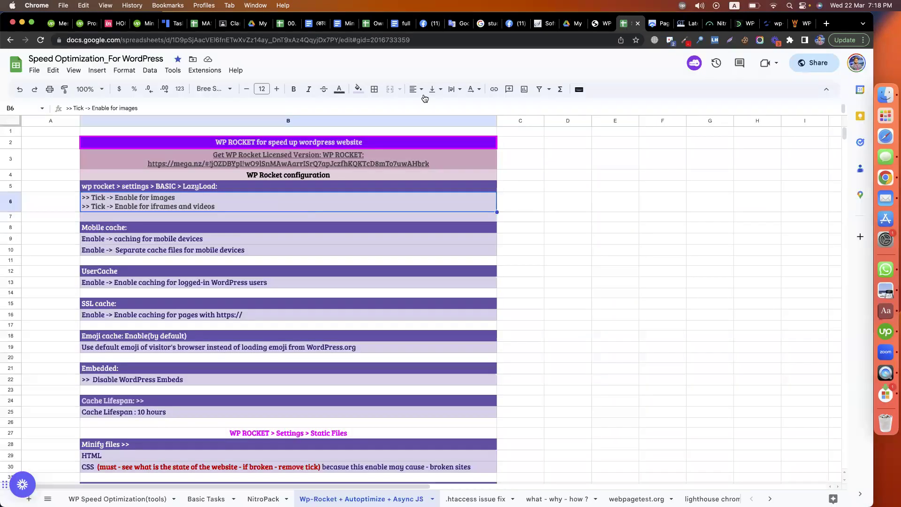
{"action": "key", "text": "Down"}
{"action": "key", "text": "Down"}
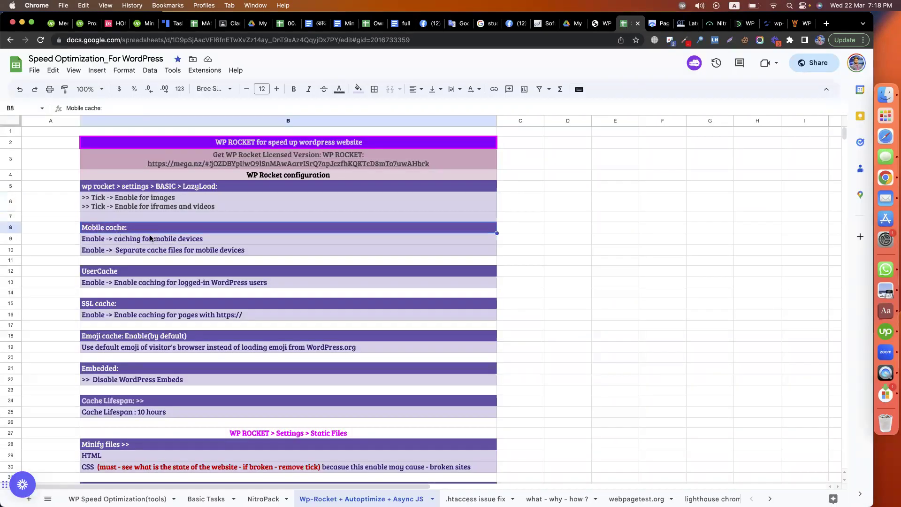
{"action": "key", "text": "Down"}
{"action": "key", "text": "Down"}
{"action": "key", "text": "Down"}
{"action": "key", "text": "Down"}
{"action": "key", "text": "Down"}
{"action": "key", "text": "Down"}
{"action": "key", "text": "Down"}
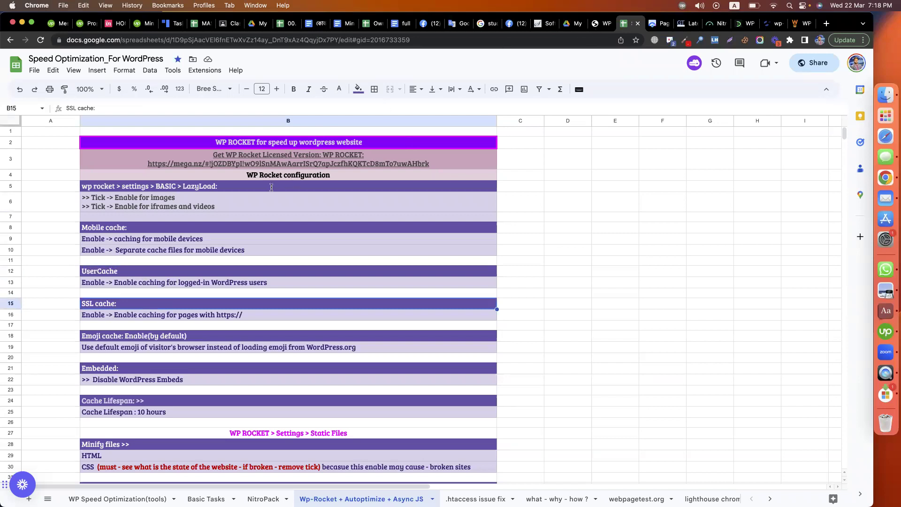
Enable caching for mobile devices and for logged-in WordPress users in WP Rocket's Cache settings.
{"action": "left_click", "coordinate": [598, 24]}
{"action": "left_click", "coordinate": [210, 212]}
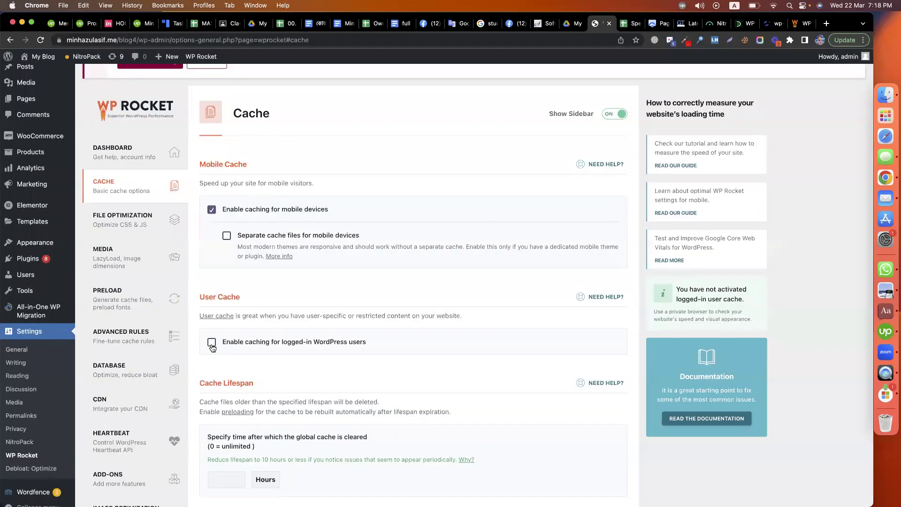
{"action": "left_click", "coordinate": [279, 340]}
Check the spreadsheet's Cache Lifespan entry, set WP Rocket's cache lifespan to 10 hours and save the changes.
{"action": "scroll", "coordinate": [279, 341], "scroll_direction": "down", "scroll_amount": 5}
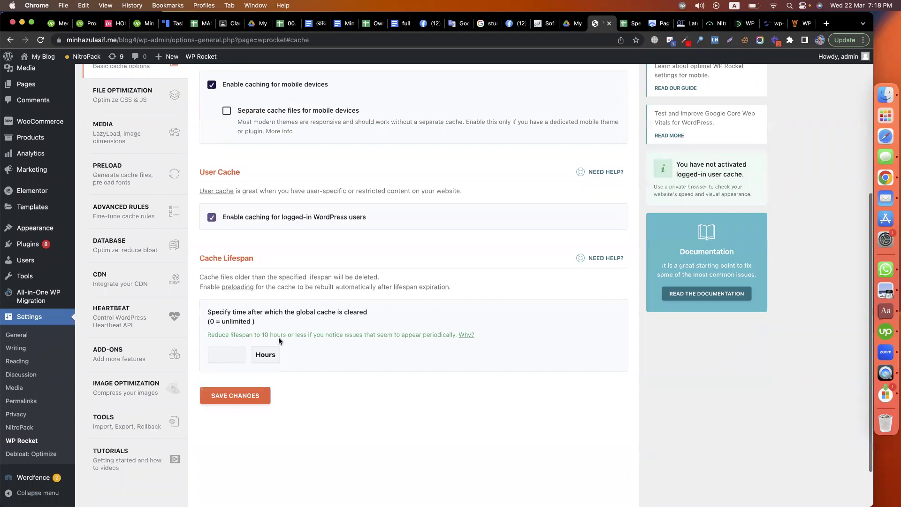
{"action": "scroll", "coordinate": [281, 348], "scroll_direction": "down", "scroll_amount": 2}
{"action": "left_click", "coordinate": [230, 316]}
{"action": "left_click_drag", "start_coordinate": [270, 287], "coordinate": [211, 270]}
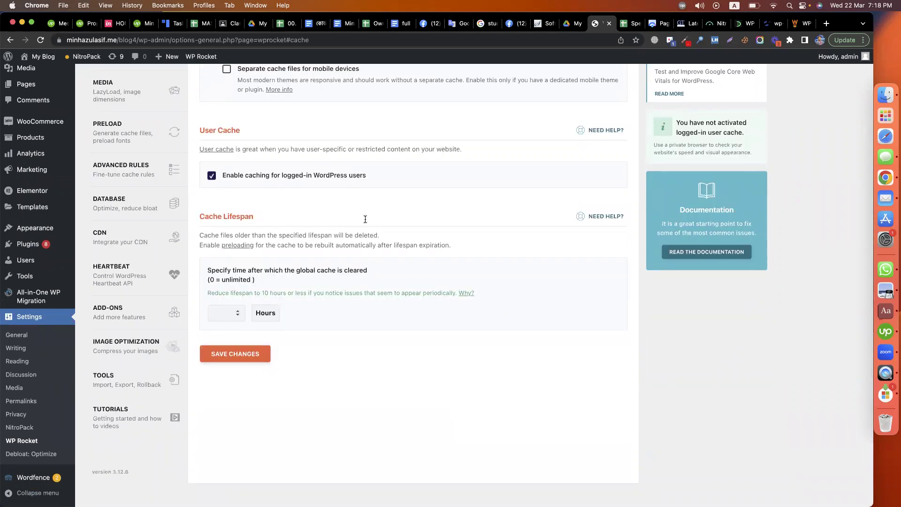
{"action": "left_click", "coordinate": [626, 27]}
{"action": "left_click", "coordinate": [148, 414]}
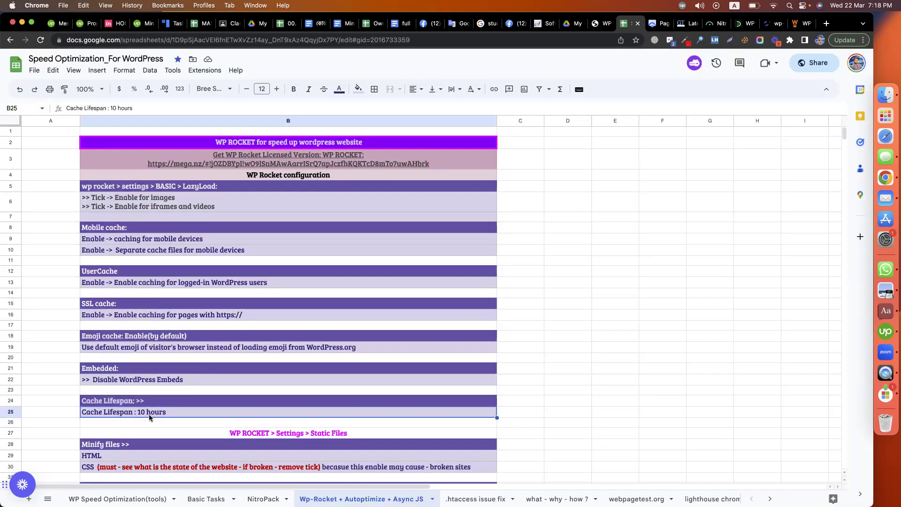
{"action": "left_click", "coordinate": [601, 24]}
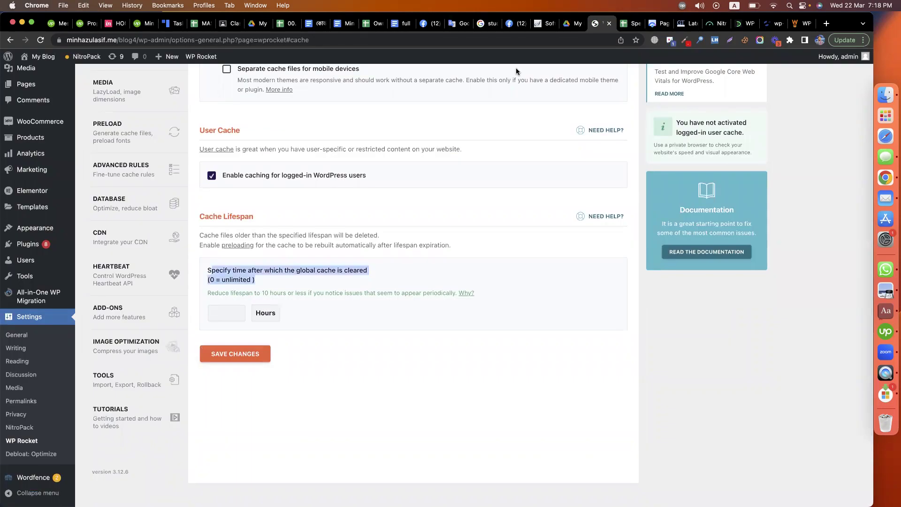
{"action": "left_click", "coordinate": [232, 317]}
{"action": "type", "text": "10"}
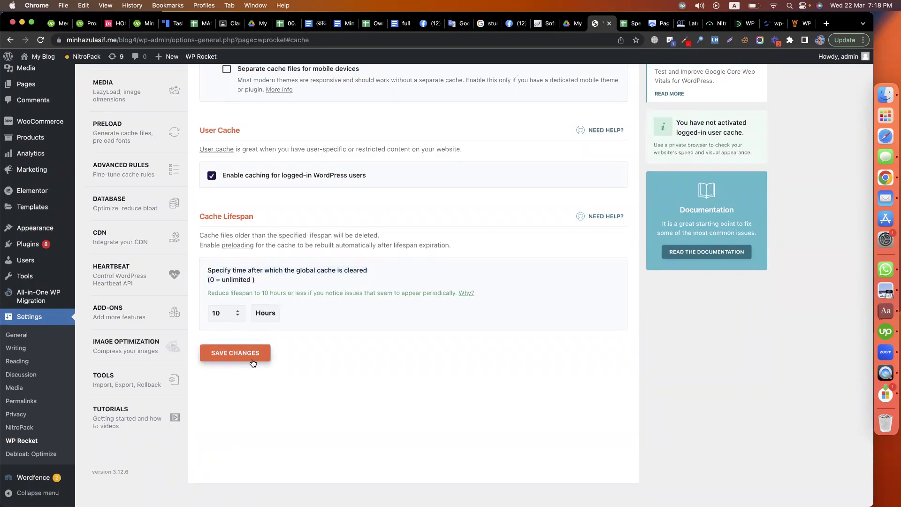
{"action": "left_click", "coordinate": [252, 362]}
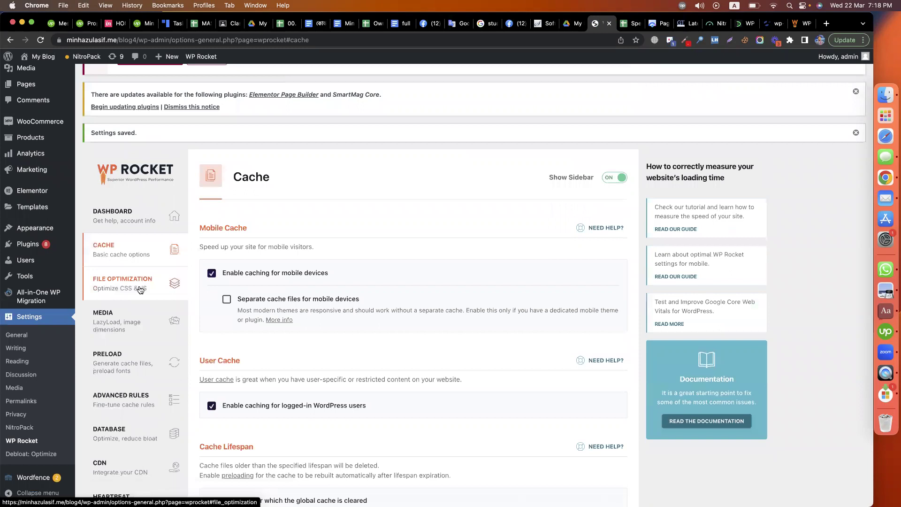
Open WP Rocket's File Optimization settings and check the spreadsheet's Minify files and Combine files instructions.
{"action": "left_click", "coordinate": [139, 289]}
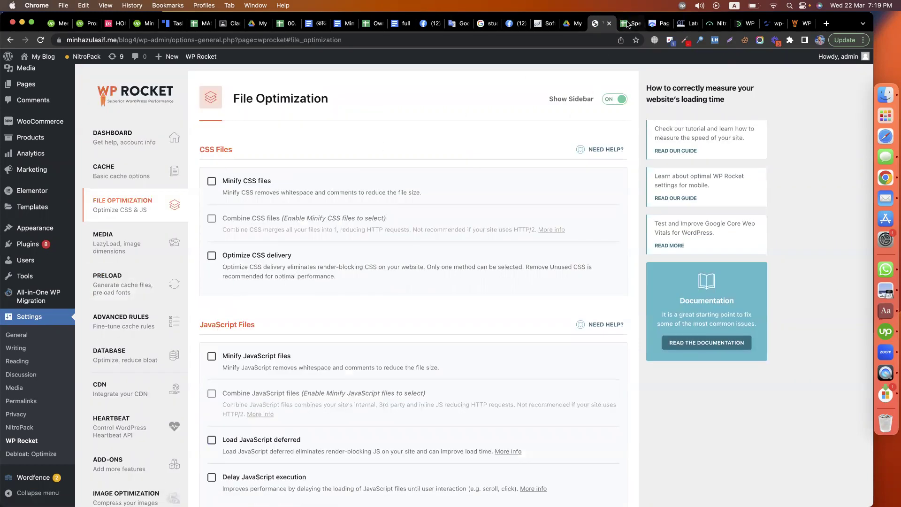
{"action": "key", "text": "ctrl+Tab"}
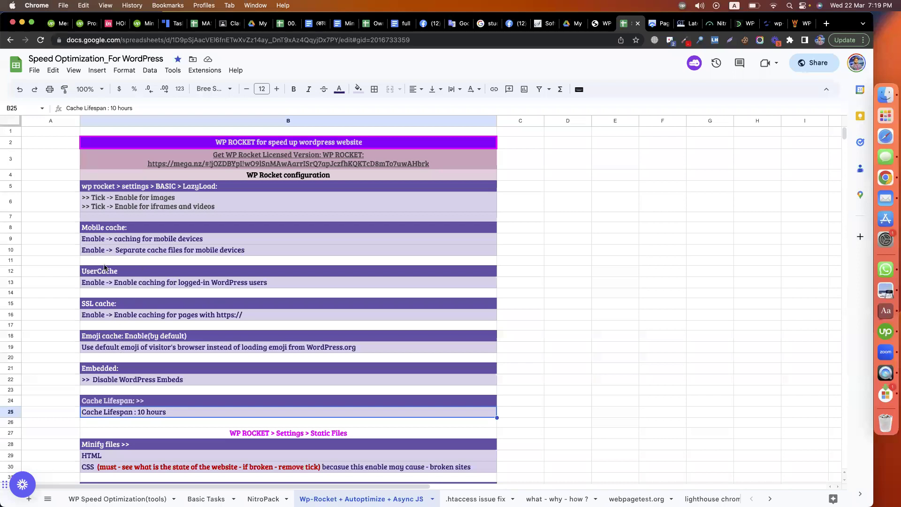
{"action": "scroll", "coordinate": [104, 267], "scroll_direction": "down", "scroll_amount": 5}
{"action": "left_click", "coordinate": [90, 278]}
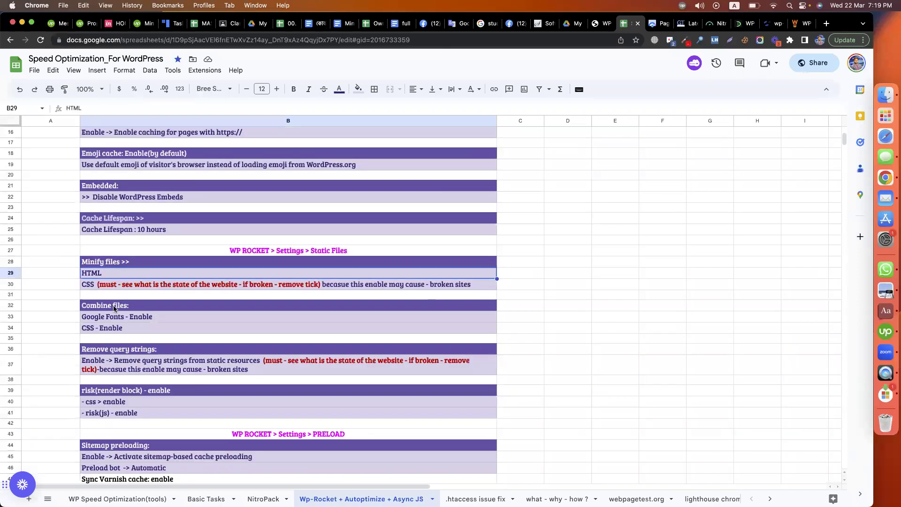
{"action": "key", "text": "Down"}
{"action": "scroll", "coordinate": [114, 308], "scroll_direction": "down", "scroll_amount": 2}
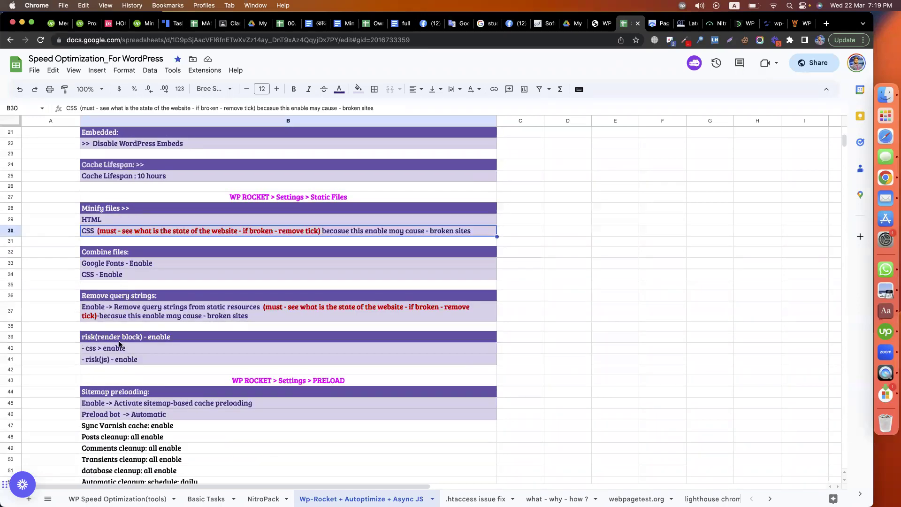
{"action": "left_click", "coordinate": [103, 253]}
{"action": "left_click_drag", "start_coordinate": [123, 261], "coordinate": [123, 275]}
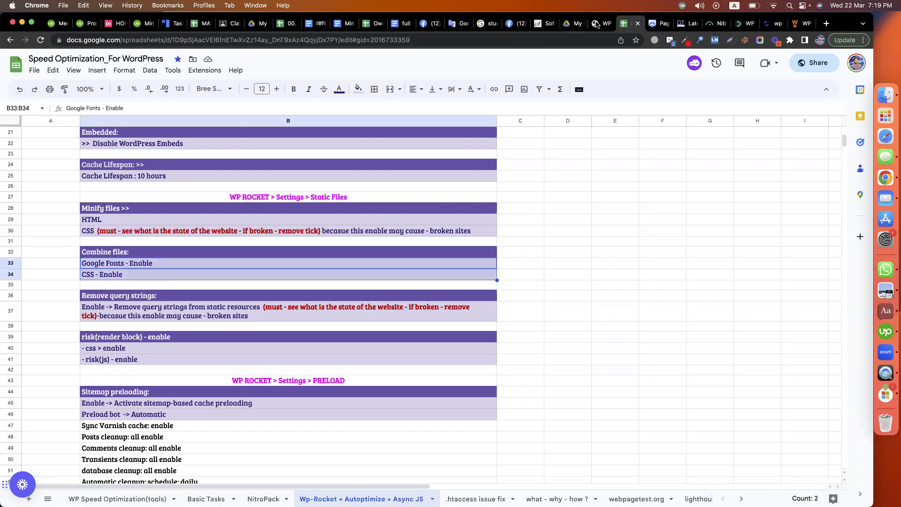
Enable Minify CSS files in WP Rocket's File Optimization settings and activate it despite the breakage warning.
{"action": "key", "text": "ctrl+shift+Tab"}
{"action": "left_click", "coordinate": [212, 182]}
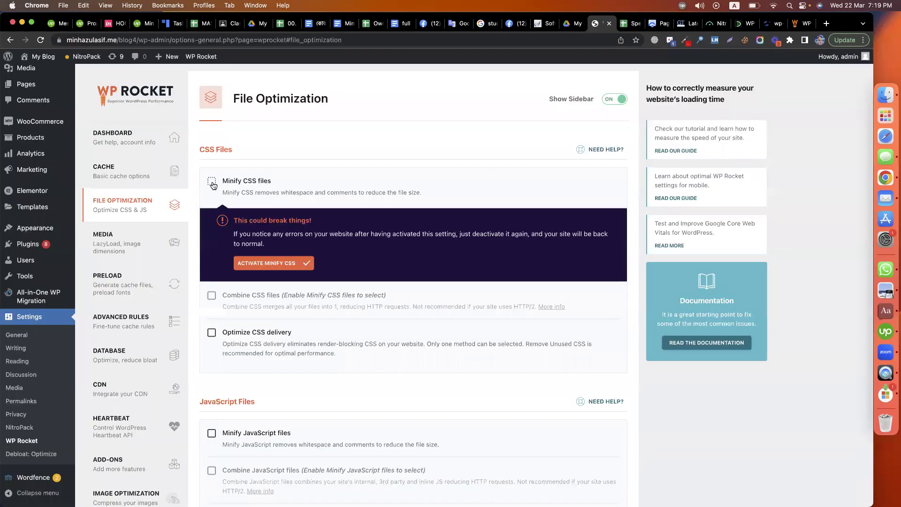
{"action": "left_click", "coordinate": [279, 267]}
Enable and activate Minify JavaScript files in the File Optimization settings, then save the changes.
{"action": "scroll", "coordinate": [278, 264], "scroll_direction": "down", "scroll_amount": 1}
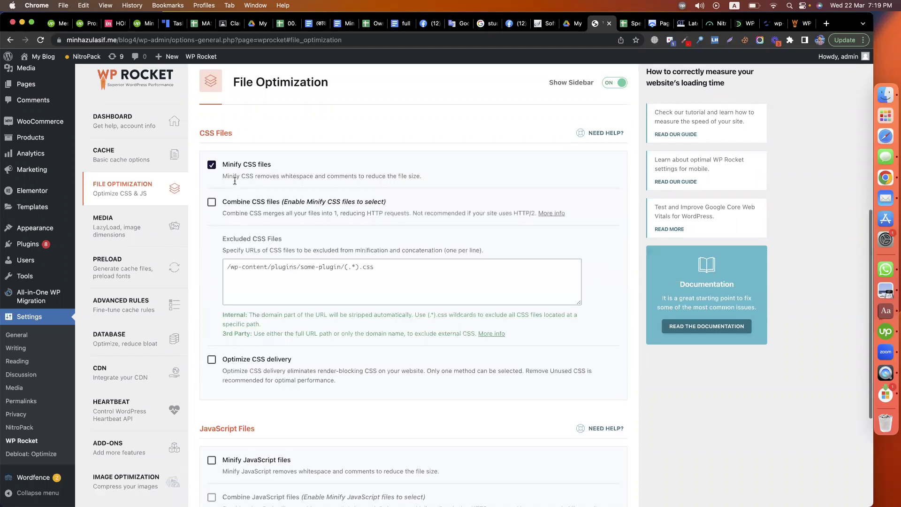
{"action": "scroll", "coordinate": [268, 244], "scroll_direction": "down", "scroll_amount": 3}
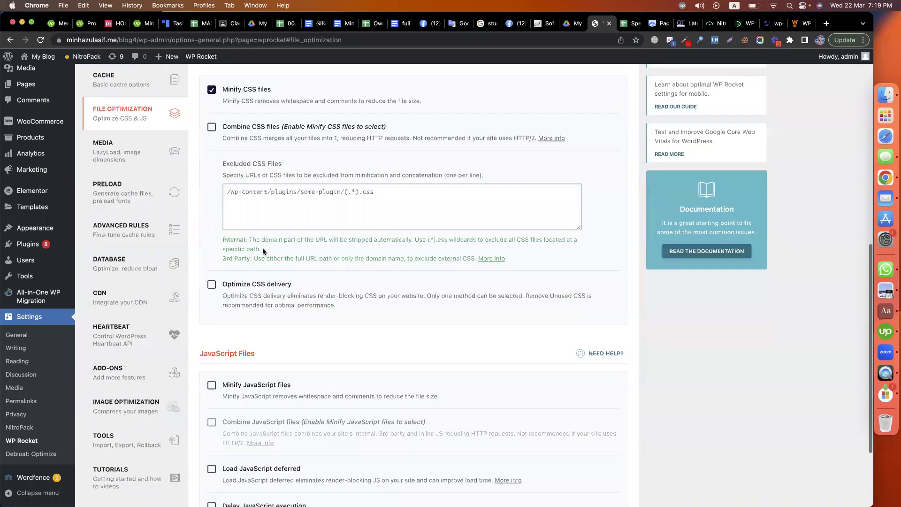
{"action": "scroll", "coordinate": [263, 250], "scroll_direction": "down", "scroll_amount": 5}
{"action": "left_click", "coordinate": [211, 272]}
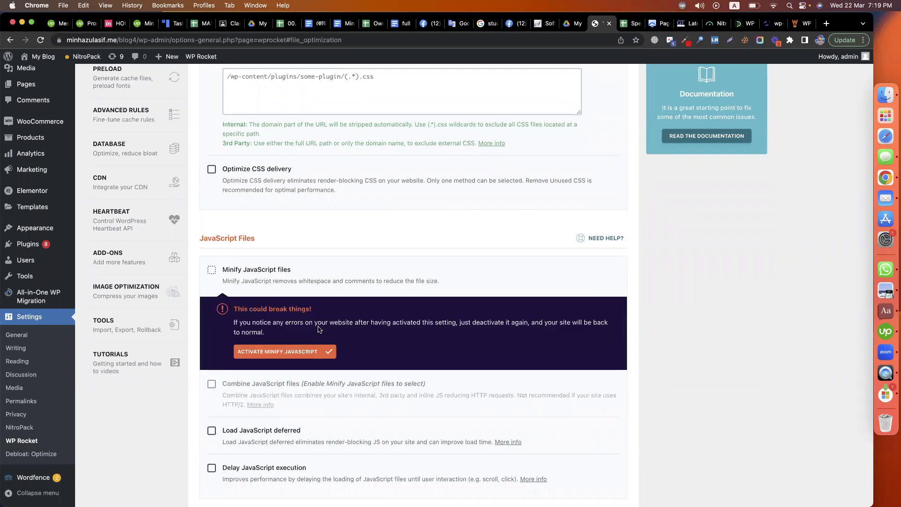
{"action": "left_click", "coordinate": [300, 352]}
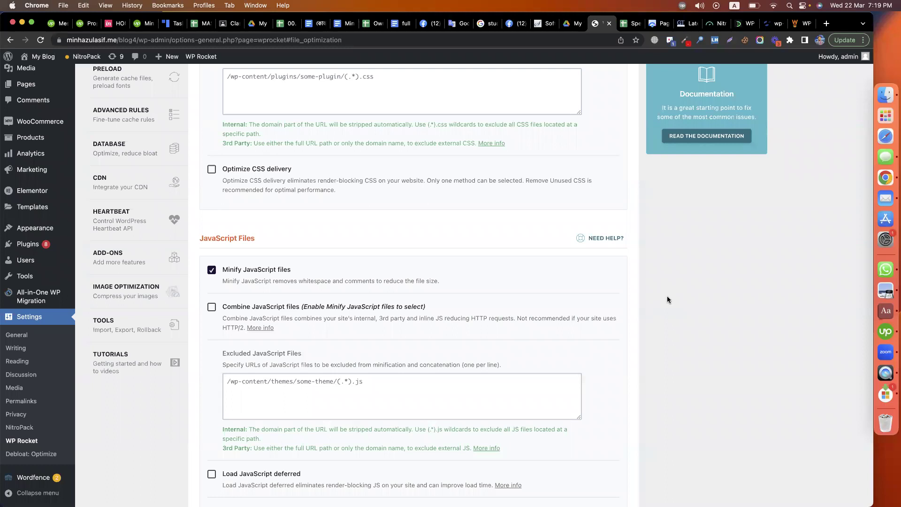
{"action": "scroll", "coordinate": [666, 296], "scroll_direction": "down", "scroll_amount": 3}
{"action": "left_click", "coordinate": [258, 443]}
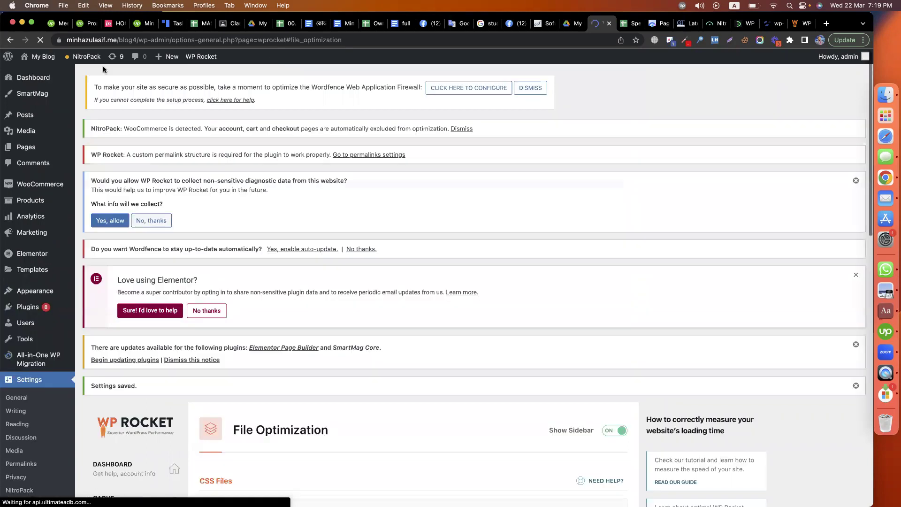
Open the blog's front end in a new browser tab and look through the homepage for broken layout.
{"action": "right_click", "coordinate": [42, 74]}
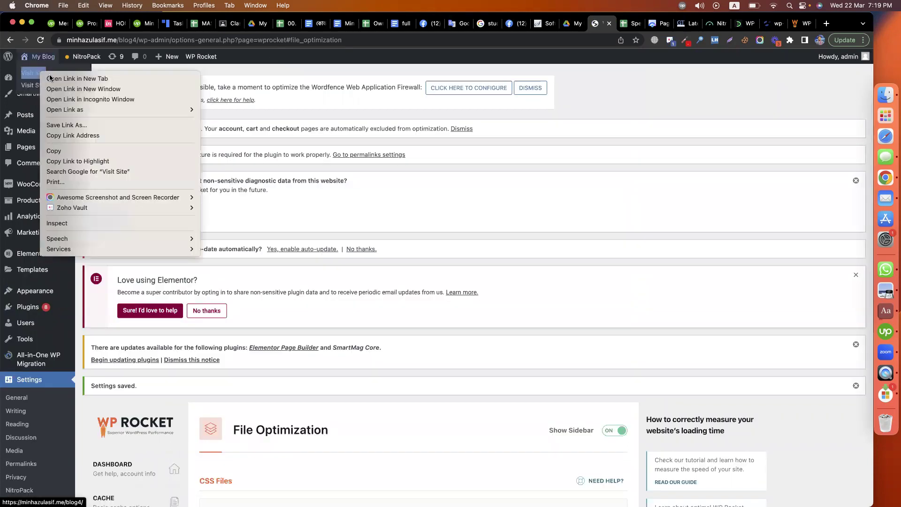
{"action": "left_click", "coordinate": [61, 79]}
{"action": "left_click", "coordinate": [614, 22]}
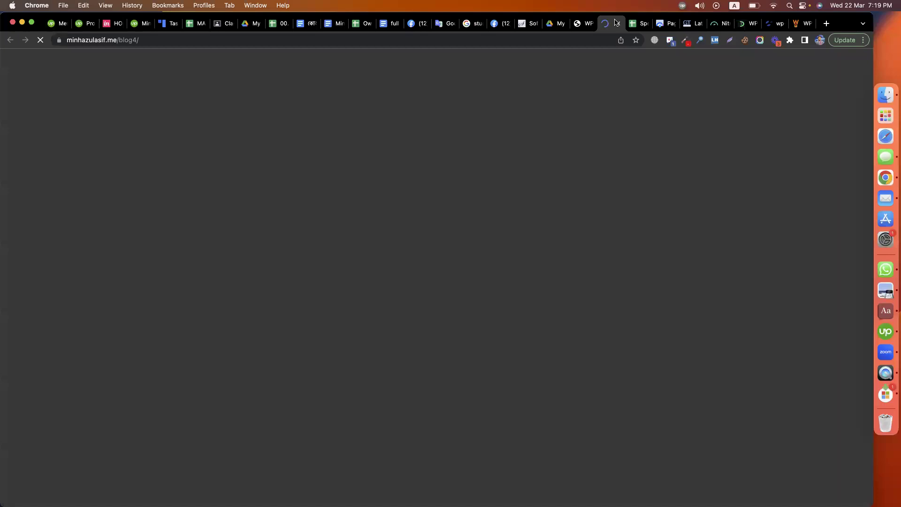
{"action": "scroll", "coordinate": [423, 316], "scroll_direction": "down", "scroll_amount": 5}
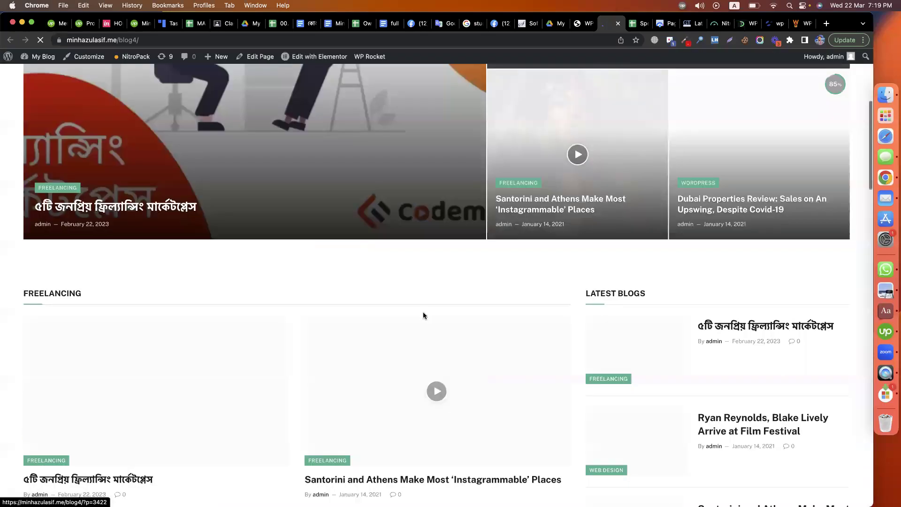
{"action": "scroll", "coordinate": [423, 314], "scroll_direction": "down", "scroll_amount": 5}
{"action": "scroll", "coordinate": [423, 316], "scroll_direction": "up", "scroll_amount": 15}
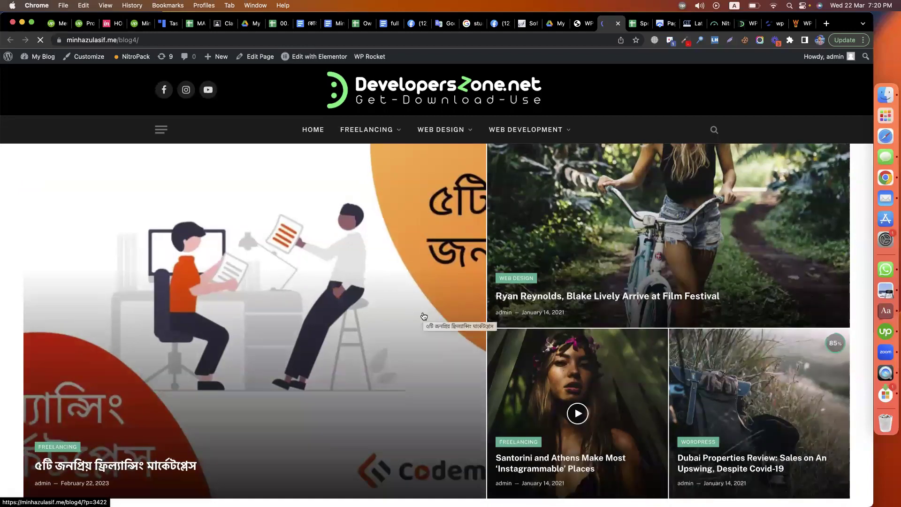
Return to WP Rocket's File Optimization settings and review the CSS and JavaScript file options.
{"action": "left_click", "coordinate": [581, 27]}
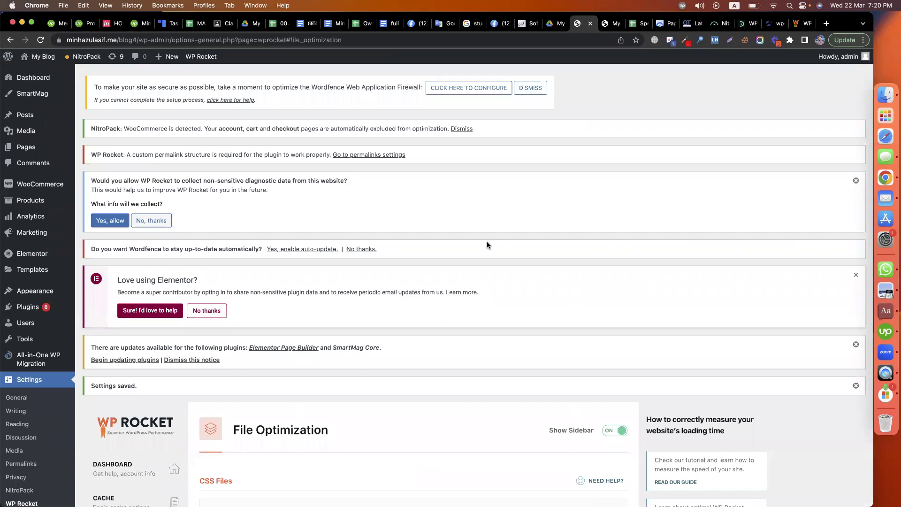
{"action": "scroll", "coordinate": [486, 241], "scroll_direction": "down", "scroll_amount": 5}
{"action": "scroll", "coordinate": [486, 242], "scroll_direction": "down", "scroll_amount": 1}
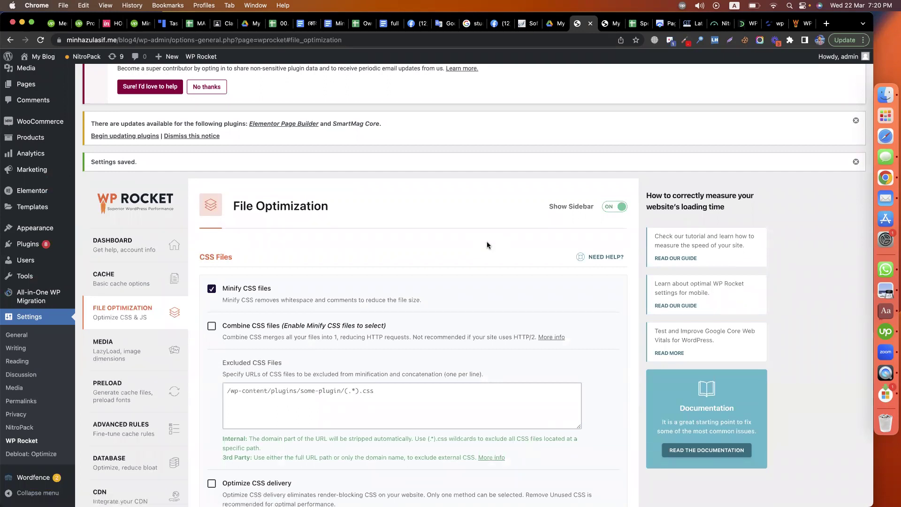
{"action": "scroll", "coordinate": [487, 242], "scroll_direction": "down", "scroll_amount": 3}
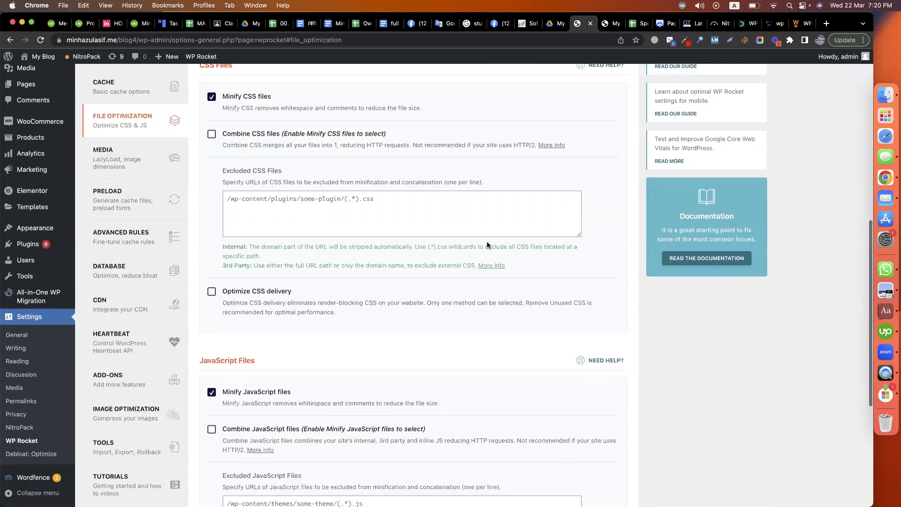
{"action": "scroll", "coordinate": [683, 237], "scroll_direction": "down", "scroll_amount": 5}
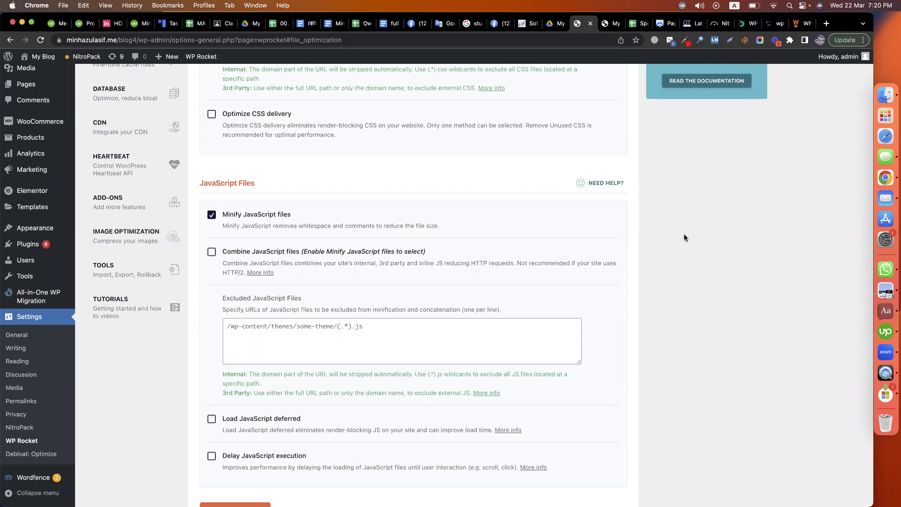
{"action": "scroll", "coordinate": [280, 245], "scroll_direction": "up", "scroll_amount": 5}
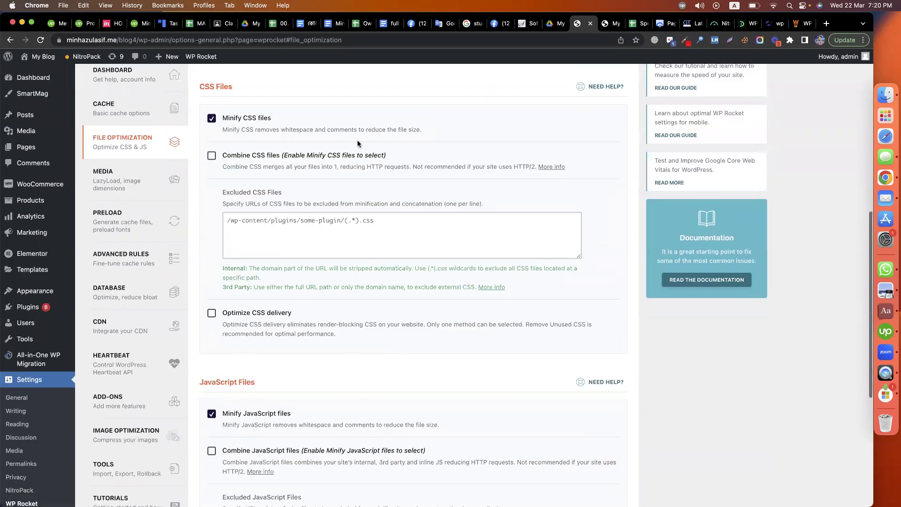
Enable LazyLoad for images in WP Rocket's Media settings and check the spreadsheet's LazyLoad instructions.
{"action": "left_click", "coordinate": [139, 192]}
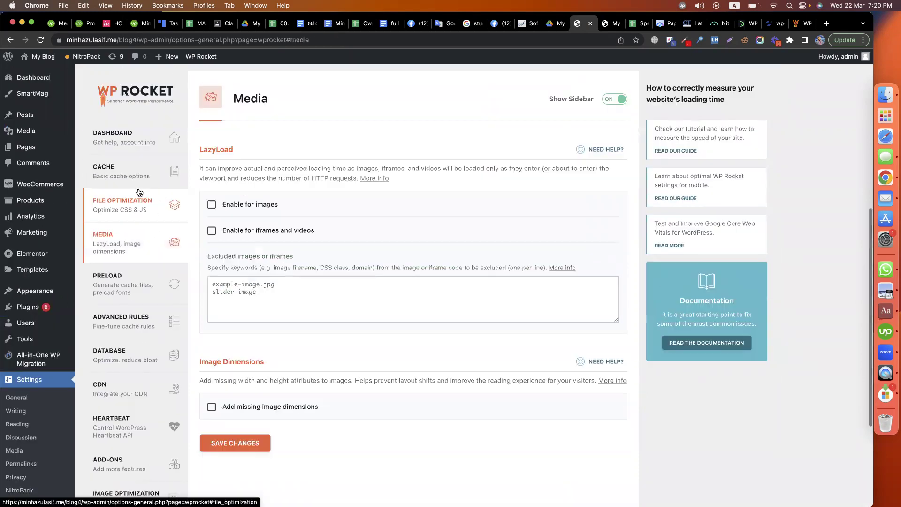
{"action": "left_click", "coordinate": [211, 205]}
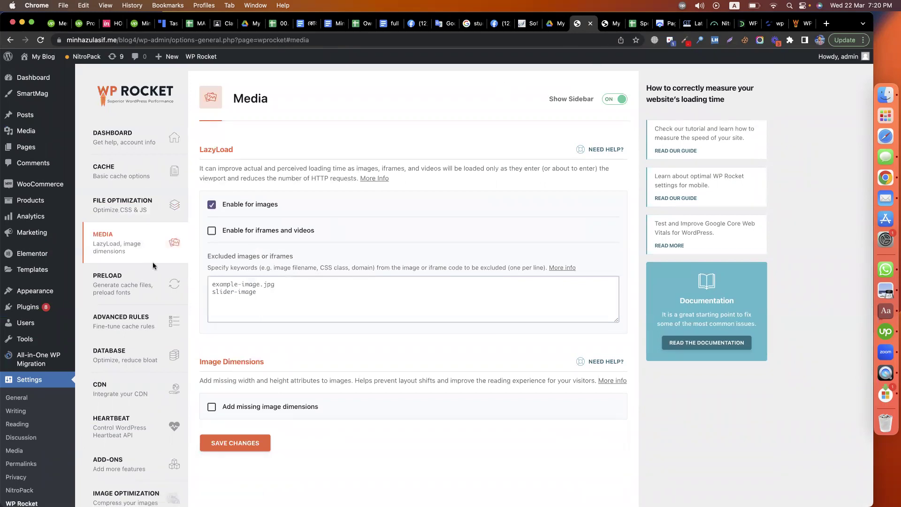
{"action": "key", "text": "ctrl+Tab"}
{"action": "key", "text": "ctrl+Tab"}
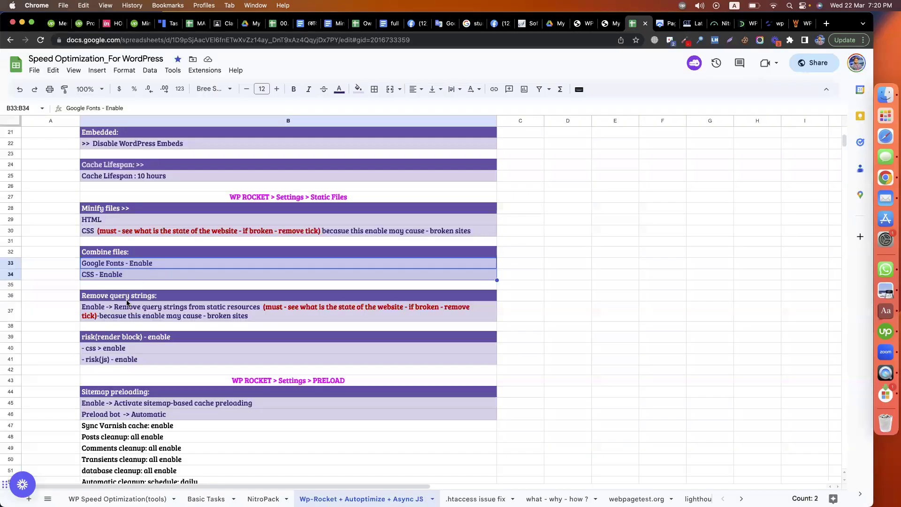
{"action": "scroll", "coordinate": [124, 174], "scroll_direction": "up", "scroll_amount": 5}
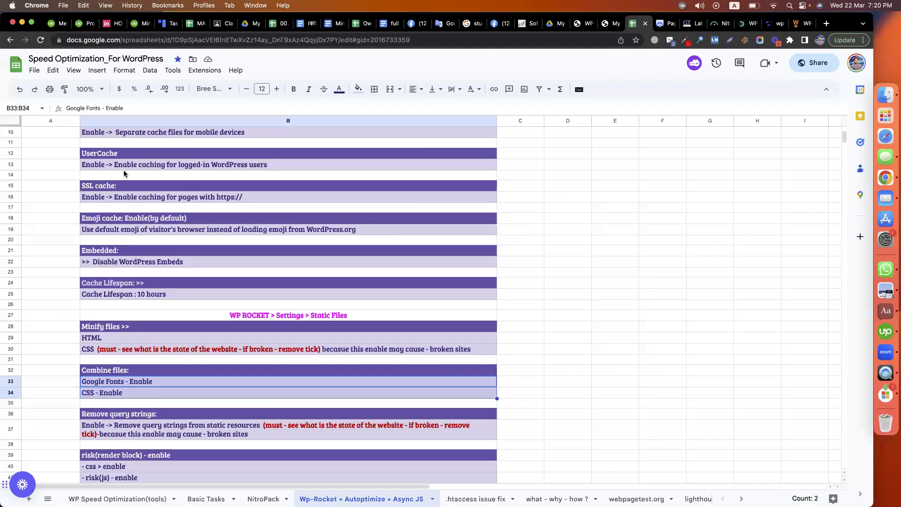
{"action": "scroll", "coordinate": [121, 214], "scroll_direction": "up", "scroll_amount": 5}
{"action": "left_click", "coordinate": [191, 187]}
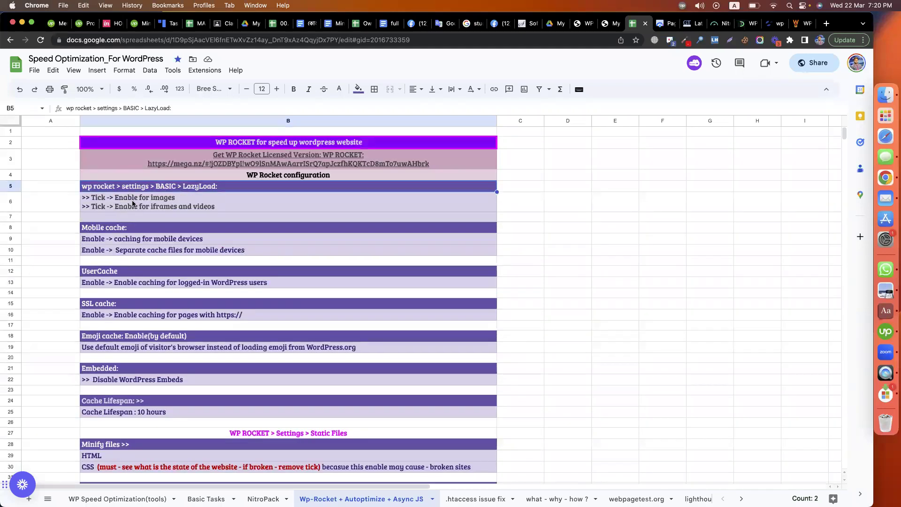
{"action": "left_click", "coordinate": [133, 203]}
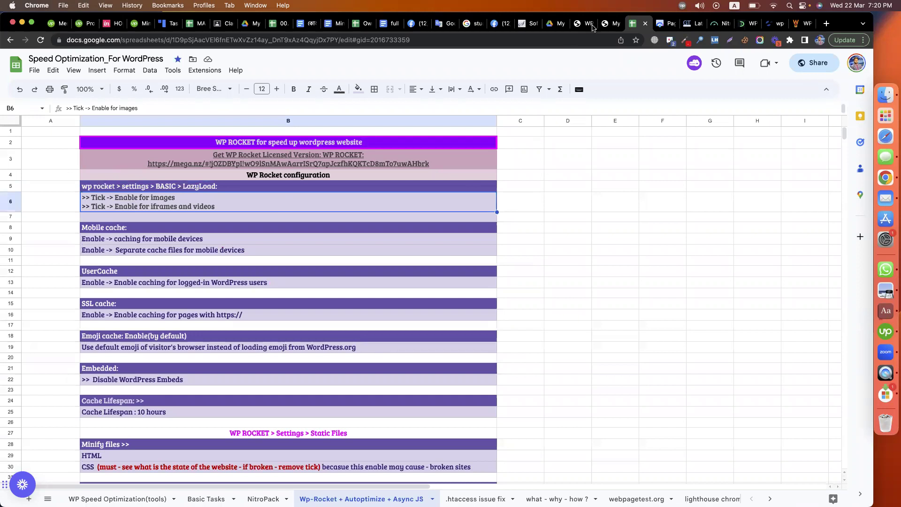
Return to WP Rocket's Media settings and save the LazyLoad changes.
{"action": "left_click", "coordinate": [608, 24]}
{"action": "left_click", "coordinate": [580, 23]}
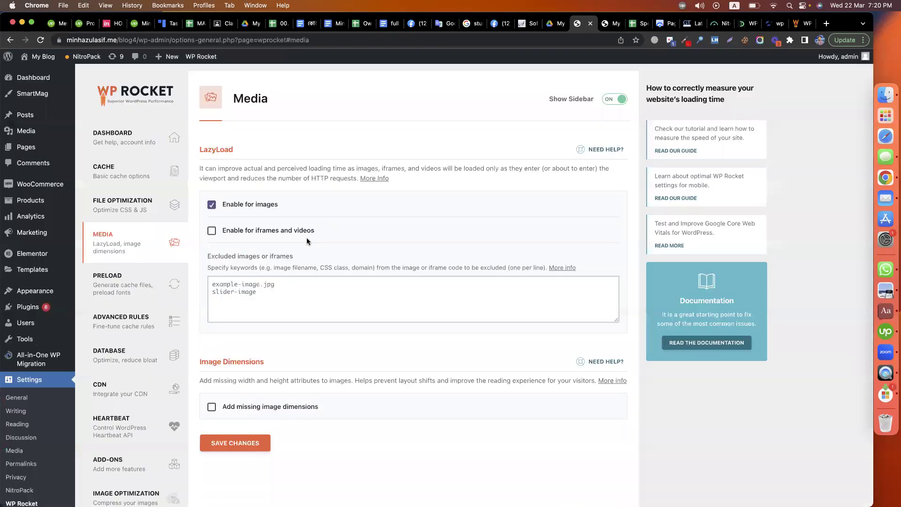
{"action": "scroll", "coordinate": [240, 211], "scroll_direction": "down", "scroll_amount": 3}
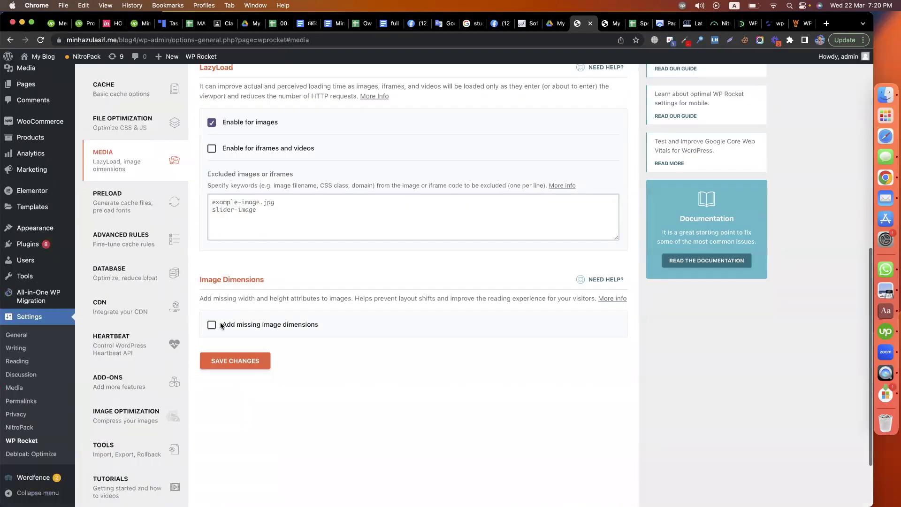
{"action": "left_click", "coordinate": [226, 363]}
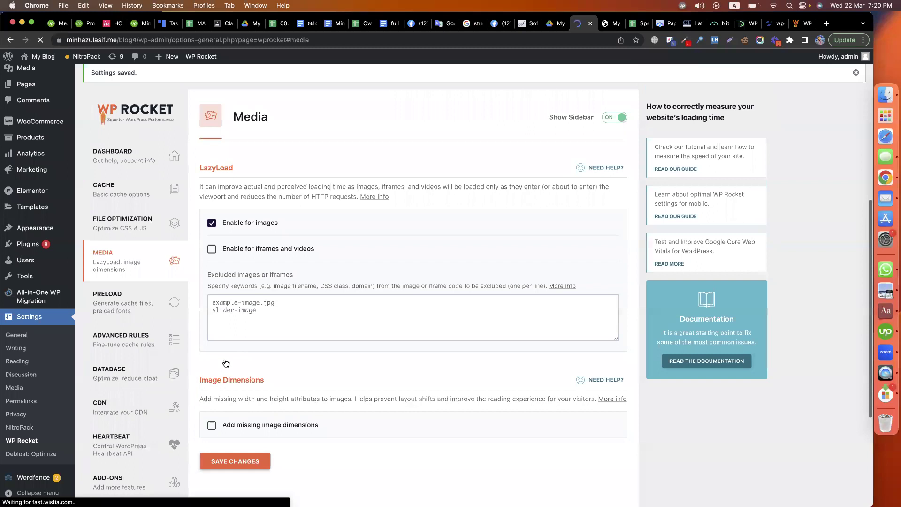
Open WP Rocket's Preload settings, then review the spreadsheet's WP Rocket configuration list and return to the blog homepage.
{"action": "left_click", "coordinate": [120, 198]}
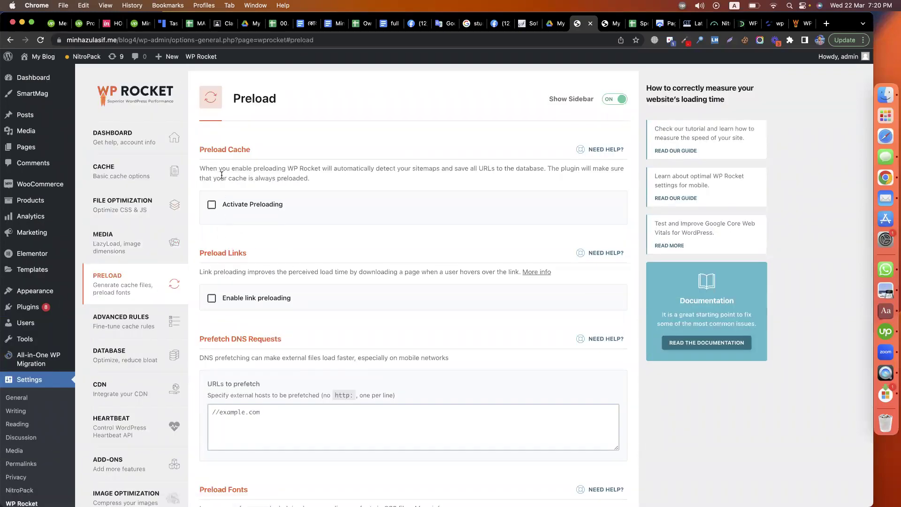
{"action": "left_click", "coordinate": [637, 23]}
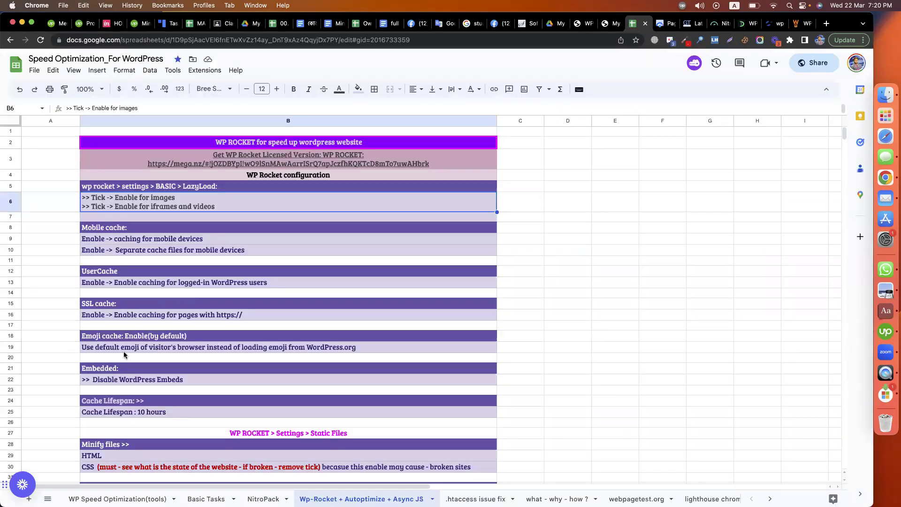
{"action": "scroll", "coordinate": [124, 354], "scroll_direction": "down", "scroll_amount": 5}
{"action": "scroll", "coordinate": [146, 318], "scroll_direction": "down", "scroll_amount": 5}
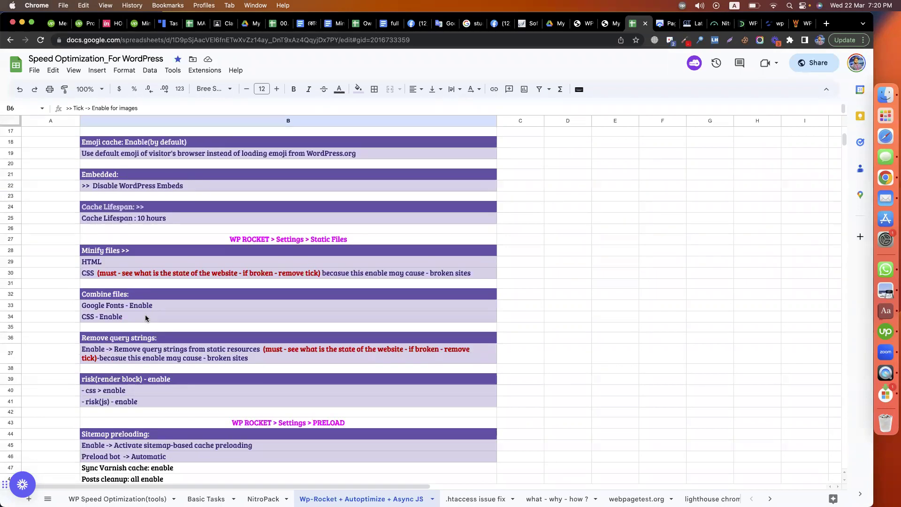
{"action": "scroll", "coordinate": [145, 318], "scroll_direction": "down", "scroll_amount": 3}
{"action": "scroll", "coordinate": [146, 318], "scroll_direction": "up", "scroll_amount": 8}
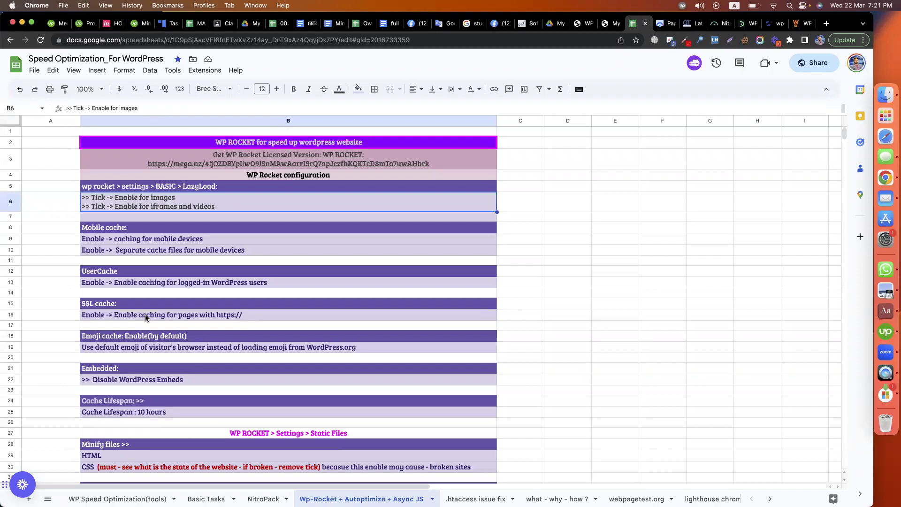
{"action": "scroll", "coordinate": [146, 318], "scroll_direction": "down", "scroll_amount": 1}
{"action": "scroll", "coordinate": [145, 318], "scroll_direction": "down", "scroll_amount": 3}
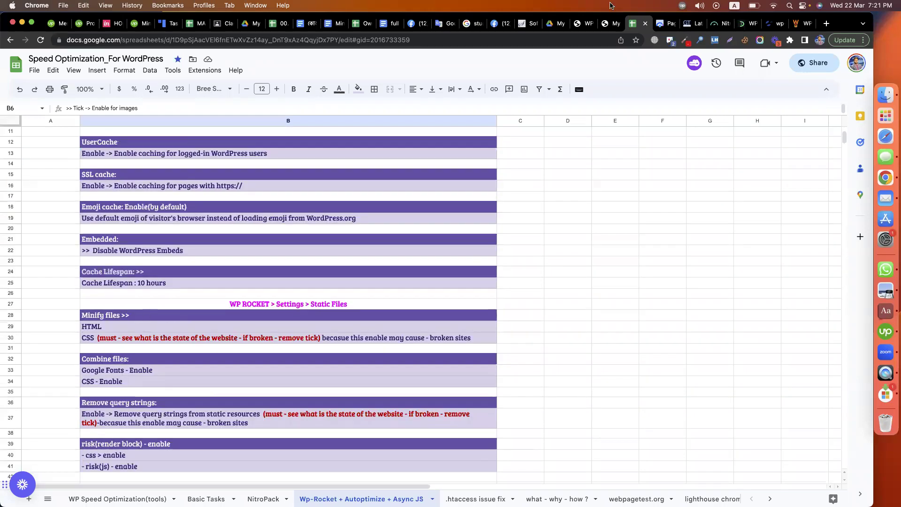
{"action": "left_click", "coordinate": [604, 23]}
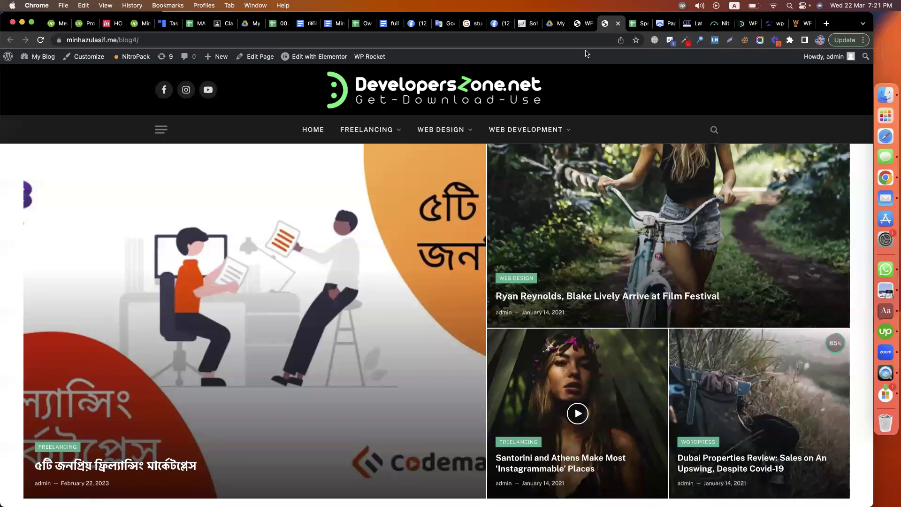
Close the blog homepage, then activate preloading in WP Rocket's Preload settings and save the changes.
{"action": "left_click", "coordinate": [617, 23]}
{"action": "left_click", "coordinate": [591, 24]}
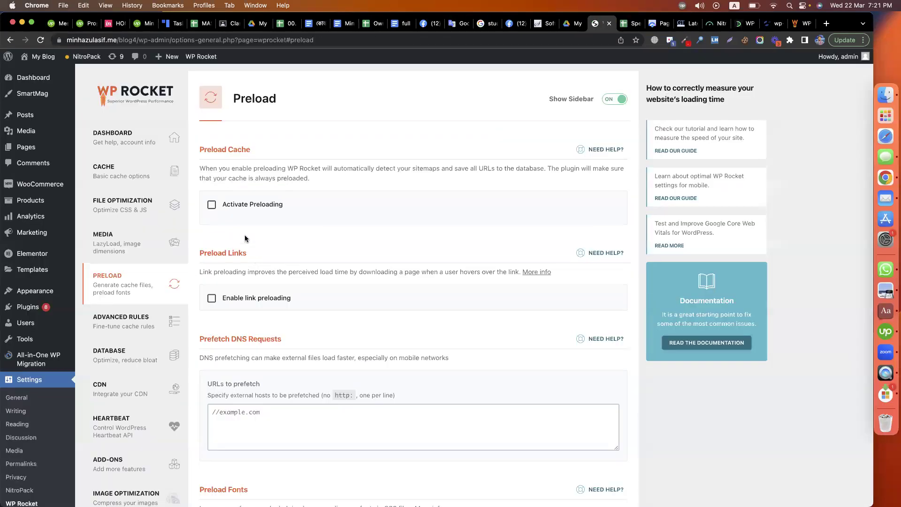
{"action": "left_click", "coordinate": [213, 206]}
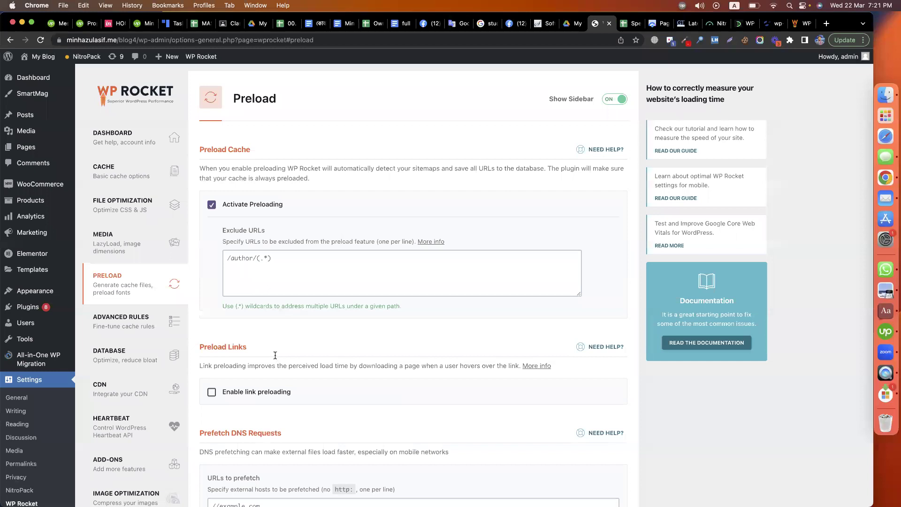
{"action": "scroll", "coordinate": [275, 355], "scroll_direction": "down", "scroll_amount": 4}
{"action": "scroll", "coordinate": [239, 438], "scroll_direction": "down", "scroll_amount": 3}
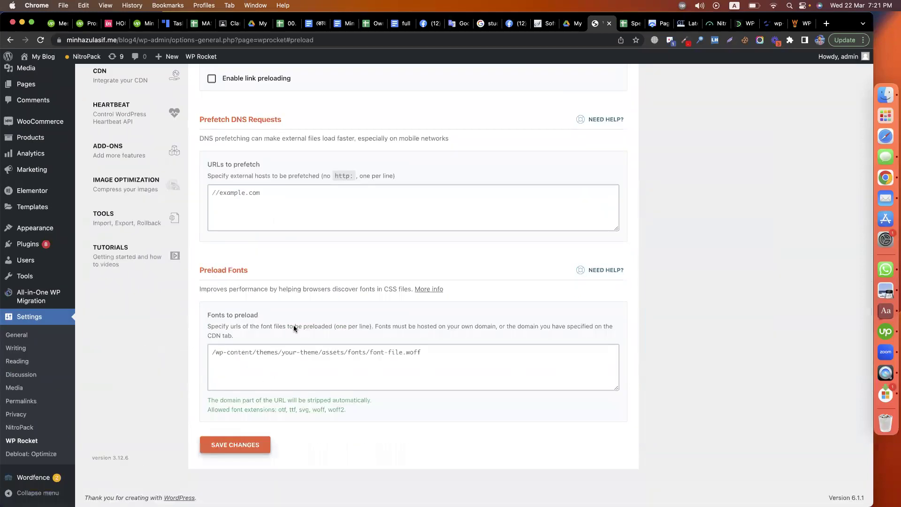
{"action": "scroll", "coordinate": [294, 327], "scroll_direction": "up", "scroll_amount": 2}
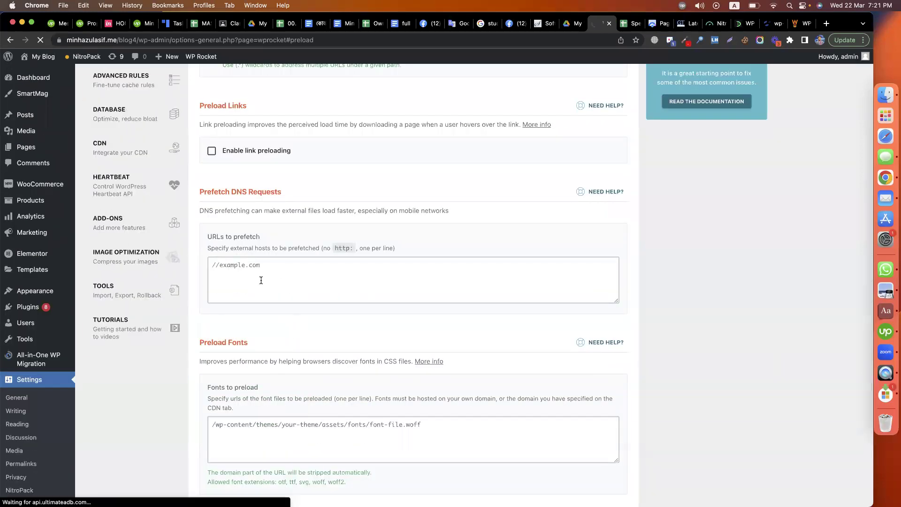
Open WP Rocket's Image Optimization page and look over the Imagify information.
{"action": "scroll", "coordinate": [190, 403], "scroll_direction": "down", "scroll_amount": 10}
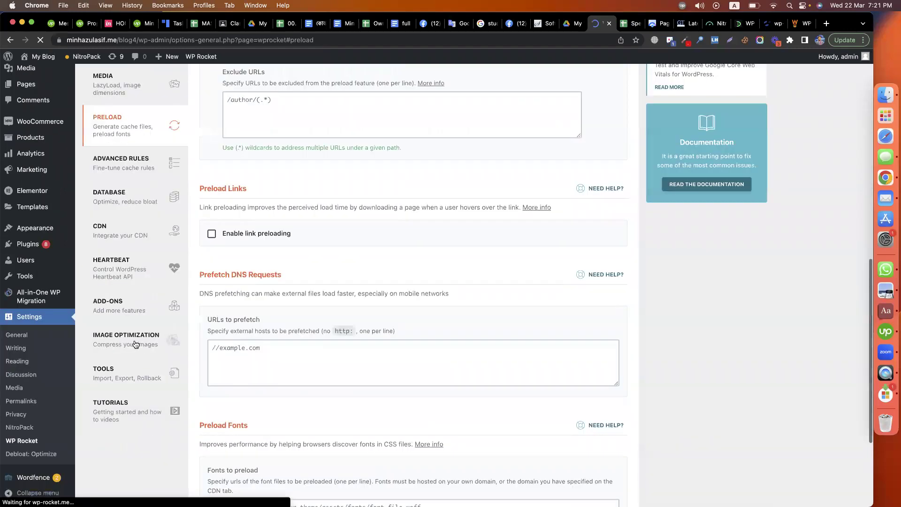
{"action": "left_click", "coordinate": [136, 345]}
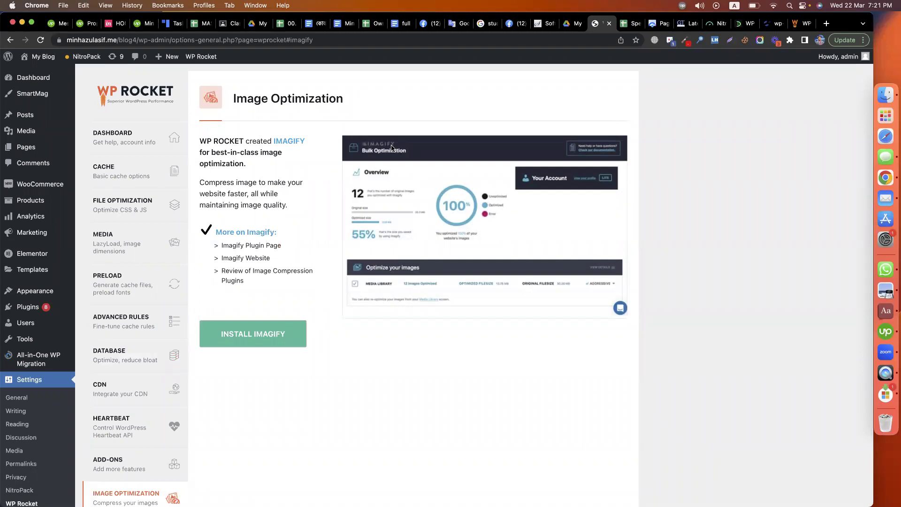
{"action": "scroll", "coordinate": [334, 364], "scroll_direction": "down", "scroll_amount": 4}
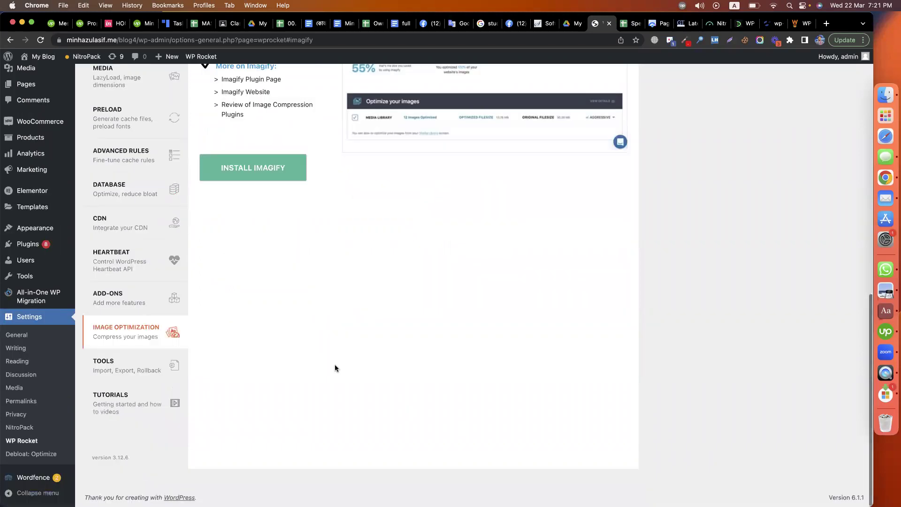
{"action": "scroll", "coordinate": [249, 321], "scroll_direction": "up", "scroll_amount": 3}
{"action": "scroll", "coordinate": [119, 259], "scroll_direction": "up", "scroll_amount": 2}
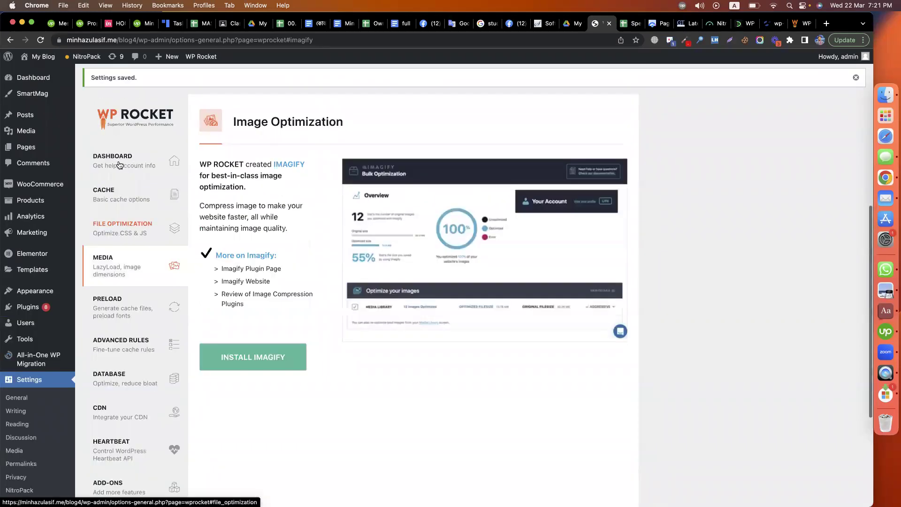
Recheck WP Rocket's Preload settings, then review the never-cache URL, cookie and user agent fields in Advanced Rules.
{"action": "left_click", "coordinate": [118, 225]}
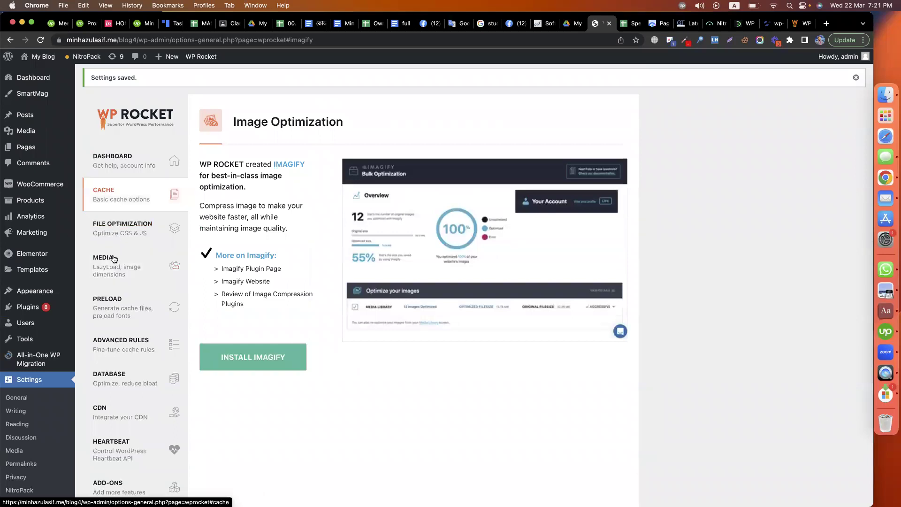
{"action": "left_click", "coordinate": [120, 294]}
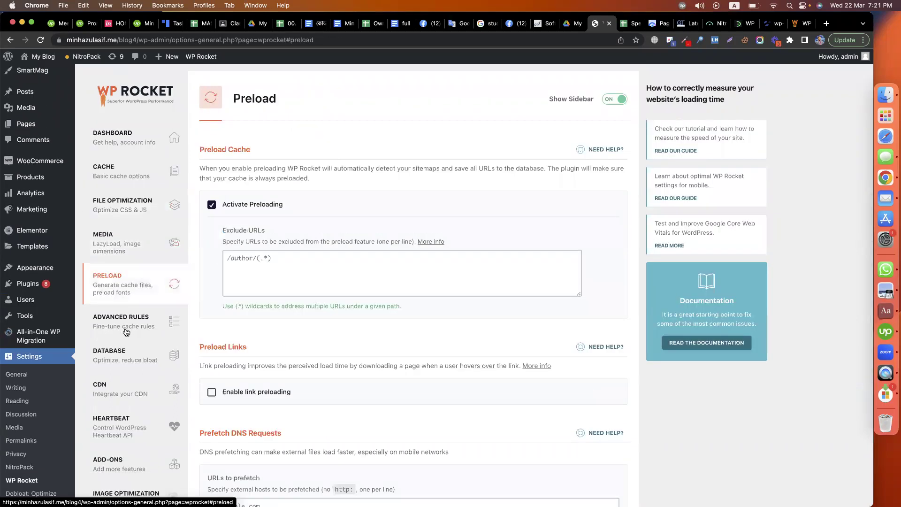
{"action": "left_click", "coordinate": [126, 332]}
{"action": "scroll", "coordinate": [357, 312], "scroll_direction": "down", "scroll_amount": 4}
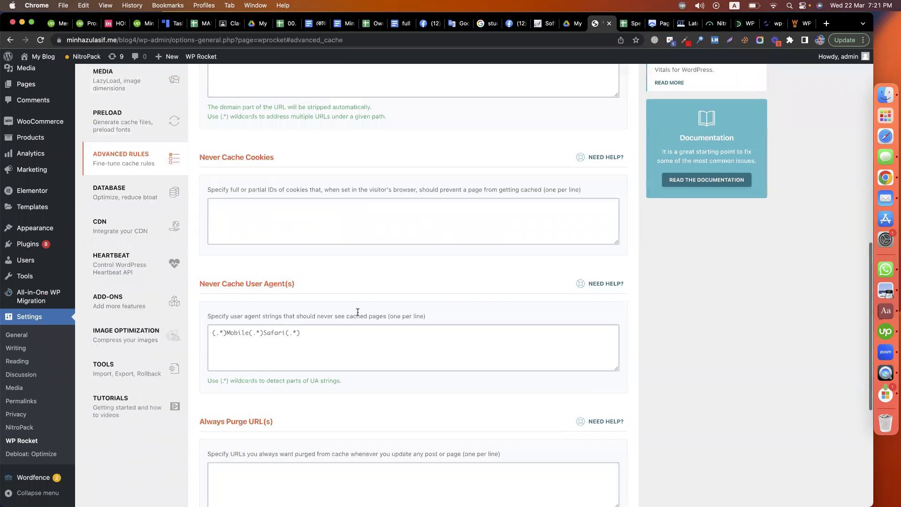
{"action": "scroll", "coordinate": [357, 312], "scroll_direction": "down", "scroll_amount": 10}
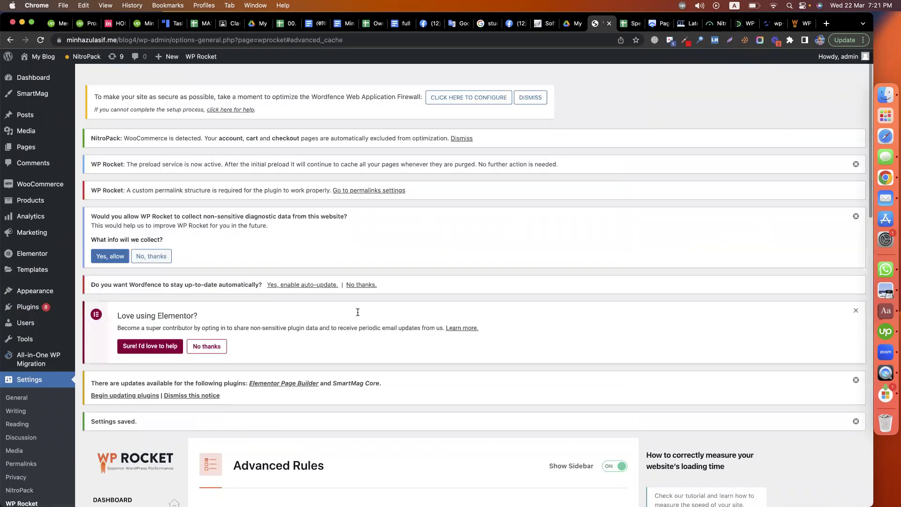
{"action": "scroll", "coordinate": [358, 312], "scroll_direction": "down", "scroll_amount": 5}
{"action": "scroll", "coordinate": [746, 253], "scroll_direction": "down", "scroll_amount": 3}
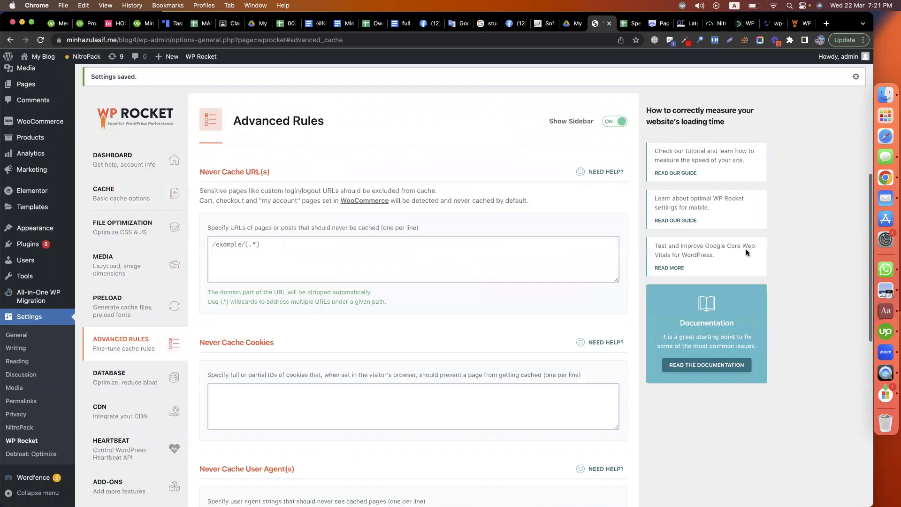
{"action": "scroll", "coordinate": [621, 169], "scroll_direction": "down", "scroll_amount": 2}
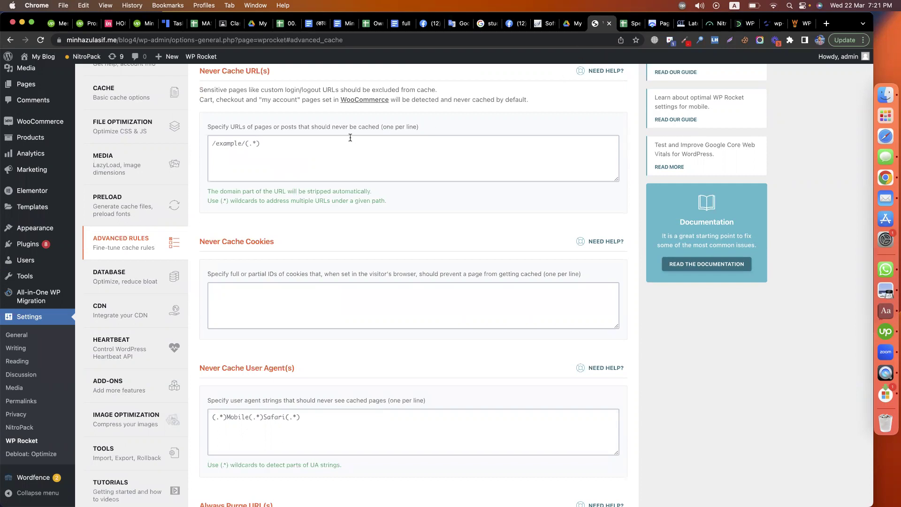
{"action": "scroll", "coordinate": [35, 341], "scroll_direction": "down", "scroll_amount": 10}
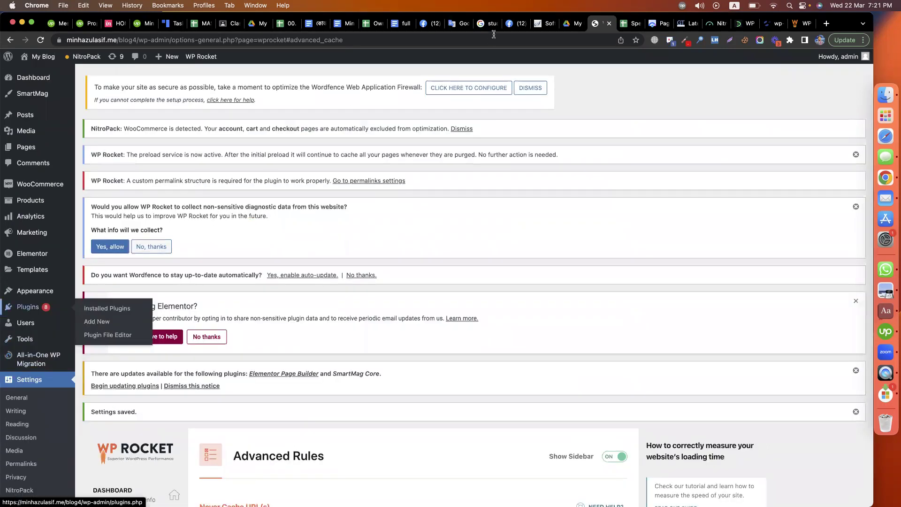
Switch to the Softaculous page, go to the cPanel home and open the File Manager.
{"action": "left_click", "coordinate": [544, 24]}
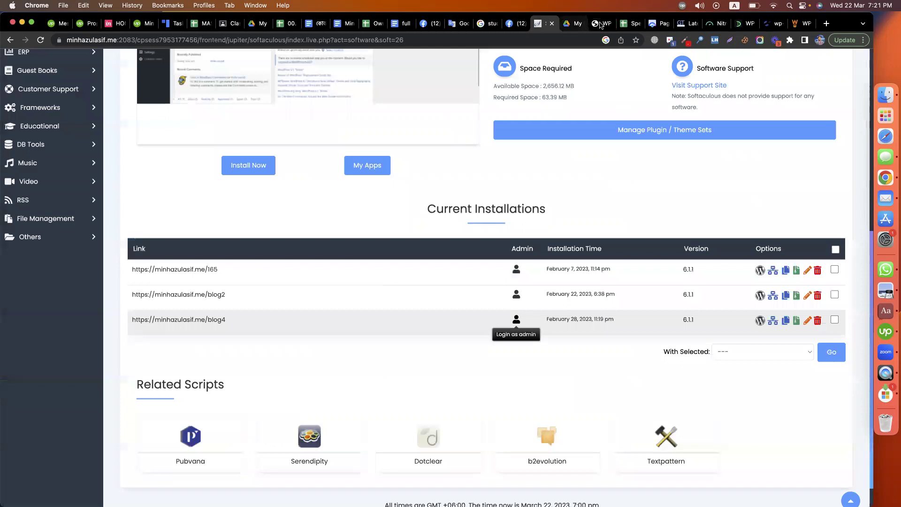
{"action": "left_click", "coordinate": [595, 23]}
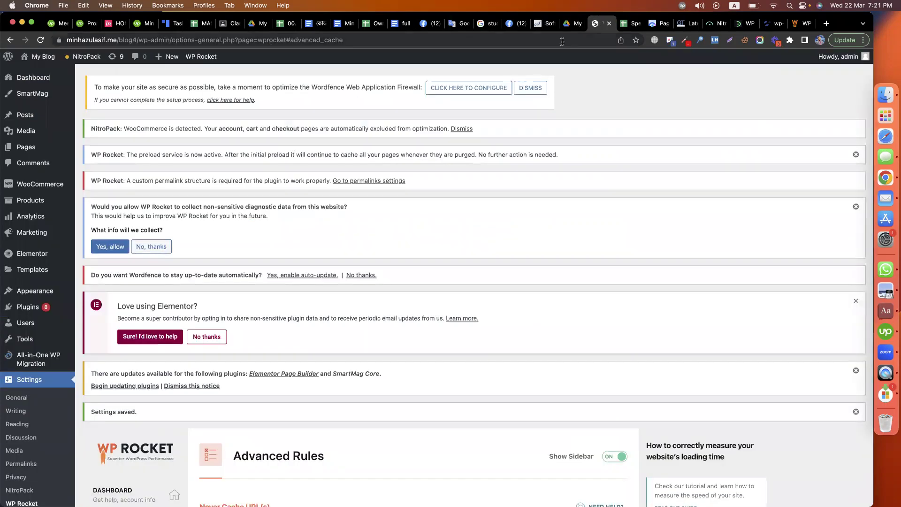
{"action": "left_click", "coordinate": [547, 25]}
{"action": "scroll", "coordinate": [643, 80], "scroll_direction": "up", "scroll_amount": 7}
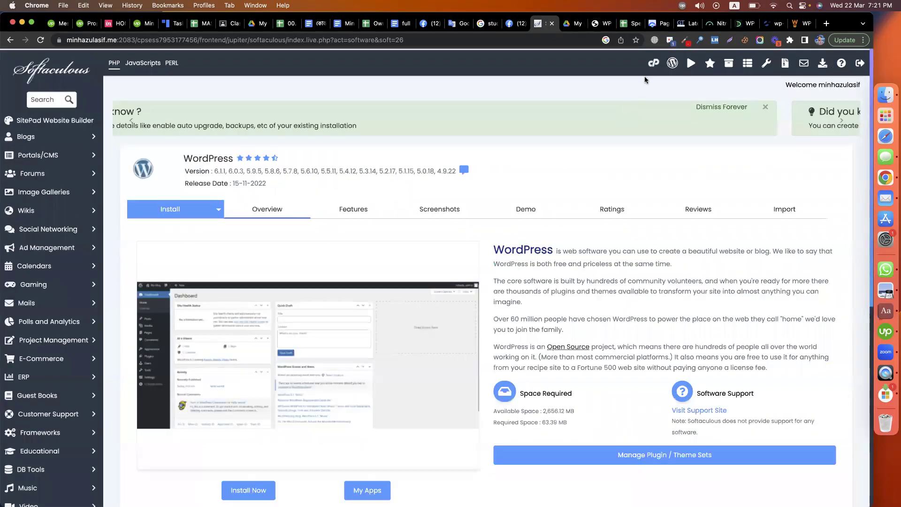
{"action": "left_click", "coordinate": [653, 65]}
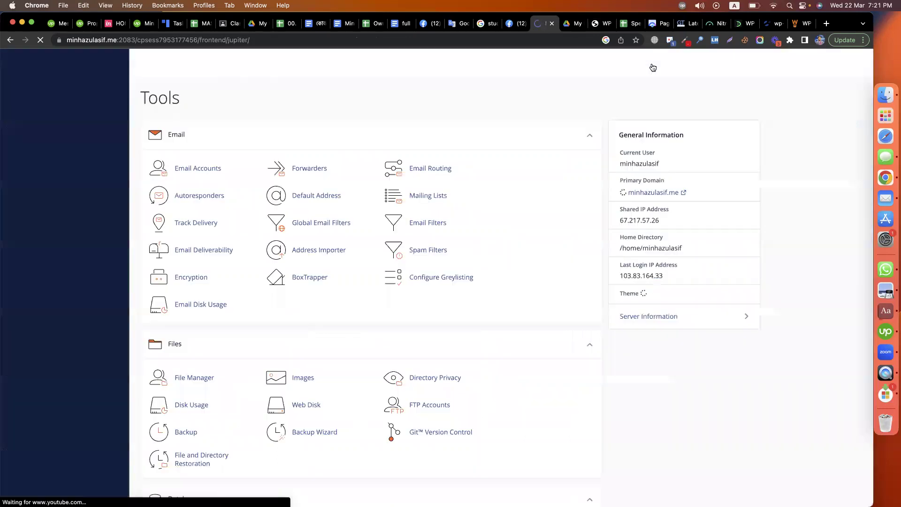
{"action": "scroll", "coordinate": [182, 319], "scroll_direction": "down", "scroll_amount": 2}
{"action": "left_click", "coordinate": [183, 318]}
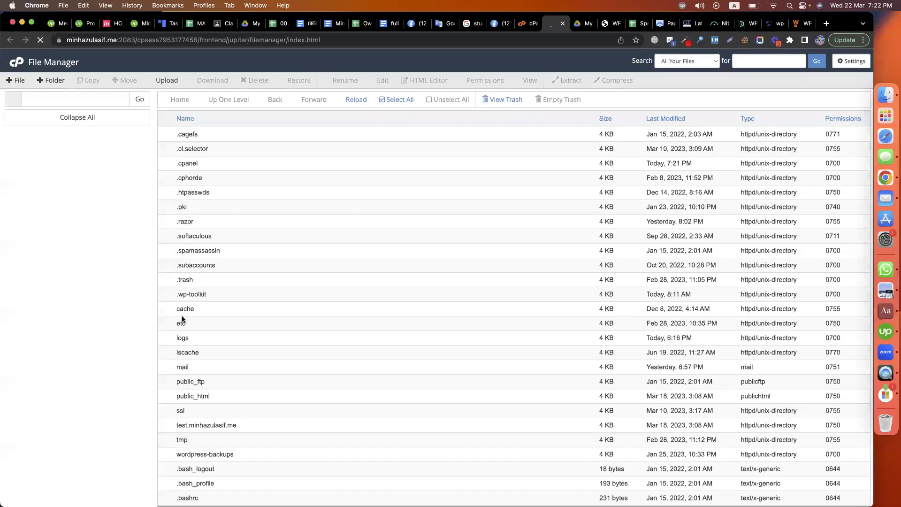
Go to public_html/blog4 in the File Manager and open its .htaccess file for editing.
{"action": "double_click", "coordinate": [167, 396]}
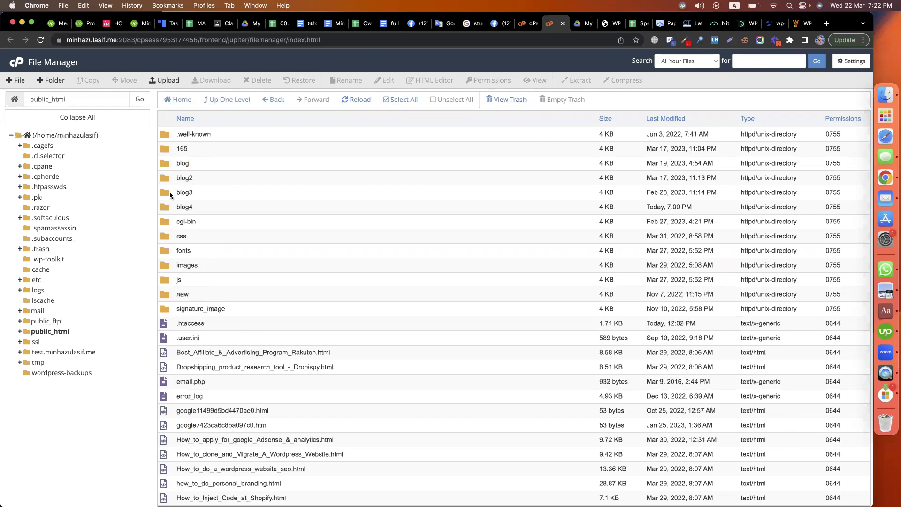
{"action": "left_click", "coordinate": [167, 202]}
{"action": "double_click", "coordinate": [167, 203]}
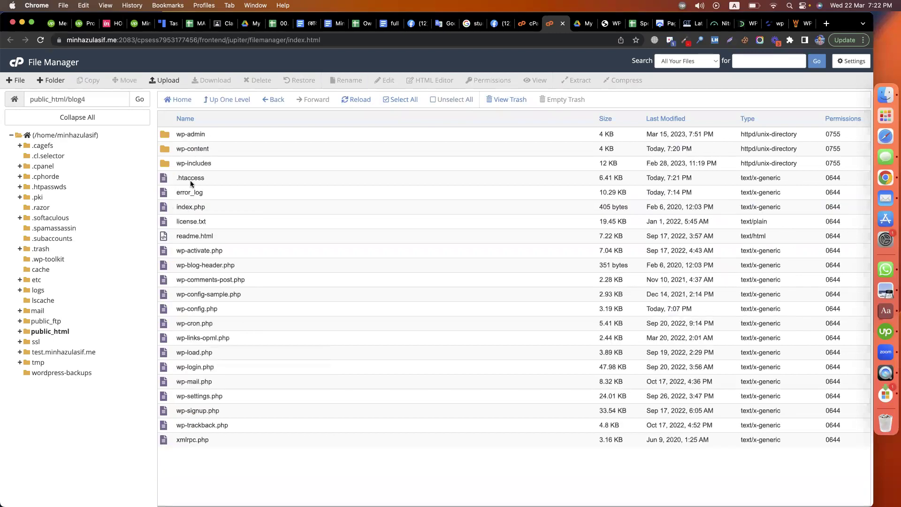
{"action": "right_click", "coordinate": [188, 176]}
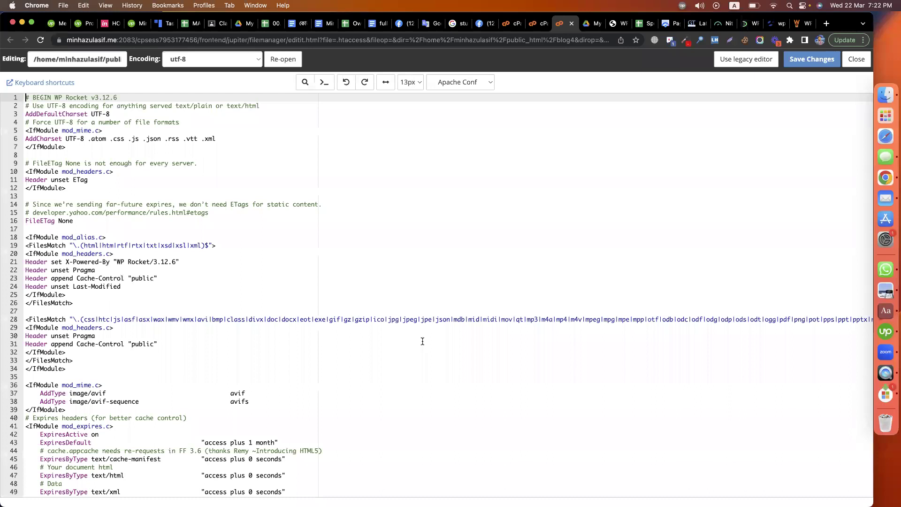
Examine the FilesMatch and Cache-Control header rules that WP Rocket added to .htaccess.
{"action": "scroll", "coordinate": [301, 281], "scroll_direction": "down", "scroll_amount": 6}
{"action": "scroll", "coordinate": [301, 281], "scroll_direction": "up", "scroll_amount": 4}
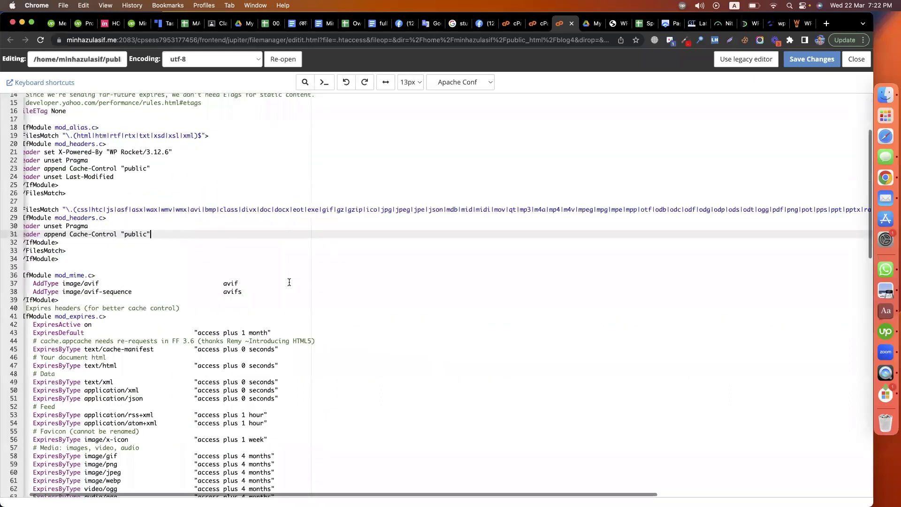
{"action": "scroll", "coordinate": [169, 271], "scroll_direction": "left", "scroll_amount": 1}
{"action": "left_click", "coordinate": [41, 209]}
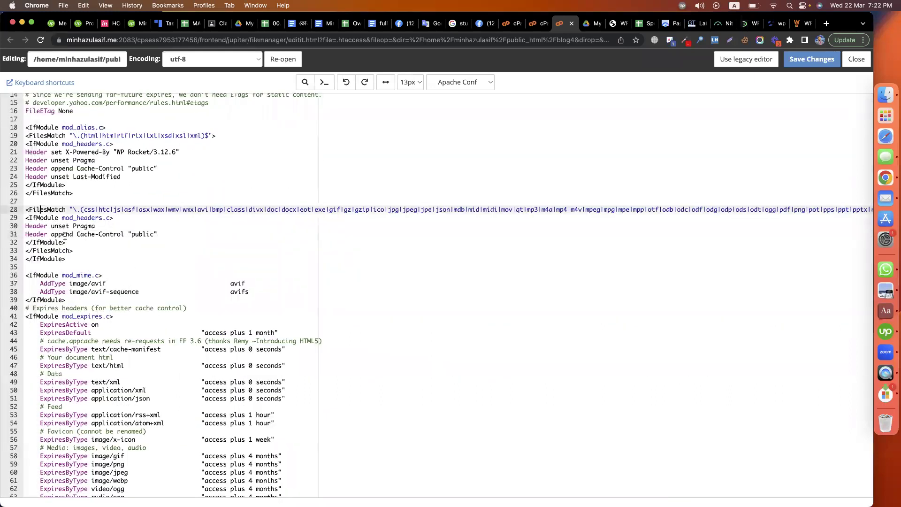
{"action": "left_click", "coordinate": [82, 239], "text": "shift"}
{"action": "left_click_drag", "start_coordinate": [74, 233], "coordinate": [111, 233]}
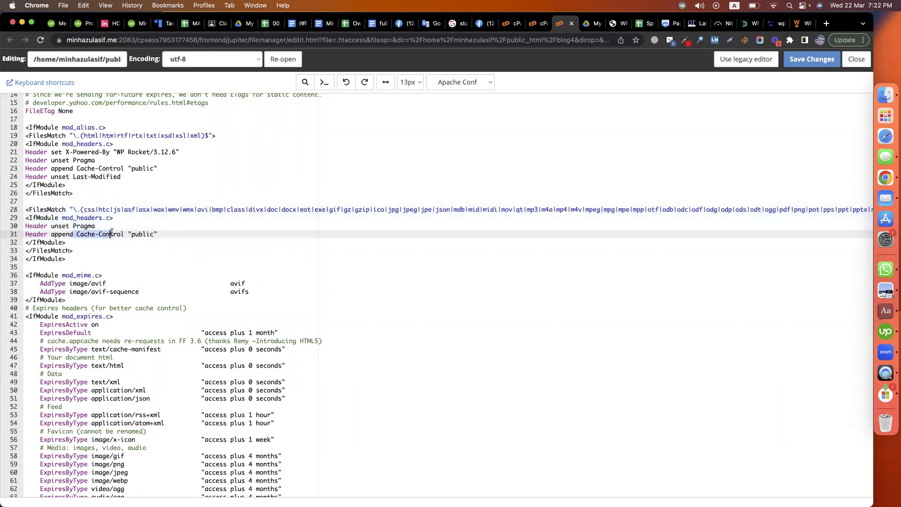
Examine the mod_rewrite block and wp-rocket cache paths near the end of .htaccess, then return to its beginning.
{"action": "scroll", "coordinate": [110, 241], "scroll_direction": "down", "scroll_amount": 5}
{"action": "scroll", "coordinate": [109, 241], "scroll_direction": "down", "scroll_amount": 13}
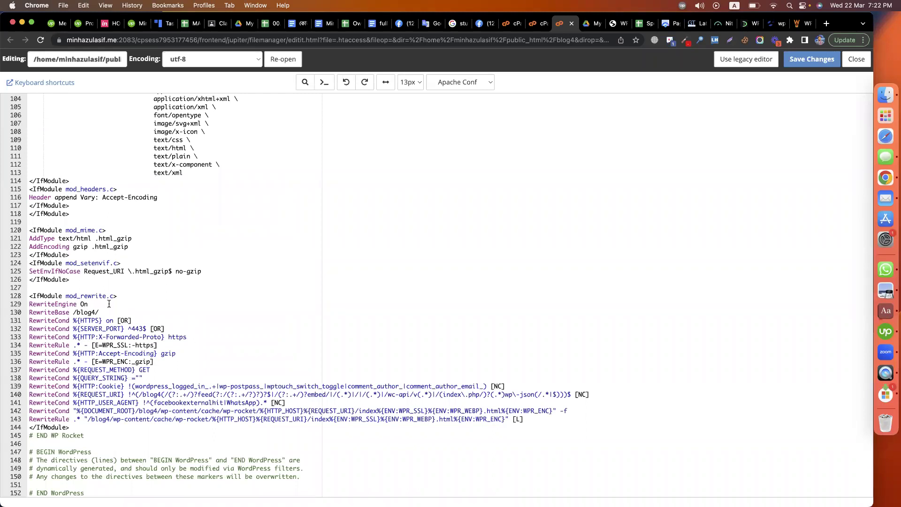
{"action": "left_click_drag", "start_coordinate": [52, 297], "coordinate": [223, 404]}
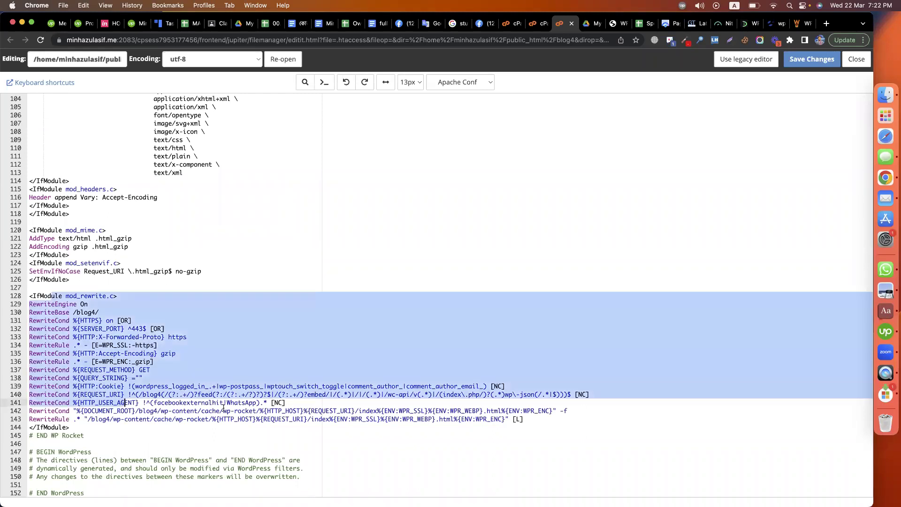
{"action": "left_click", "coordinate": [346, 271]}
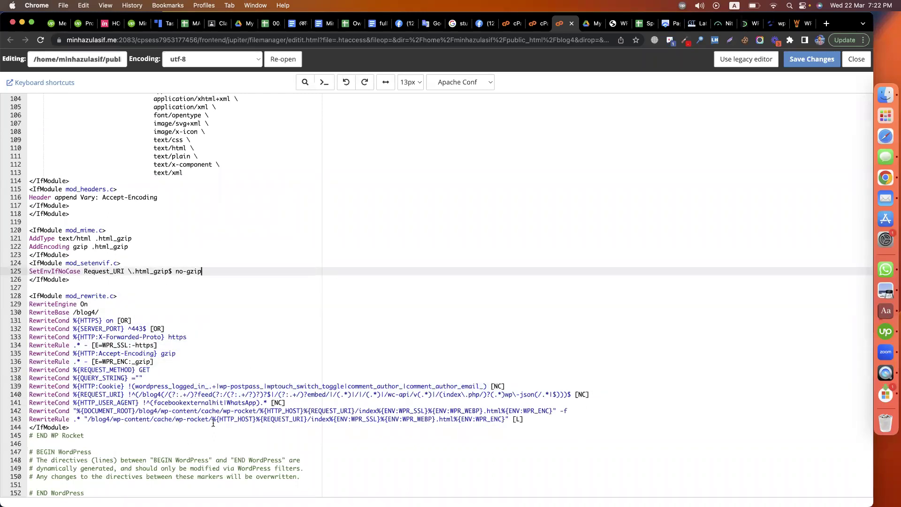
{"action": "left_click_drag", "start_coordinate": [177, 419], "coordinate": [213, 421]}
{"action": "left_click", "coordinate": [326, 342]}
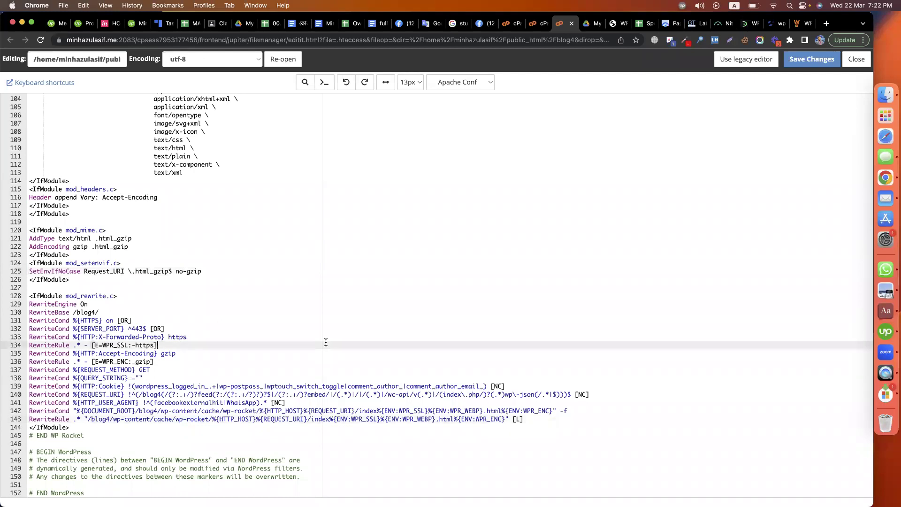
{"action": "scroll", "coordinate": [326, 342], "scroll_direction": "up", "scroll_amount": 20}
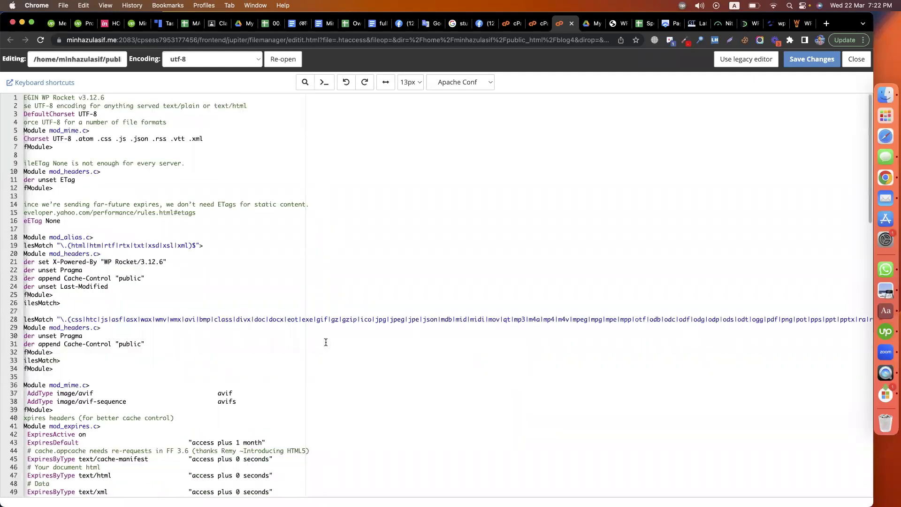
{"action": "left_click", "coordinate": [295, 408]}
{"action": "scroll", "coordinate": [380, 302], "scroll_direction": "left", "scroll_amount": 2}
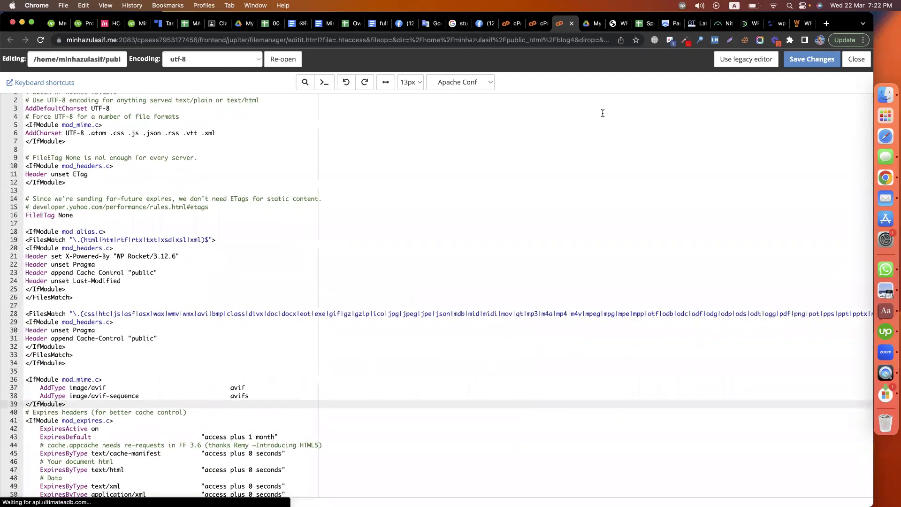
Open the ".htaccess issue fix" sheet in the speed optimization spreadsheet and read its steps and replacement code.
{"action": "left_click", "coordinate": [643, 24]}
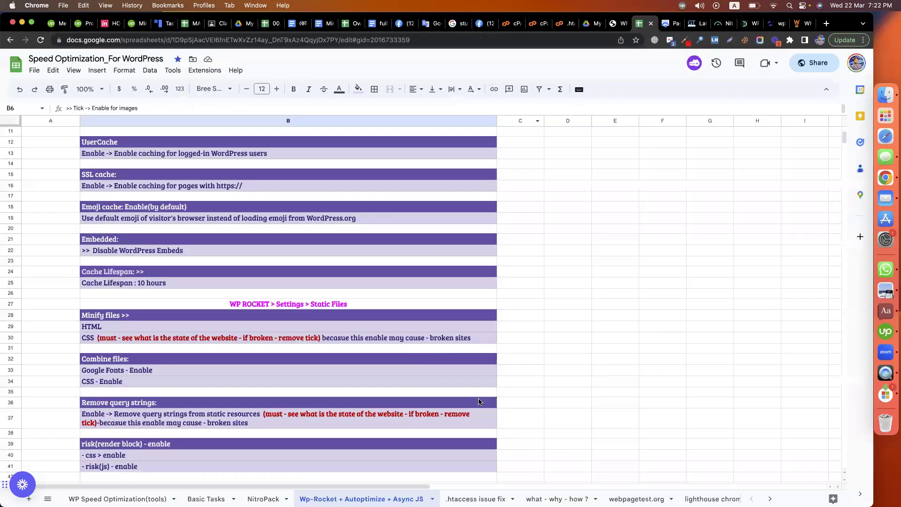
{"action": "left_click", "coordinate": [475, 498]}
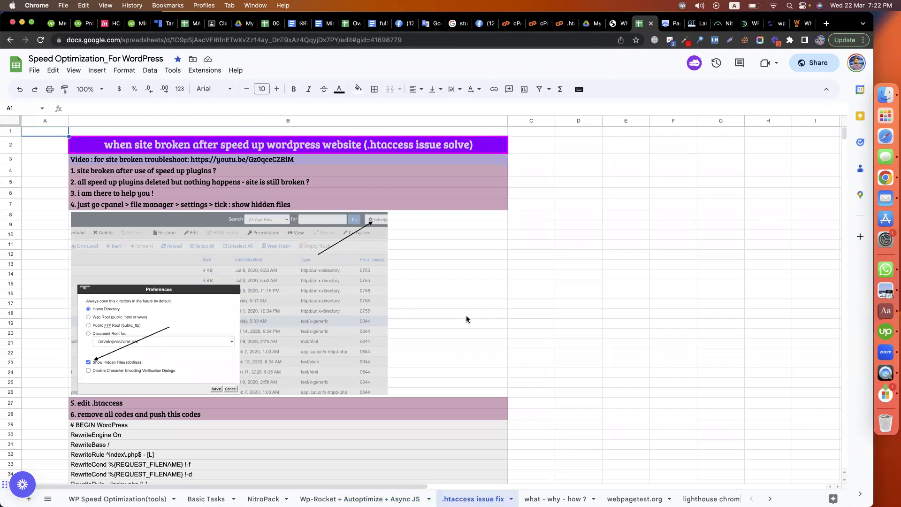
{"action": "scroll", "coordinate": [465, 315], "scroll_direction": "down", "scroll_amount": 1}
{"action": "scroll", "coordinate": [465, 315], "scroll_direction": "down", "scroll_amount": 3}
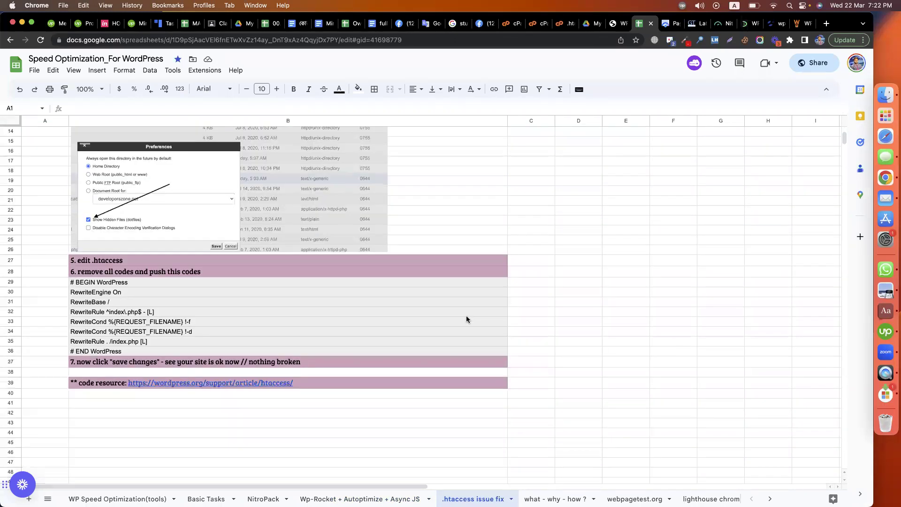
Open the code resource link in the .htaccess issue fix sheet and copy the Basic WP code block from the documentation.
{"action": "left_click", "coordinate": [157, 399]}
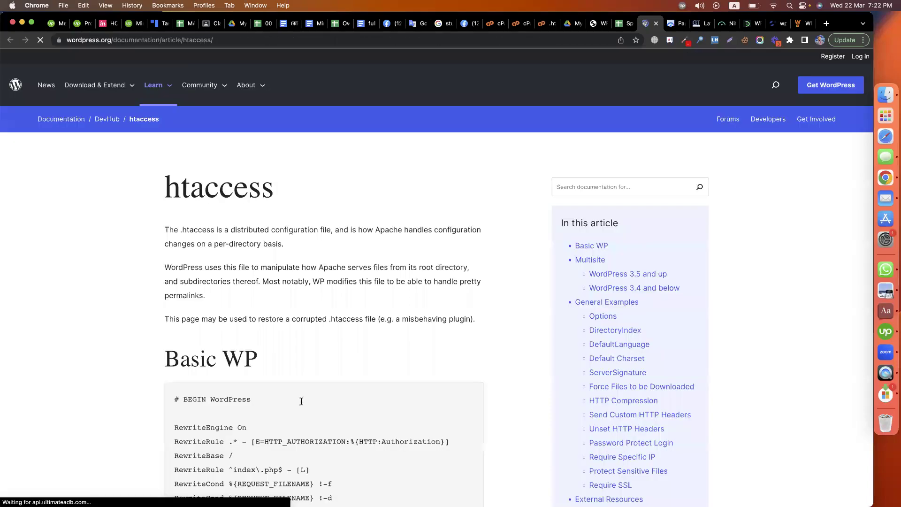
{"action": "scroll", "coordinate": [258, 441], "scroll_direction": "down", "scroll_amount": 2}
{"action": "left_click_drag", "start_coordinate": [255, 441], "coordinate": [170, 294]}
{"action": "key", "text": "super+c"}
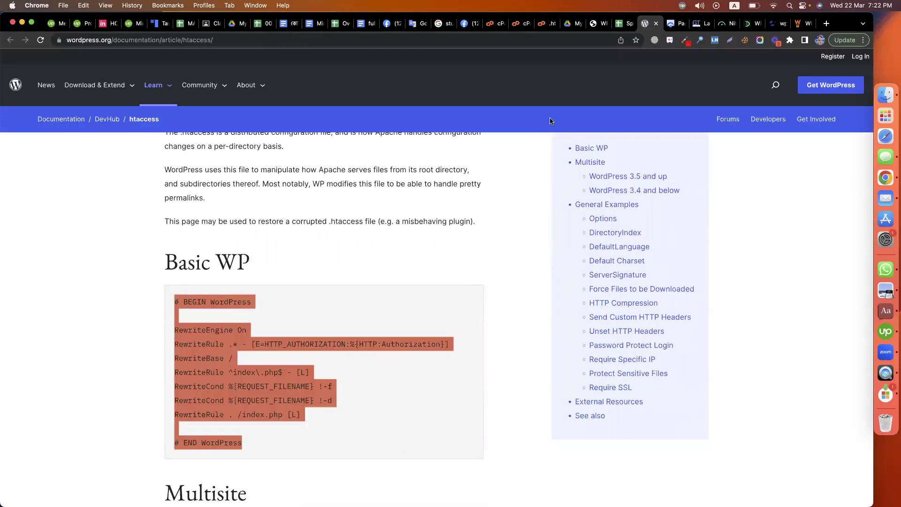
Replace the whole content of the open .htaccess file with the copied Basic WP code, and close the editor without saving.
{"action": "left_click", "coordinate": [544, 23]}
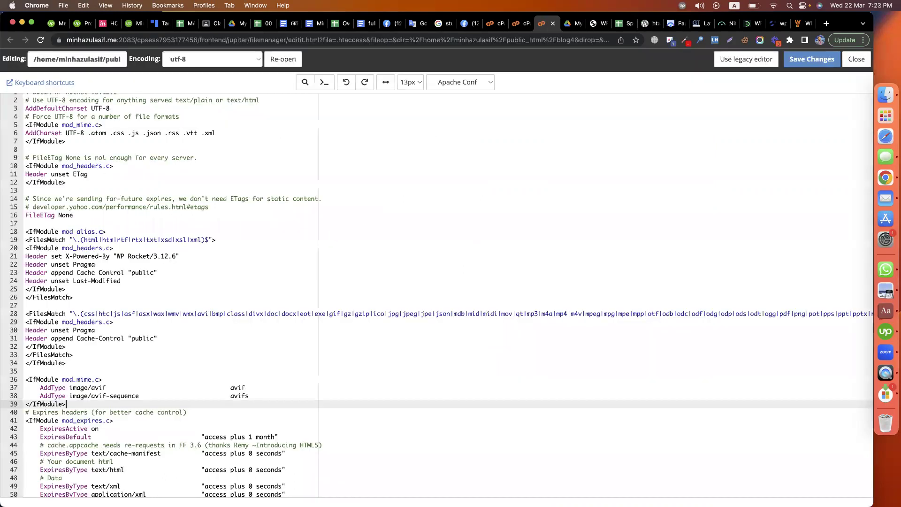
{"action": "key", "text": "super+a"}
{"action": "key", "text": "BackSpace"}
{"action": "key", "text": "super+v"}
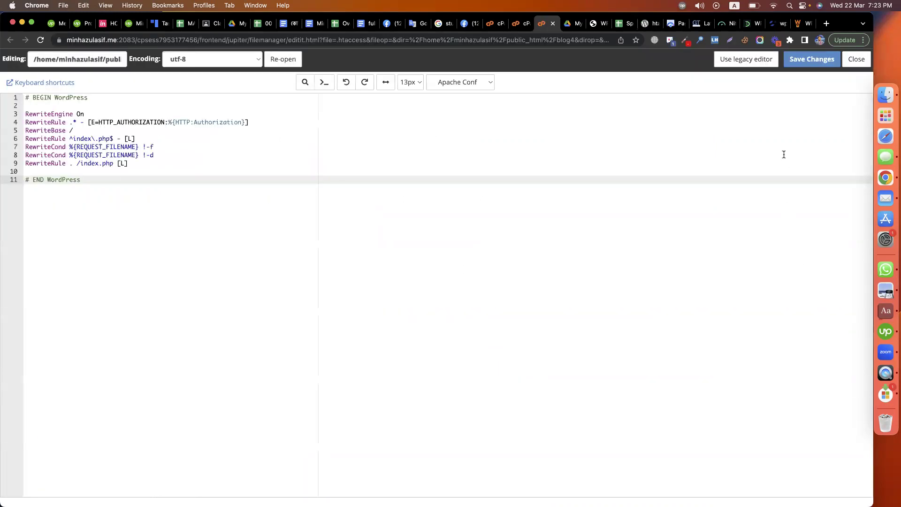
{"action": "left_click", "coordinate": [552, 23]}
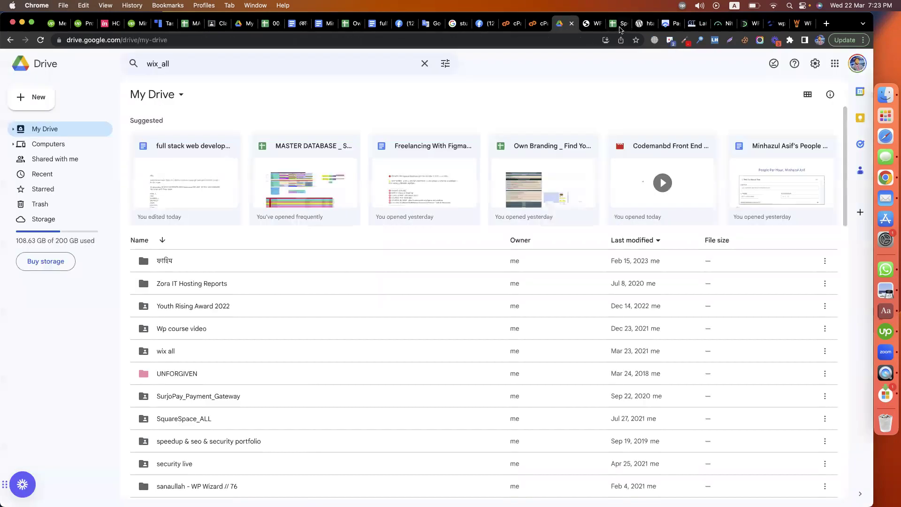
Look at the Wp-Rocket + Autoptimize + Async JS sheet in the speed optimization spreadsheet and return to the .htaccess issue fix sheet.
{"action": "left_click", "coordinate": [620, 29]}
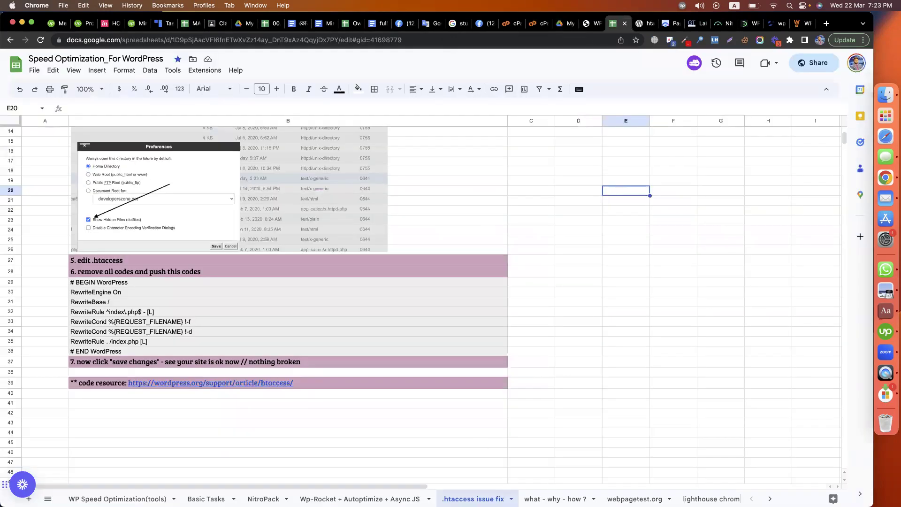
{"action": "left_click", "coordinate": [359, 499]}
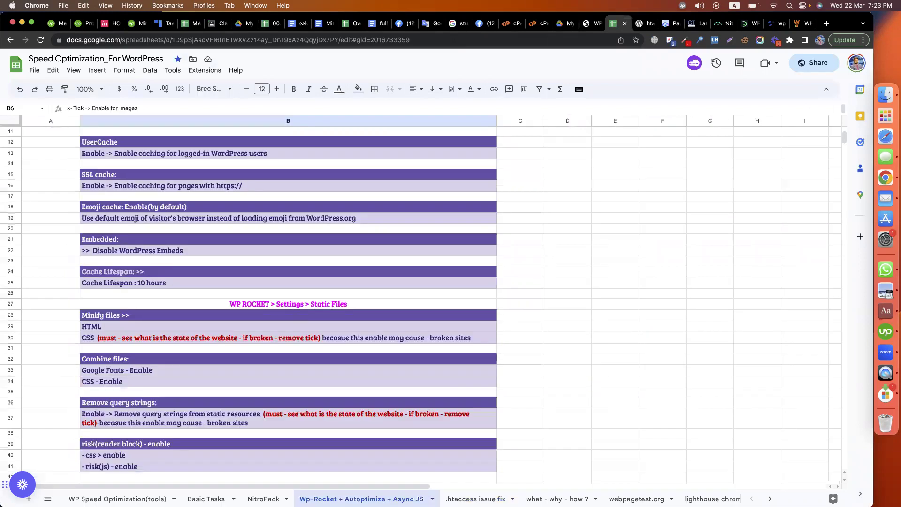
{"action": "left_click", "coordinate": [486, 497]}
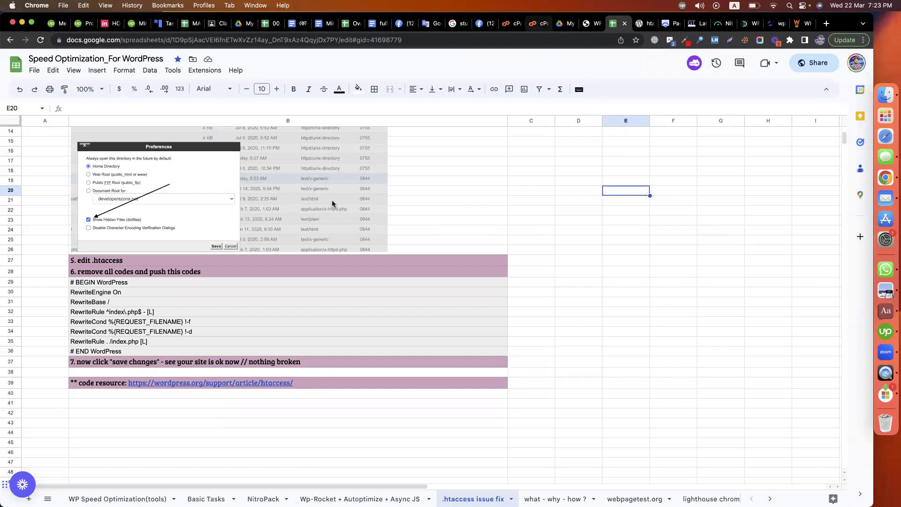
Open blog4's wp-content folder in the cPanel File Manager and examine the caching folders, advanced-cache.php and their modification times.
{"action": "left_click", "coordinate": [533, 27]}
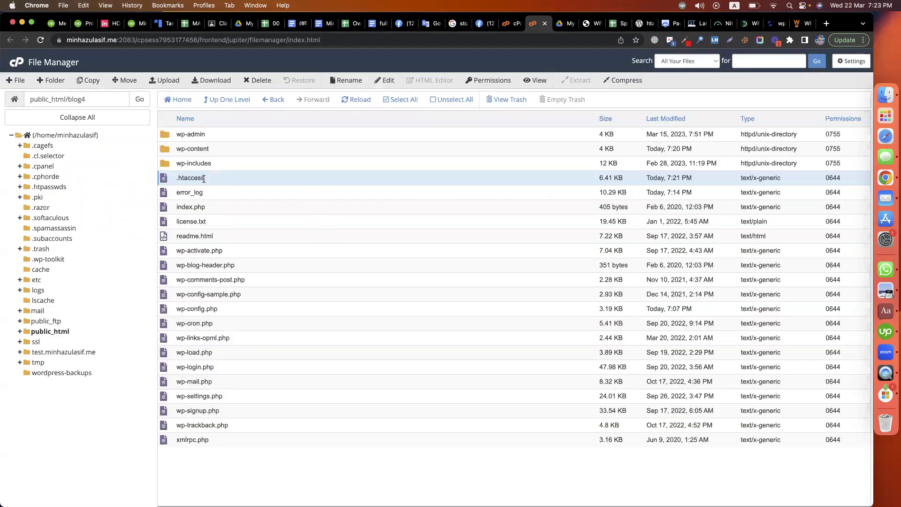
{"action": "left_click", "coordinate": [202, 207]}
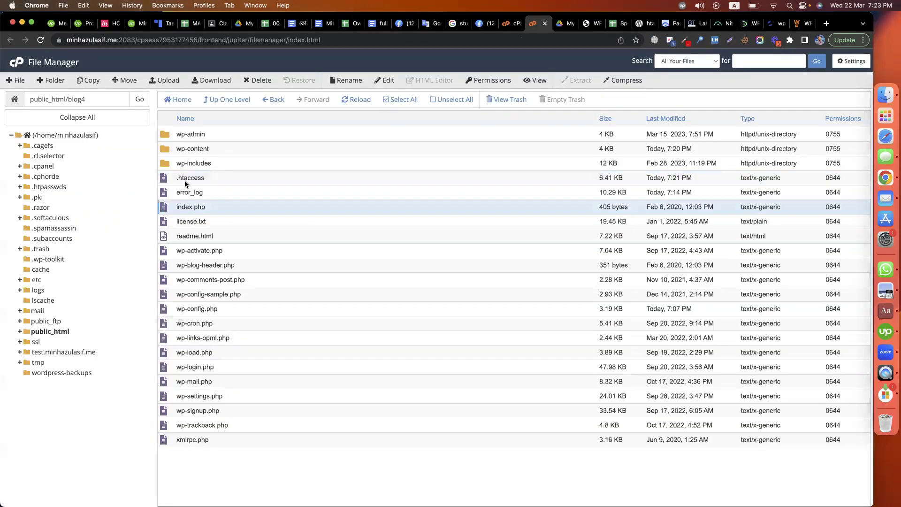
{"action": "double_click", "coordinate": [166, 149]}
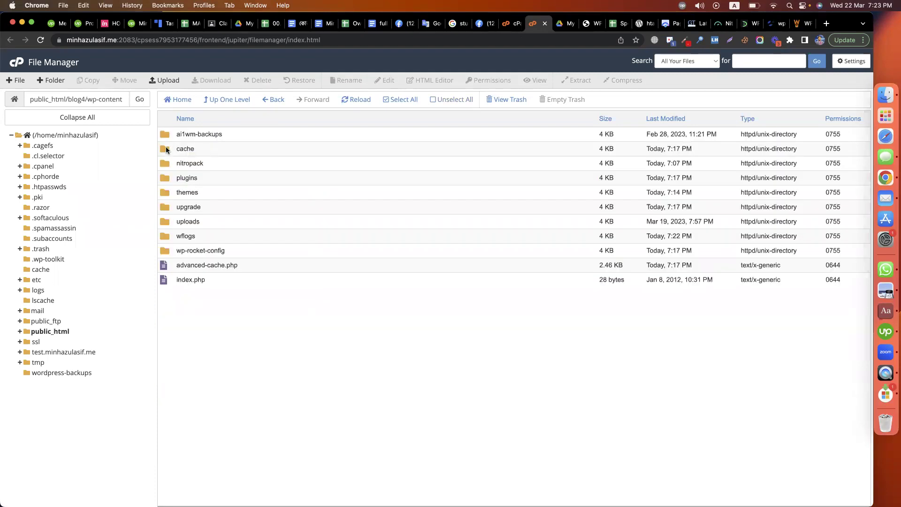
{"action": "left_click", "coordinate": [166, 150]}
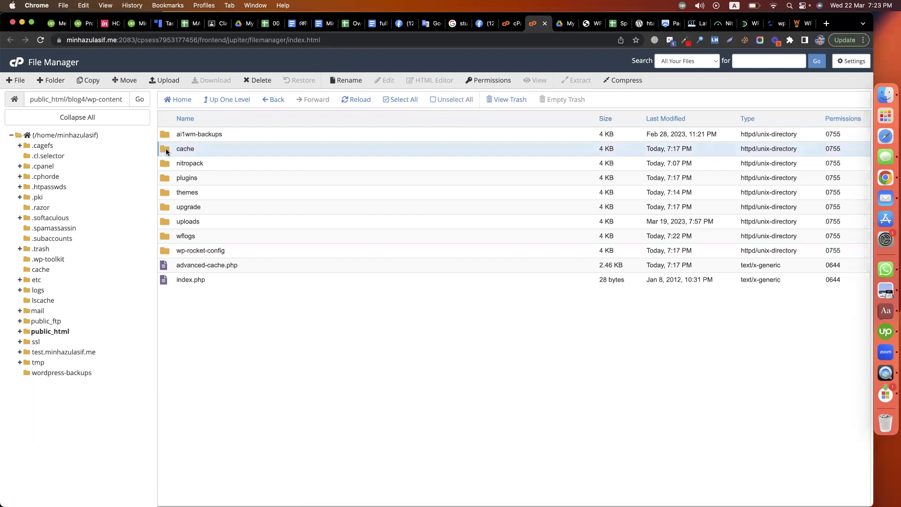
{"action": "left_click", "coordinate": [166, 160]}
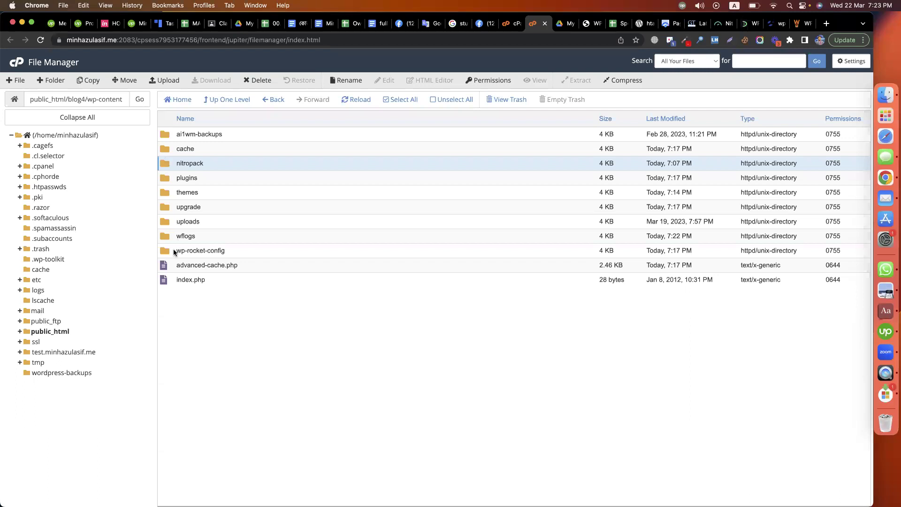
{"action": "left_click", "coordinate": [170, 255]}
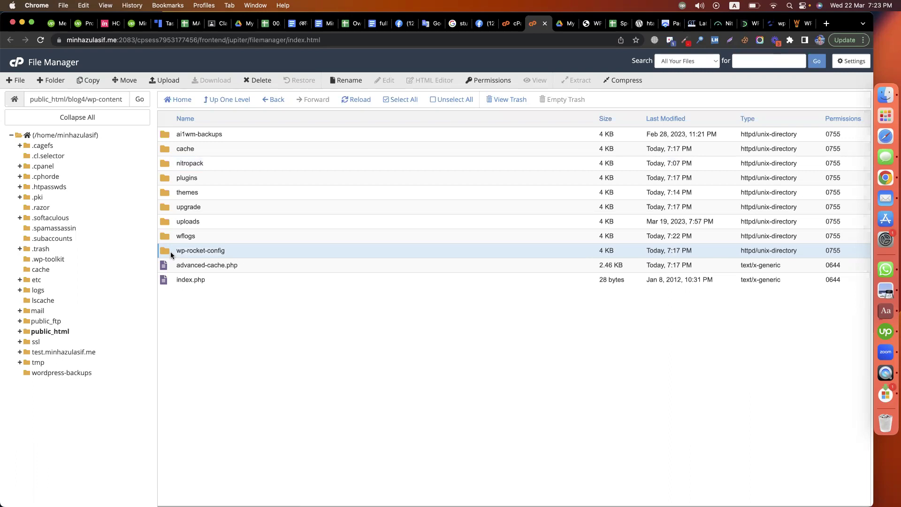
{"action": "left_click", "coordinate": [177, 264]}
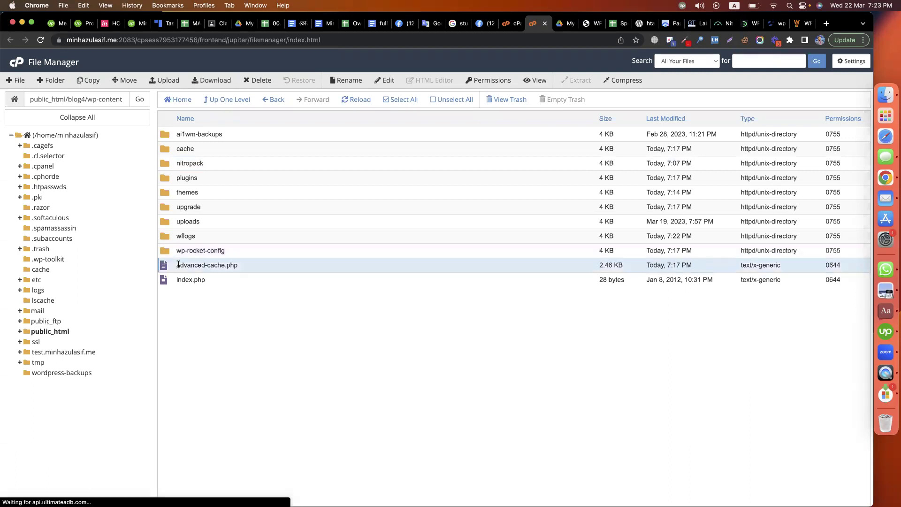
{"action": "left_click", "coordinate": [681, 249]}
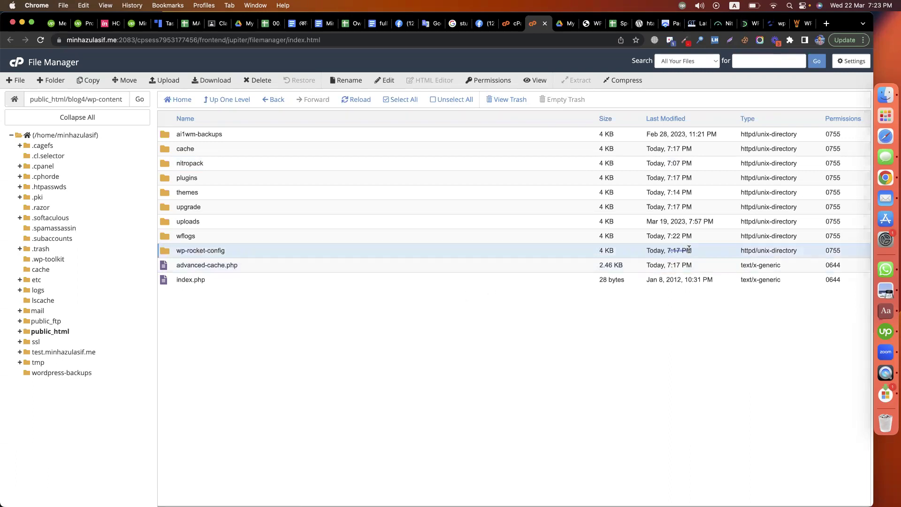
{"action": "left_click", "coordinate": [673, 256]}
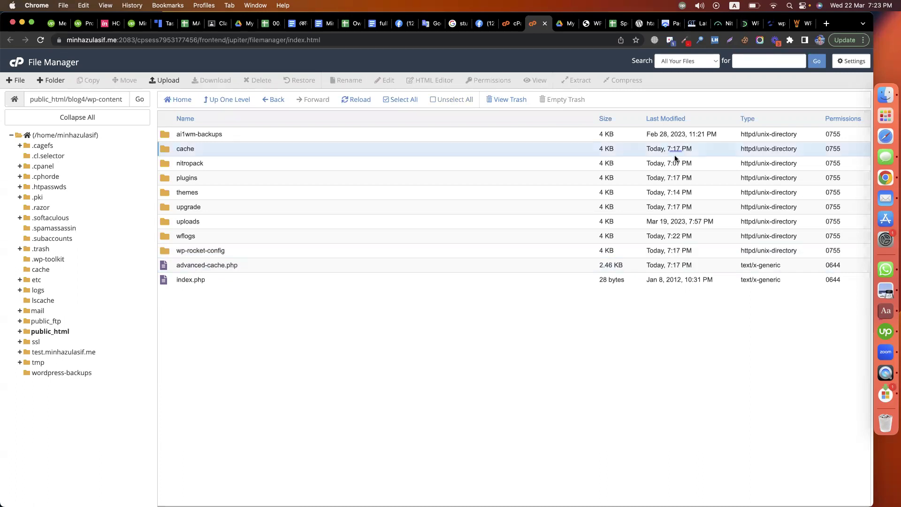
{"action": "left_click", "coordinate": [329, 177]}
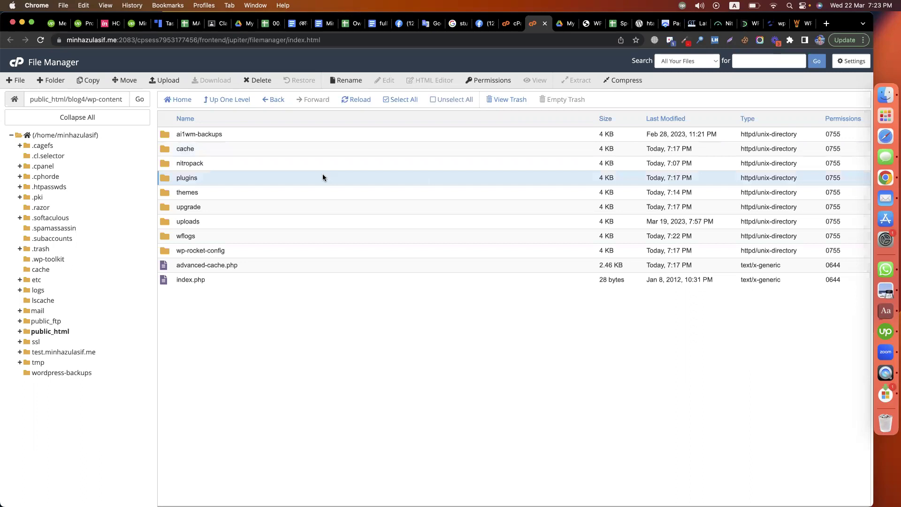
Look into the plugins folder, go back up to public_html, and reopen blog4 to locate its .htaccess file.
{"action": "double_click", "coordinate": [169, 178]}
{"action": "left_click", "coordinate": [210, 99]}
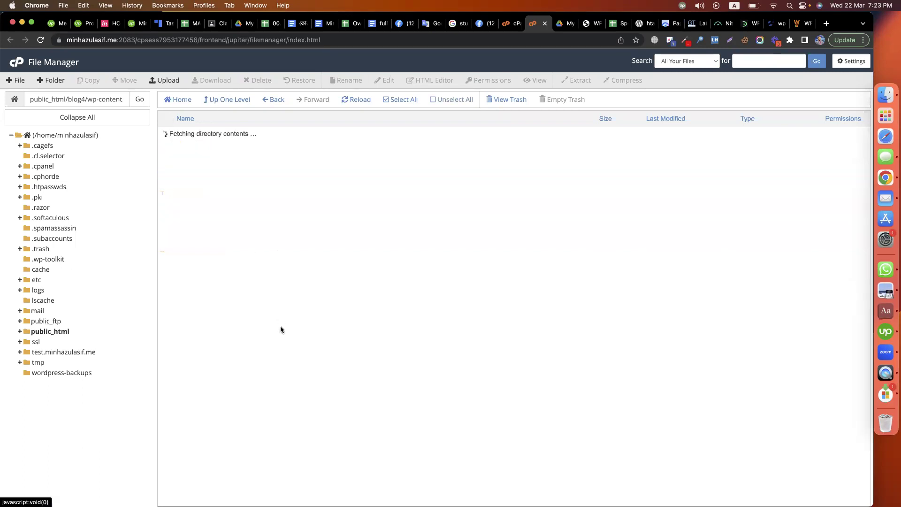
{"action": "left_click", "coordinate": [224, 103]}
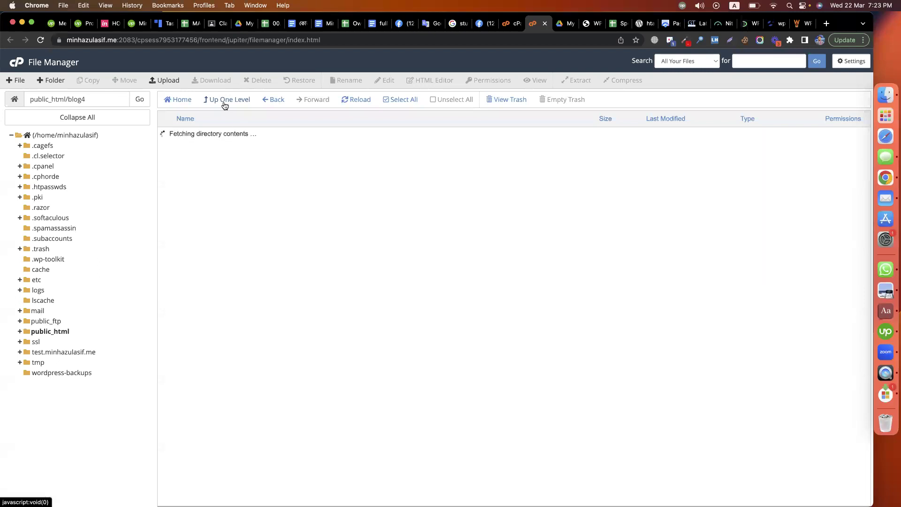
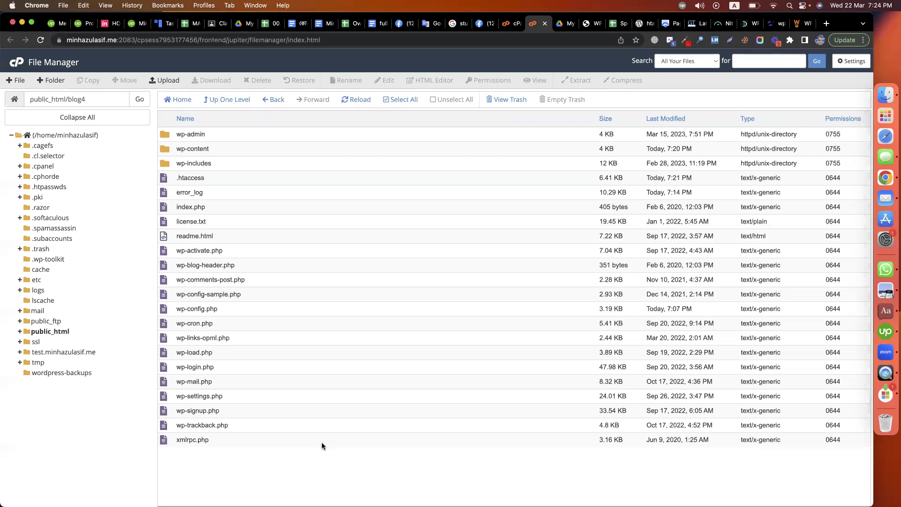
{"action": "left_click", "coordinate": [230, 100]}
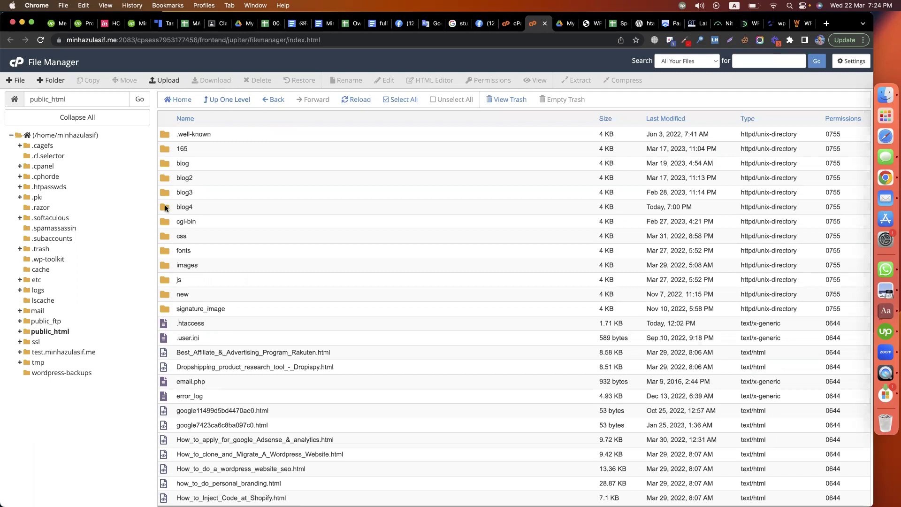
{"action": "double_click", "coordinate": [165, 207]}
{"action": "left_click", "coordinate": [212, 178]}
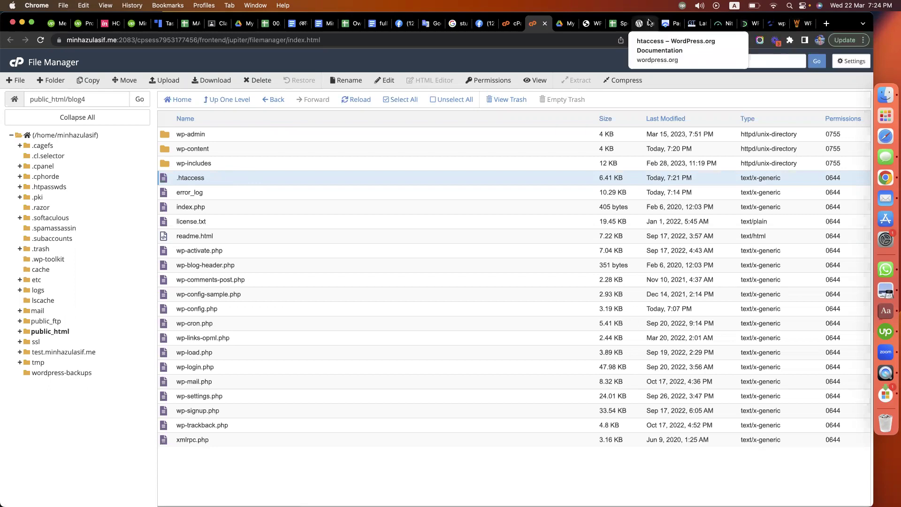
Switch to the WordPress dashboard and search the plugins available to add for "autoptimize".
{"action": "left_click", "coordinate": [592, 24]}
{"action": "scroll", "coordinate": [47, 349], "scroll_direction": "down", "scroll_amount": 10}
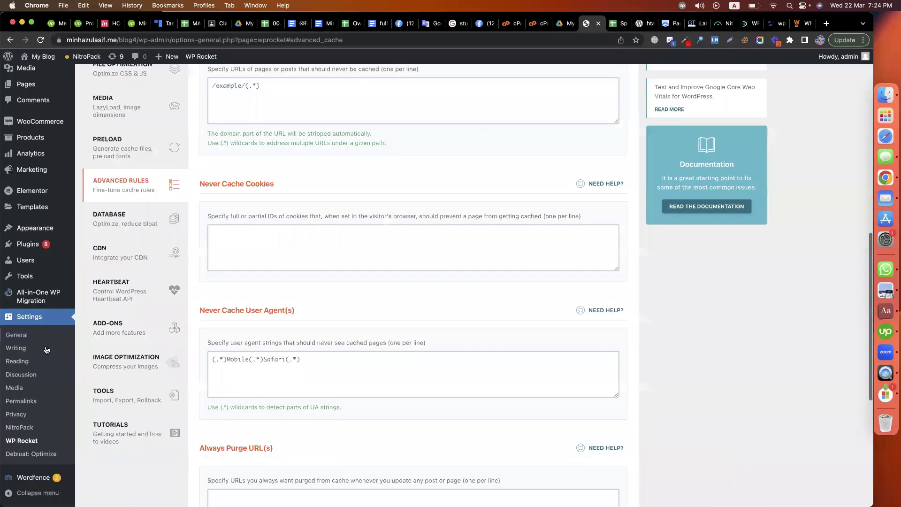
{"action": "scroll", "coordinate": [41, 308], "scroll_direction": "up", "scroll_amount": 2}
{"action": "mouse_move", "coordinate": [41, 308]}
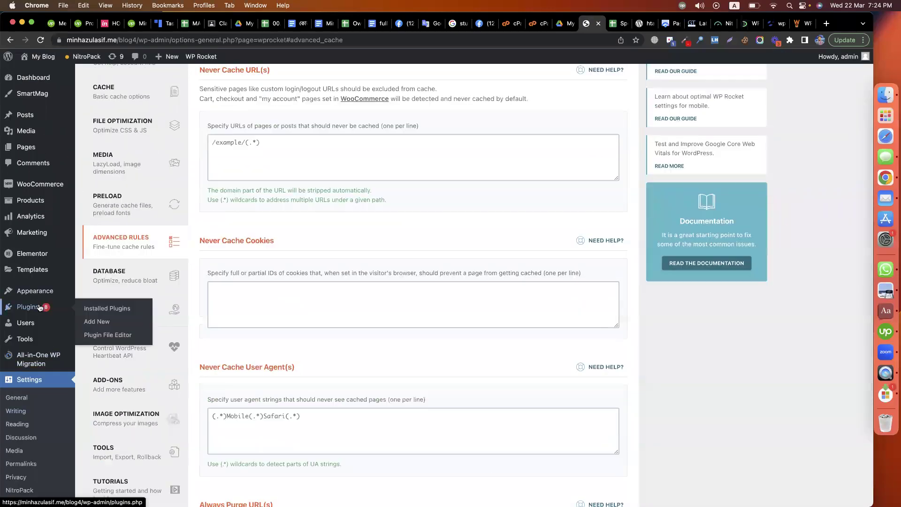
{"action": "left_click", "coordinate": [98, 321]}
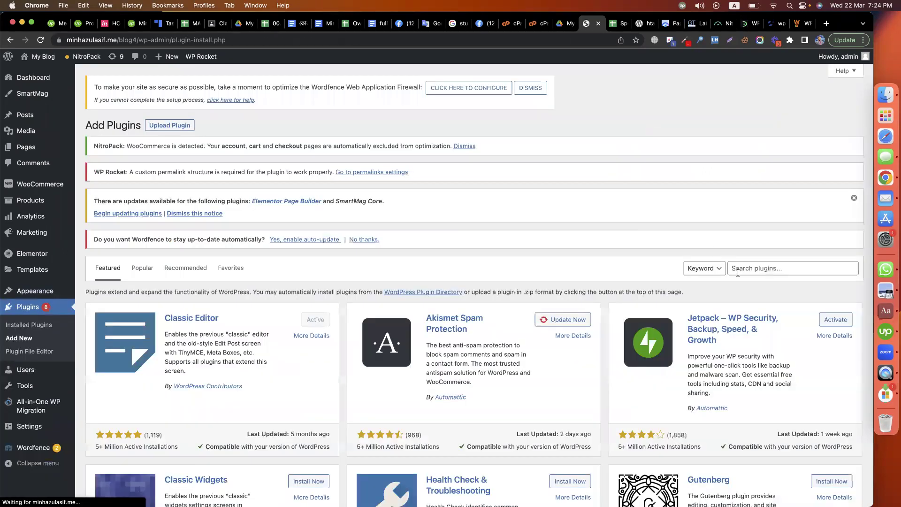
{"action": "left_click", "coordinate": [737, 272]}
{"action": "type", "text": "autoptimize"}
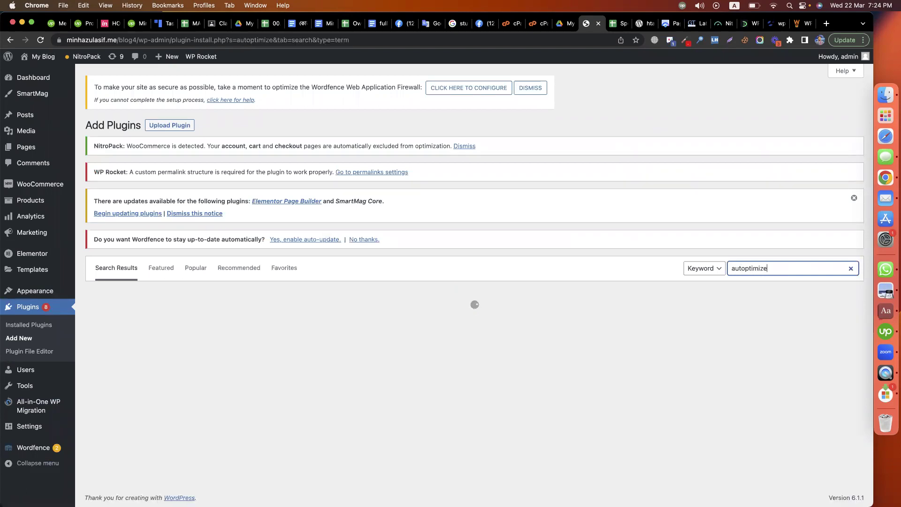
Install and activate the Autoptimize plugin.
{"action": "scroll", "coordinate": [295, 252], "scroll_direction": "down", "scroll_amount": 3}
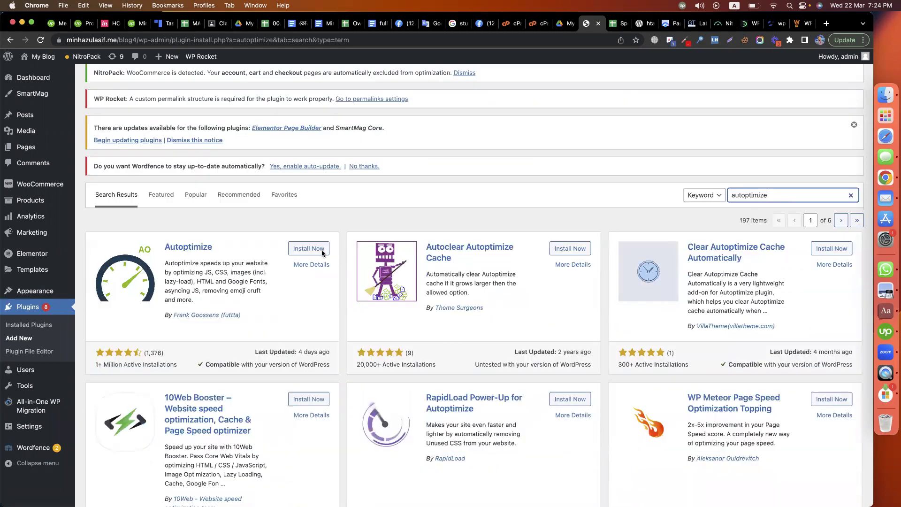
{"action": "left_click", "coordinate": [318, 254]}
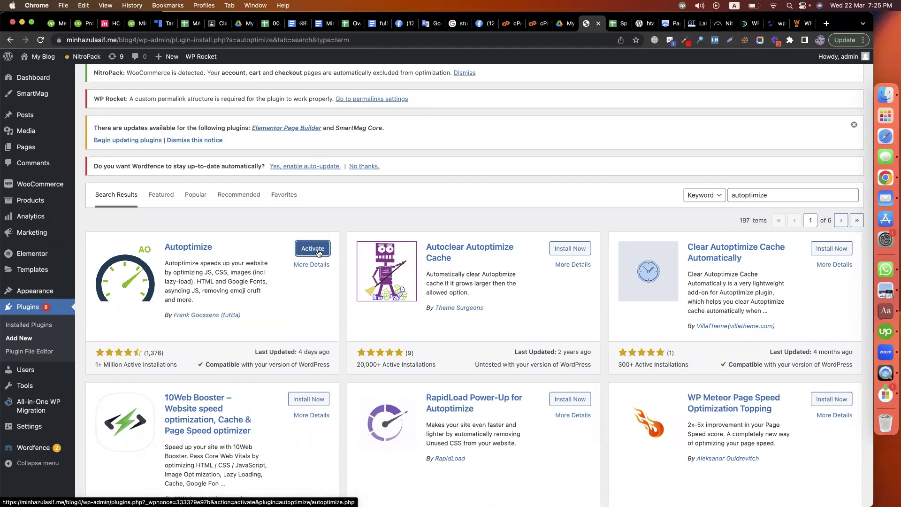
{"action": "left_click", "coordinate": [317, 251]}
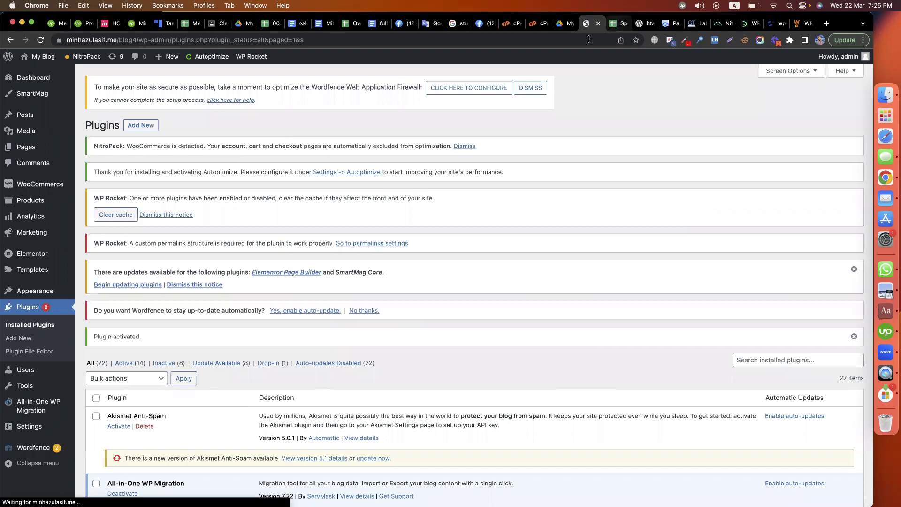
Examine the Autoptimize instructions for HTML, CSS and JS in the Wp-Rocket + Autoptimize + Async JS sheet, and return to the WordPress Plugins page.
{"action": "key", "text": "ctrl+Tab"}
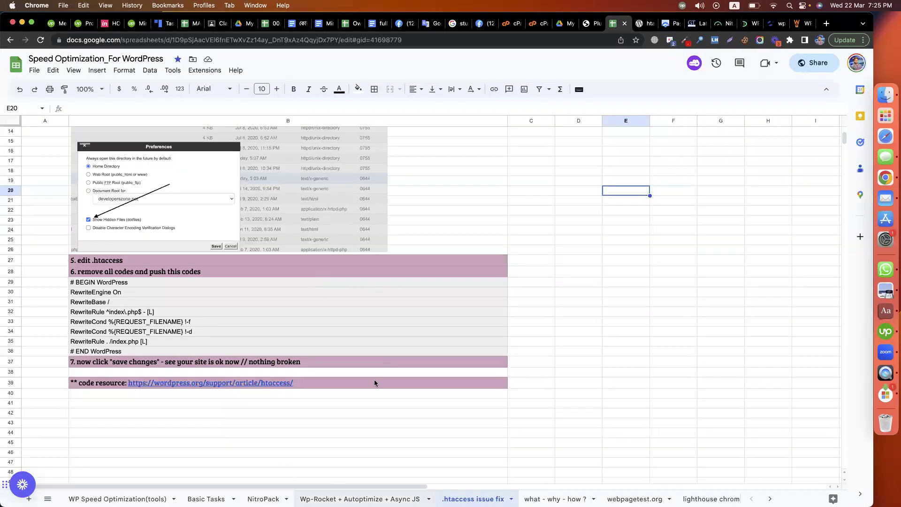
{"action": "key", "text": "alt+Up"}
{"action": "scroll", "coordinate": [415, 271], "scroll_direction": "down", "scroll_amount": 5}
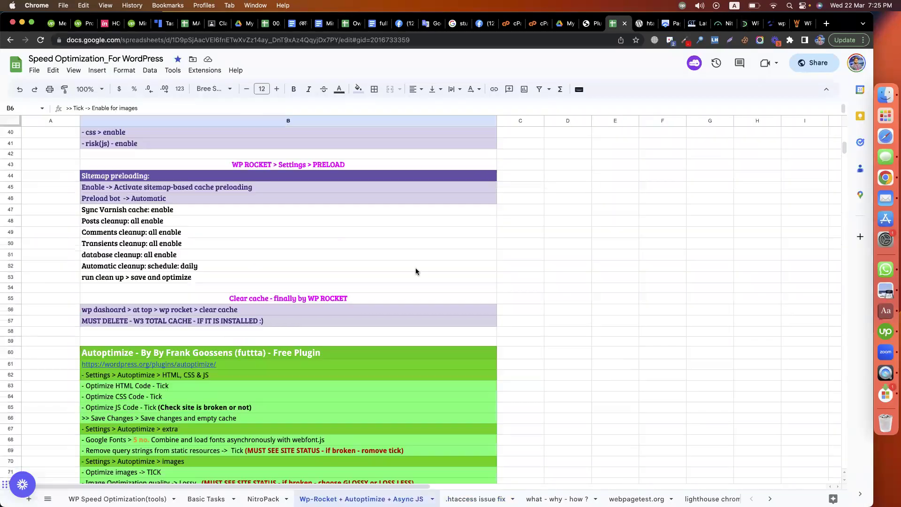
{"action": "scroll", "coordinate": [415, 271], "scroll_direction": "down", "scroll_amount": 4}
{"action": "left_click_drag", "start_coordinate": [120, 170], "coordinate": [128, 308]}
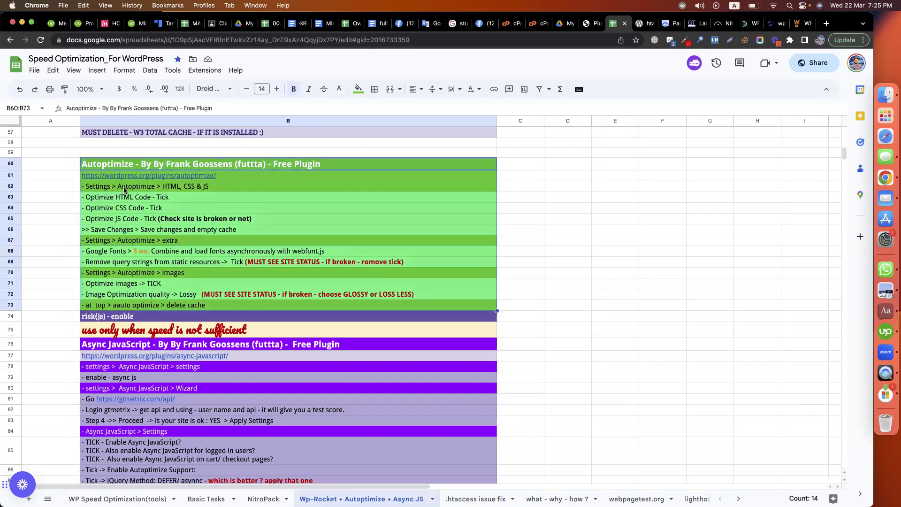
{"action": "left_click", "coordinate": [165, 190]}
{"action": "left_click_drag", "start_coordinate": [163, 200], "coordinate": [162, 220]}
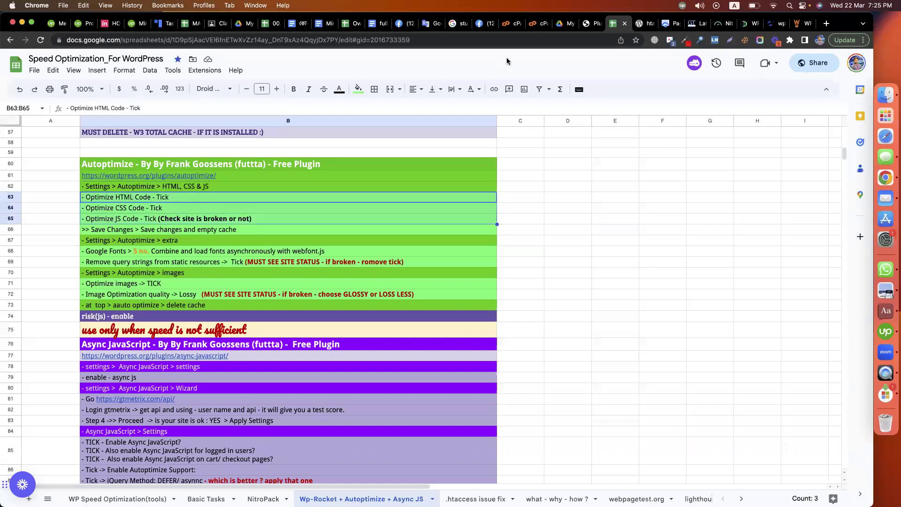
{"action": "left_click", "coordinate": [589, 23]}
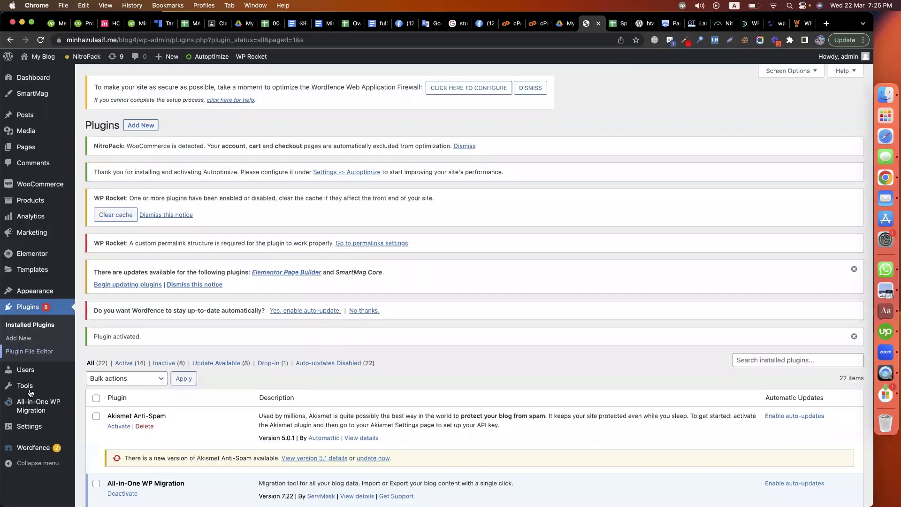
Enable JavaScript and CSS code optimization in the Autoptimize settings, saving the changes and emptying the cache.
{"action": "mouse_move", "coordinate": [31, 428]}
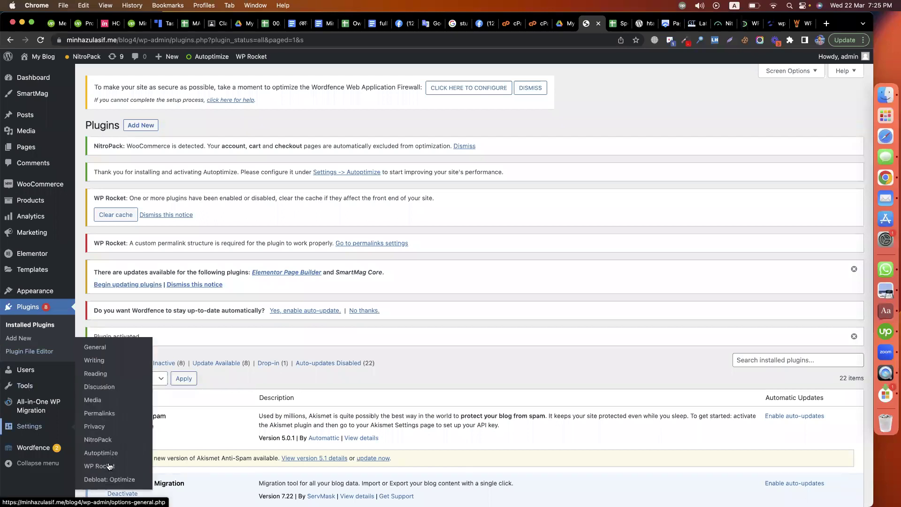
{"action": "left_click", "coordinate": [100, 453]}
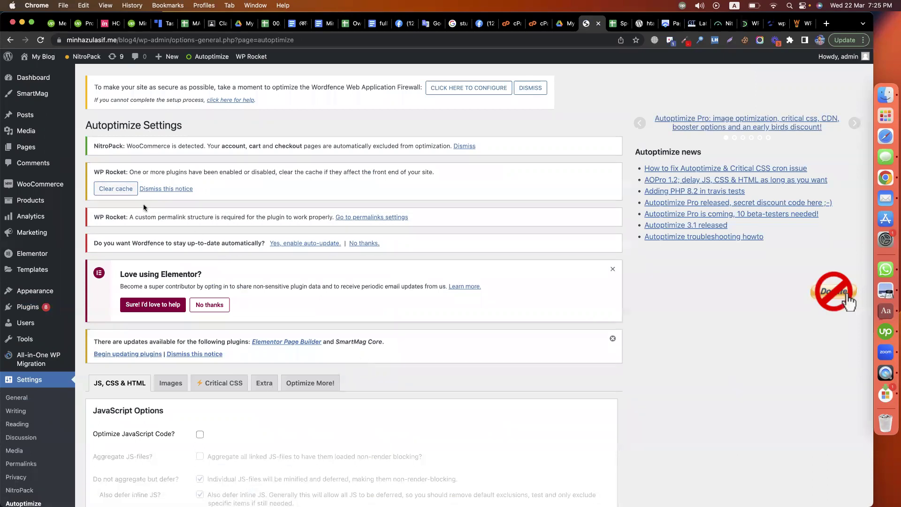
{"action": "scroll", "coordinate": [219, 255], "scroll_direction": "down", "scroll_amount": 5}
{"action": "left_click", "coordinate": [200, 245]}
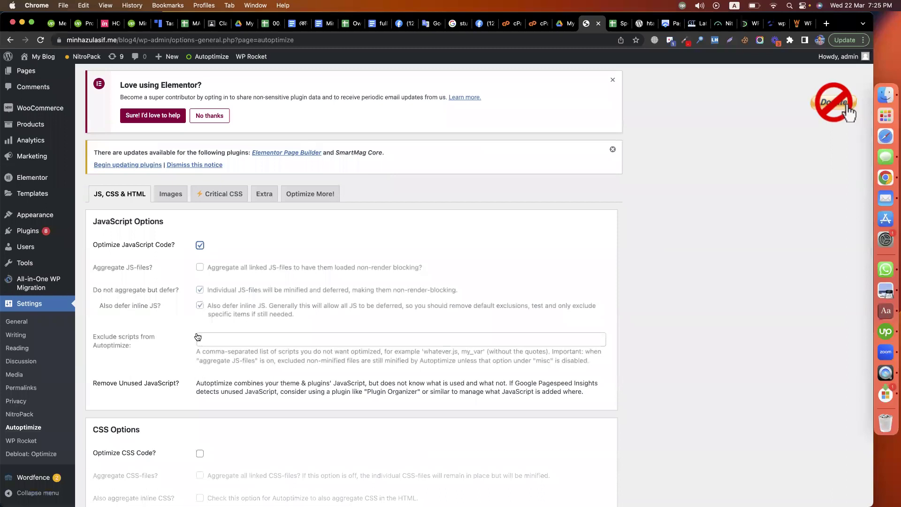
{"action": "scroll", "coordinate": [199, 336], "scroll_direction": "down", "scroll_amount": 3}
{"action": "left_click", "coordinate": [199, 334]}
{"action": "scroll", "coordinate": [199, 335], "scroll_direction": "down", "scroll_amount": 5}
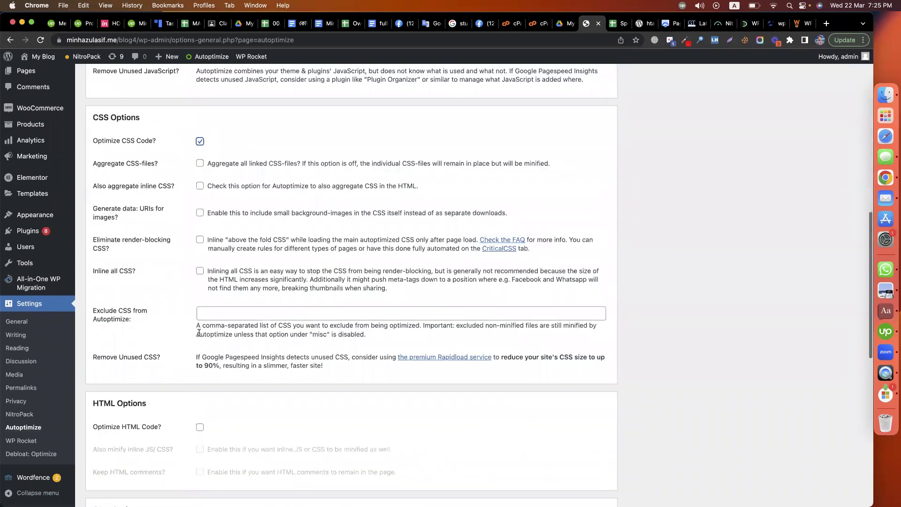
{"action": "scroll", "coordinate": [199, 332], "scroll_direction": "down", "scroll_amount": 5}
{"action": "scroll", "coordinate": [199, 297], "scroll_direction": "down", "scroll_amount": 8}
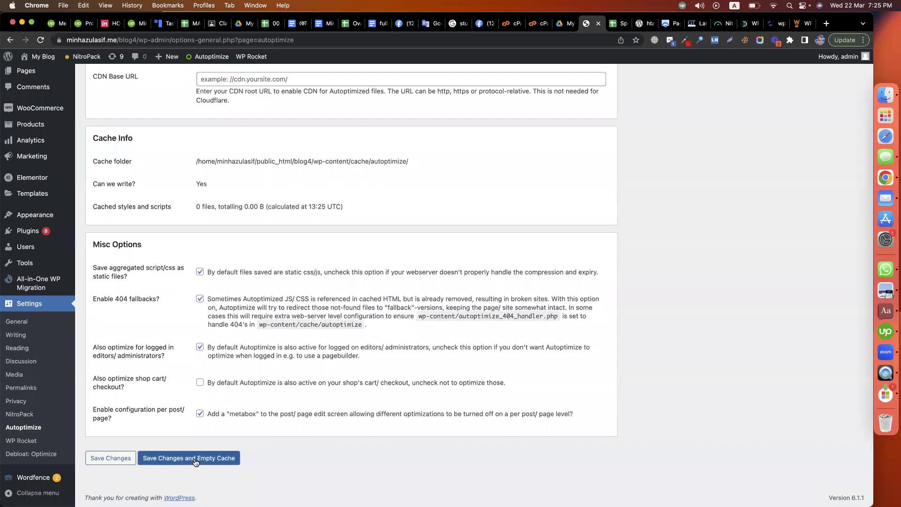
{"action": "left_click", "coordinate": [197, 463]}
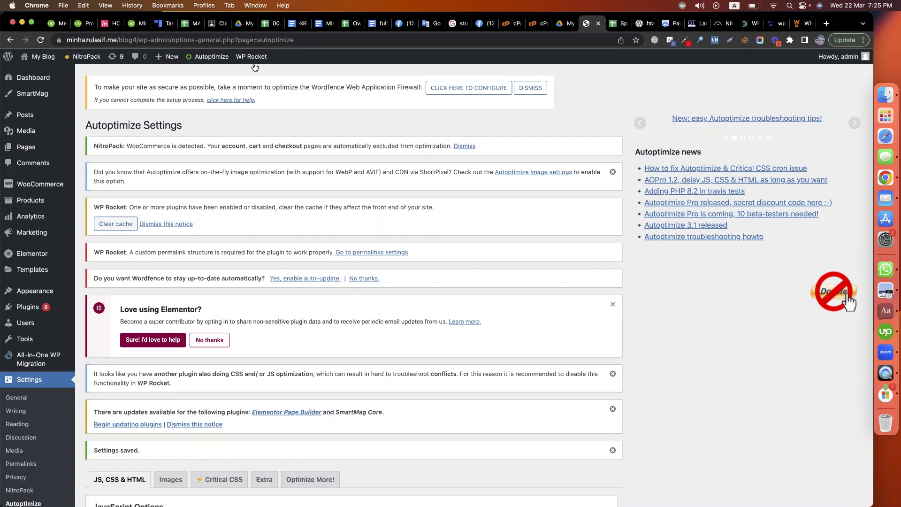
Clear and preload the WP Rocket cache, and clear Autoptimize's CSS/JS cache.
{"action": "mouse_move", "coordinate": [251, 57]}
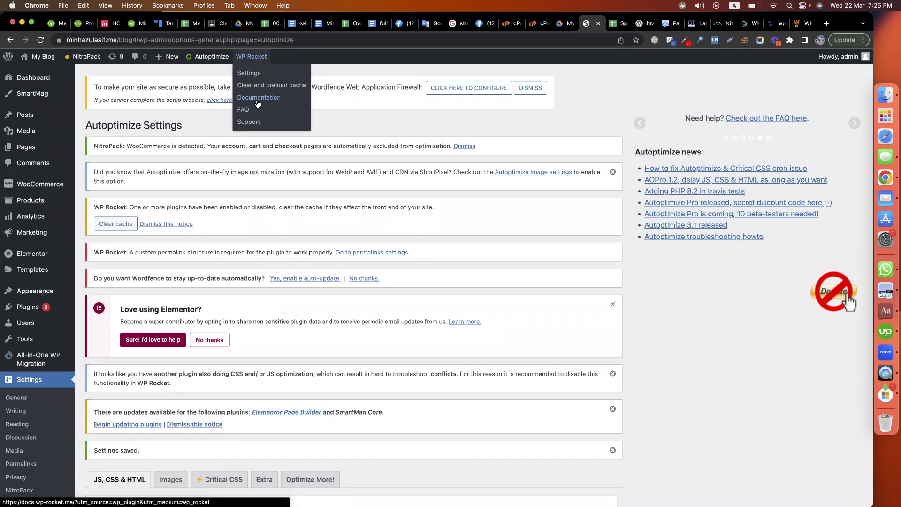
{"action": "left_click", "coordinate": [284, 91]}
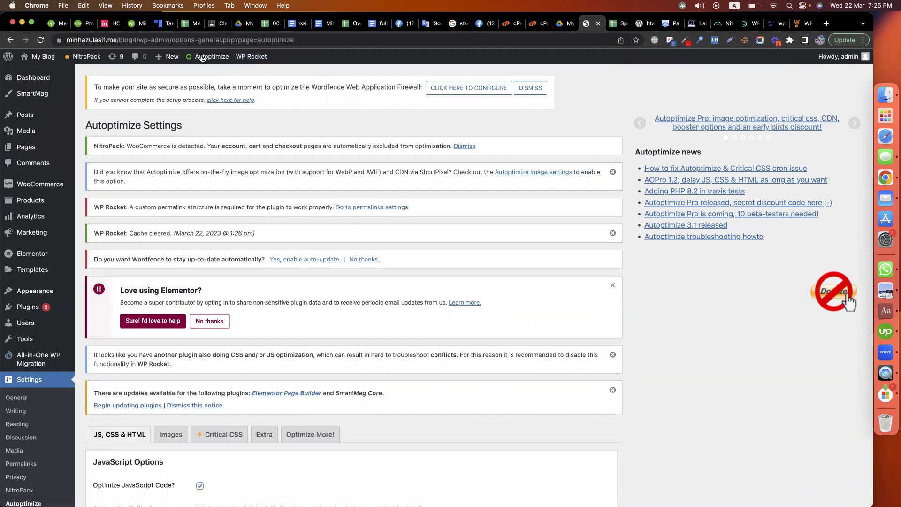
{"action": "mouse_move", "coordinate": [212, 56]}
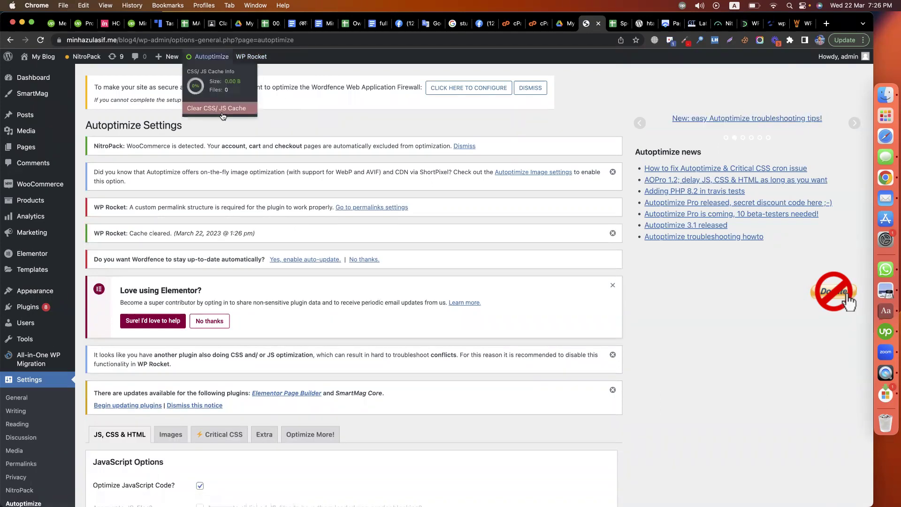
{"action": "left_click", "coordinate": [222, 111]}
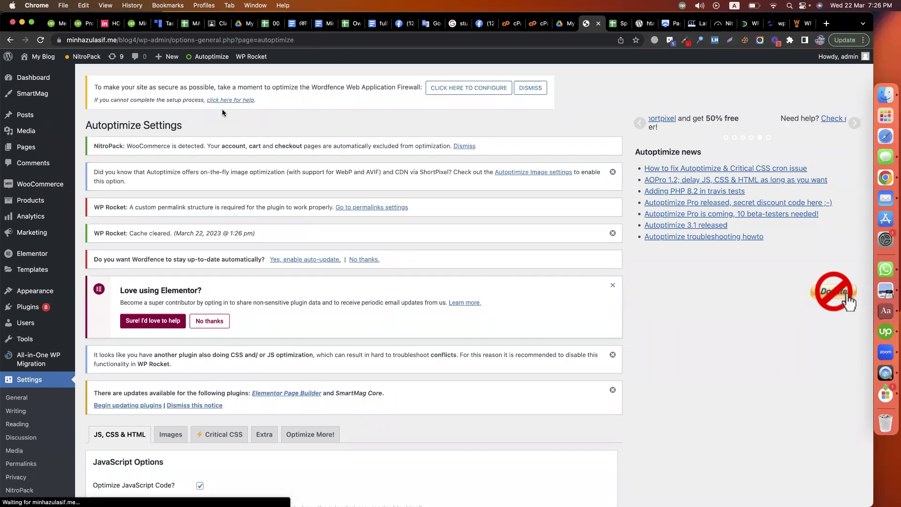
Following the speed optimization sheet, set Google Fonts in Autoptimize's Extra settings to combine and load fonts asynchronously with webfont.js.
{"action": "scroll", "coordinate": [163, 227], "scroll_direction": "down", "scroll_amount": 5}
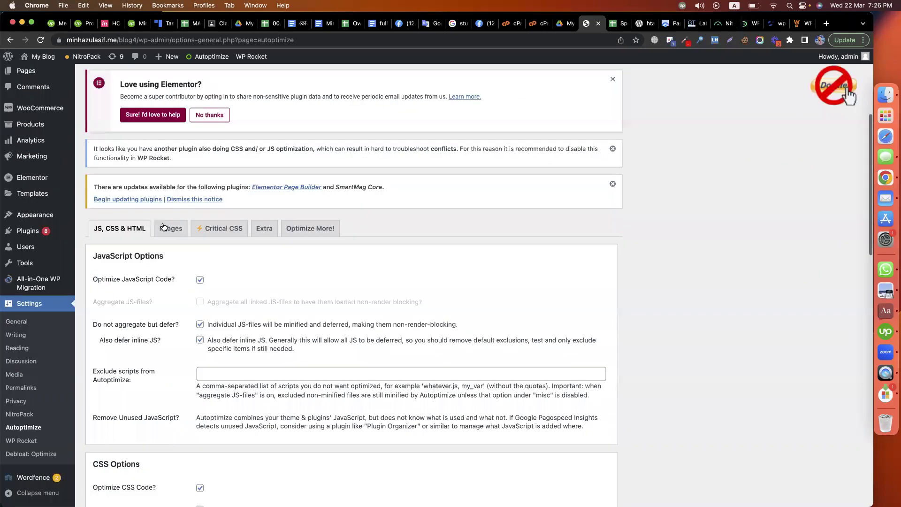
{"action": "left_click", "coordinate": [164, 228]}
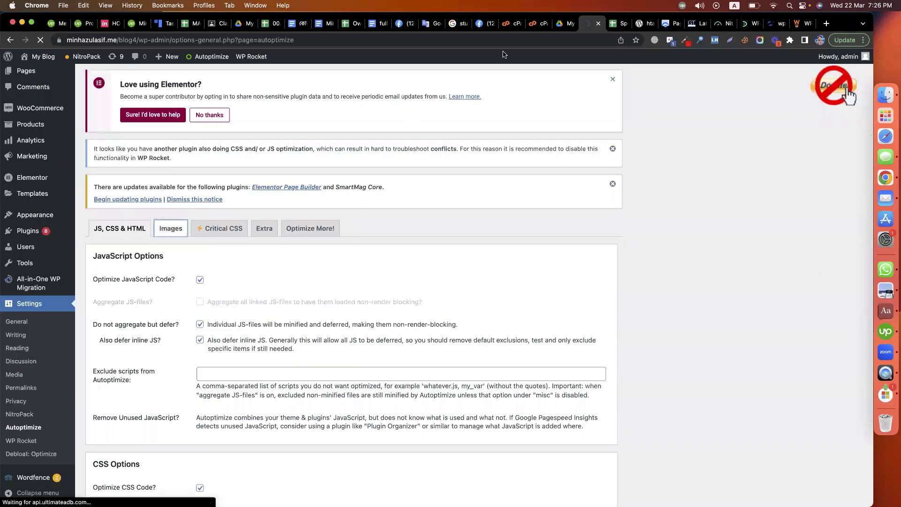
{"action": "key", "text": "ctrl+Tab"}
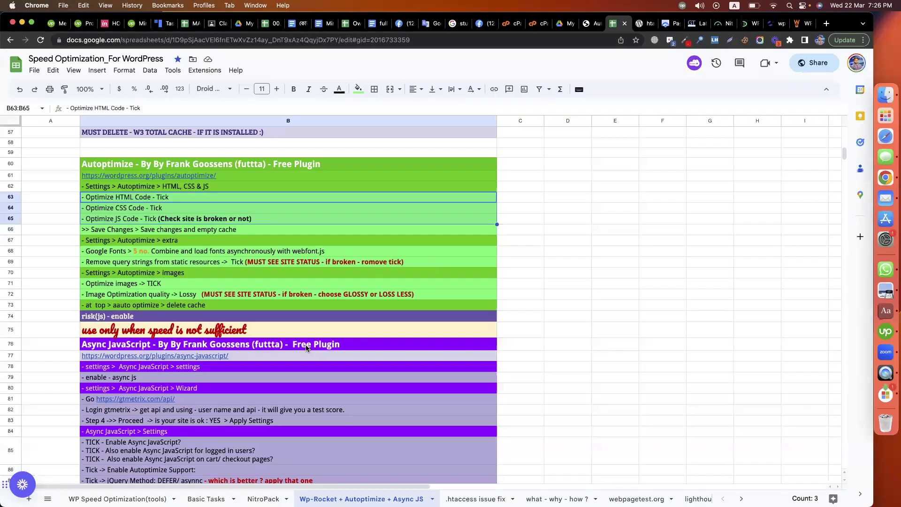
{"action": "left_click", "coordinate": [161, 243]}
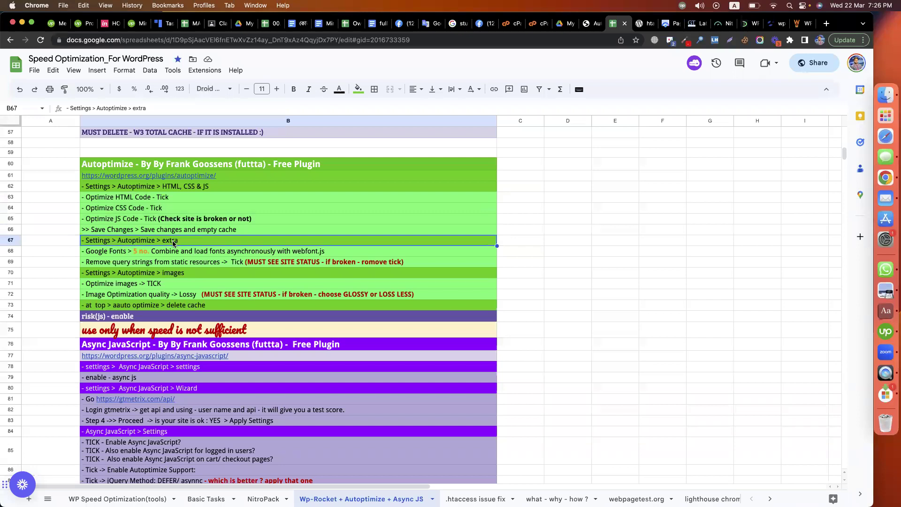
{"action": "left_click", "coordinate": [192, 254]}
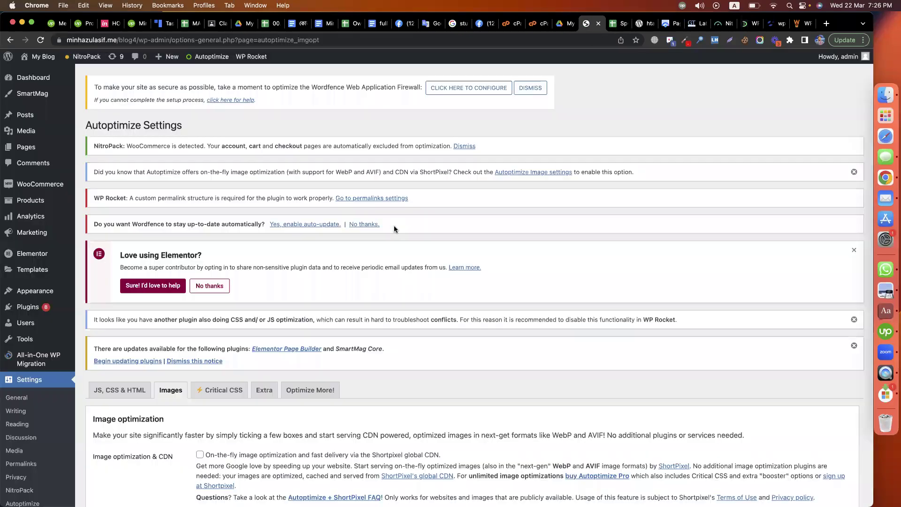
{"action": "left_click", "coordinate": [591, 24]}
{"action": "scroll", "coordinate": [235, 310], "scroll_direction": "down", "scroll_amount": 3}
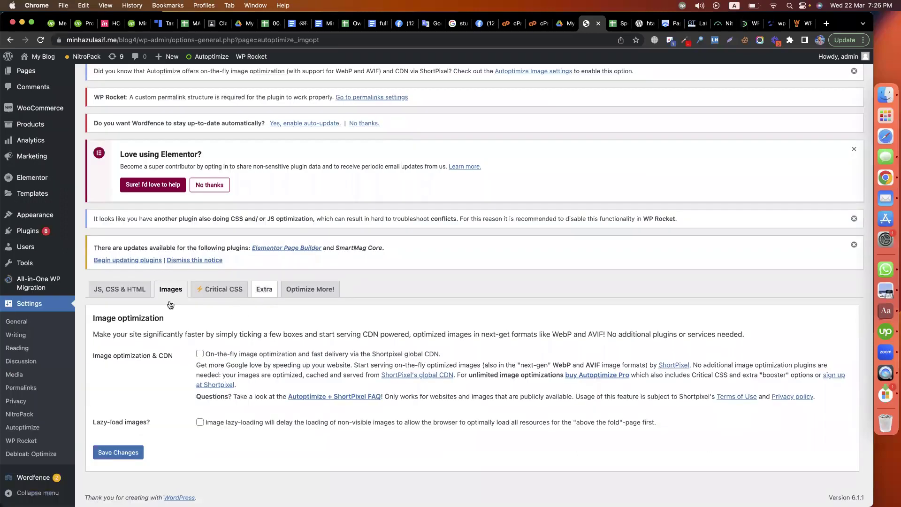
{"action": "left_click", "coordinate": [269, 291]}
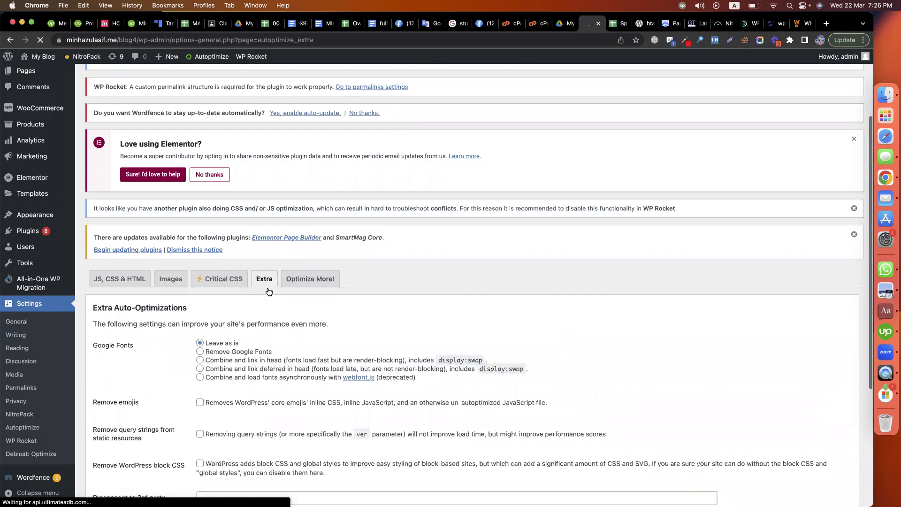
{"action": "scroll", "coordinate": [170, 287], "scroll_direction": "down", "scroll_amount": 2}
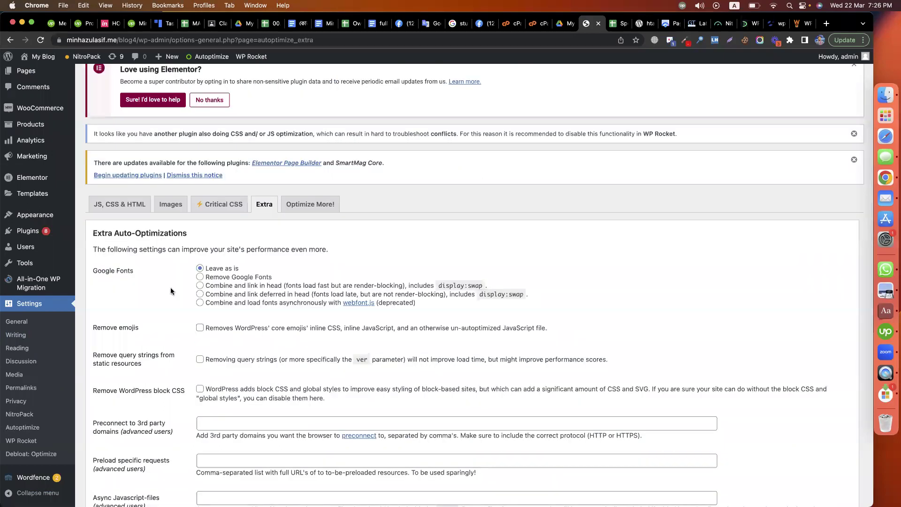
{"action": "left_click", "coordinate": [201, 303]}
Check the sheet's query string instruction and enable removing query strings from static resources in the Extra settings.
{"action": "key", "text": "ctrl+Tab"}
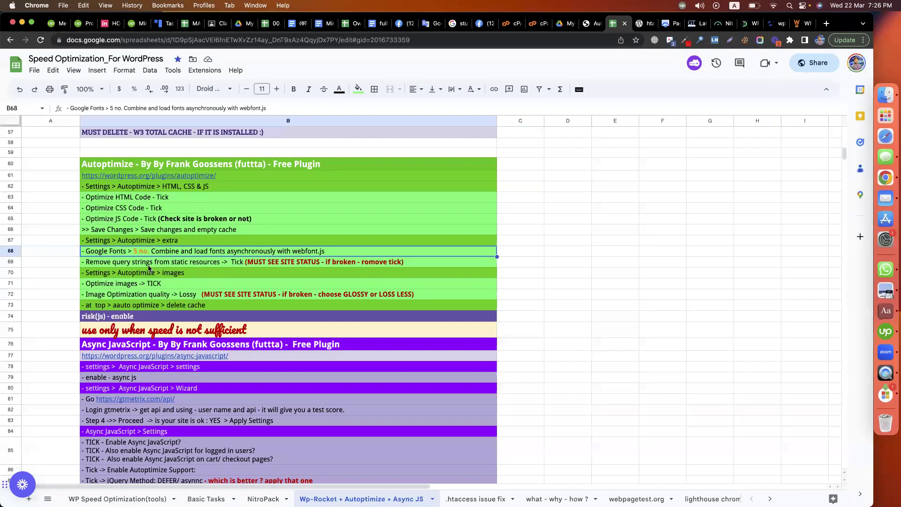
{"action": "left_click", "coordinate": [247, 262]}
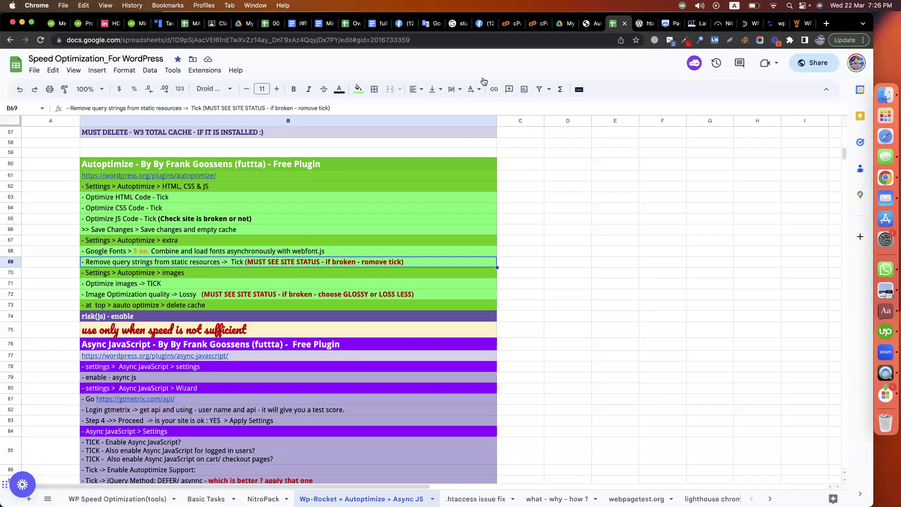
{"action": "left_click", "coordinate": [594, 27]}
{"action": "scroll", "coordinate": [217, 323], "scroll_direction": "down", "scroll_amount": 1}
{"action": "left_click", "coordinate": [200, 339]}
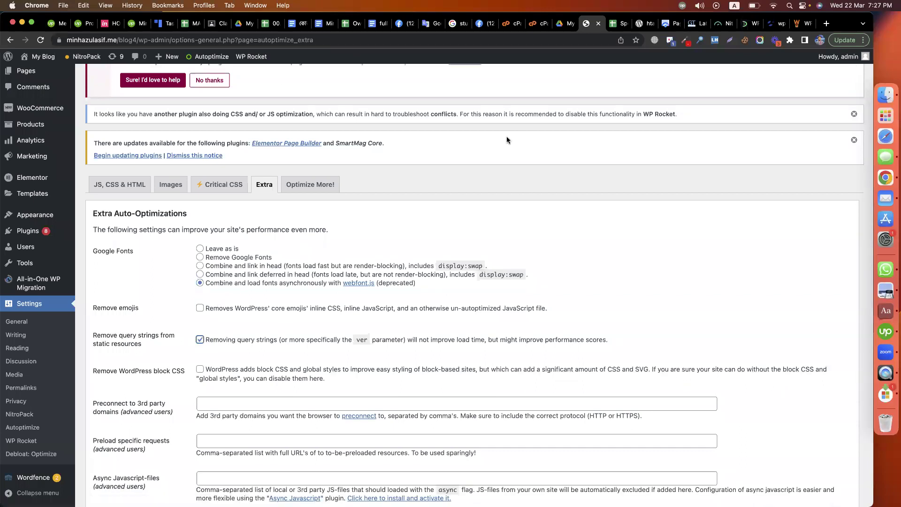
Check the sheet's Optimize images instruction, and save the changes in Autoptimize's Extra settings.
{"action": "key", "text": "ctrl+Tab"}
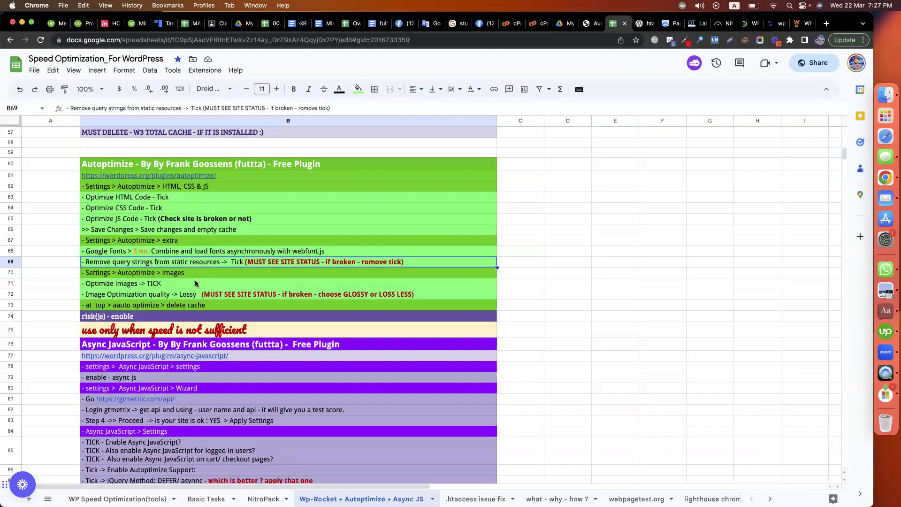
{"action": "left_click", "coordinate": [172, 283]}
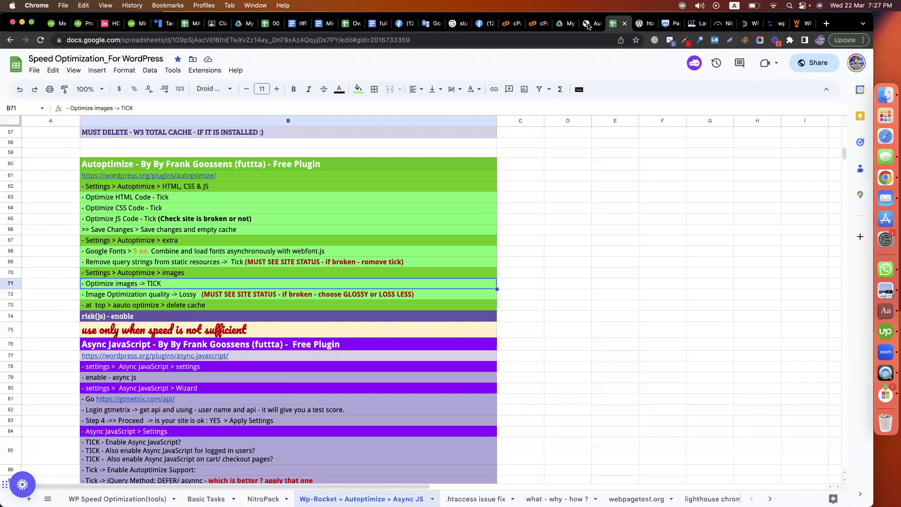
{"action": "key", "text": "ctrl+shift+Tab"}
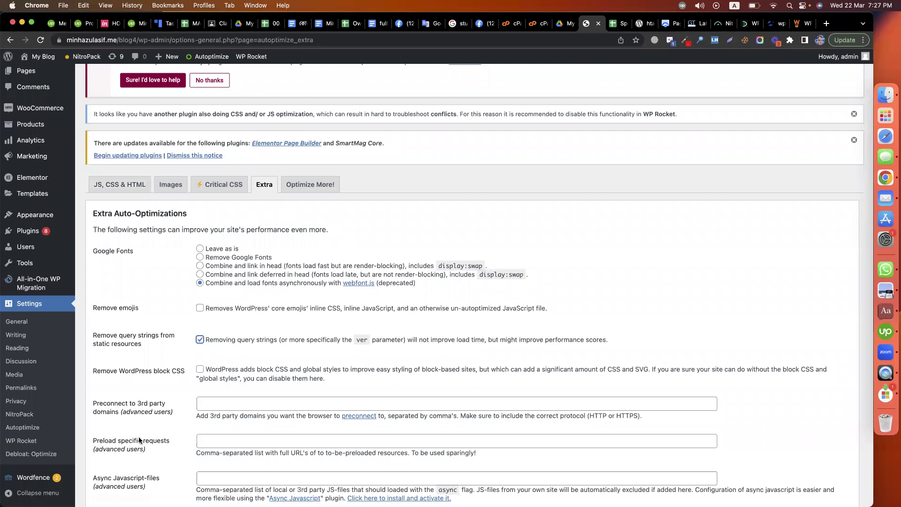
{"action": "scroll", "coordinate": [141, 441], "scroll_direction": "down", "scroll_amount": 2}
{"action": "left_click", "coordinate": [126, 455]}
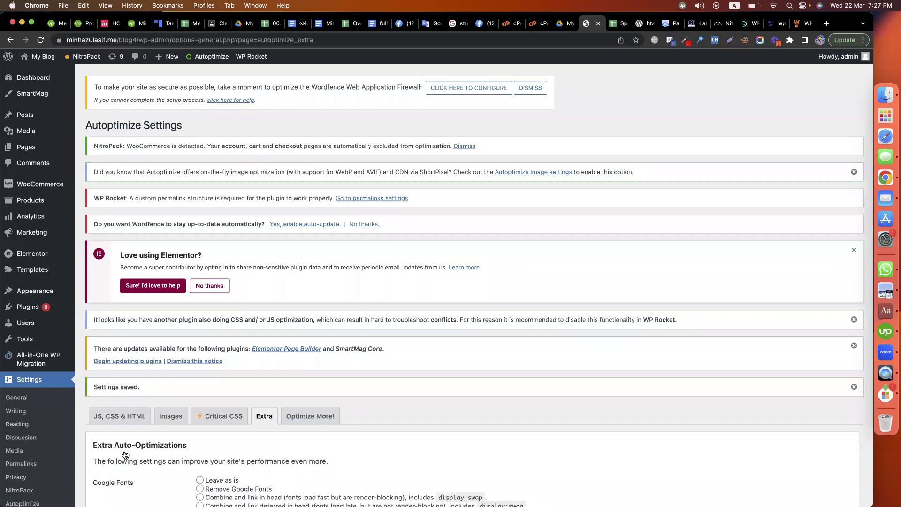
Following the sheet's images notes, enable on-the-fly image optimization via the Shortpixel global CDN in Autoptimize's Images settings.
{"action": "scroll", "coordinate": [497, 326], "scroll_direction": "down", "scroll_amount": 5}
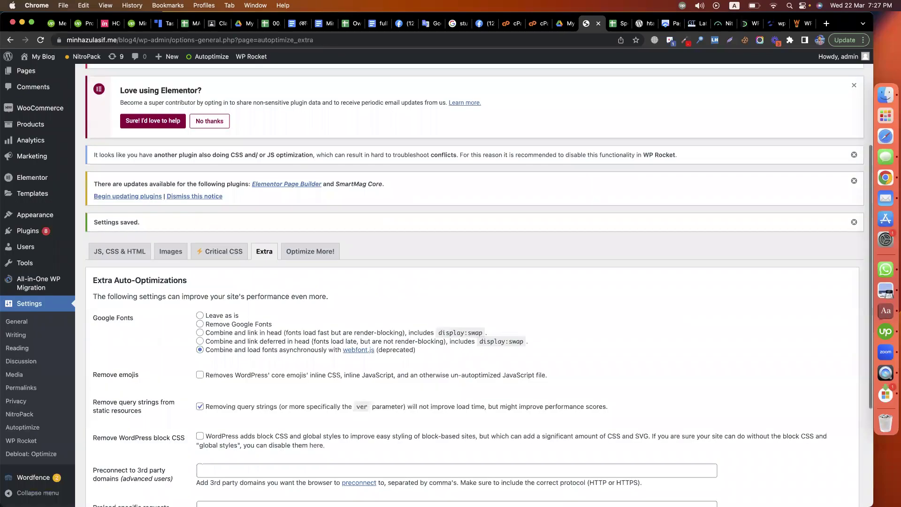
{"action": "scroll", "coordinate": [530, 291], "scroll_direction": "down", "scroll_amount": 2}
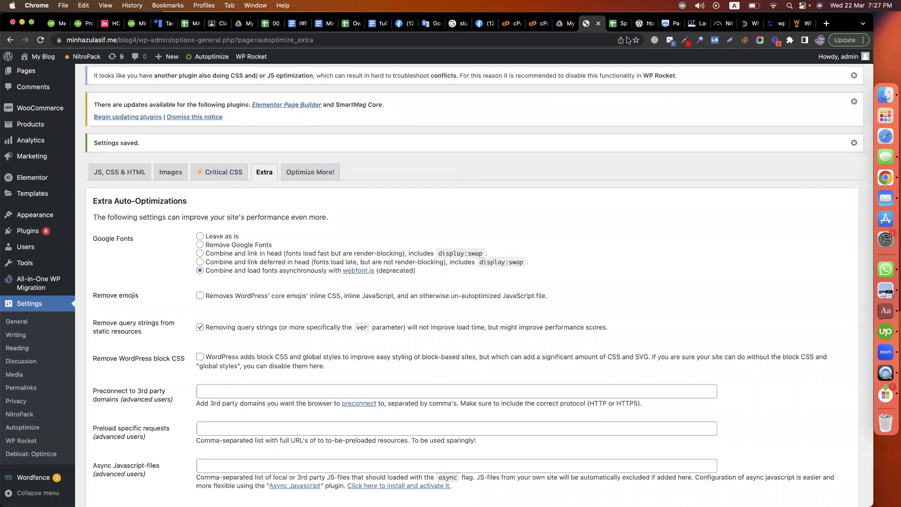
{"action": "key", "text": "ctrl+Tab"}
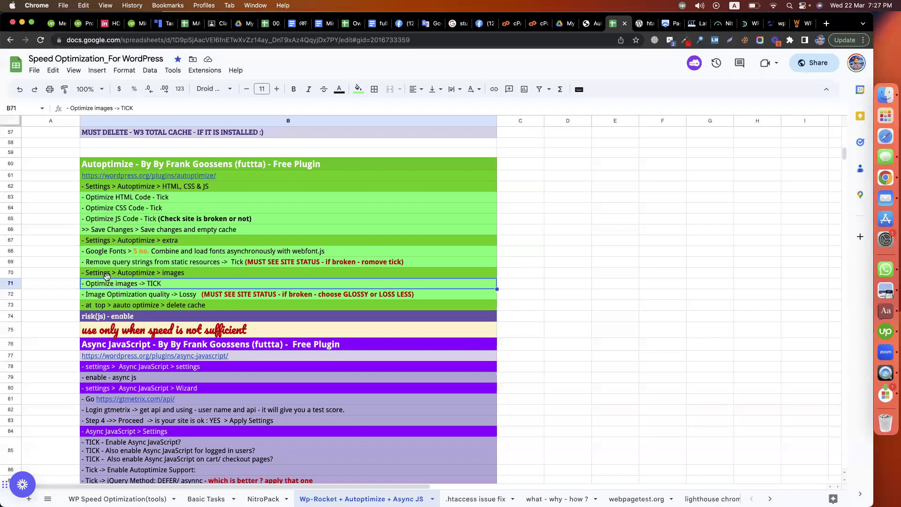
{"action": "left_click", "coordinate": [107, 275]}
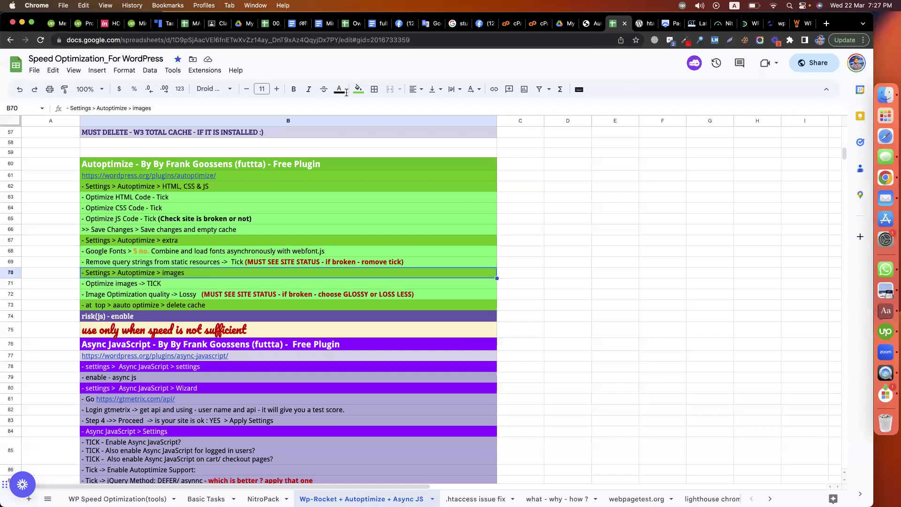
{"action": "key", "text": "ctrl+shift+Tab"}
{"action": "left_click", "coordinate": [171, 173]}
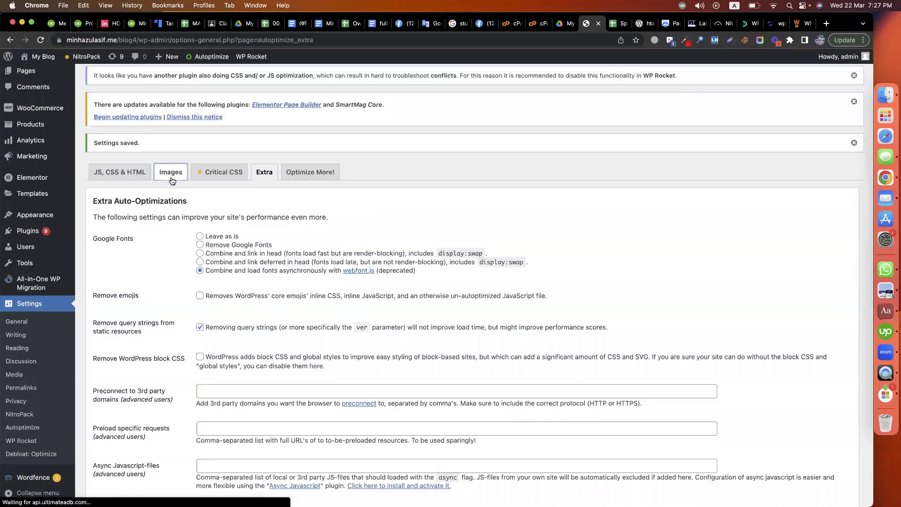
{"action": "scroll", "coordinate": [177, 319], "scroll_direction": "down", "scroll_amount": 3}
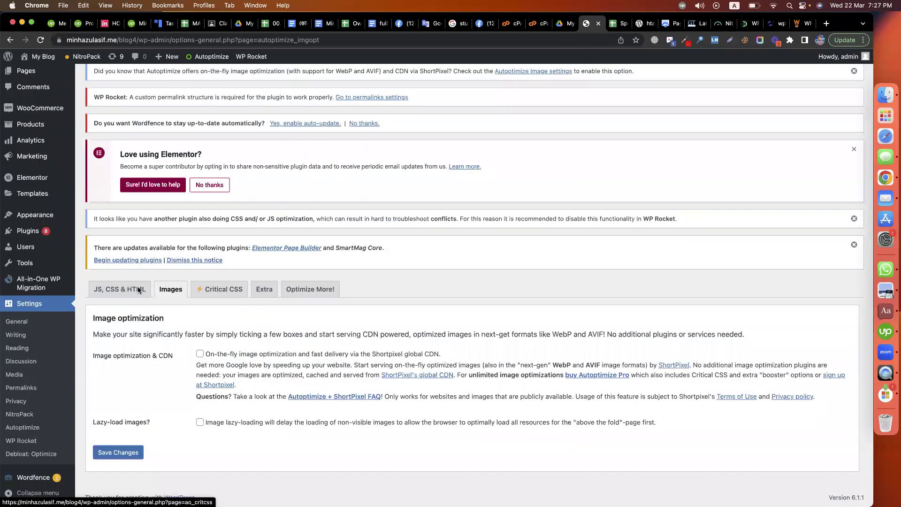
{"action": "key", "text": "ctrl+Tab"}
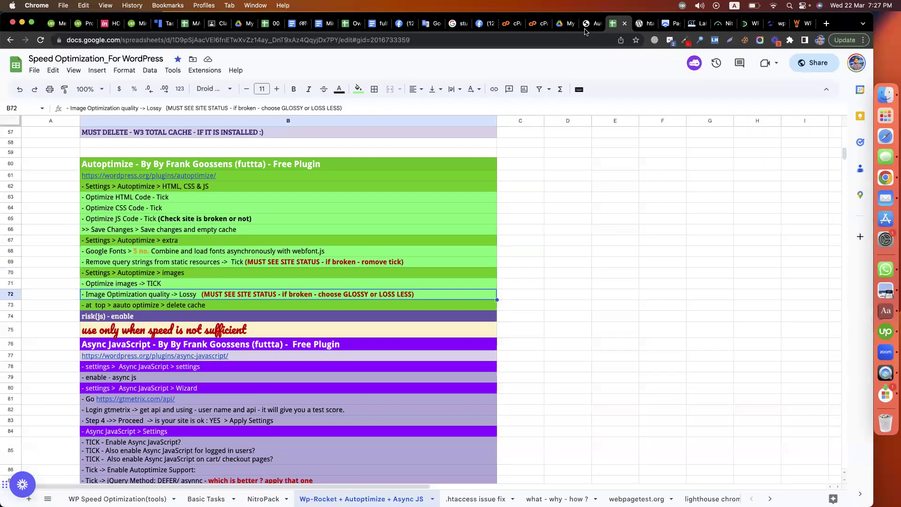
{"action": "key", "text": "ctrl+shift+Tab"}
{"action": "left_click", "coordinate": [200, 354]}
Set the image optimization quality to Lossy and save the image settings.
{"action": "scroll", "coordinate": [211, 347], "scroll_direction": "down", "scroll_amount": 5}
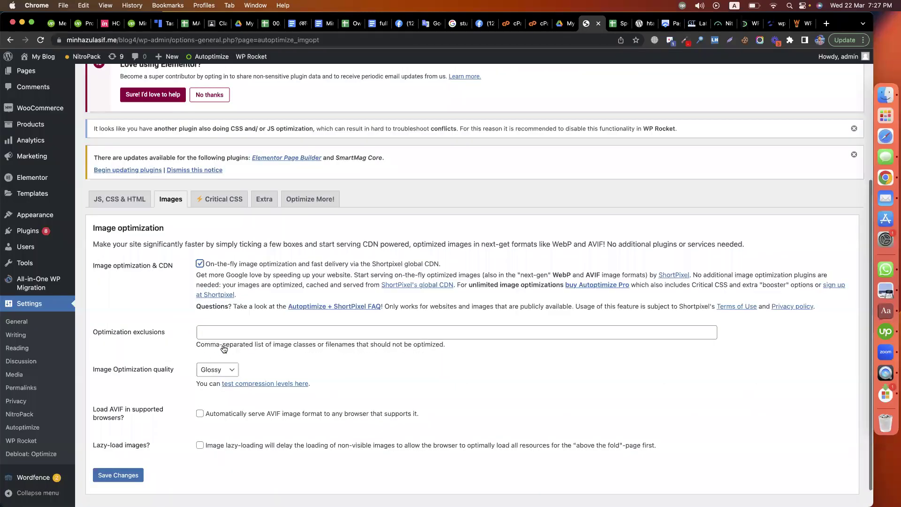
{"action": "left_click", "coordinate": [218, 346]}
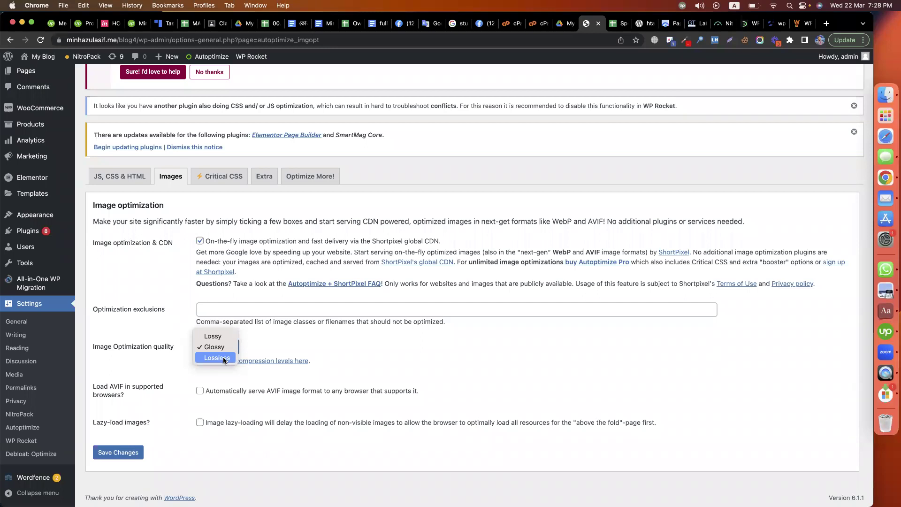
{"action": "left_click", "coordinate": [213, 336]}
{"action": "left_click", "coordinate": [113, 457]}
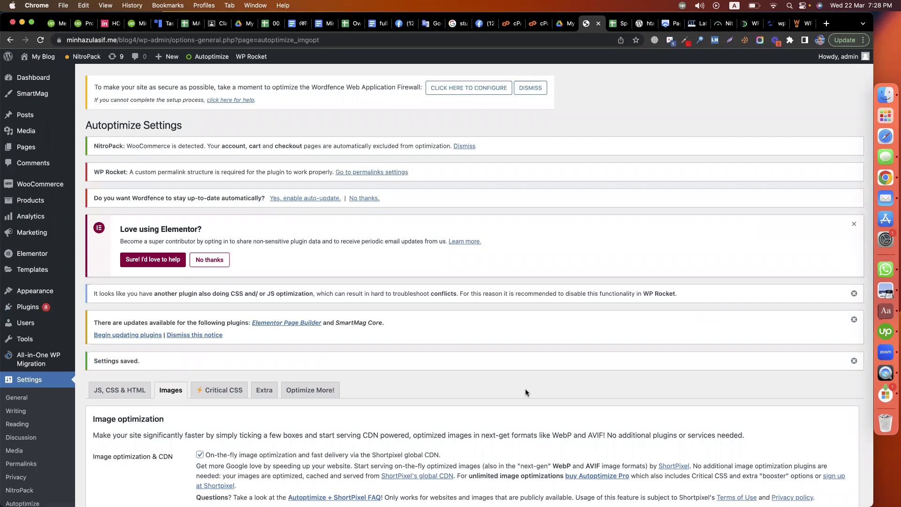
In the PageSpeed Insights desktop report, examine the critical request chains and the request count and transfer size diagnostics.
{"action": "left_click", "coordinate": [670, 25]}
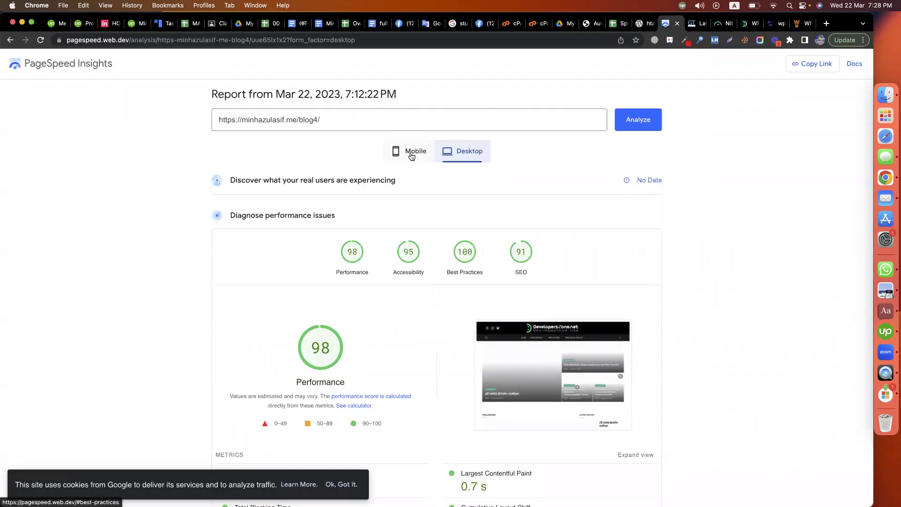
{"action": "scroll", "coordinate": [440, 255], "scroll_direction": "down", "scroll_amount": 2}
{"action": "scroll", "coordinate": [442, 257], "scroll_direction": "down", "scroll_amount": 8}
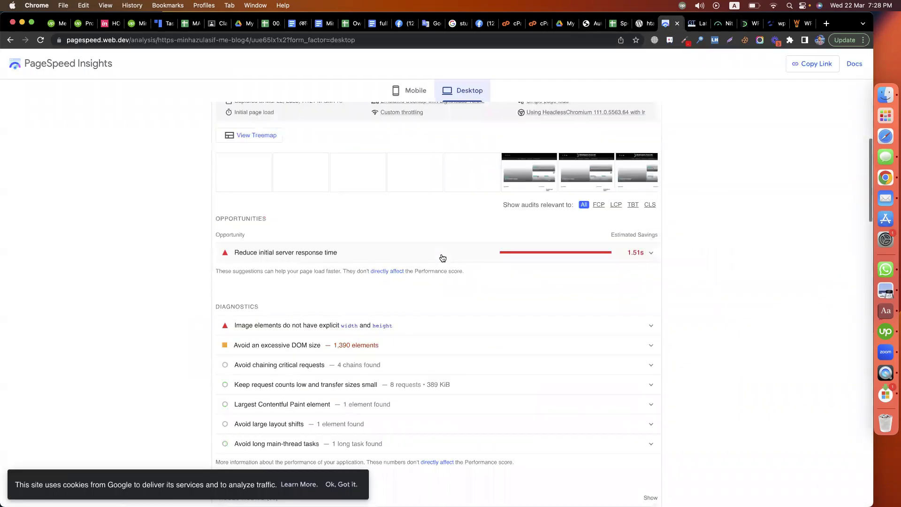
{"action": "scroll", "coordinate": [280, 226], "scroll_direction": "down", "scroll_amount": 2}
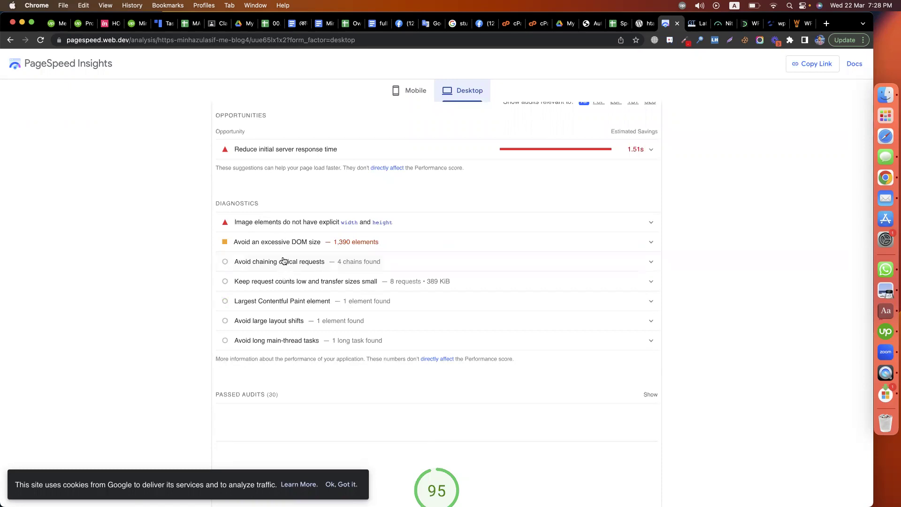
{"action": "left_click_drag", "start_coordinate": [238, 262], "coordinate": [313, 266]}
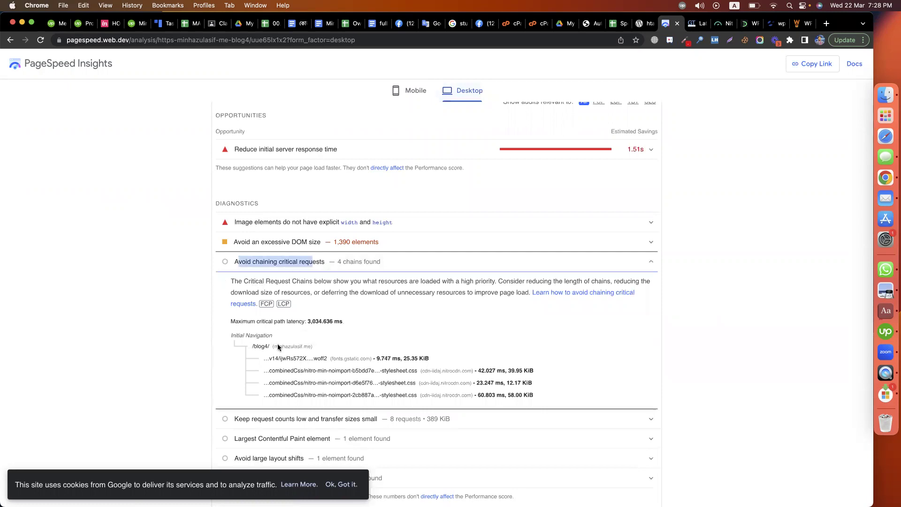
{"action": "scroll", "coordinate": [258, 298], "scroll_direction": "down", "scroll_amount": 3}
{"action": "left_click_drag", "start_coordinate": [253, 286], "coordinate": [272, 286]}
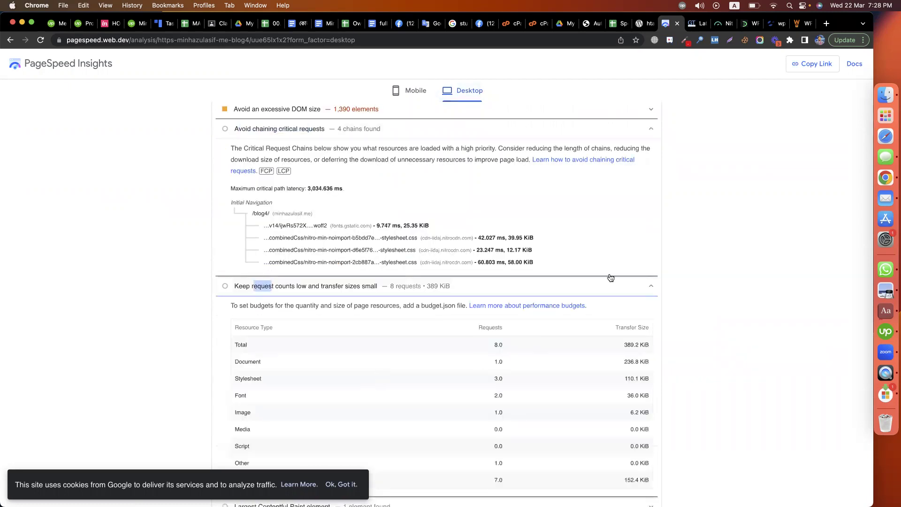
Review the speed optimization sheet's Async JavaScript instructions, and view the linked plugin page on wordpress.org.
{"action": "left_click", "coordinate": [617, 23]}
{"action": "scroll", "coordinate": [294, 295], "scroll_direction": "down", "scroll_amount": 5}
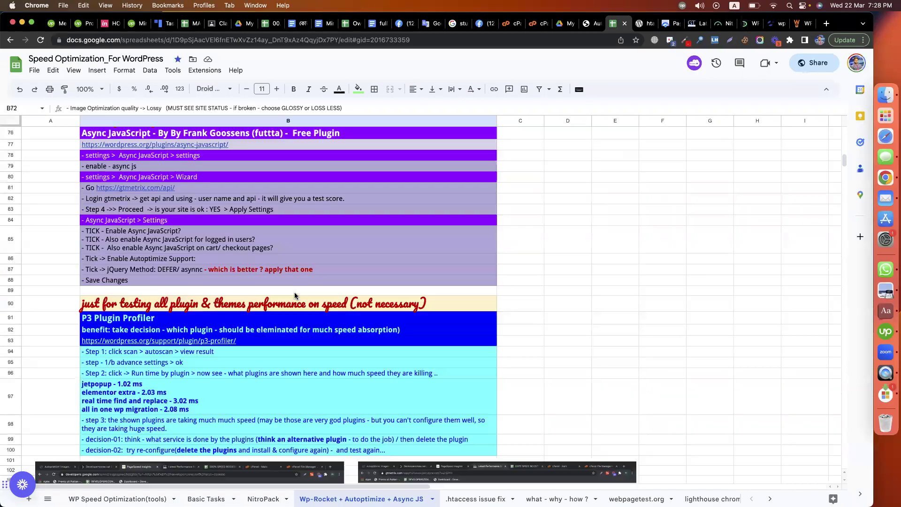
{"action": "scroll", "coordinate": [295, 295], "scroll_direction": "up", "scroll_amount": 3}
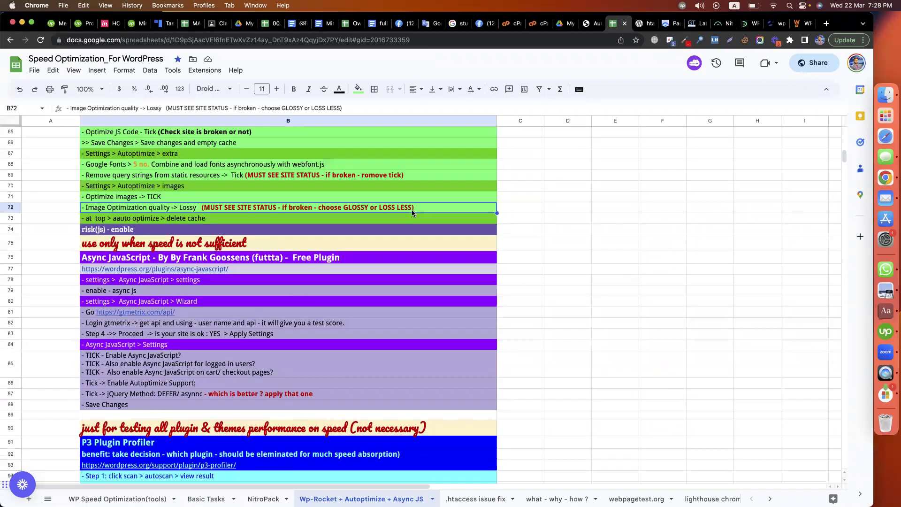
{"action": "left_click", "coordinate": [199, 271]}
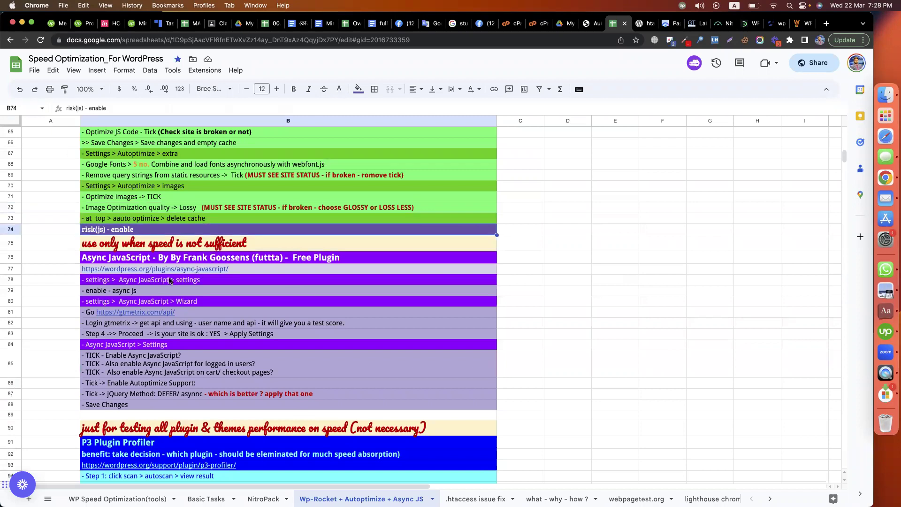
{"action": "left_click", "coordinate": [157, 286]}
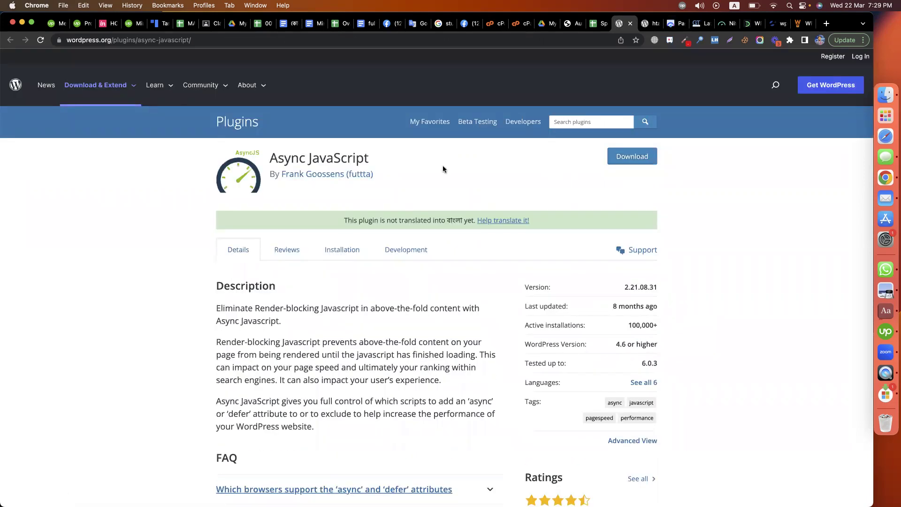
{"action": "left_click", "coordinate": [629, 24]}
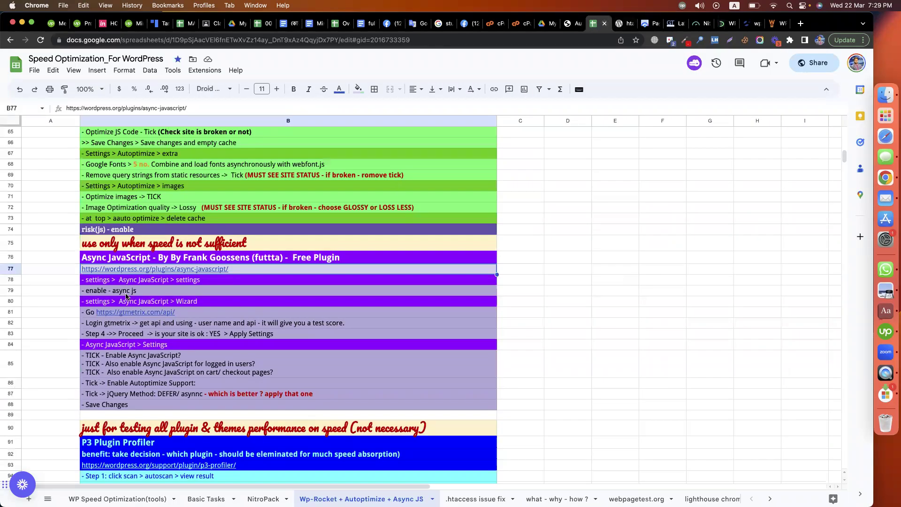
{"action": "left_click", "coordinate": [126, 293]}
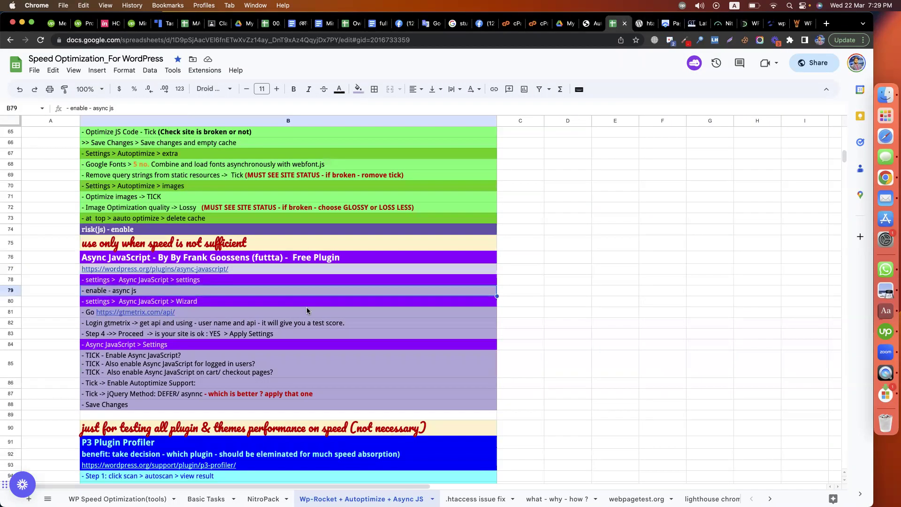
{"action": "left_click", "coordinate": [564, 308]}
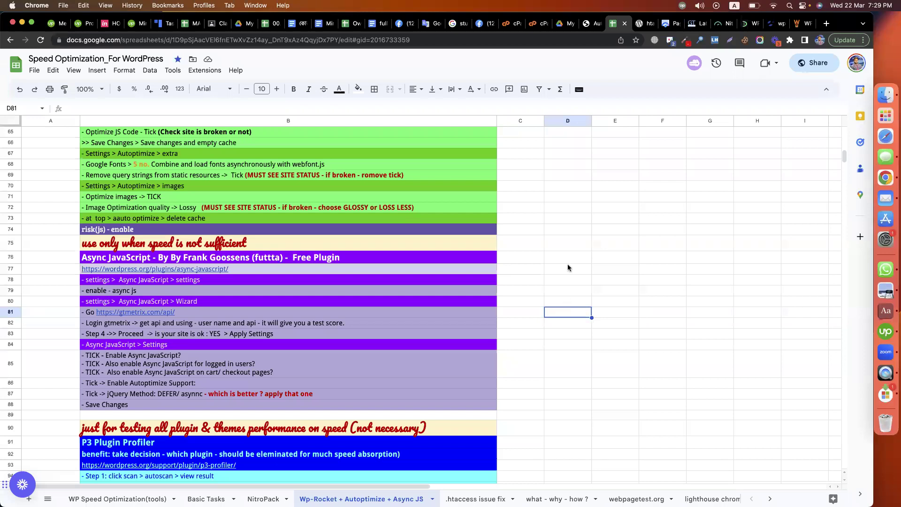
Glance at the WordPress htaccess documentation, and open the speed optimization spreadsheet's "what - why - how ?" sheet.
{"action": "scroll", "coordinate": [567, 263], "scroll_direction": "up", "scroll_amount": 13}
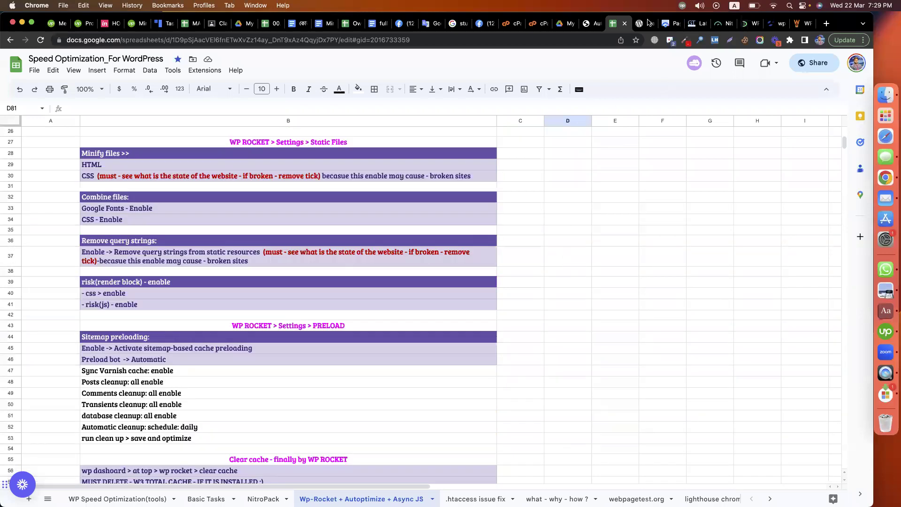
{"action": "left_click", "coordinate": [648, 22]}
{"action": "key", "text": "ctrl+shift+Tab"}
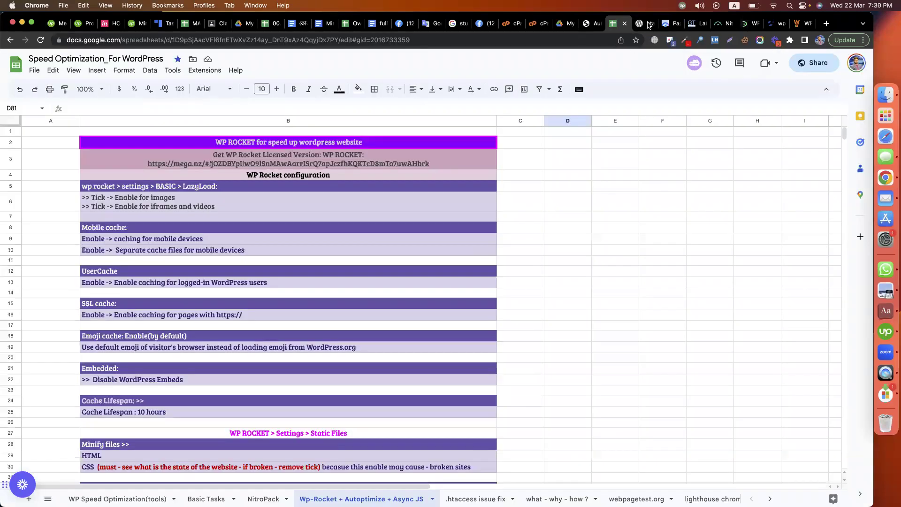
{"action": "key", "text": "ctrl+Tab"}
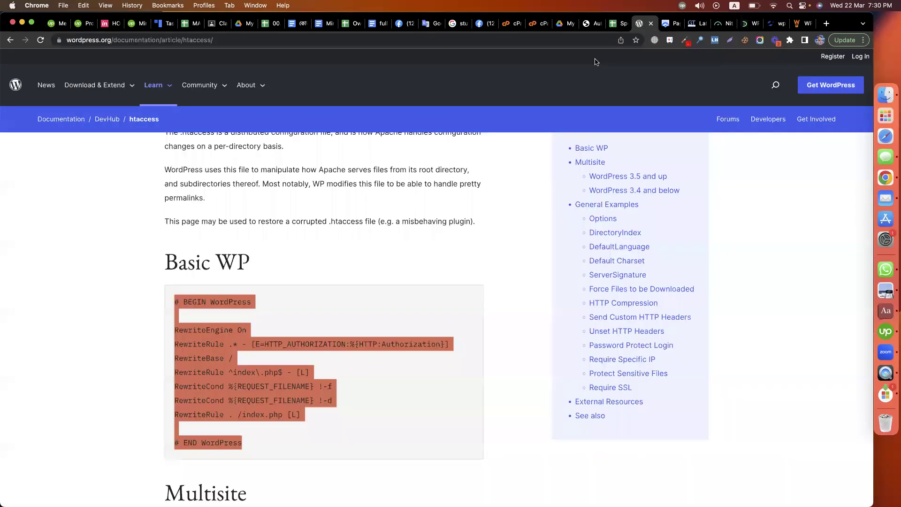
{"action": "left_click", "coordinate": [616, 23]}
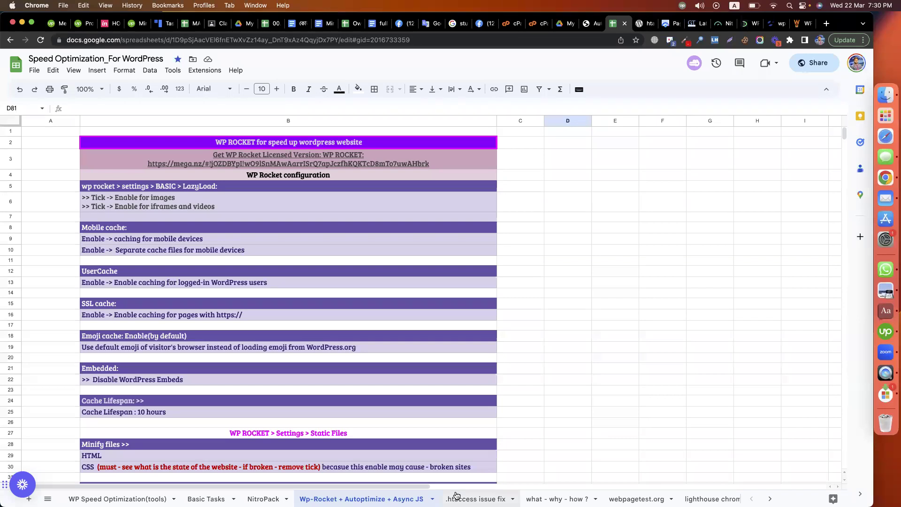
{"action": "scroll", "coordinate": [456, 495], "scroll_direction": "right", "scroll_amount": 3}
{"action": "left_click", "coordinate": [372, 498]}
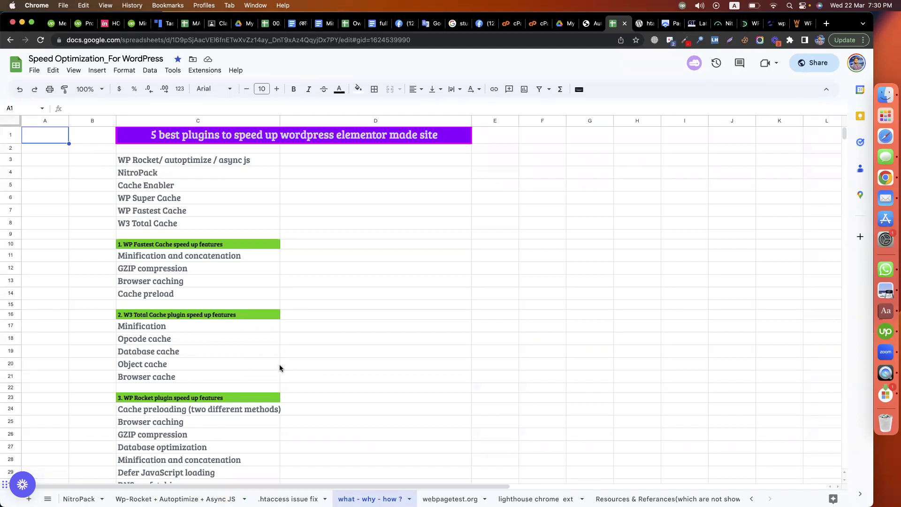
Go through the list of best speed-up plugins, from WP Rocket/ autoptimize / async js to W3 Total Cache.
{"action": "left_click", "coordinate": [160, 162]}
{"action": "left_click_drag", "start_coordinate": [160, 170], "coordinate": [160, 171]}
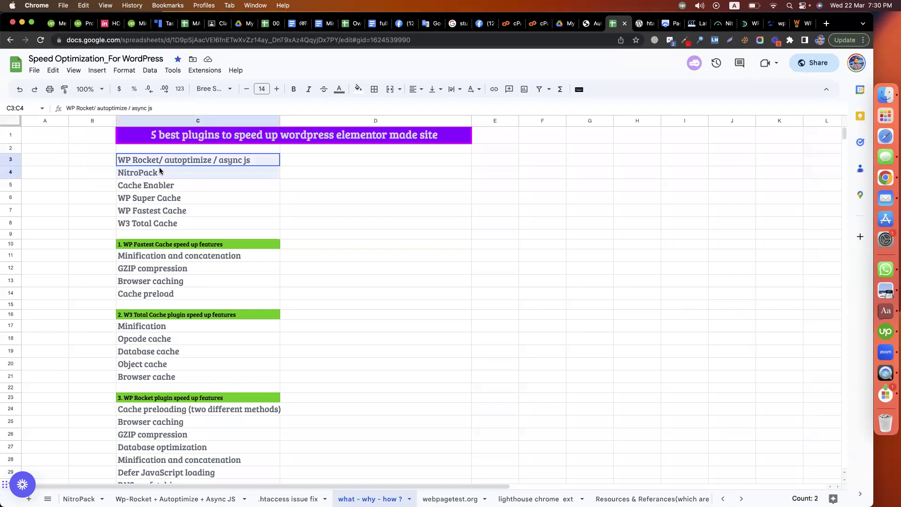
{"action": "left_click", "coordinate": [198, 186]}
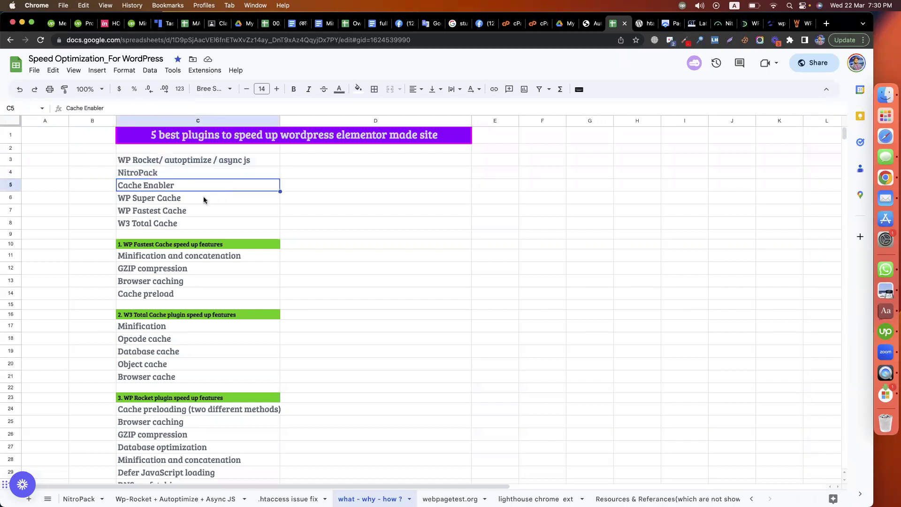
{"action": "left_click", "coordinate": [203, 199]}
{"action": "left_click", "coordinate": [216, 211]}
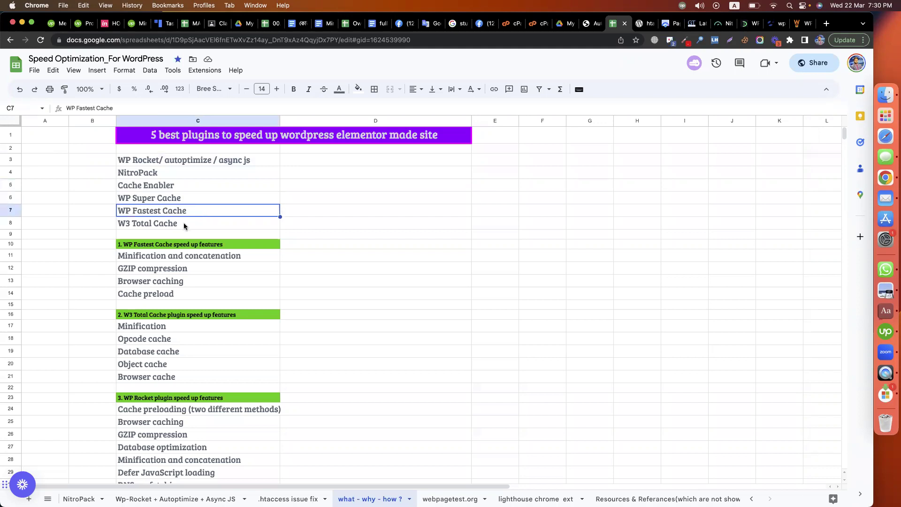
{"action": "left_click", "coordinate": [184, 224]}
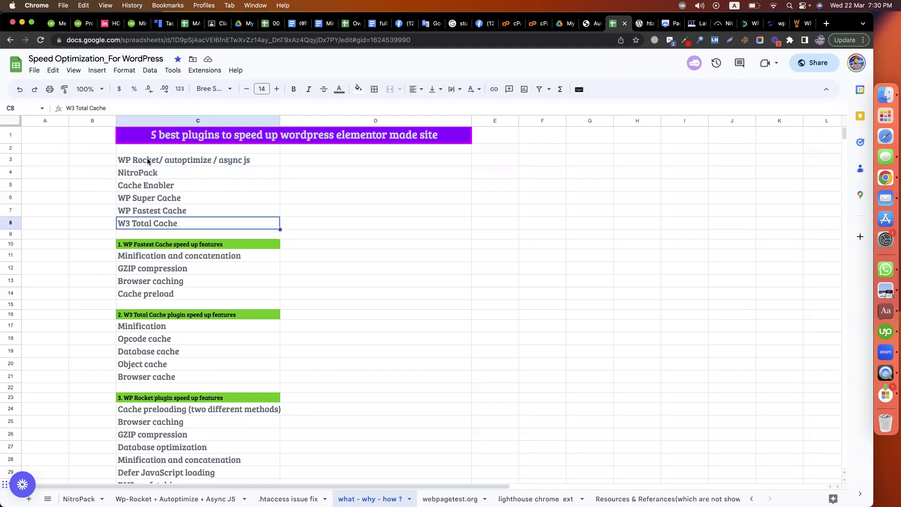
{"action": "key", "text": "super+shift+Up"}
{"action": "left_click", "coordinate": [327, 200]}
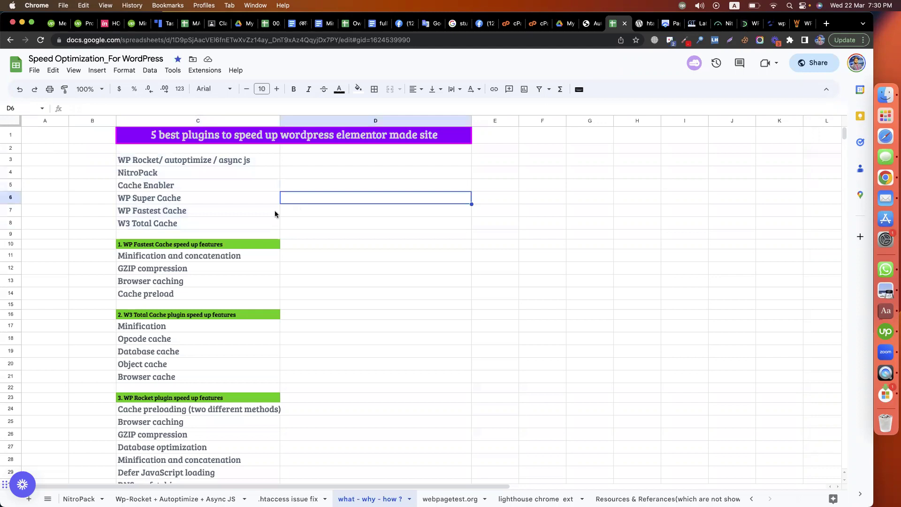
Insert two empty rows below the W3 Total Cache entry in the plugin list.
{"action": "left_click", "coordinate": [168, 224]}
{"action": "left_click", "coordinate": [10, 222]}
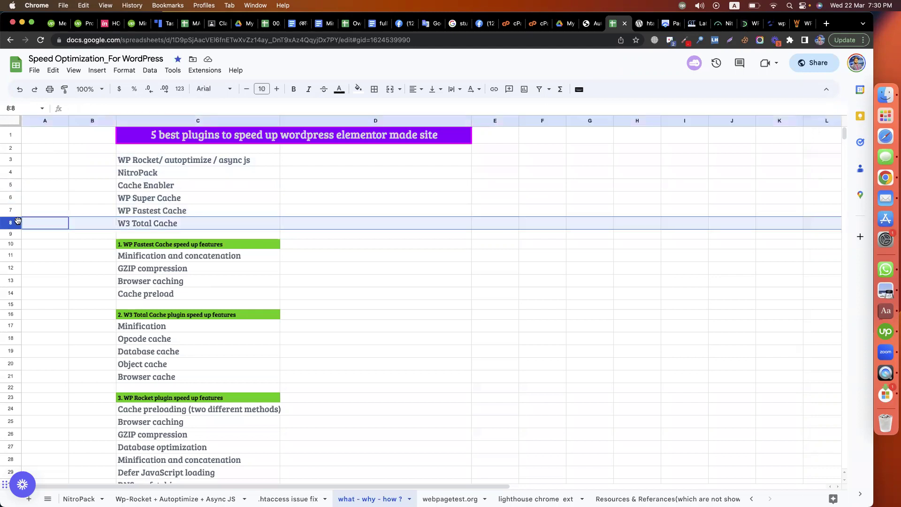
{"action": "right_click", "coordinate": [18, 223]}
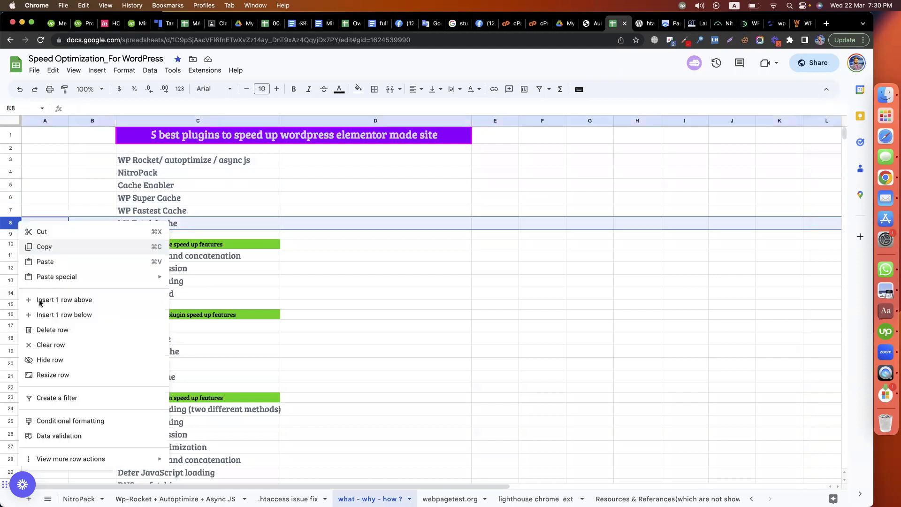
{"action": "left_click", "coordinate": [46, 315]}
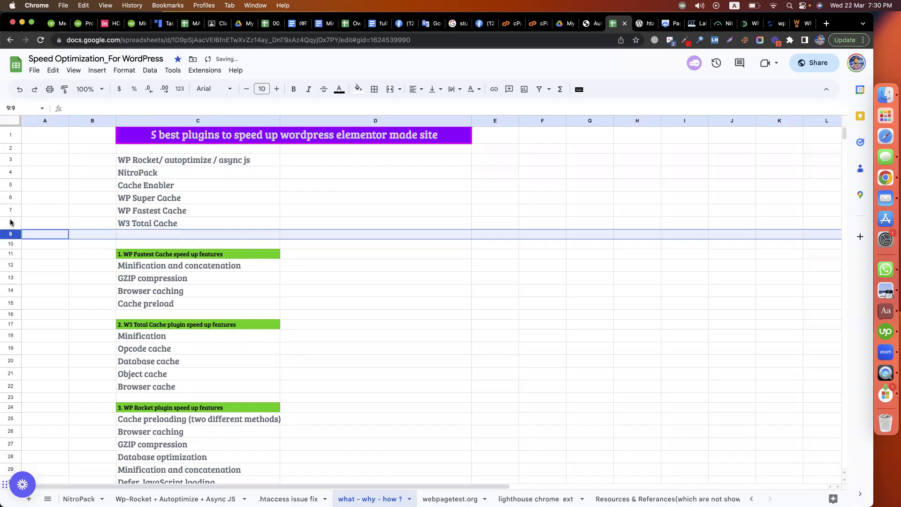
{"action": "left_click", "coordinate": [11, 220]}
{"action": "right_click", "coordinate": [11, 220]}
{"action": "left_click", "coordinate": [61, 314]}
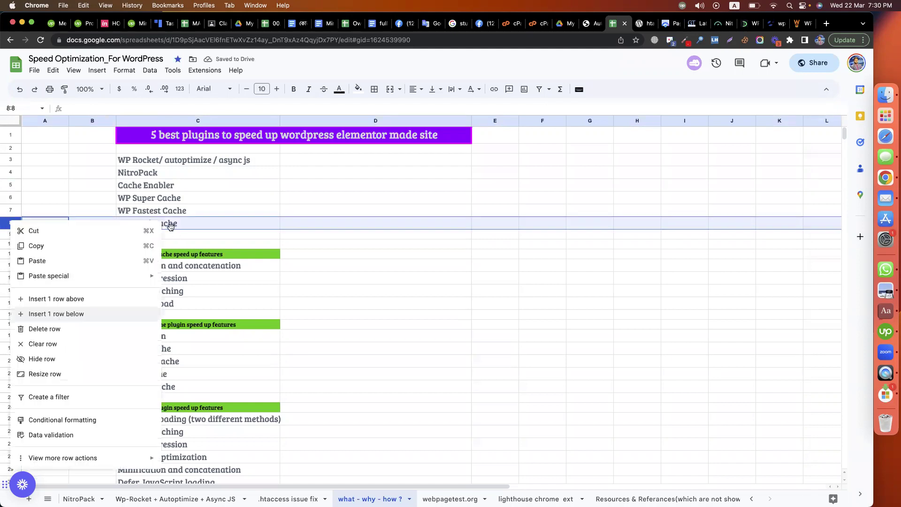
Copy the W3 Total Cache entry into cell C9 and replace its text with "Autoptimize".
{"action": "left_click", "coordinate": [167, 226]}
{"action": "key", "text": "super+c"}
{"action": "key", "text": "Down"}
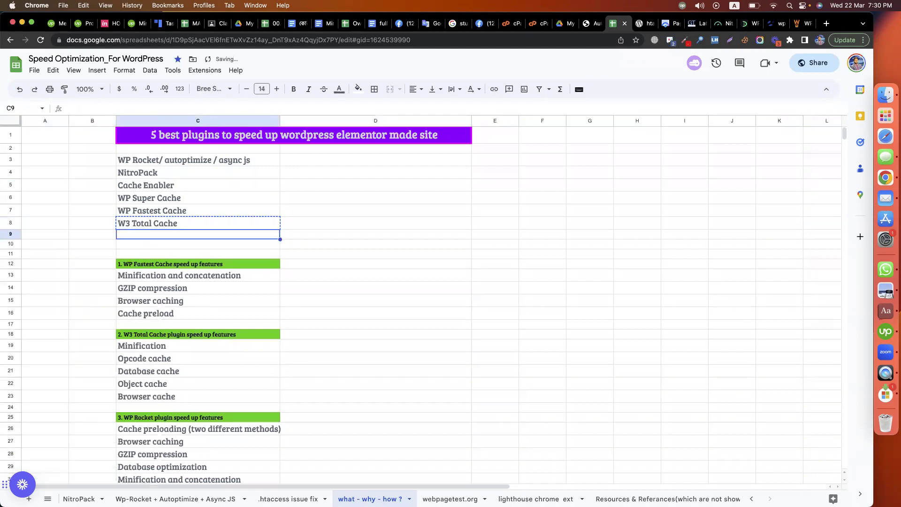
{"action": "key", "text": "super+v"}
{"action": "triple_click", "coordinate": [162, 235]}
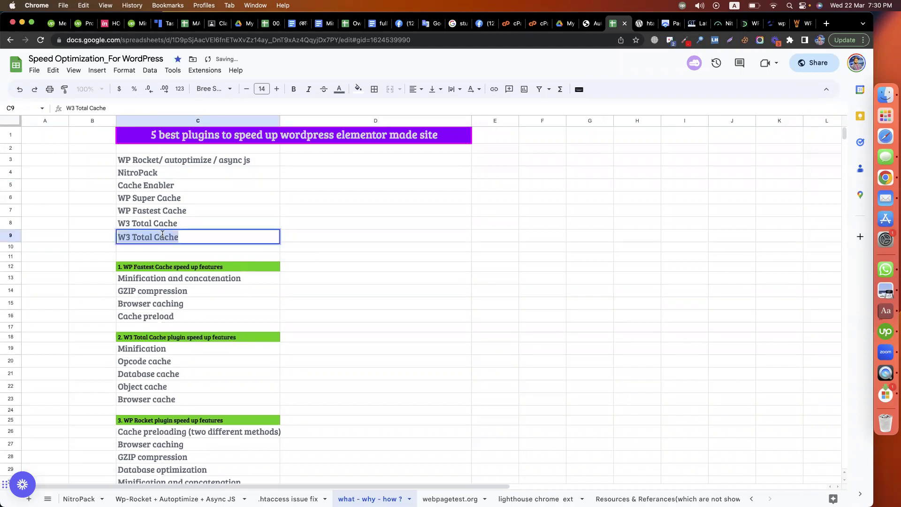
{"action": "type", "text": "Autopti"}
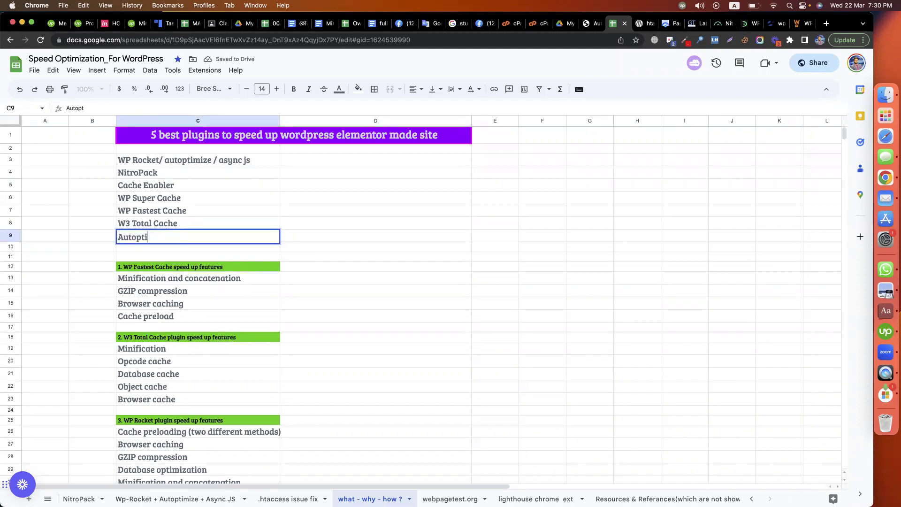
{"action": "type", "text": "mize"}
{"action": "key", "text": "Return"}
Paste the copied entry into cell C10 and replace its text with "Async Js".
{"action": "key", "text": "super+v"}
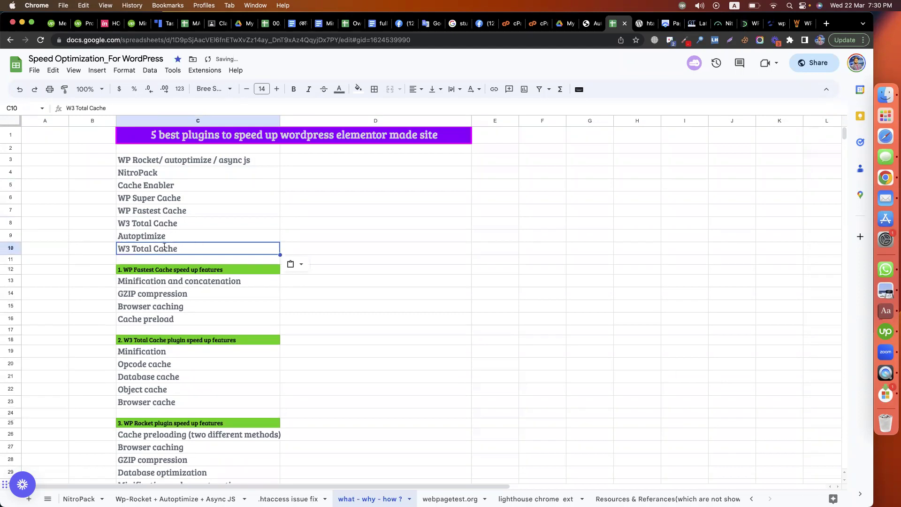
{"action": "triple_click", "coordinate": [165, 248]}
{"action": "type", "text": "Async Js"}
{"action": "left_click", "coordinate": [448, 257]}
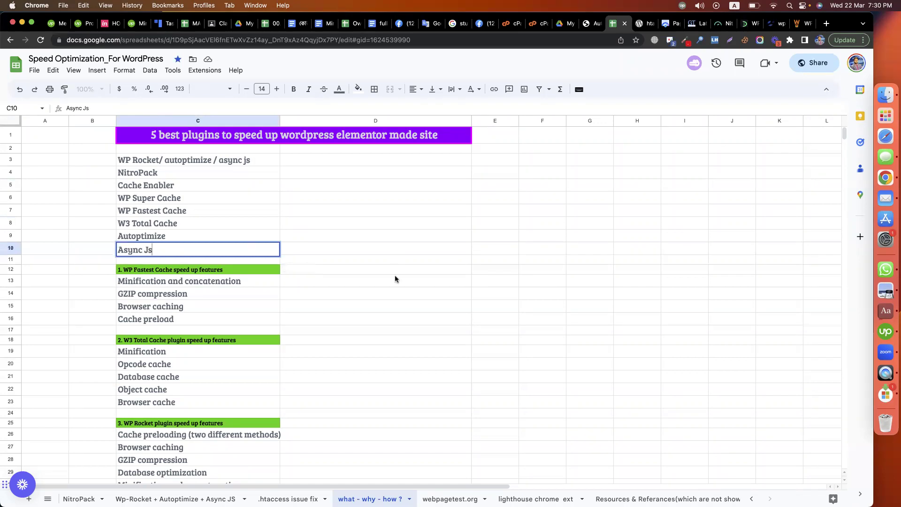
Review the WP Fastest Cache speed up features, including minification and concatenation and GZIP compression.
{"action": "scroll", "coordinate": [223, 318], "scroll_direction": "down", "scroll_amount": 2}
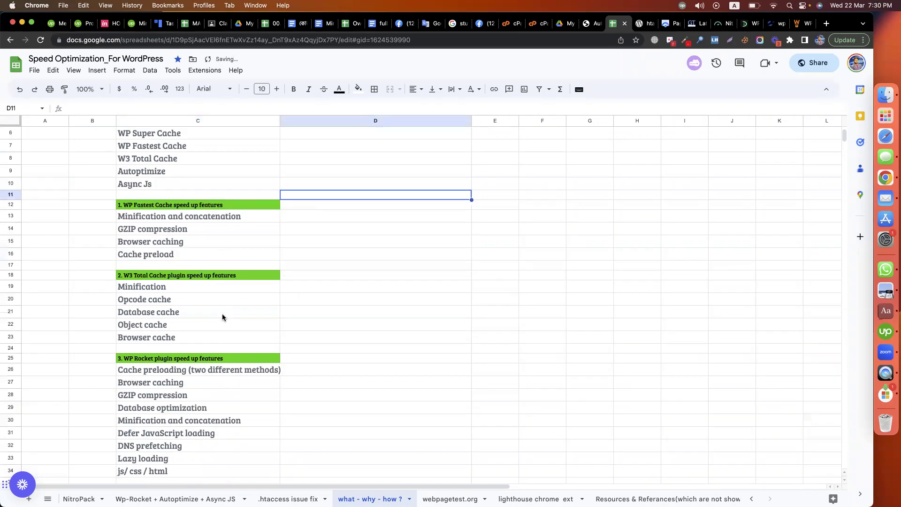
{"action": "left_click", "coordinate": [171, 204]}
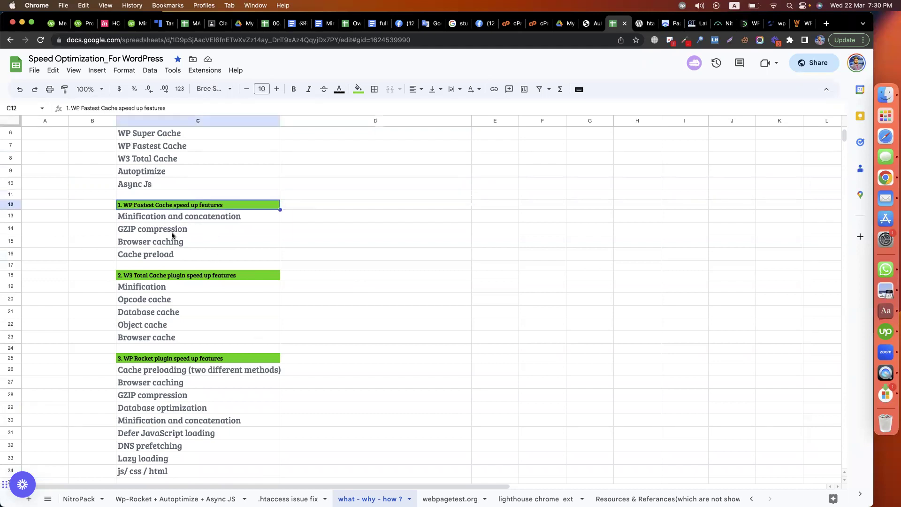
{"action": "scroll", "coordinate": [172, 234], "scroll_direction": "up", "scroll_amount": 3}
{"action": "left_click", "coordinate": [147, 214]}
{"action": "left_click", "coordinate": [154, 283]}
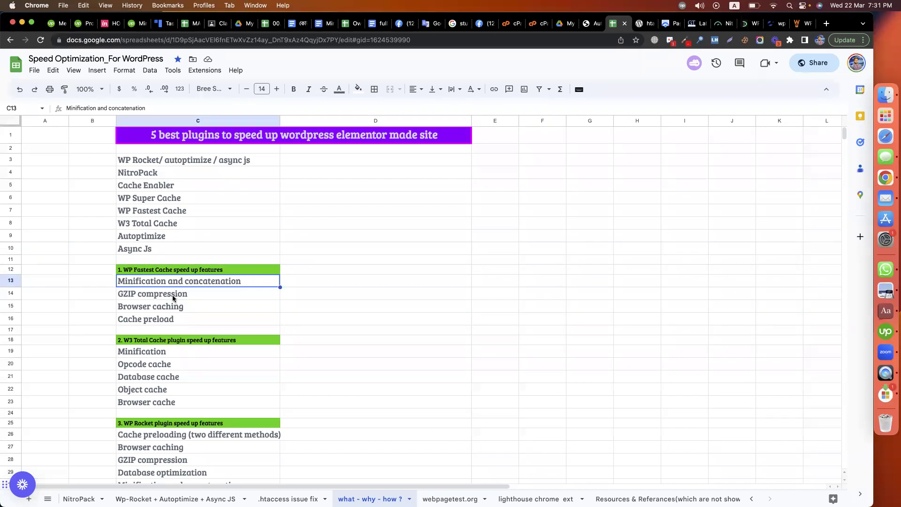
{"action": "left_click", "coordinate": [173, 295]}
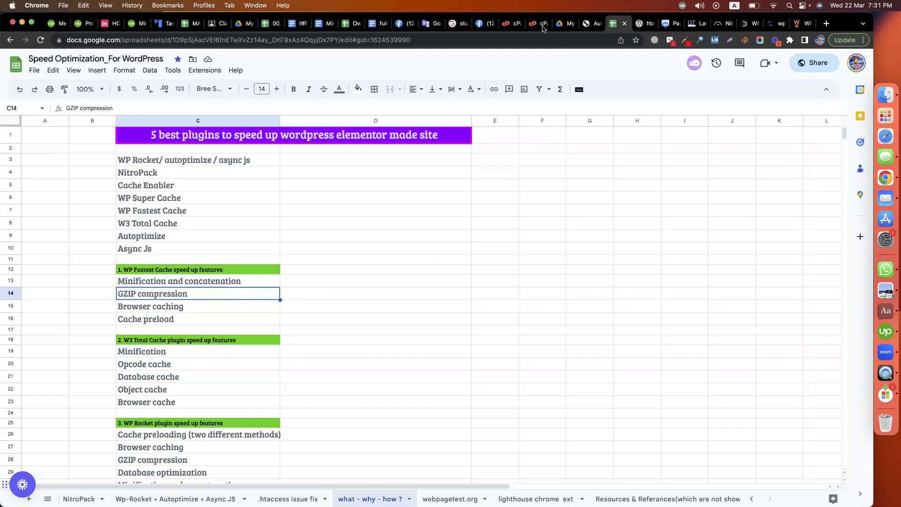
Check the blog4 site files in cPanel File Manager and the site's GTmetrix performance report.
{"action": "key", "text": "ctrl+shift+Tab"}
{"action": "key", "text": "ctrl+shift+Tab"}
{"action": "key", "text": "ctrl+shift+Tab"}
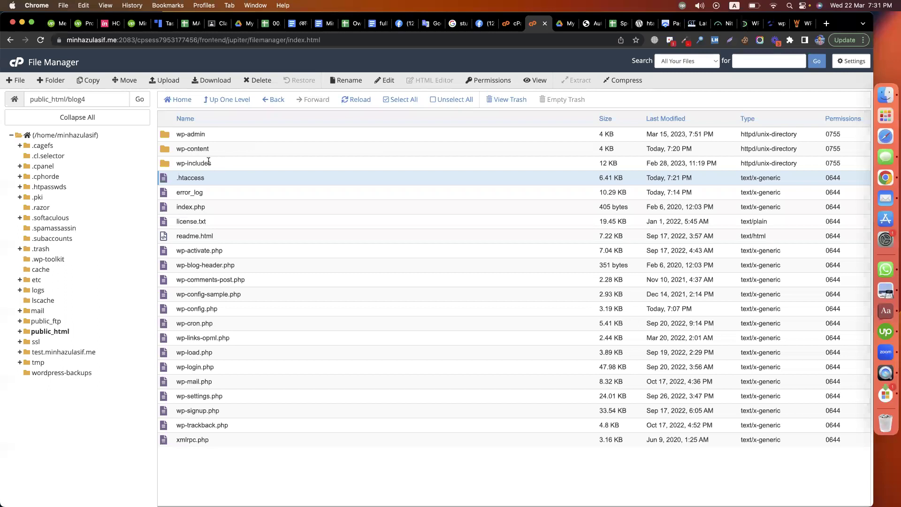
{"action": "left_click", "coordinate": [208, 161]}
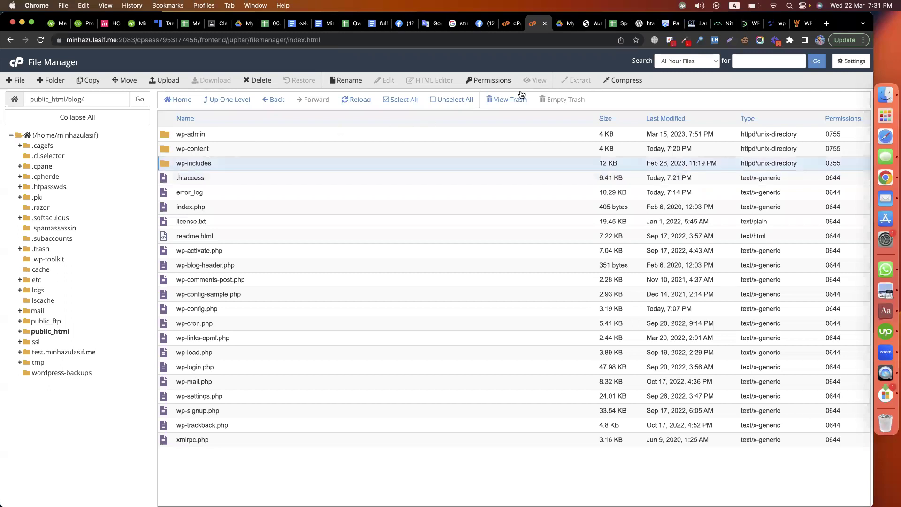
{"action": "left_click", "coordinate": [696, 27]}
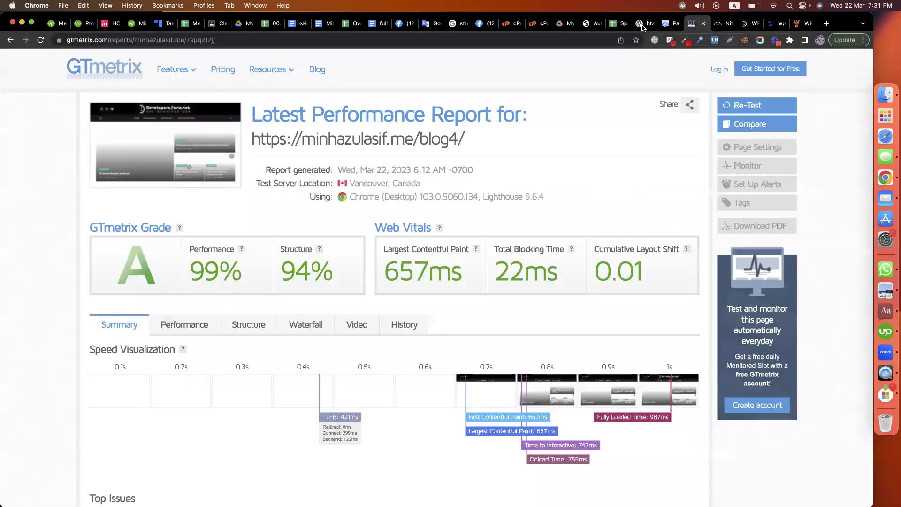
Return to the speed optimization sheet and review the WP Fastest Cache browser caching and cache preload entries plus the W3 Total Cache features.
{"action": "left_click", "coordinate": [619, 25]}
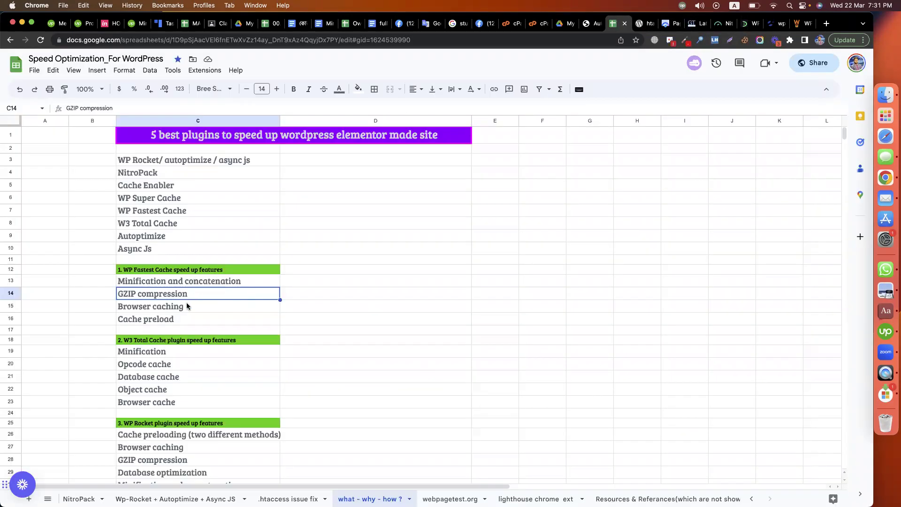
{"action": "left_click", "coordinate": [187, 304]}
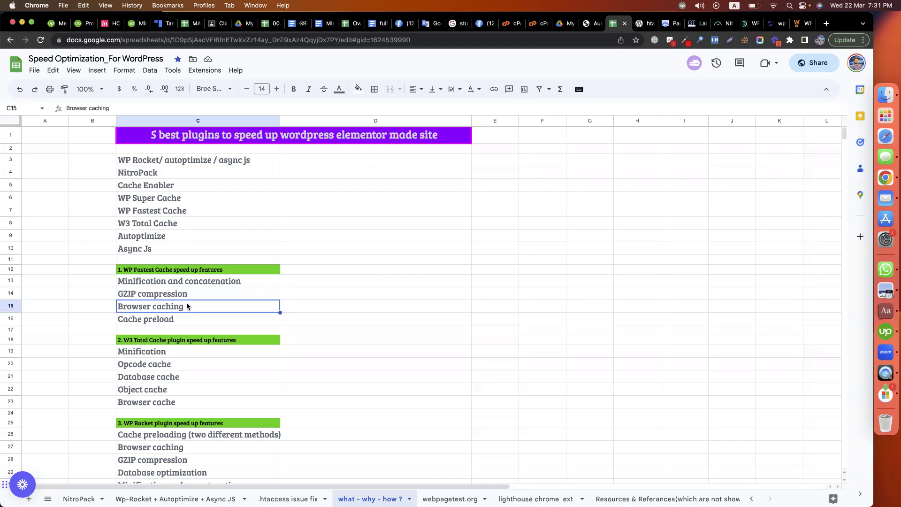
{"action": "key", "text": "Down"}
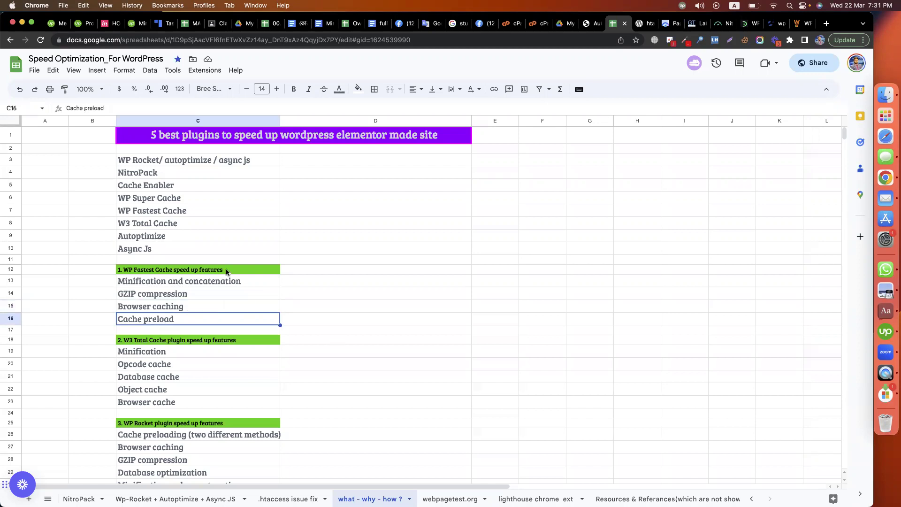
{"action": "scroll", "coordinate": [227, 270], "scroll_direction": "down", "scroll_amount": 3}
{"action": "left_click_drag", "start_coordinate": [162, 238], "coordinate": [197, 288]}
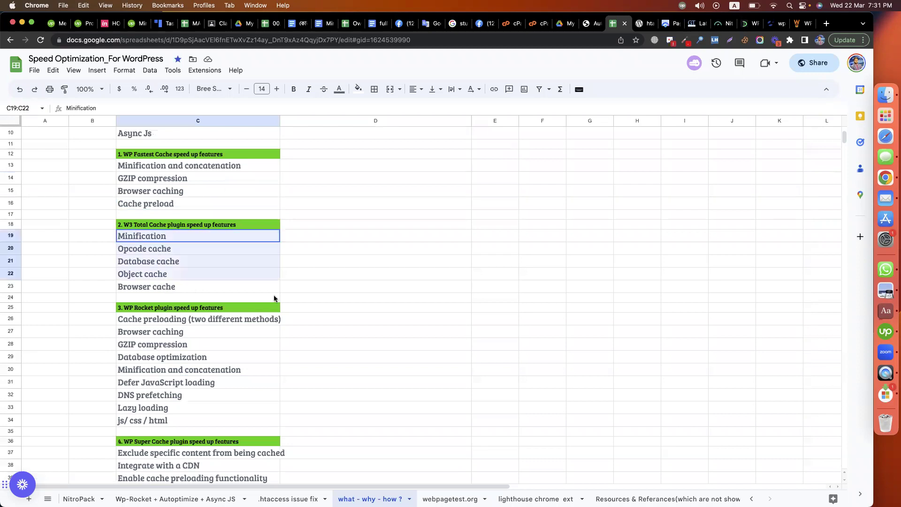
{"action": "scroll", "coordinate": [277, 281], "scroll_direction": "down", "scroll_amount": 1}
{"action": "scroll", "coordinate": [146, 204], "scroll_direction": "down", "scroll_amount": 2}
Review the WP Rocket plugin speed up features, including browser caching and database optimization.
{"action": "left_click_drag", "start_coordinate": [147, 204], "coordinate": [162, 308]}
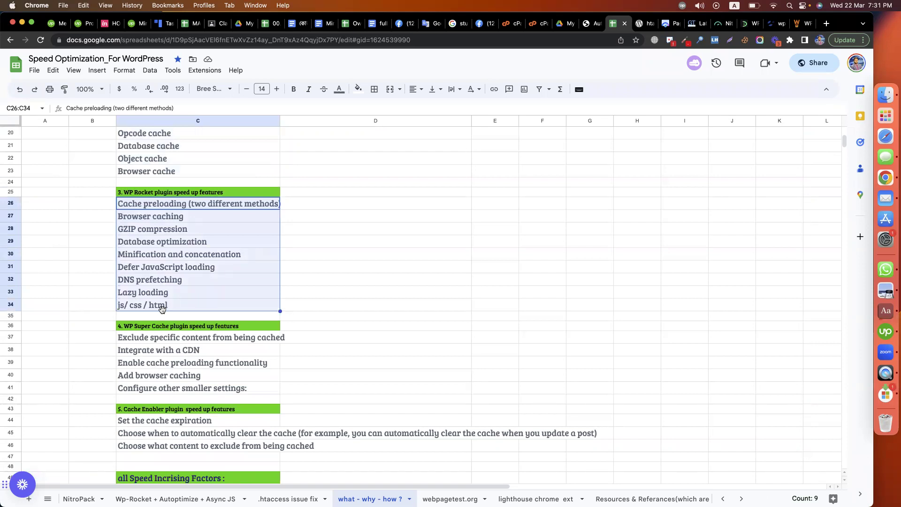
{"action": "left_click", "coordinate": [191, 220]}
{"action": "left_click", "coordinate": [228, 245]}
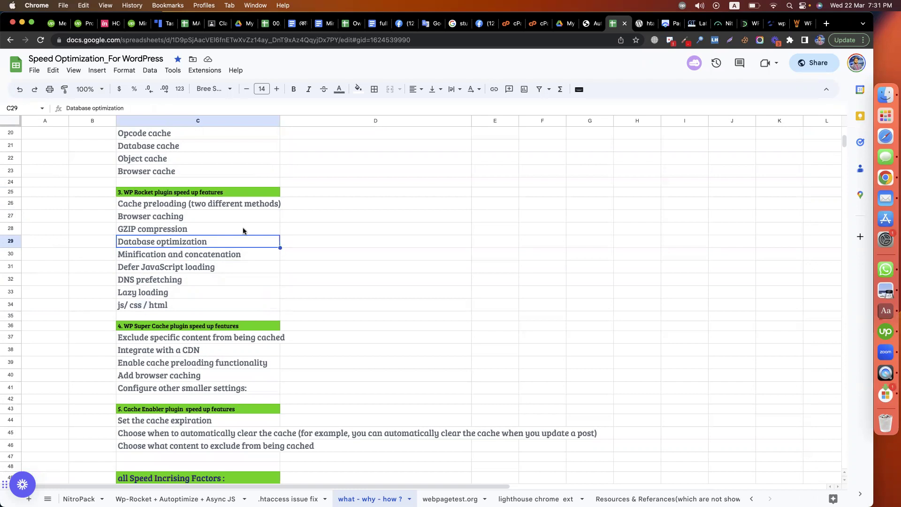
Switch to cPanel, open phpMyAdmin and examine the tables of the blog3 WordPress database.
{"action": "left_click", "coordinate": [535, 24]}
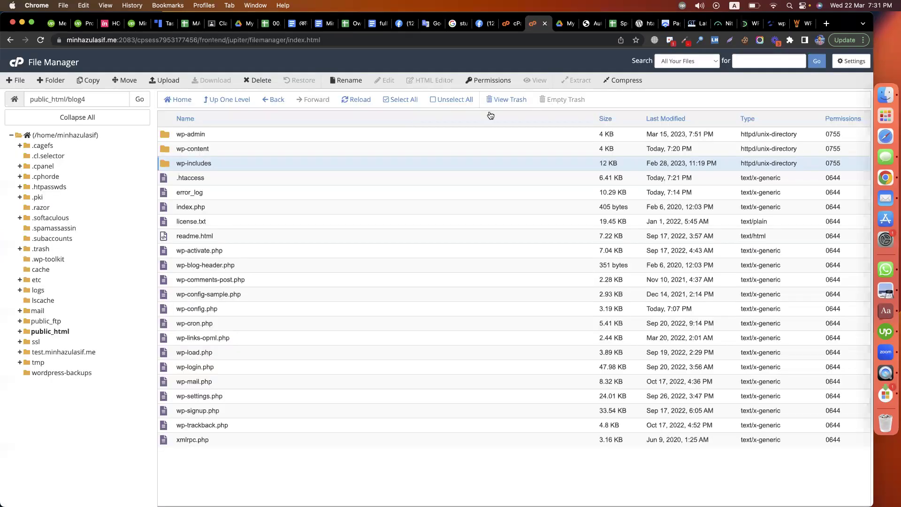
{"action": "left_click", "coordinate": [506, 24]}
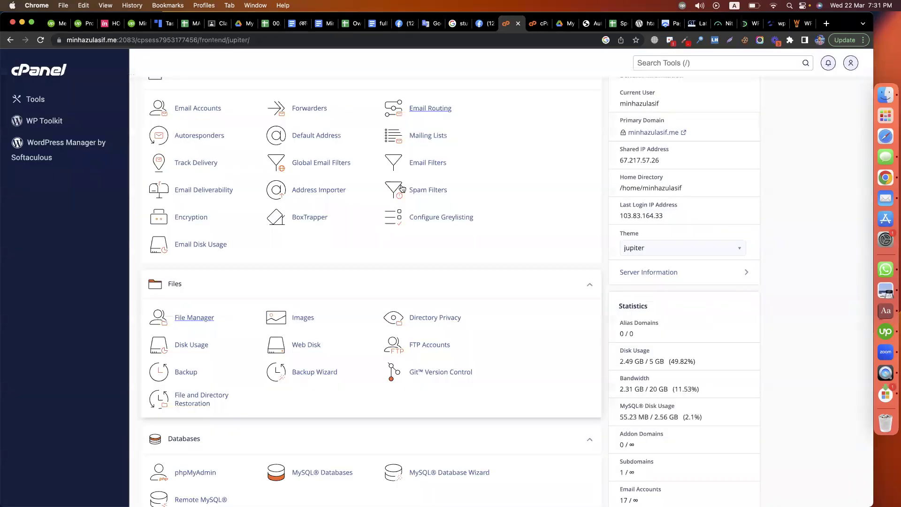
{"action": "scroll", "coordinate": [620, 121], "scroll_direction": "up", "scroll_amount": 3}
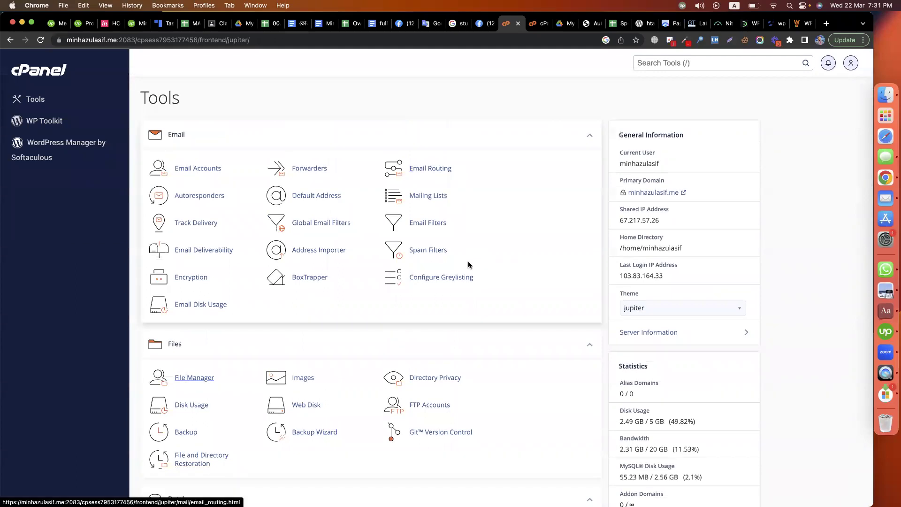
{"action": "scroll", "coordinate": [468, 260], "scroll_direction": "down", "scroll_amount": 5}
{"action": "scroll", "coordinate": [320, 277], "scroll_direction": "down", "scroll_amount": 5}
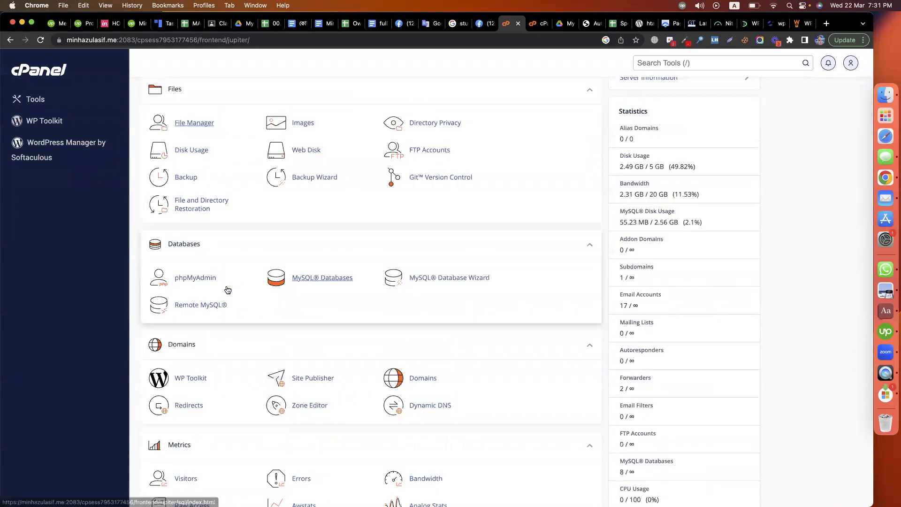
{"action": "left_click", "coordinate": [208, 281]}
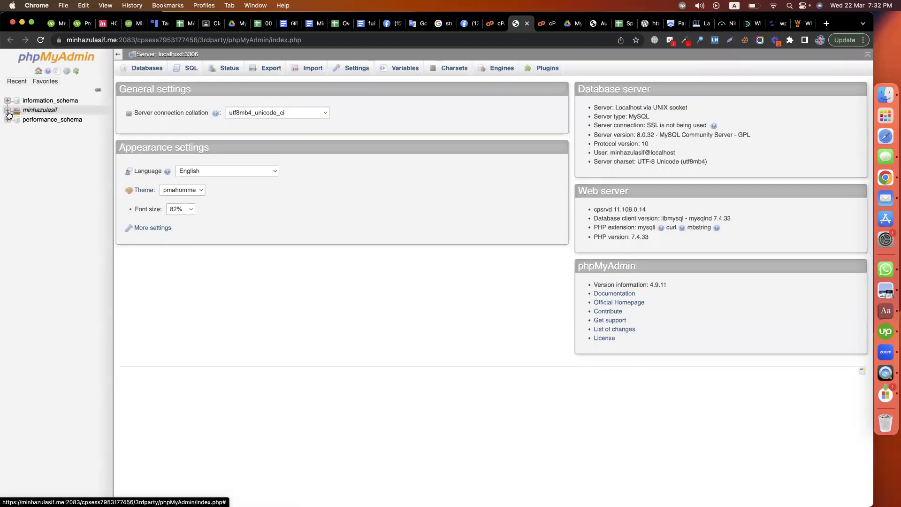
{"action": "left_click", "coordinate": [7, 111]}
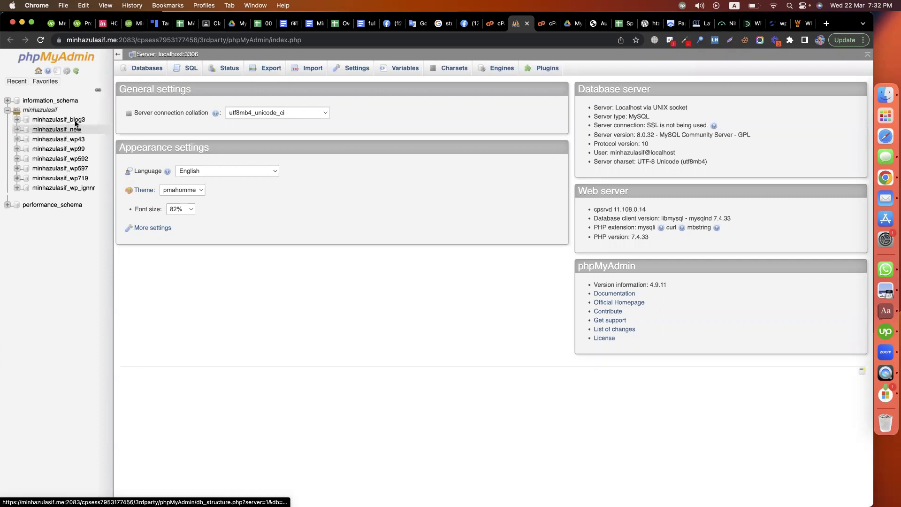
{"action": "left_click", "coordinate": [76, 121]}
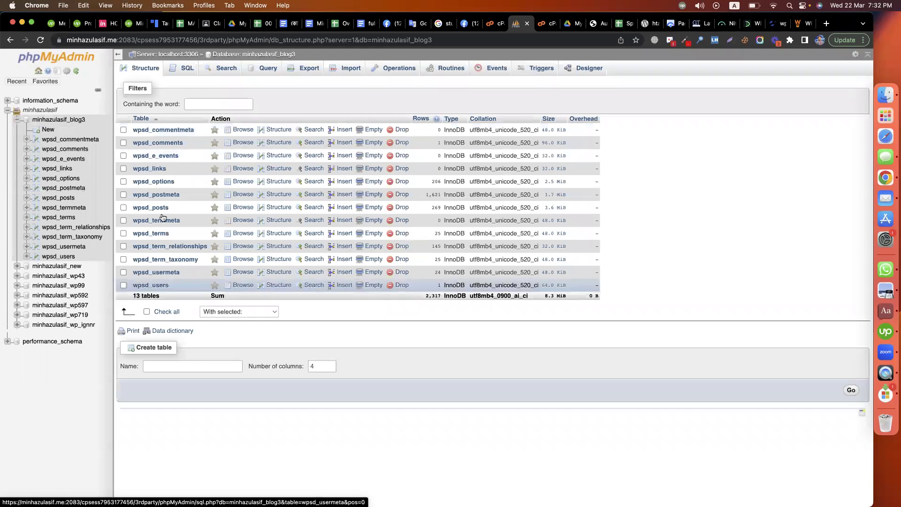
{"action": "left_click", "coordinate": [164, 273]}
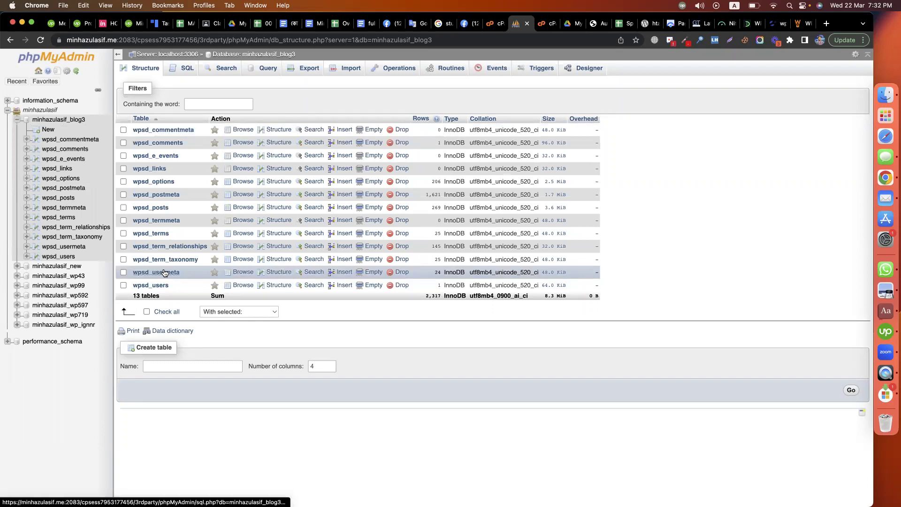
Return to the sheet and review the remaining WP Rocket features, from minification and JavaScript deferral to DNS prefetching and lazy loading.
{"action": "left_click", "coordinate": [621, 24]}
{"action": "left_click", "coordinate": [230, 254]}
{"action": "left_click", "coordinate": [255, 270]}
{"action": "left_click", "coordinate": [213, 283]}
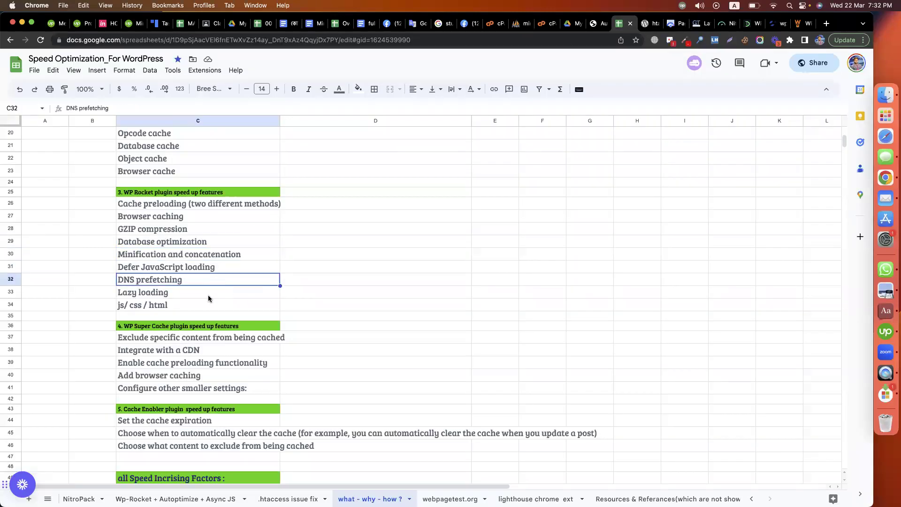
{"action": "left_click_drag", "start_coordinate": [193, 302], "coordinate": [225, 203]}
Examine the list of all speed increasing factors, selecting its entries from Enable compression to Lazy loading.
{"action": "scroll", "coordinate": [331, 262], "scroll_direction": "down", "scroll_amount": 10}
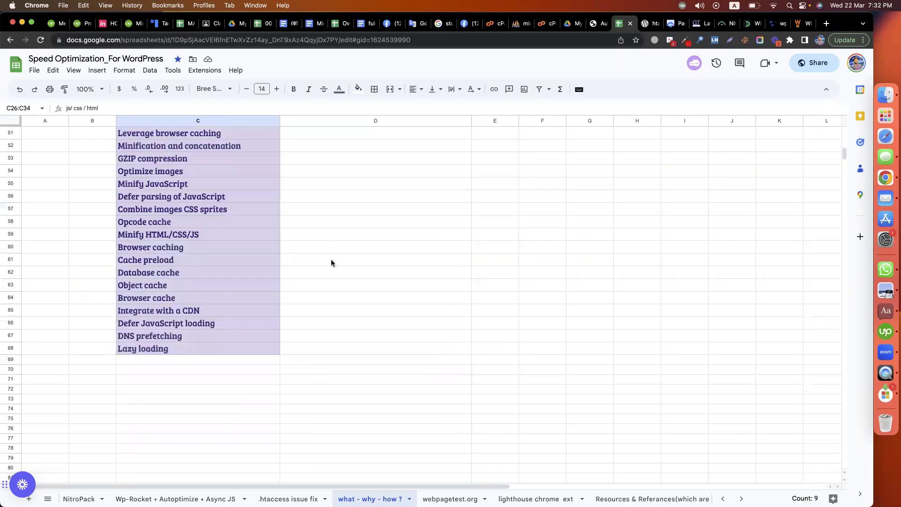
{"action": "scroll", "coordinate": [331, 262], "scroll_direction": "up", "scroll_amount": 2}
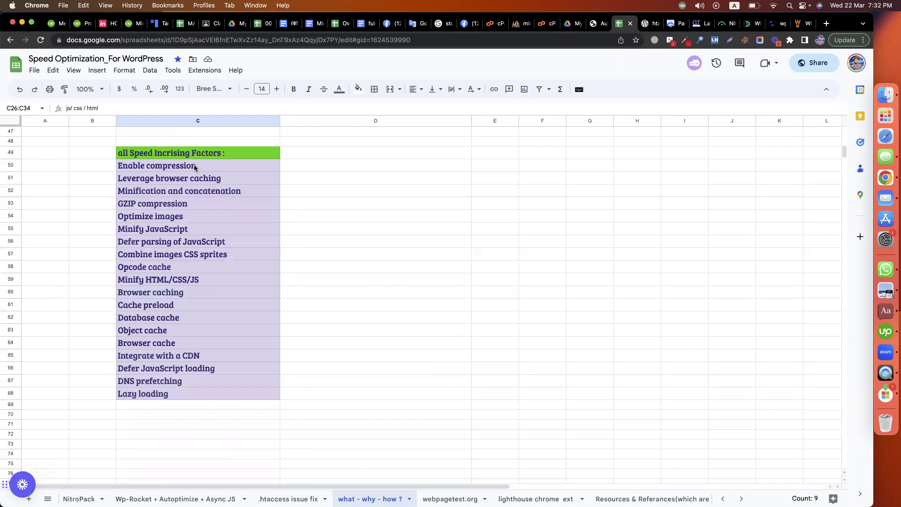
{"action": "left_click", "coordinate": [197, 167]}
{"action": "left_click_drag", "start_coordinate": [199, 368], "coordinate": [199, 393]}
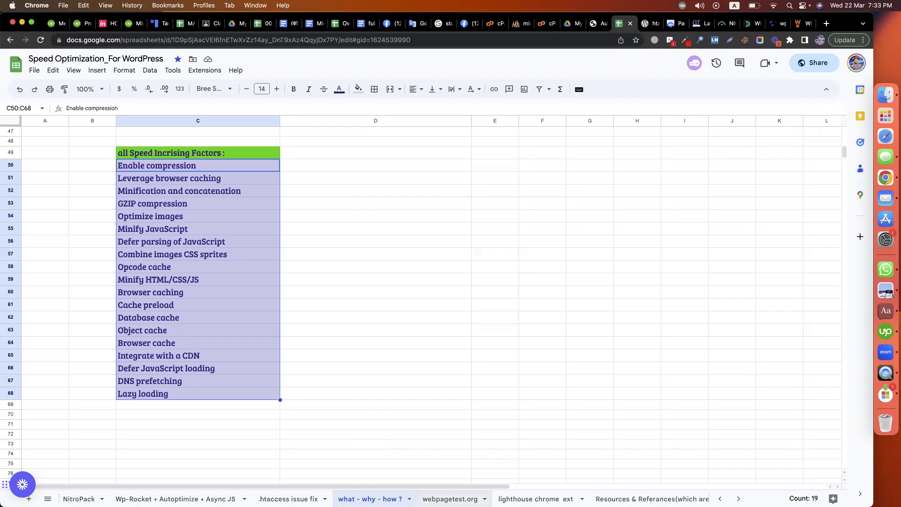
Look through the webpagetest.org, lighthouse chrome ext and WP Speed Optimization(tools) sheets.
{"action": "left_click", "coordinate": [449, 499]}
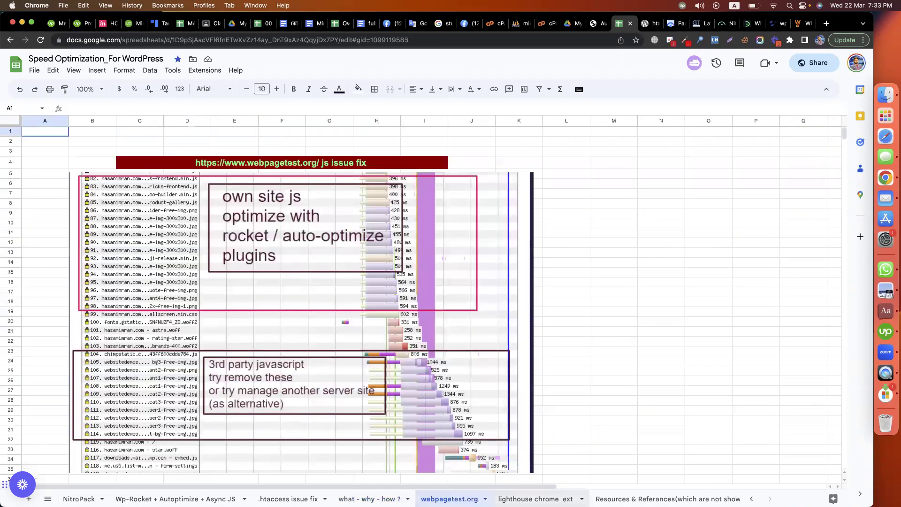
{"action": "left_click", "coordinate": [539, 498]}
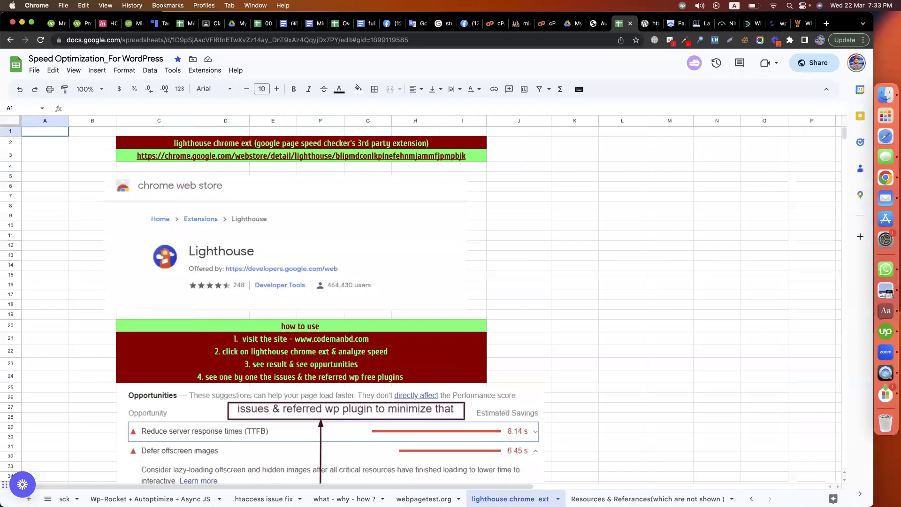
{"action": "key", "text": "alt+Up"}
{"action": "key", "text": "alt+Down"}
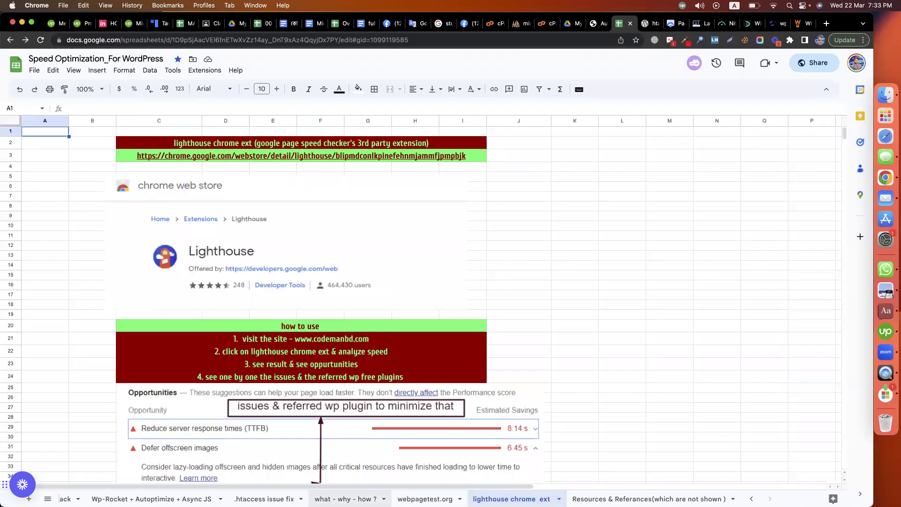
{"action": "key", "text": "alt+Down"}
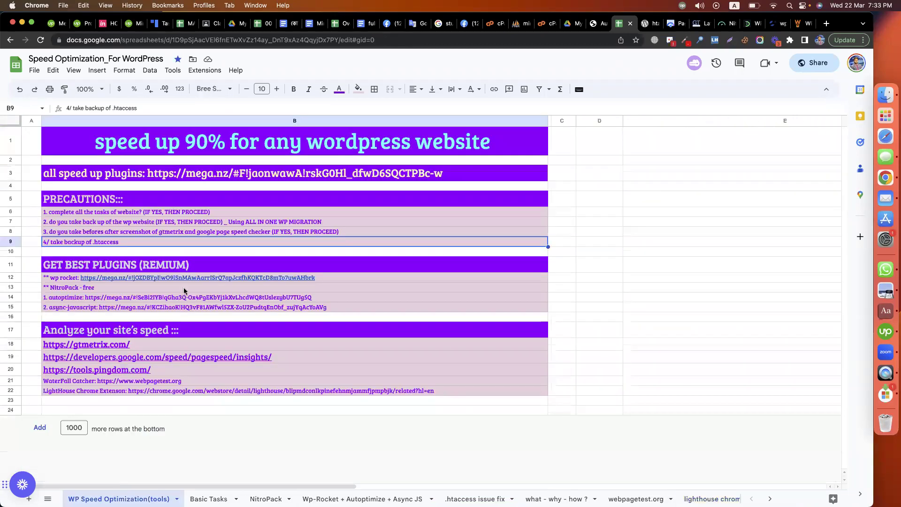
Look through the Basic Tasks, NitroPack and Wp-Rocket + Autoptimize + Async JS sheets.
{"action": "left_click", "coordinate": [204, 497]}
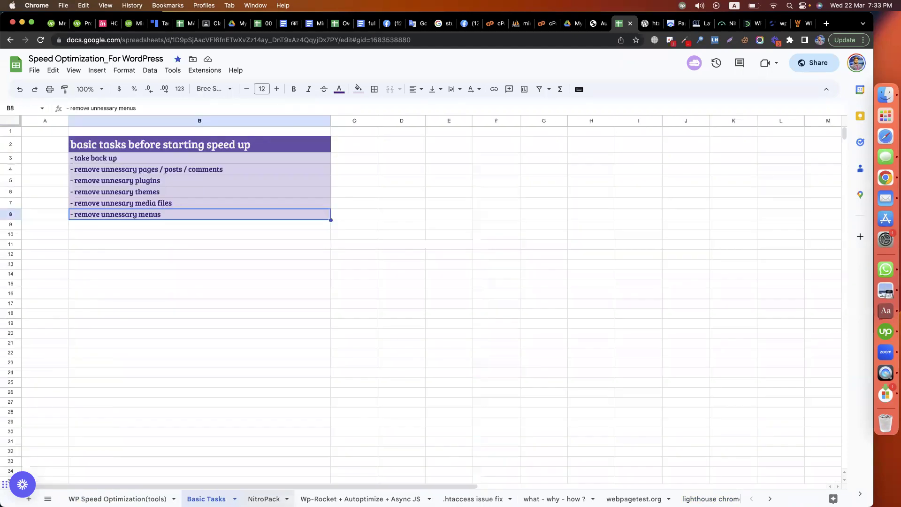
{"action": "key", "text": "alt+Down"}
{"action": "key", "text": "alt+Down"}
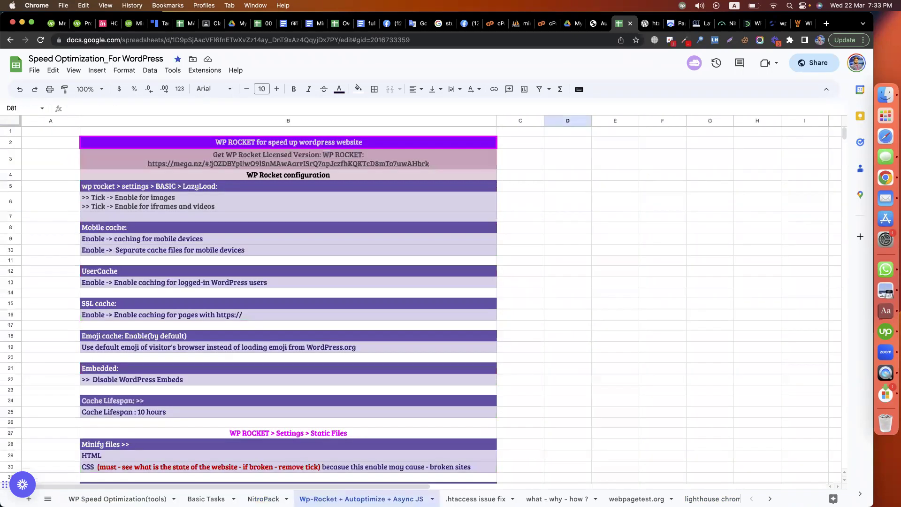
{"action": "key", "text": "alt+Up"}
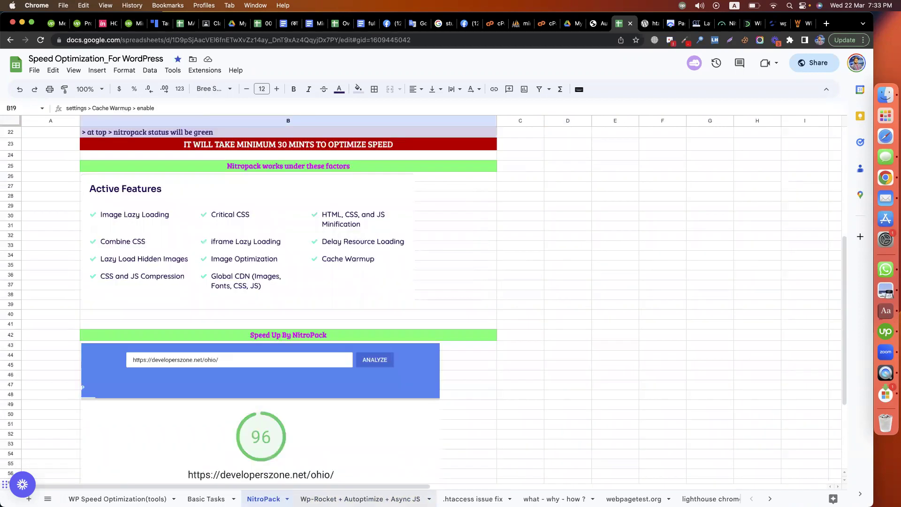
{"action": "key", "text": "alt+Down"}
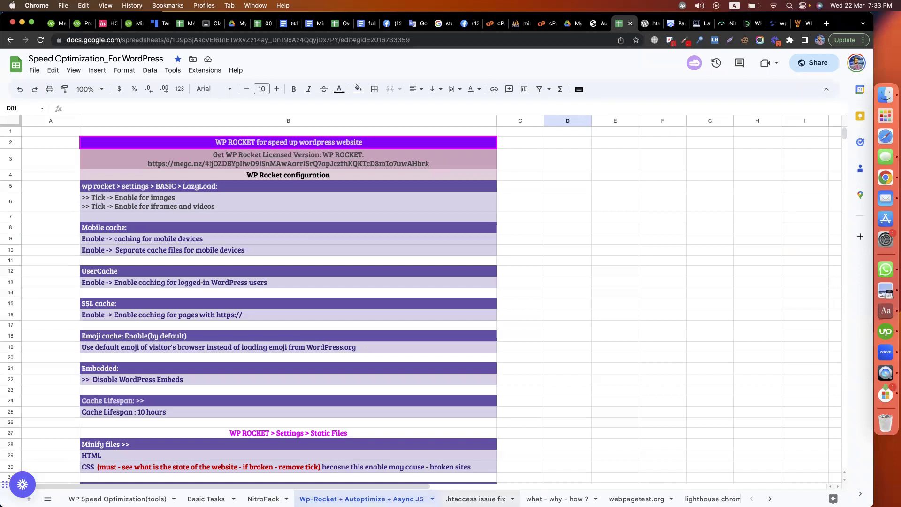
View the .htaccess issue fix sheet, then go over the speed increasing factors in the what - why - how ? sheet.
{"action": "left_click", "coordinate": [475, 498]}
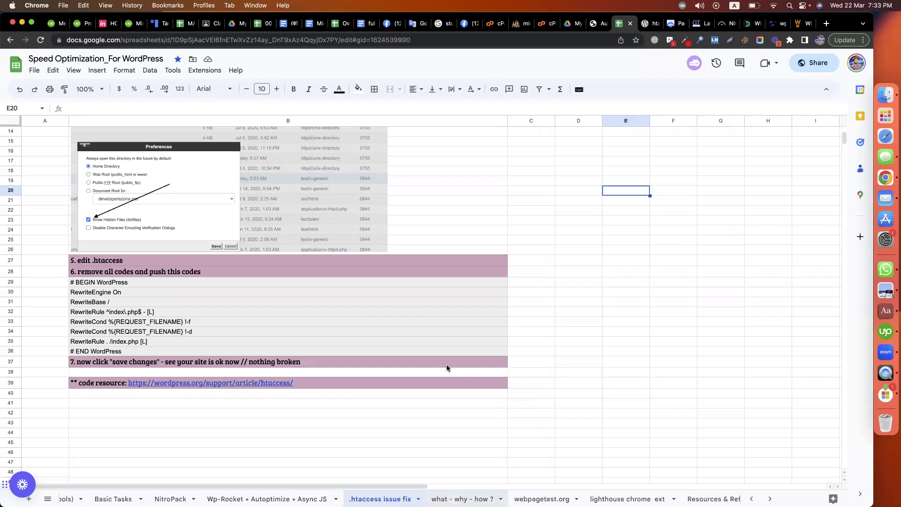
{"action": "key", "text": "alt+Down"}
{"action": "left_click_drag", "start_coordinate": [239, 168], "coordinate": [237, 398]}
{"action": "left_click", "coordinate": [409, 319]}
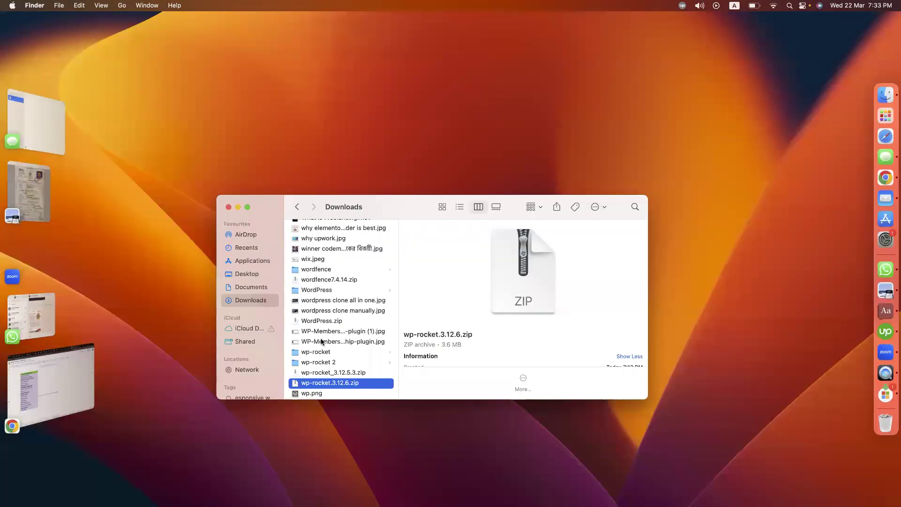
Switch to the Downloads folder in Finder and look through the files from names beginning with "ul" onward.
{"action": "key", "text": "u"}
{"action": "key", "text": "l"}
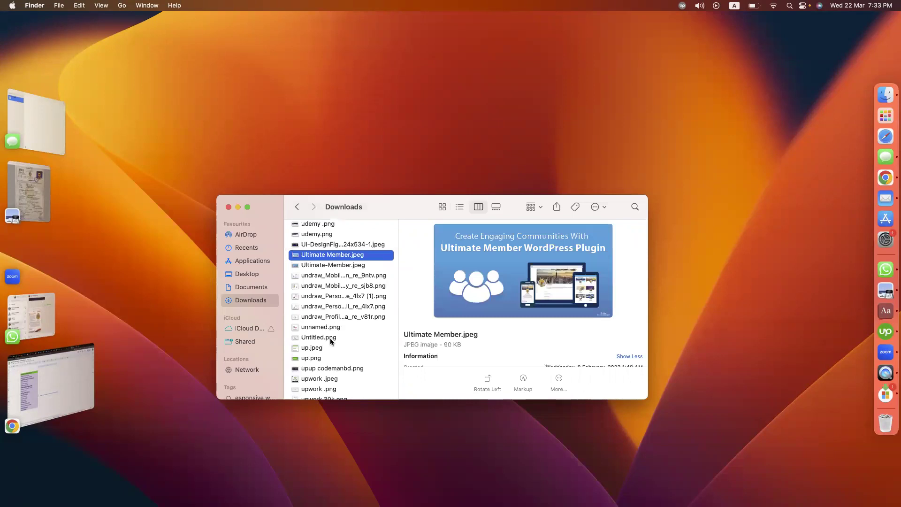
{"action": "scroll", "coordinate": [330, 338], "scroll_direction": "down", "scroll_amount": 4}
{"action": "scroll", "coordinate": [330, 339], "scroll_direction": "down", "scroll_amount": 6}
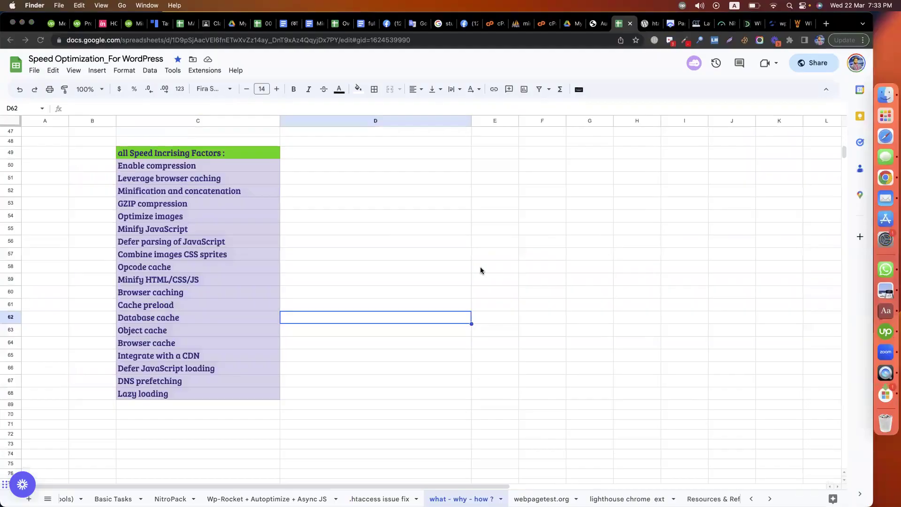
Return to the browser and open YouTube in a new tab.
{"action": "left_click", "coordinate": [228, 207]}
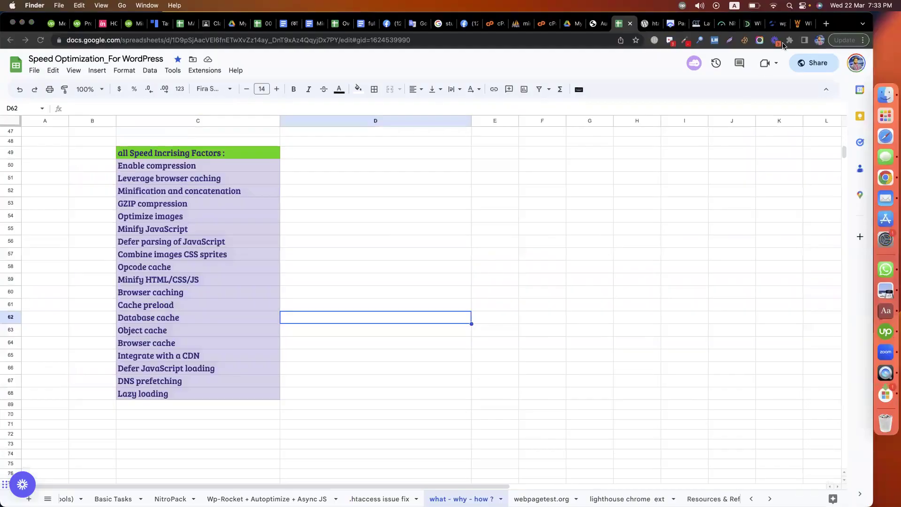
{"action": "left_click", "coordinate": [826, 24]}
{"action": "type", "text": "y"}
{"action": "key", "text": "Return"}
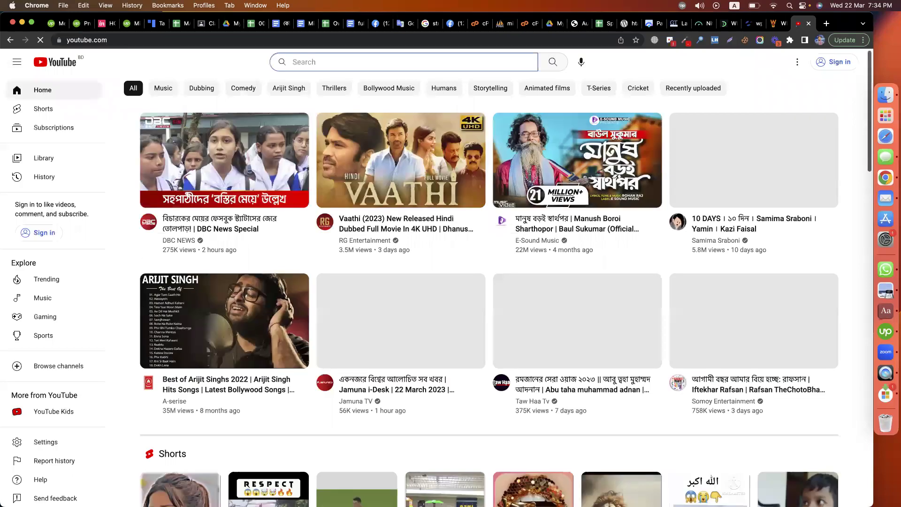
Search YouTube for "codemanbd" and open the CodemanBD channel's list of videos.
{"action": "type", "text": "codemanbd"}
{"action": "key", "text": "Return"}
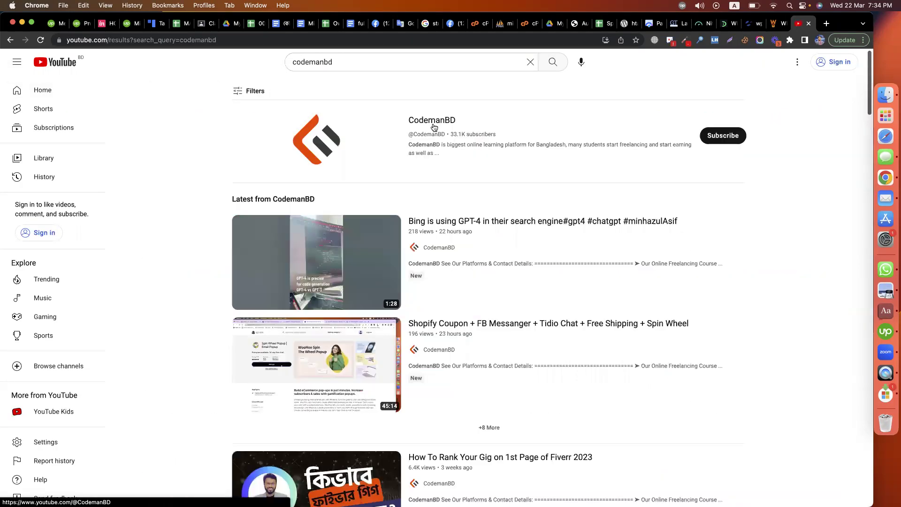
{"action": "left_click", "coordinate": [432, 123]}
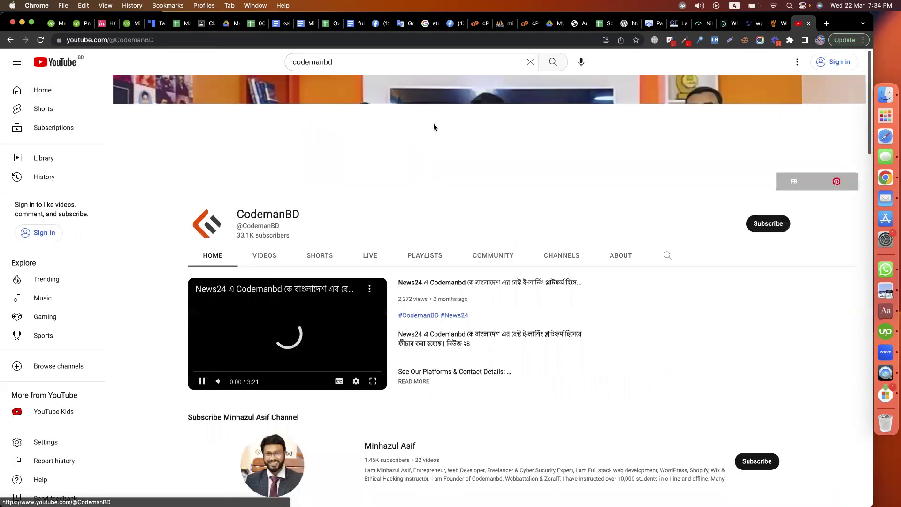
{"action": "left_click", "coordinate": [257, 253]}
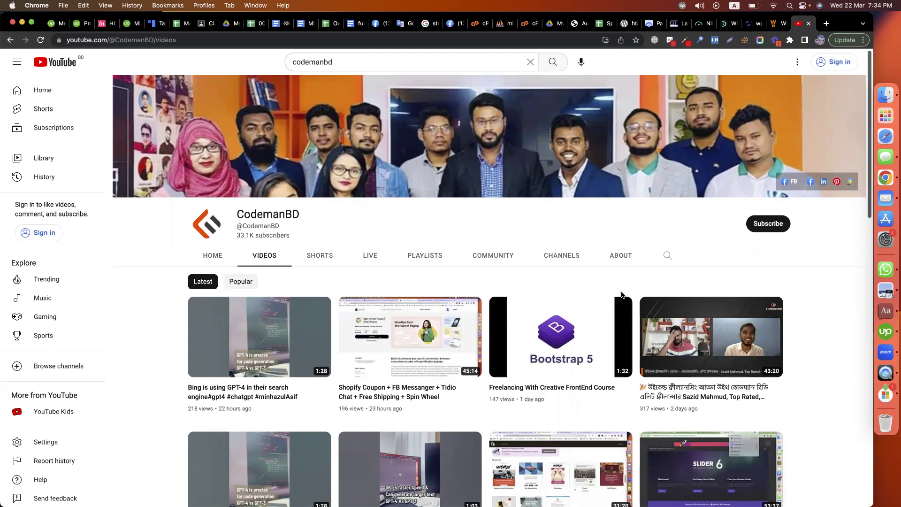
Search the CodemanBD channel for "ultimate member" and open the video "Ultimate member plugin | Membership plugin for wordpress".
{"action": "left_click", "coordinate": [666, 256]}
{"action": "type", "text": "ultimate member"}
{"action": "key", "text": "Return"}
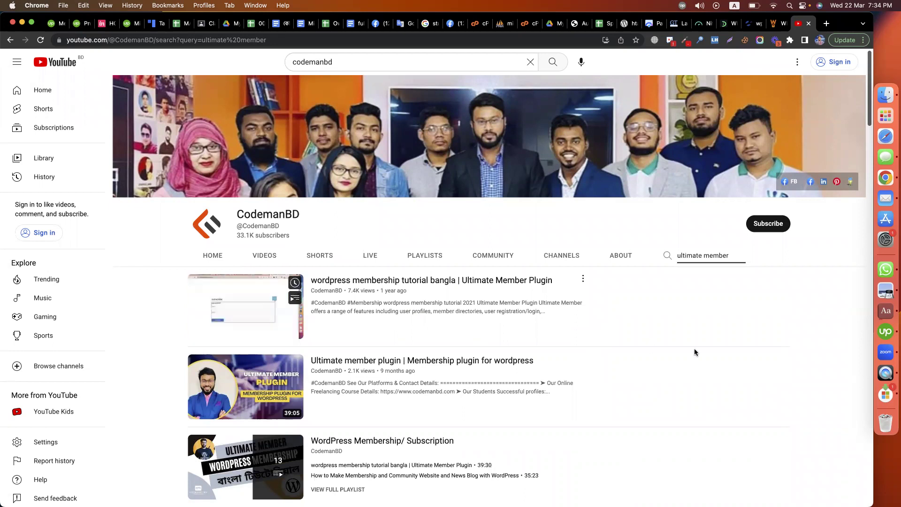
{"action": "scroll", "coordinate": [693, 348], "scroll_direction": "down", "scroll_amount": 1}
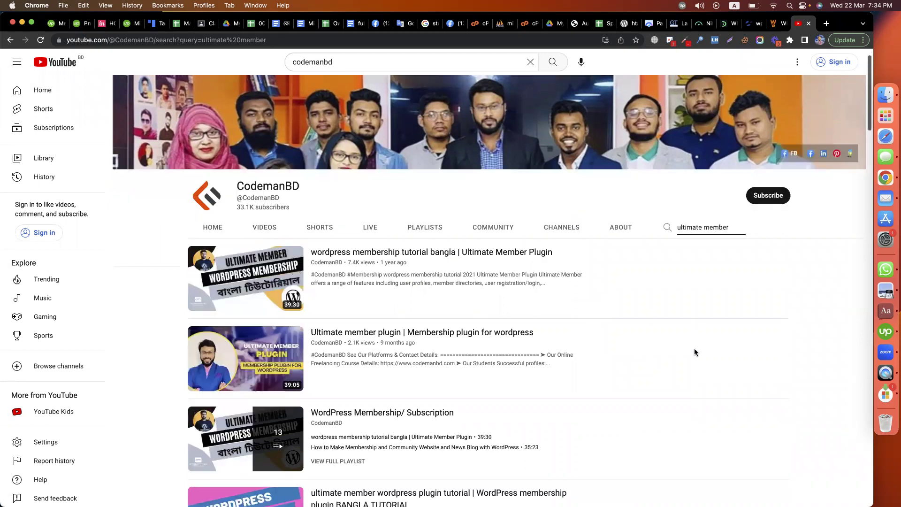
{"action": "left_click", "coordinate": [454, 333]}
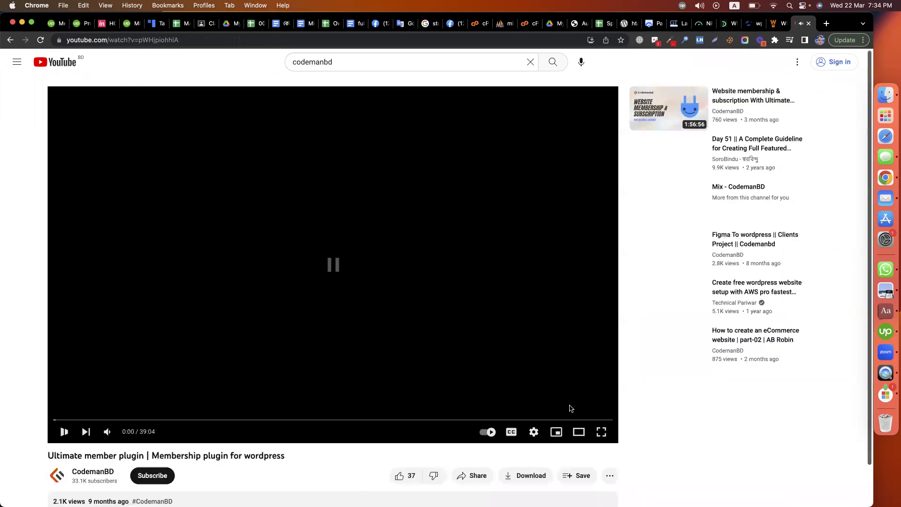
Skip ahead in the Ultimate member plugin video, mute it, and copy its web address.
{"action": "left_click", "coordinate": [97, 419]}
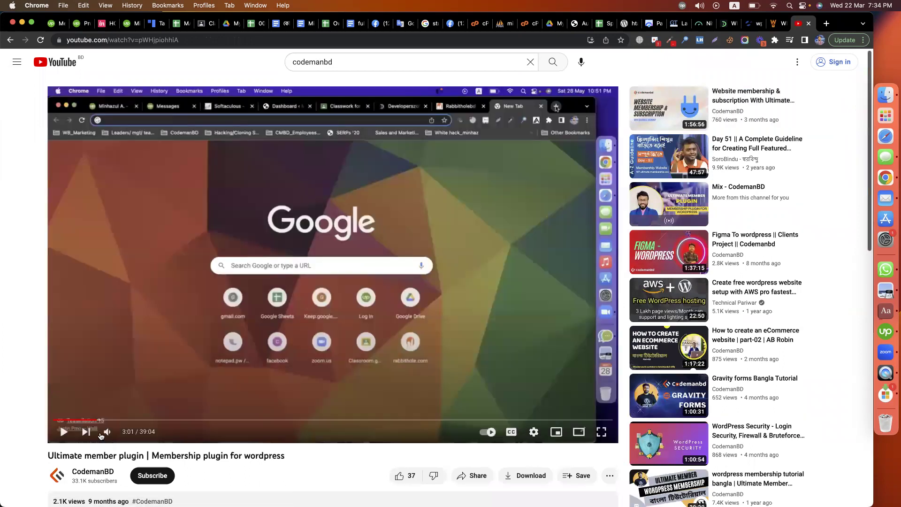
{"action": "left_click", "coordinate": [106, 432]}
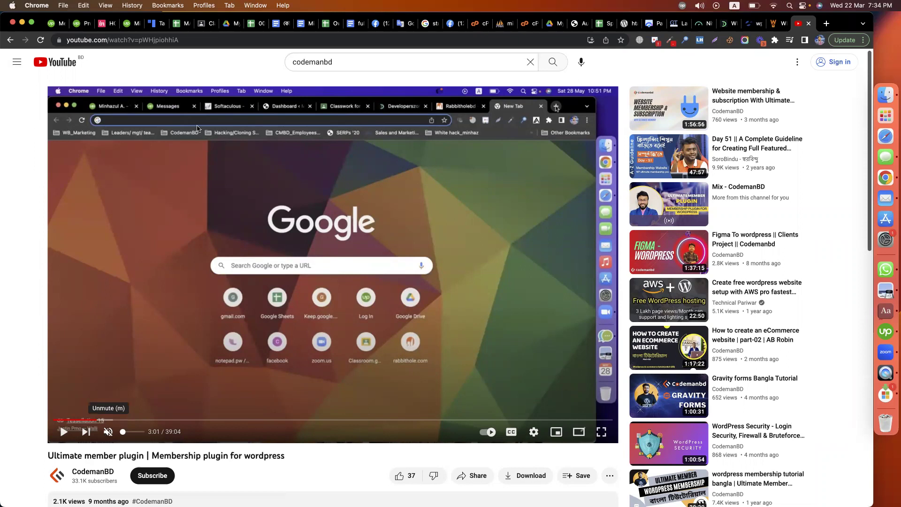
{"action": "left_click", "coordinate": [178, 141]}
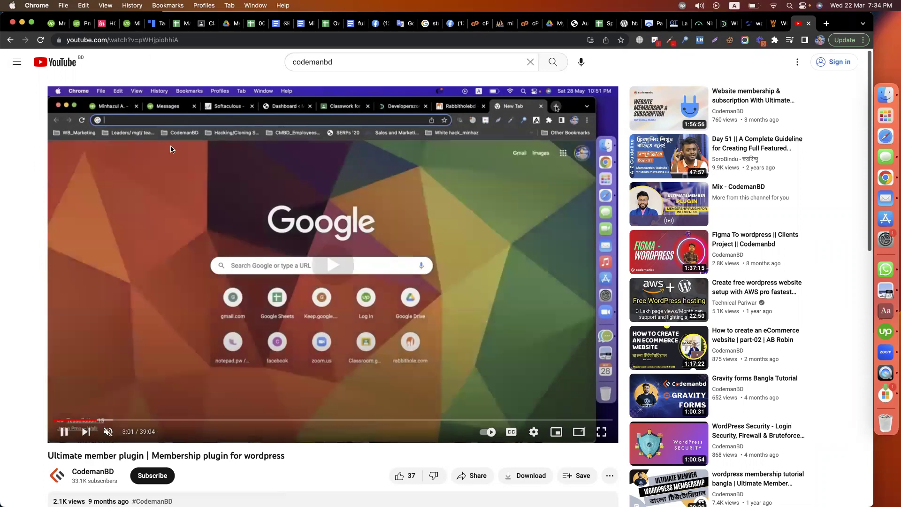
{"action": "left_click", "coordinate": [162, 40]}
{"action": "key", "text": "super+c"}
Switch to Google Classroom and rename the epi-42 topic so its bracketed title ends with "speed Optimization + Membership)".
{"action": "left_click", "coordinate": [202, 23]}
{"action": "left_click", "coordinate": [603, 266]}
{"action": "left_click", "coordinate": [539, 287]}
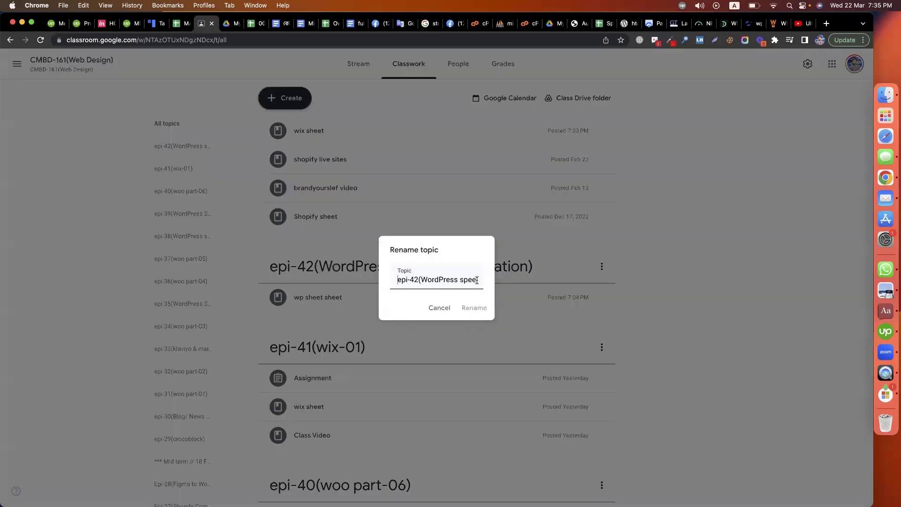
{"action": "left_click", "coordinate": [477, 280]}
{"action": "key", "text": "BackSpace"}
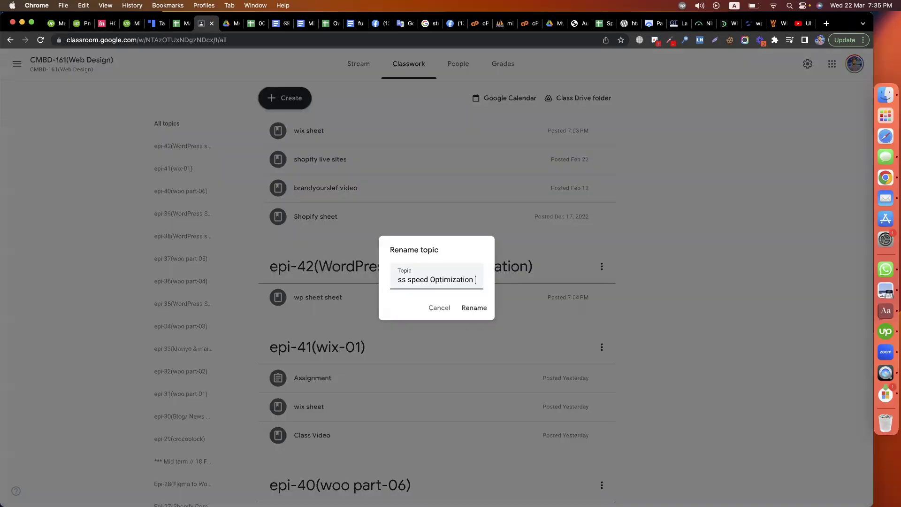
{"action": "type", "text": "+ Membership)"}
{"action": "key", "text": "Return"}
Post a material titled "ultimate member" with the copied video link as description under the epi-42 WordPress speed Optimization topic.
{"action": "left_click", "coordinate": [288, 105]}
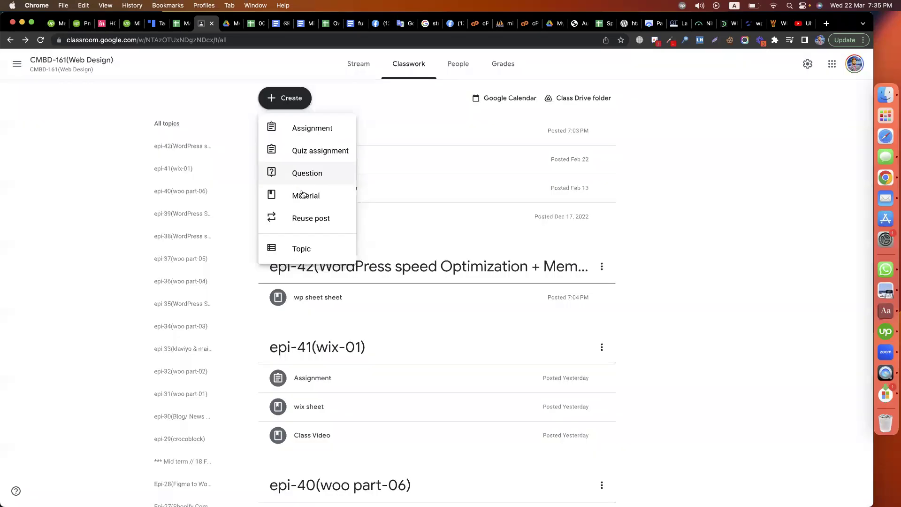
{"action": "left_click", "coordinate": [302, 194]}
{"action": "type", "text": "ultimate member"}
{"action": "left_click", "coordinate": [295, 181]}
{"action": "key", "text": "super+v"}
{"action": "left_click", "coordinate": [743, 164]}
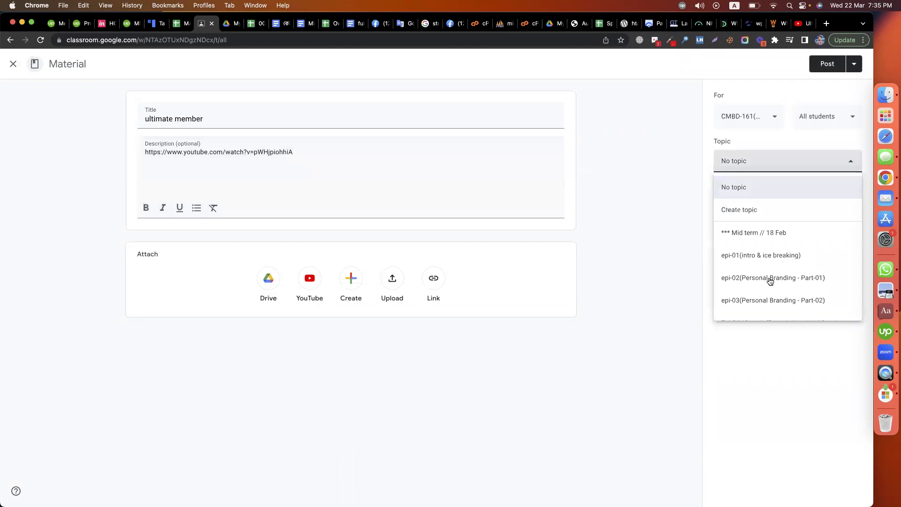
{"action": "scroll", "coordinate": [827, 304], "scroll_direction": "down", "scroll_amount": 10}
{"action": "scroll", "coordinate": [828, 305], "scroll_direction": "down", "scroll_amount": 3}
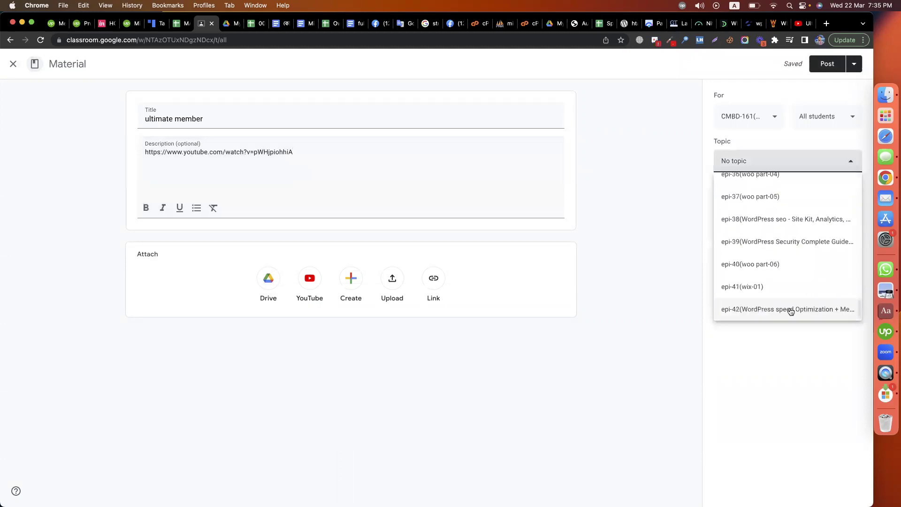
{"action": "left_click", "coordinate": [827, 64]}
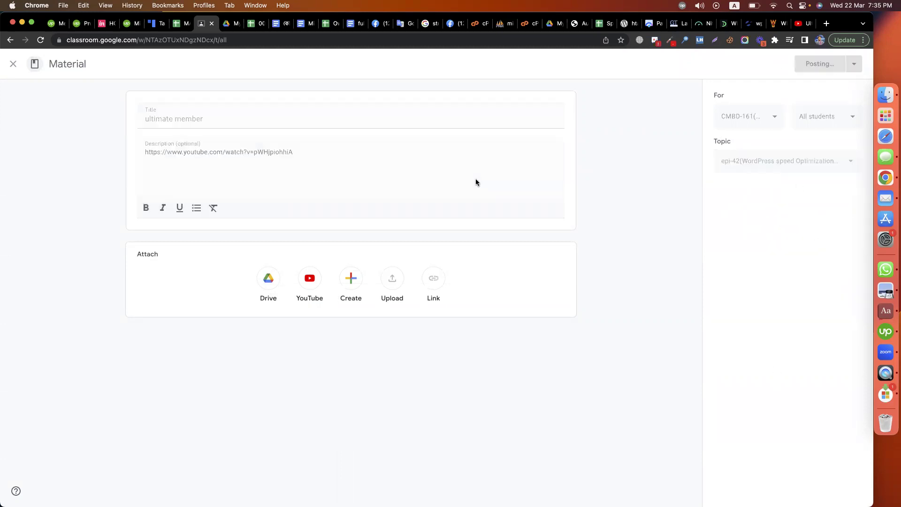
Start an assignment titled "assignment - speed + membership" with the instruction "1. personal website speed" and an empty second item.
{"action": "left_click", "coordinate": [293, 99]}
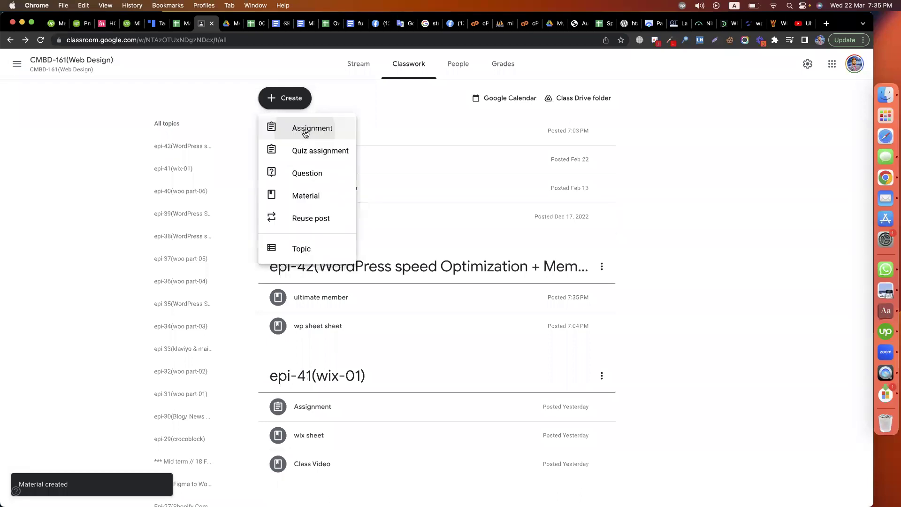
{"action": "left_click", "coordinate": [304, 132]}
{"action": "type", "text": "a"}
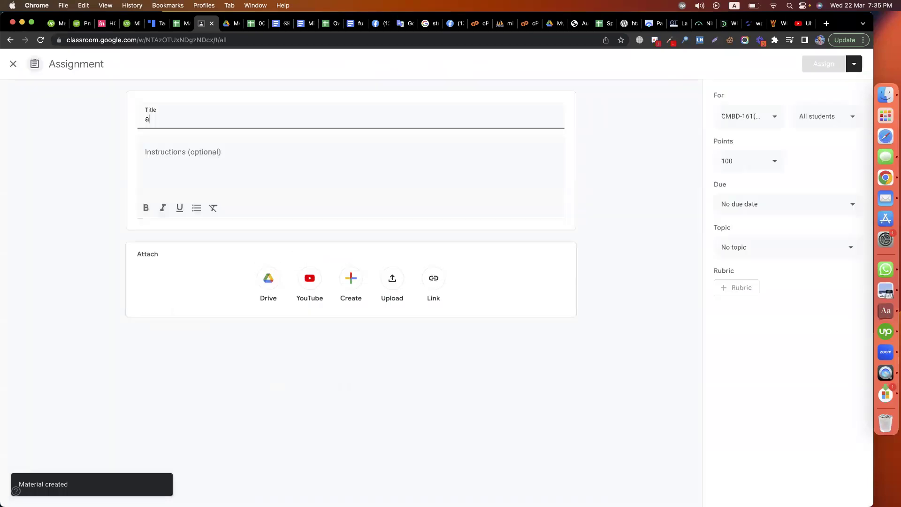
{"action": "type", "text": "ssignment - speed + membership"}
{"action": "left_click", "coordinate": [227, 148]}
{"action": "type", "text": "1. personal w"}
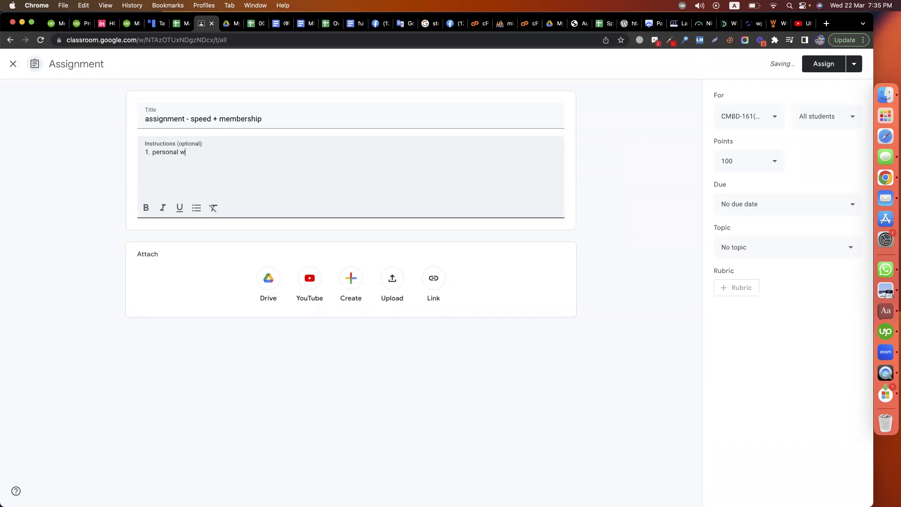
{"action": "type", "text": "ebsite speed"}
{"action": "key", "text": "Return"}
{"action": "type", "text": "2."}
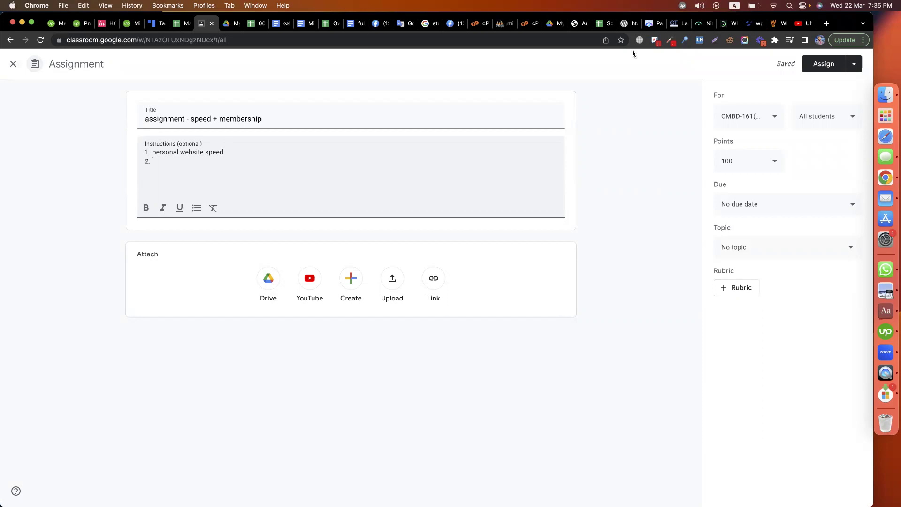
Review the blog4 site's GTmetrix performance report and its desktop scores and metrics in PageSpeed Insights.
{"action": "left_click", "coordinate": [669, 25]}
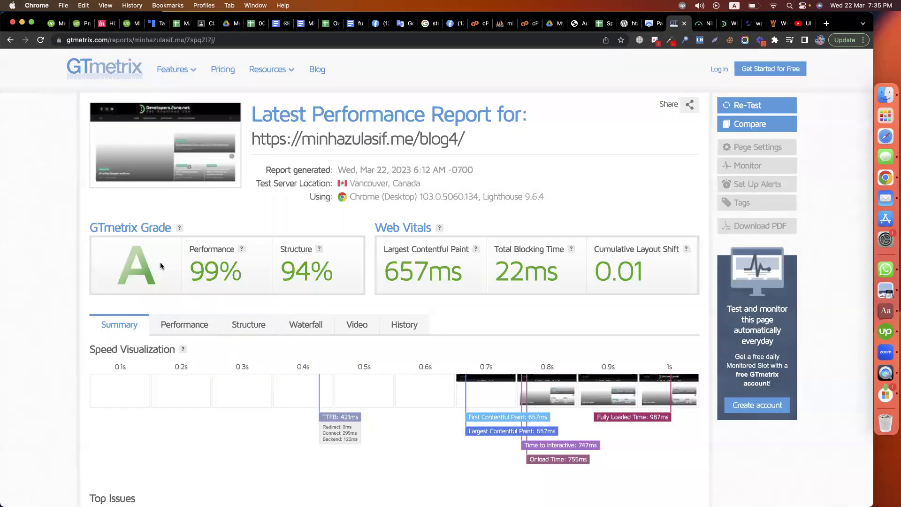
{"action": "double_click", "coordinate": [198, 271]}
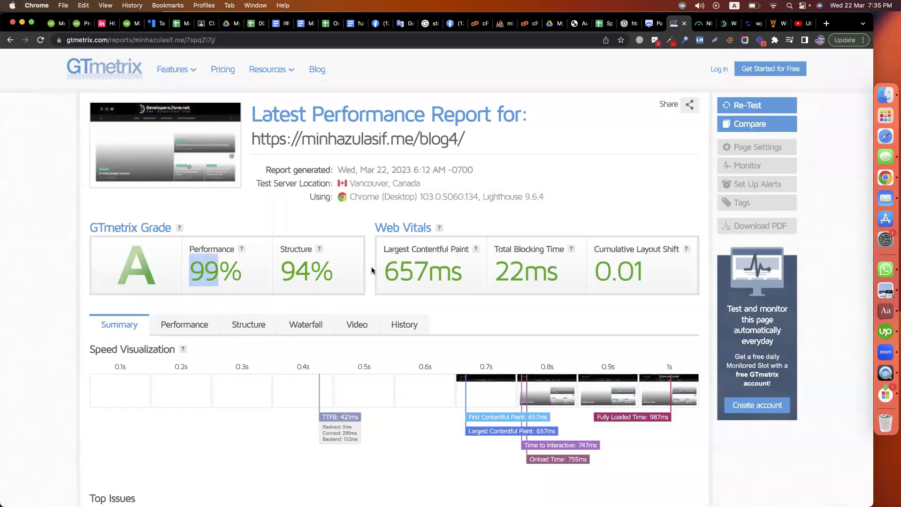
{"action": "scroll", "coordinate": [367, 266], "scroll_direction": "down", "scroll_amount": 3}
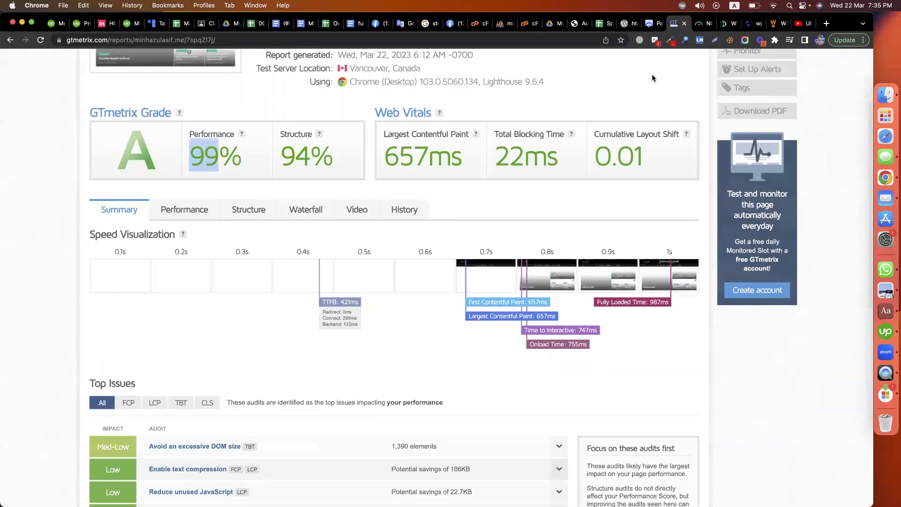
{"action": "key", "text": "ctrl+shift+Tab"}
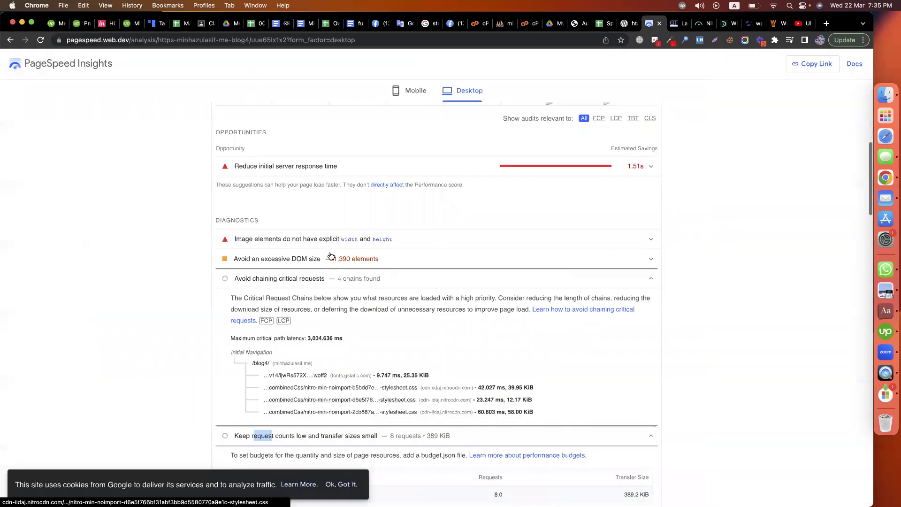
{"action": "scroll", "coordinate": [331, 256], "scroll_direction": "up", "scroll_amount": 15}
{"action": "scroll", "coordinate": [330, 256], "scroll_direction": "down", "scroll_amount": 1}
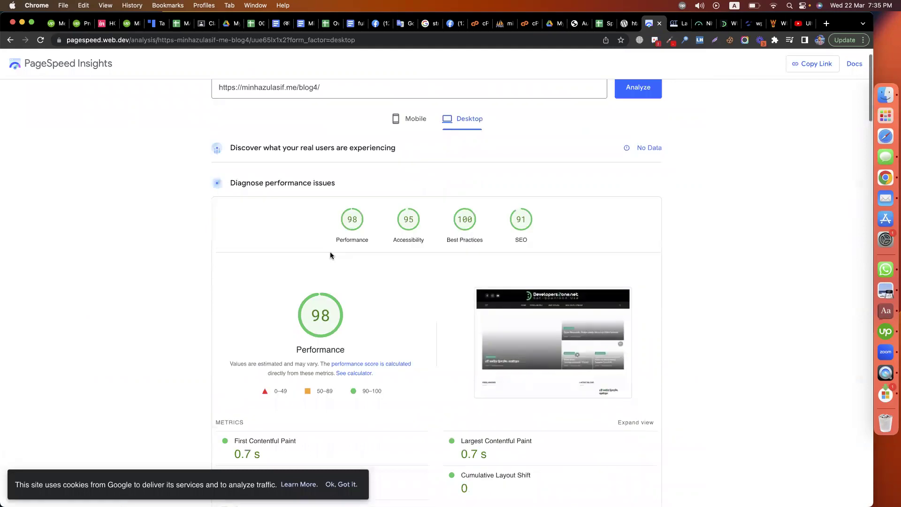
{"action": "scroll", "coordinate": [330, 255], "scroll_direction": "down", "scroll_amount": 4}
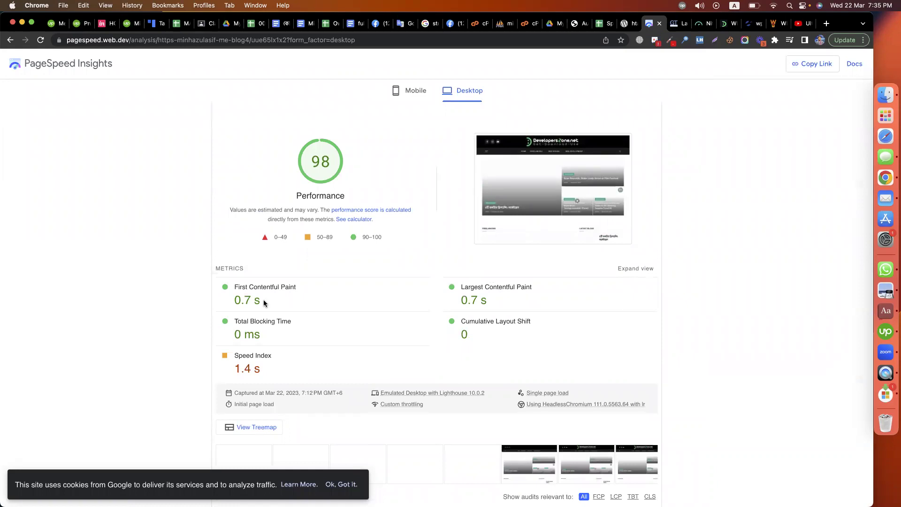
{"action": "scroll", "coordinate": [264, 302], "scroll_direction": "up", "scroll_amount": 3}
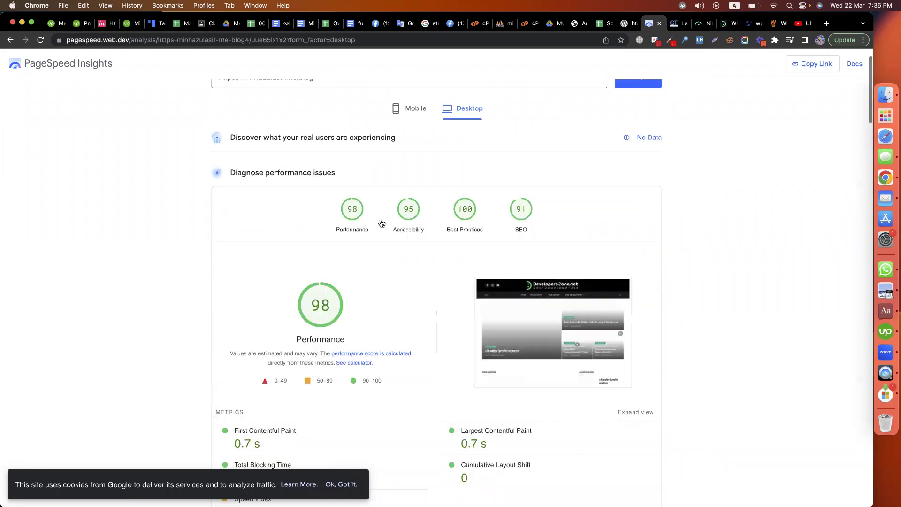
Compare the First Contentful Paint in the mobile and desktop PageSpeed results.
{"action": "left_click", "coordinate": [409, 117]}
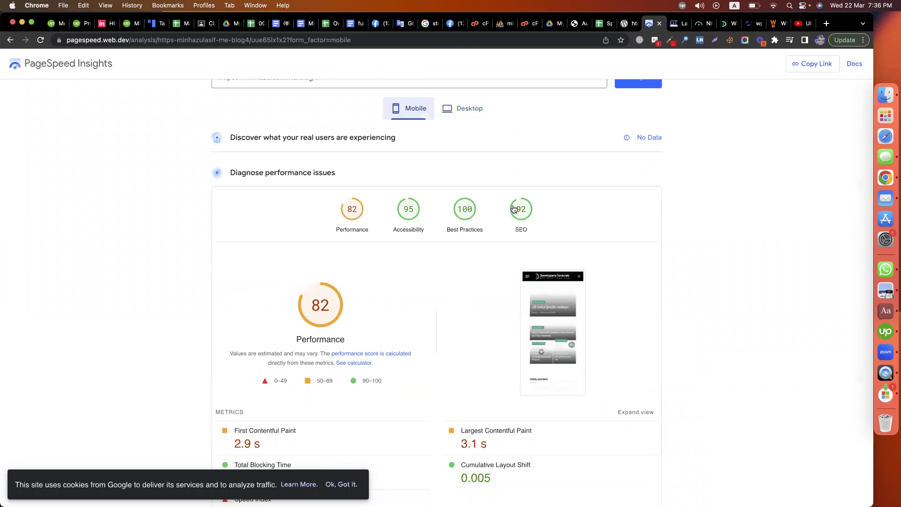
{"action": "scroll", "coordinate": [409, 216], "scroll_direction": "down", "scroll_amount": 2}
{"action": "mouse_move", "coordinate": [300, 373]}
{"action": "left_mouse_down"}
{"action": "mouse_move", "coordinate": [251, 375]}
{"action": "mouse_move", "coordinate": [230, 388]}
{"action": "left_mouse_up"}
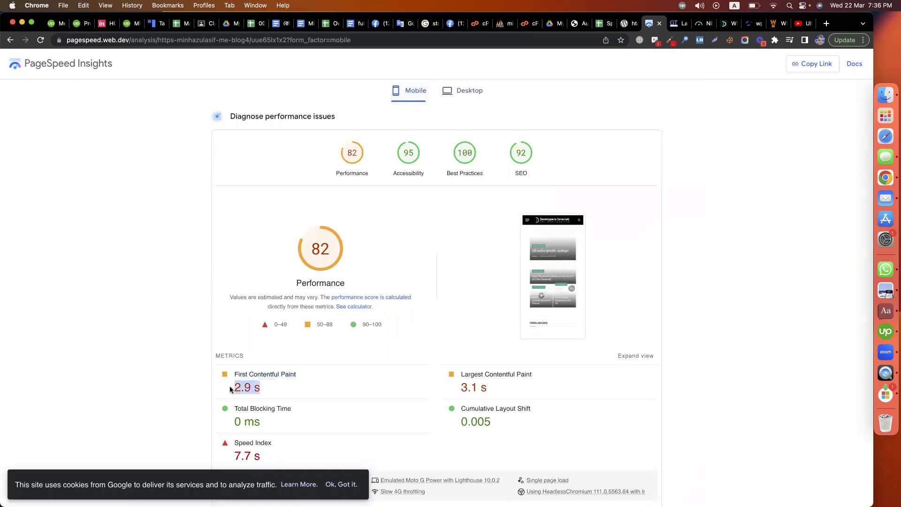
{"action": "left_click", "coordinate": [462, 96]}
{"action": "scroll", "coordinate": [263, 353], "scroll_direction": "down", "scroll_amount": 1}
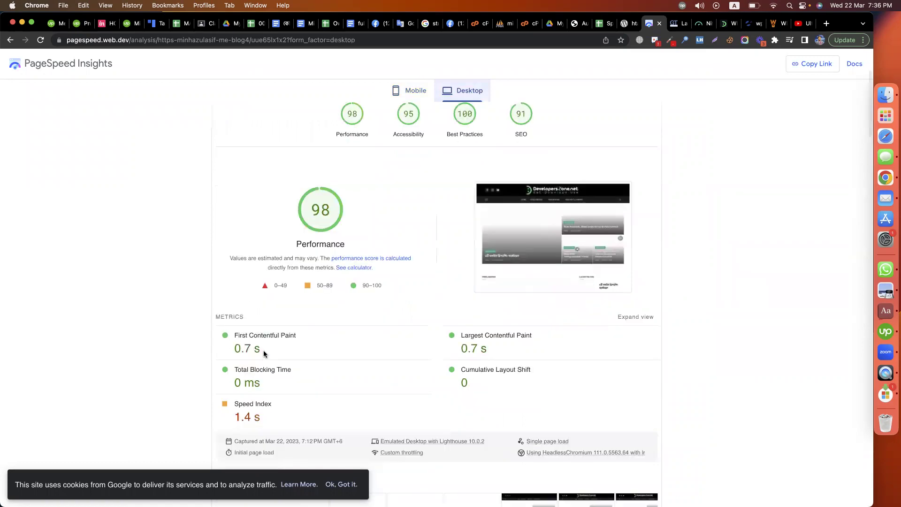
{"action": "triple_click", "coordinate": [228, 351]}
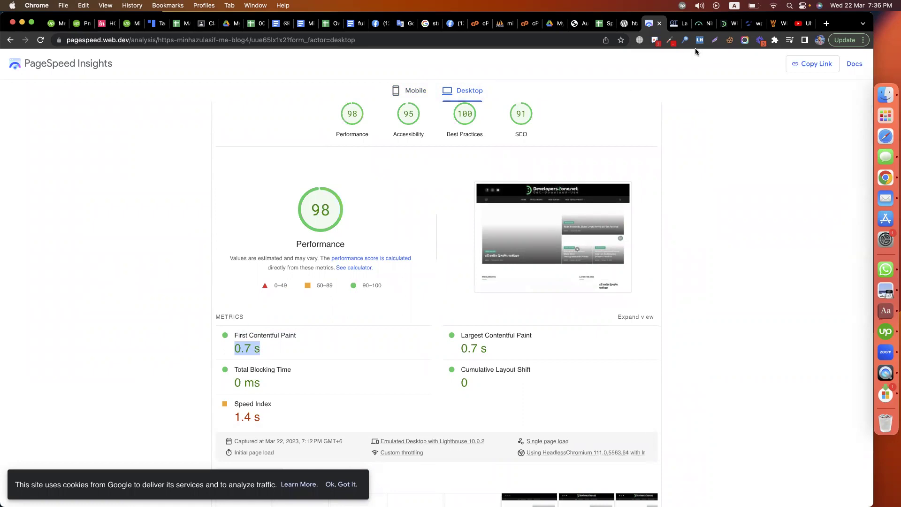
Go back to the GTmetrix report and check the speed visualization and Largest Contentful Paint.
{"action": "left_click", "coordinate": [676, 24]}
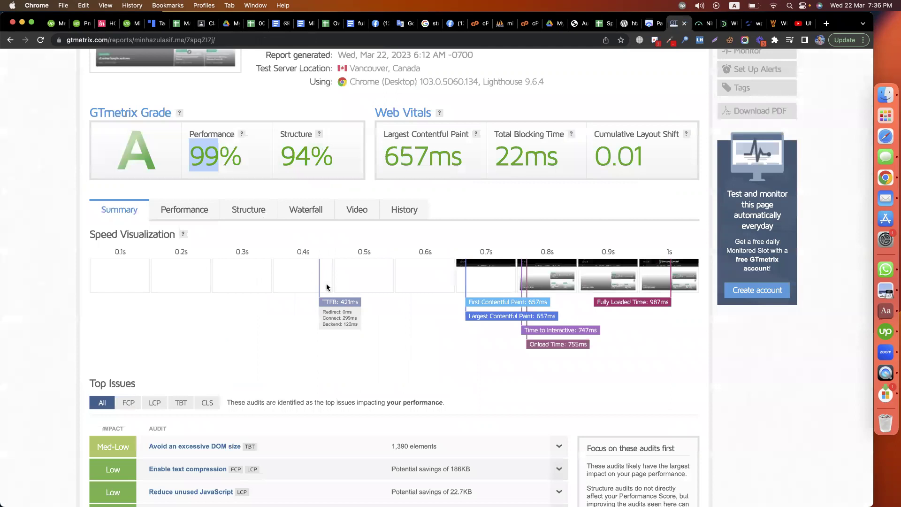
{"action": "scroll", "coordinate": [327, 287], "scroll_direction": "down", "scroll_amount": 3}
{"action": "scroll", "coordinate": [327, 287], "scroll_direction": "up", "scroll_amount": 7}
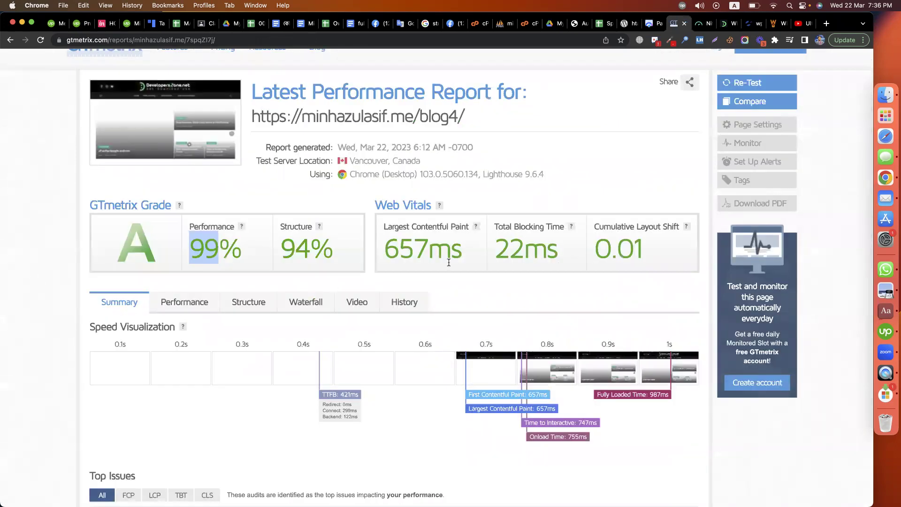
{"action": "left_click_drag", "start_coordinate": [463, 255], "coordinate": [385, 250]}
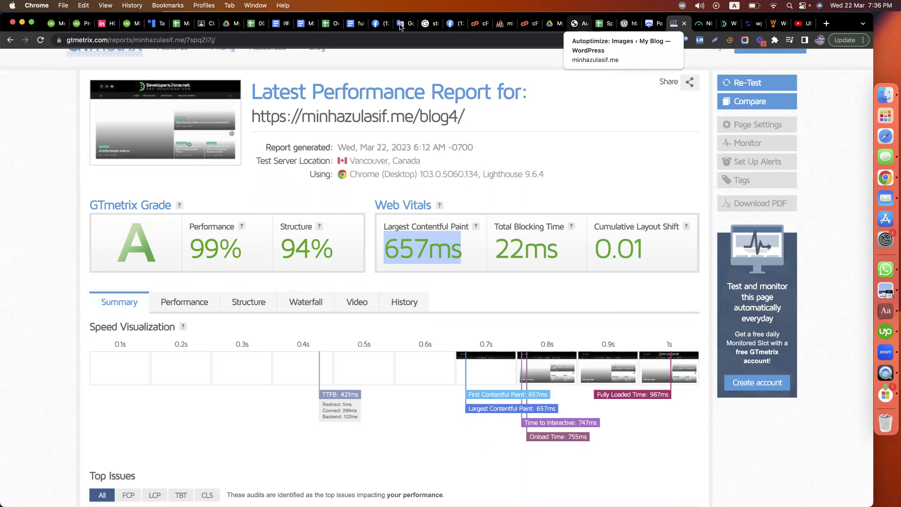
Return to the Classroom assignment and add "80% + load time 1.5 sec" to the first instruction on personal website speed.
{"action": "left_click", "coordinate": [209, 23]}
{"action": "left_click", "coordinate": [267, 153]}
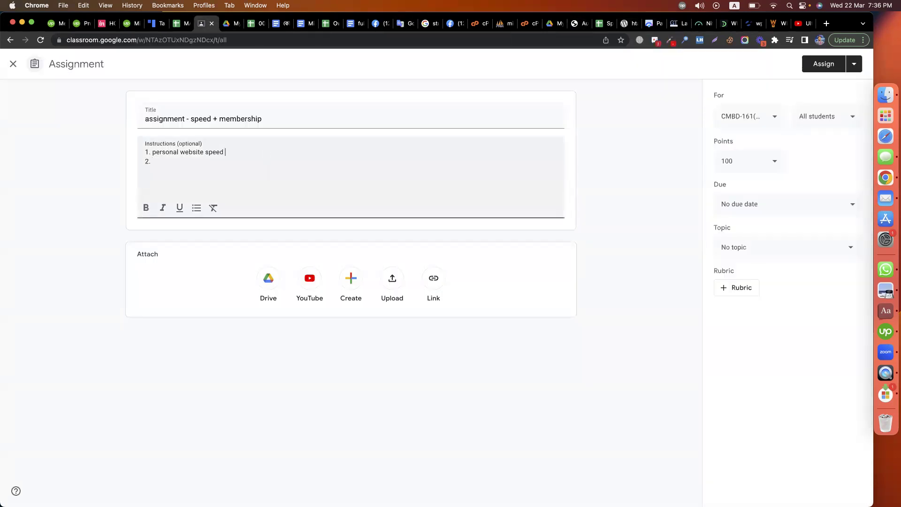
{"action": "type", "text": "80% + load time 1.5 sec"}
Open WP Rocket's CDN settings on the blog4 site and review the RocketCDN offer, CNAME options and file exclusions.
{"action": "left_click", "coordinate": [500, 23]}
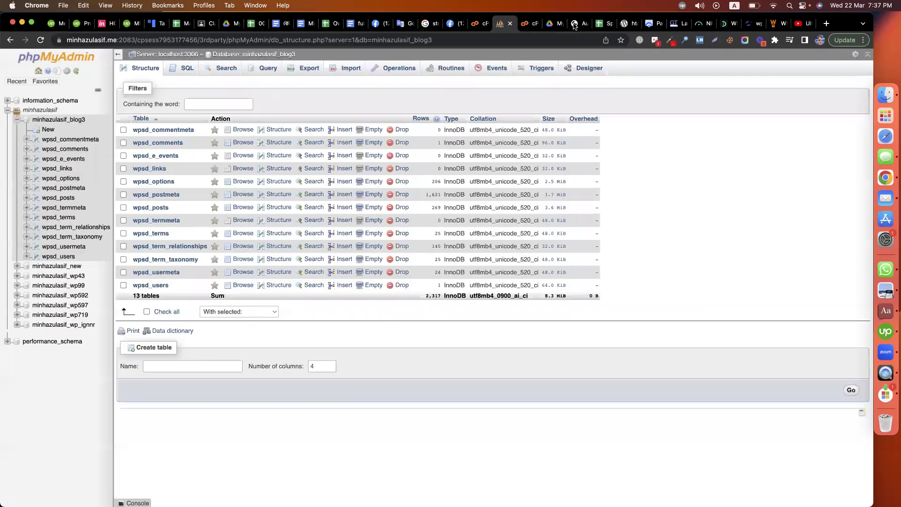
{"action": "left_click", "coordinate": [574, 24]}
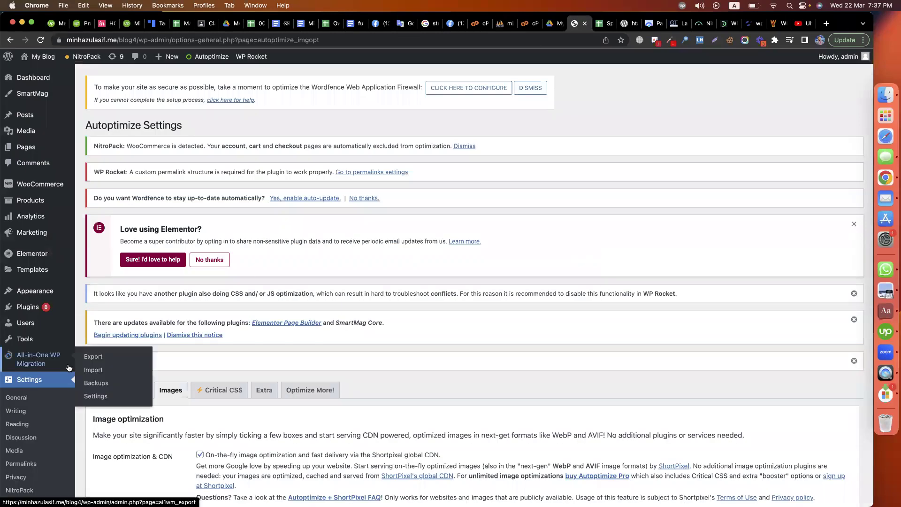
{"action": "scroll", "coordinate": [51, 437], "scroll_direction": "down", "scroll_amount": 5}
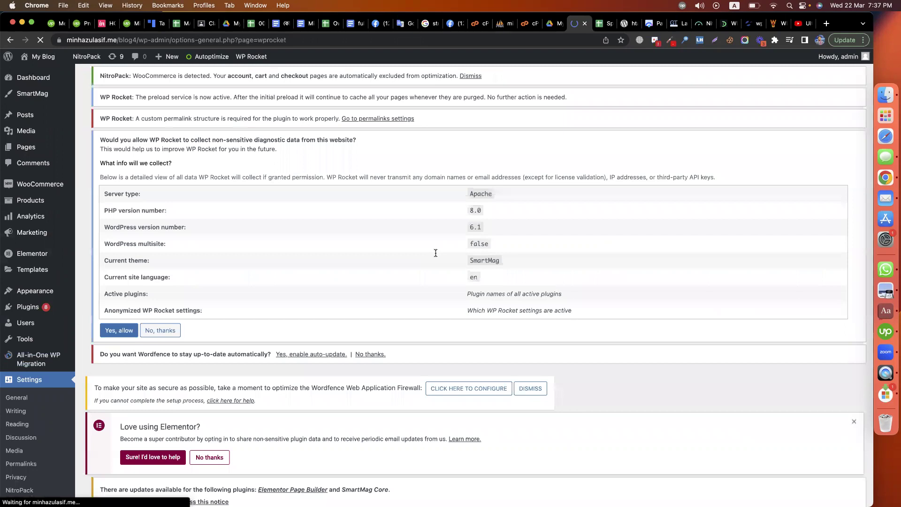
{"action": "scroll", "coordinate": [136, 211], "scroll_direction": "down", "scroll_amount": 6}
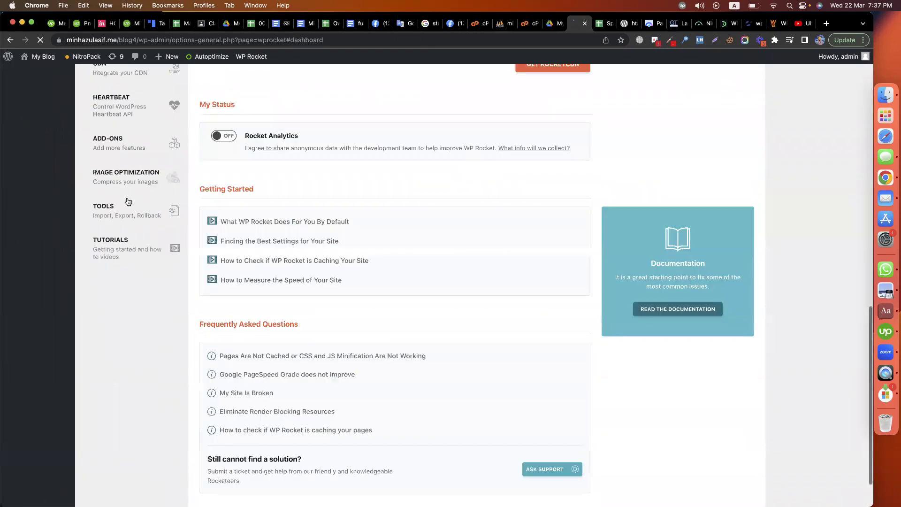
{"action": "left_click", "coordinate": [109, 308]}
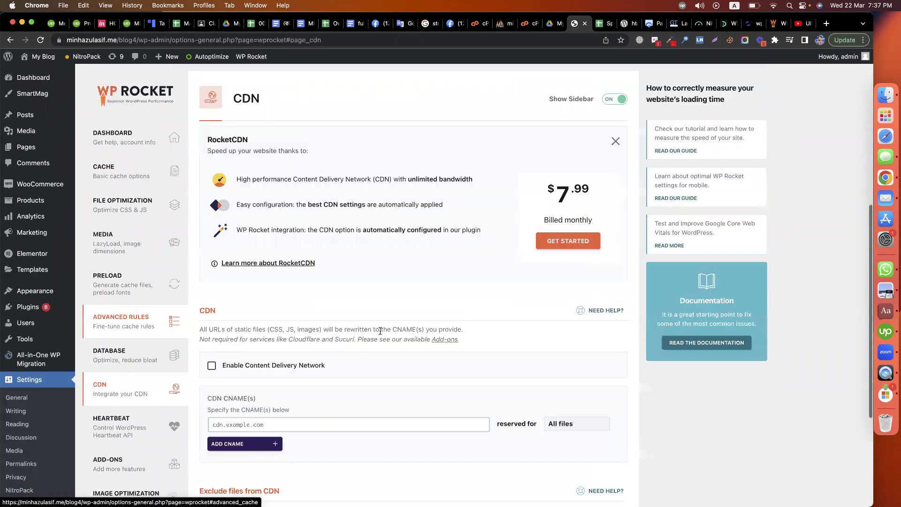
{"action": "scroll", "coordinate": [380, 334], "scroll_direction": "down", "scroll_amount": 1}
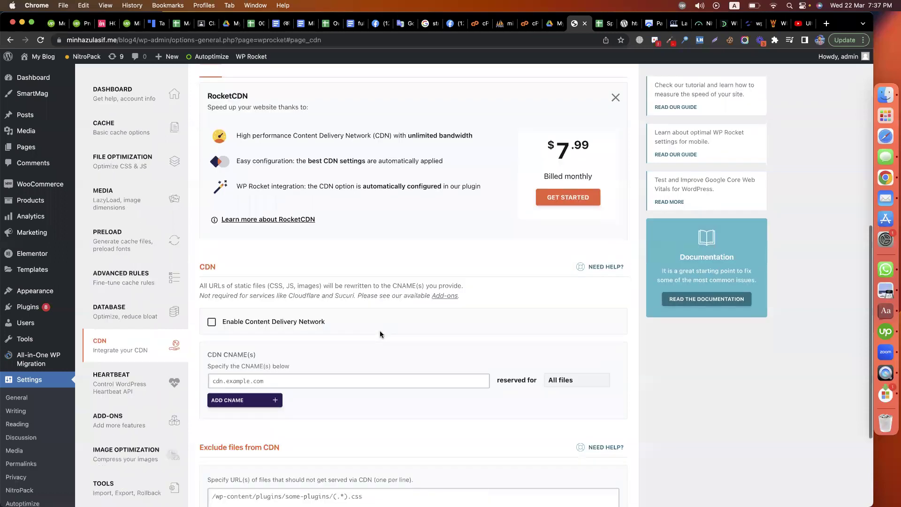
{"action": "scroll", "coordinate": [380, 334], "scroll_direction": "up", "scroll_amount": 1}
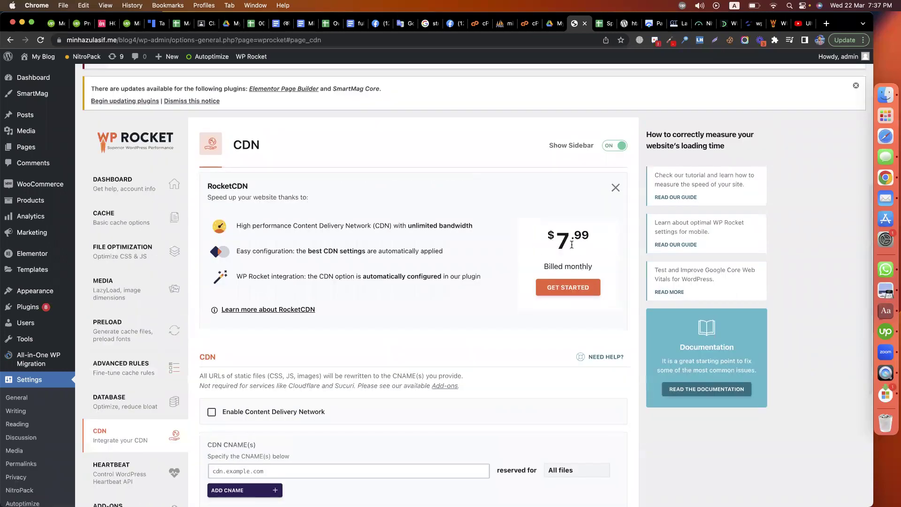
{"action": "scroll", "coordinate": [428, 359], "scroll_direction": "down", "scroll_amount": 5}
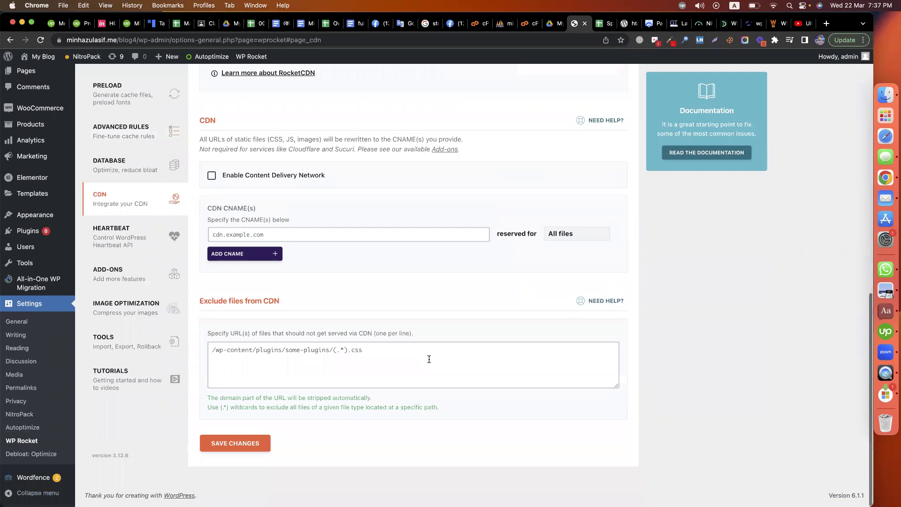
{"action": "scroll", "coordinate": [428, 360], "scroll_direction": "up", "scroll_amount": 2}
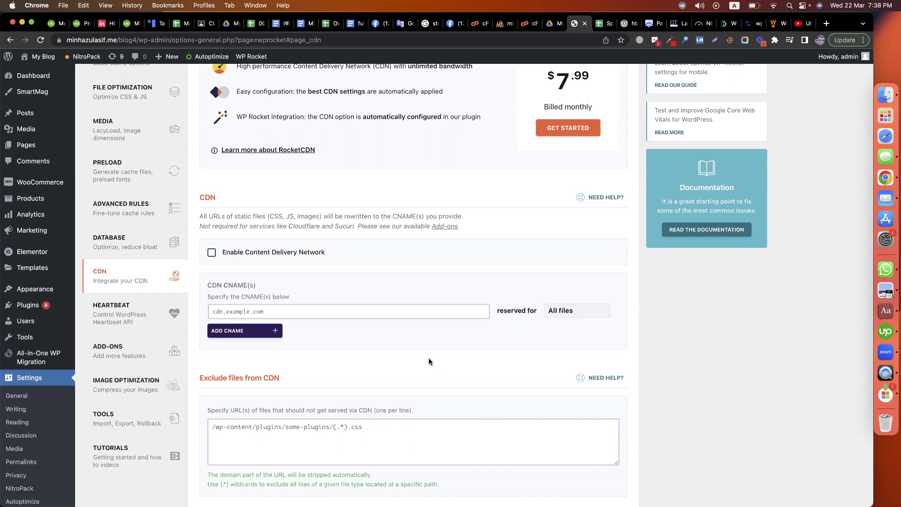
Search the web for Cloudflare in a new tab and open its official website.
{"action": "key", "text": "super+t"}
{"action": "type", "text": "clo"}
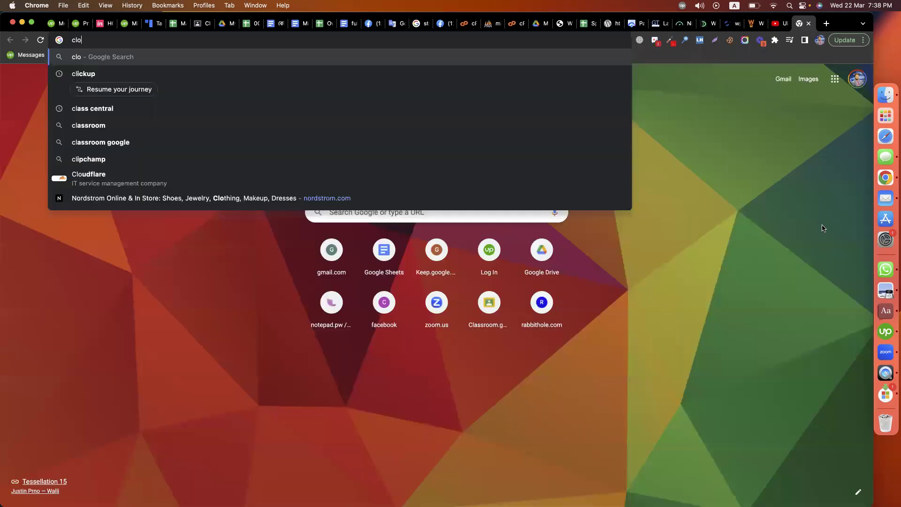
{"action": "type", "text": "u"}
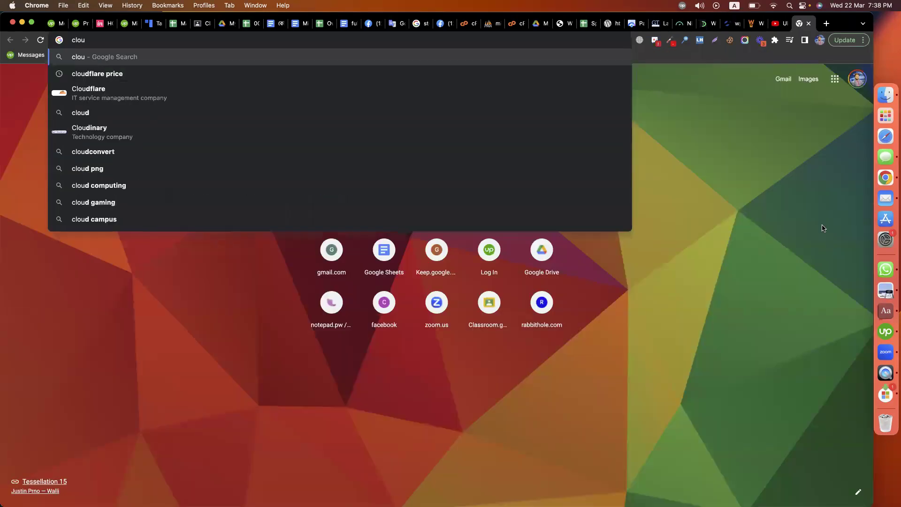
{"action": "key", "text": "Down"}
{"action": "key", "text": "Down"}
{"action": "key", "text": "Return"}
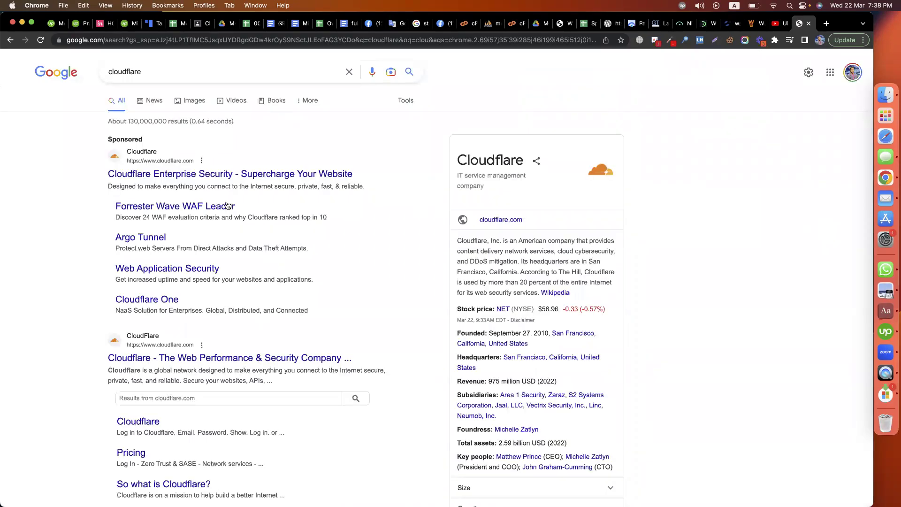
{"action": "left_click", "coordinate": [116, 355]}
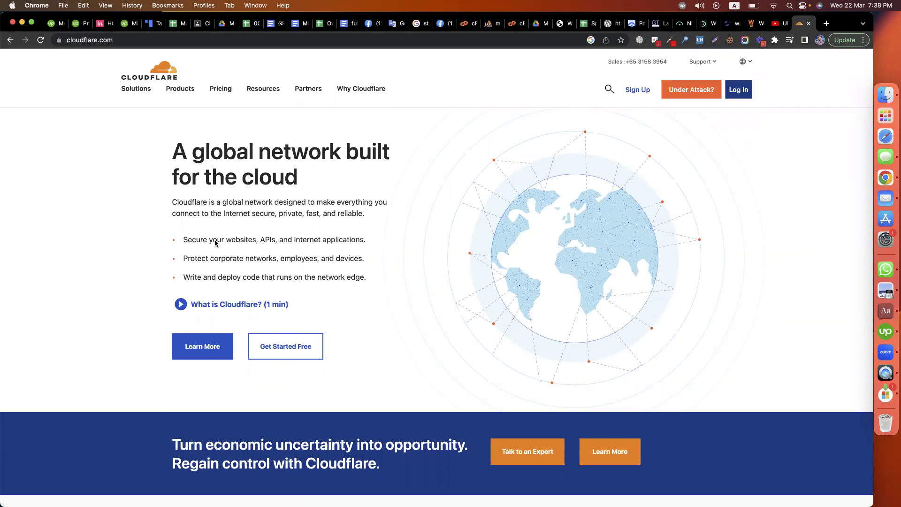
Add a second CDN CNAME field in WP Rocket's CDN settings and go back to the Cloudflare homepage.
{"action": "left_click", "coordinate": [563, 23]}
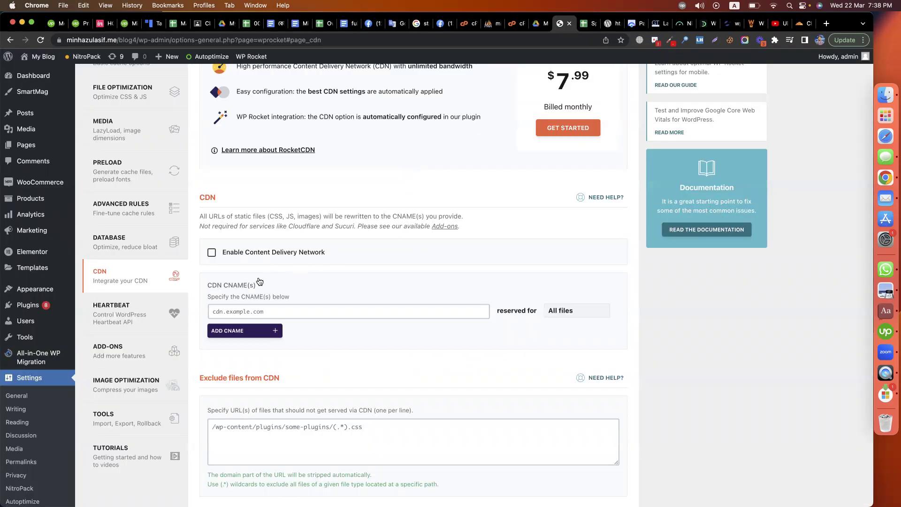
{"action": "left_click", "coordinate": [258, 276]}
{"action": "left_click", "coordinate": [242, 277]}
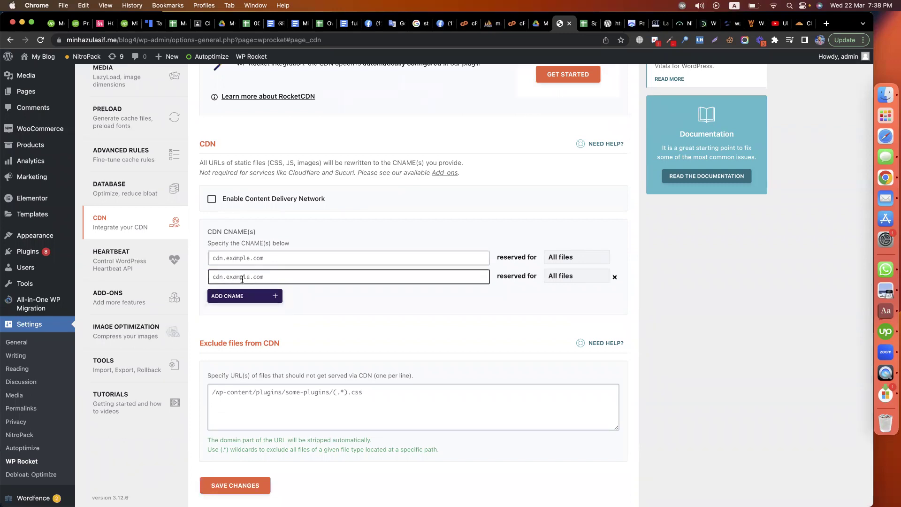
{"action": "left_click", "coordinate": [267, 263]}
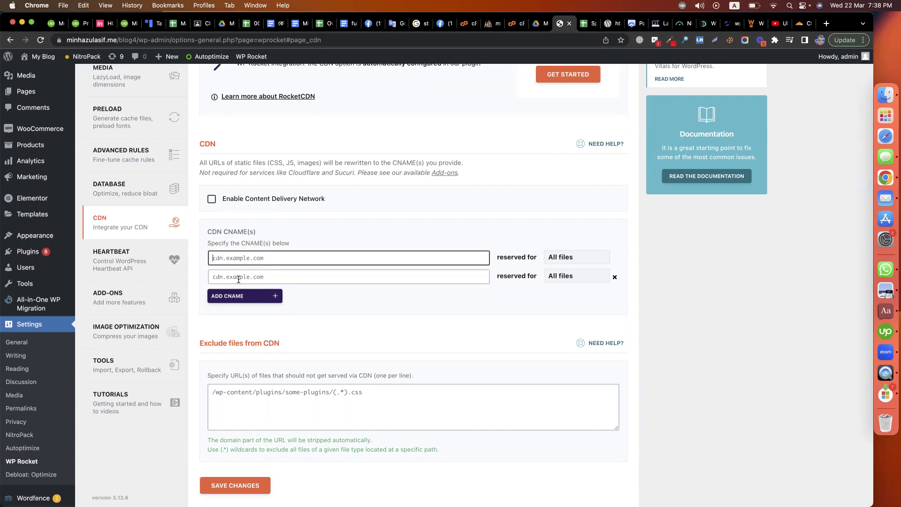
{"action": "left_click", "coordinate": [238, 278]}
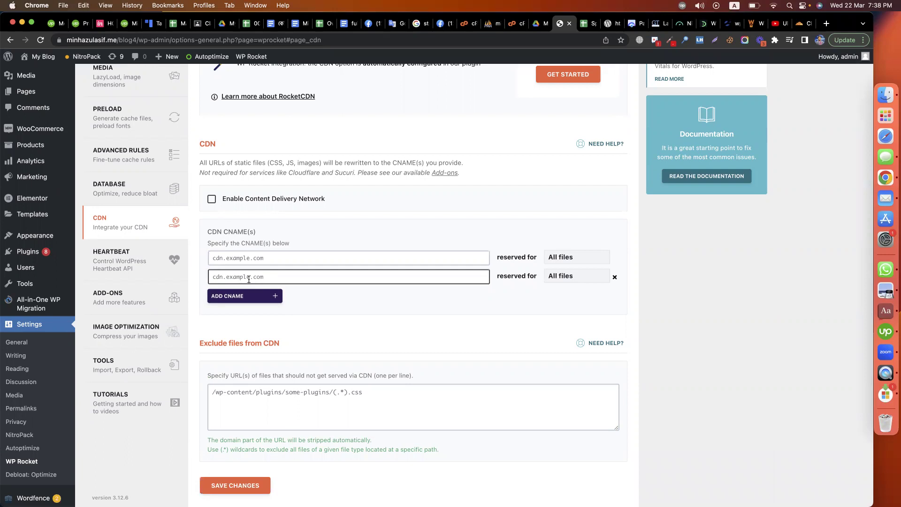
{"action": "left_click", "coordinate": [750, 319]}
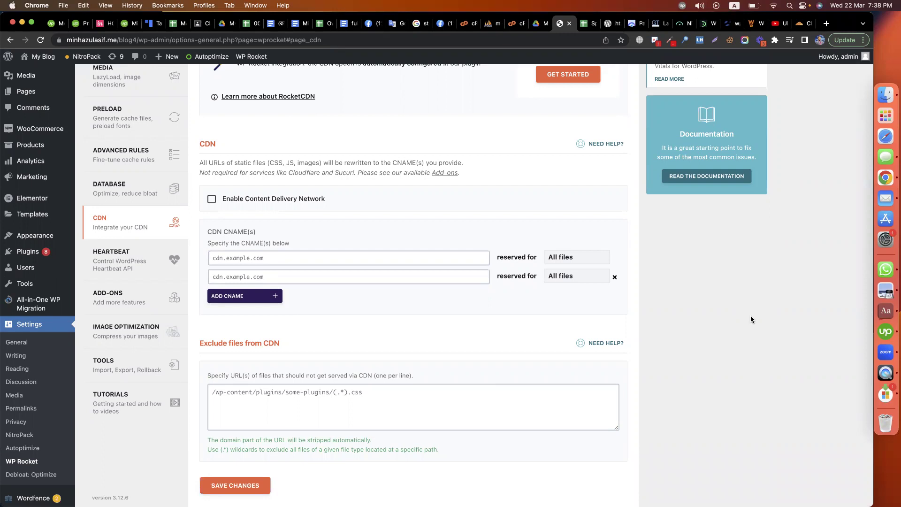
{"action": "left_click", "coordinate": [799, 23]}
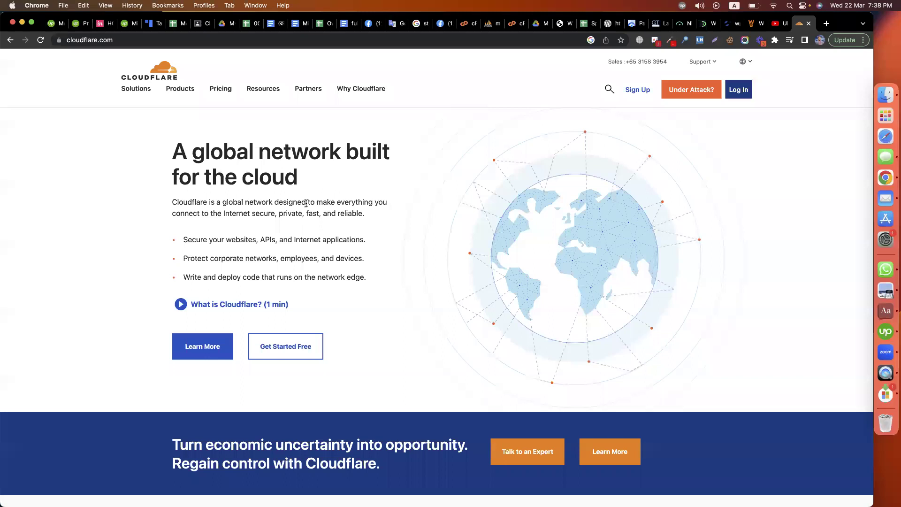
Return to the Classroom assignment and write the second instruction as "login and register page show at menu > link".
{"action": "left_click", "coordinate": [808, 24]}
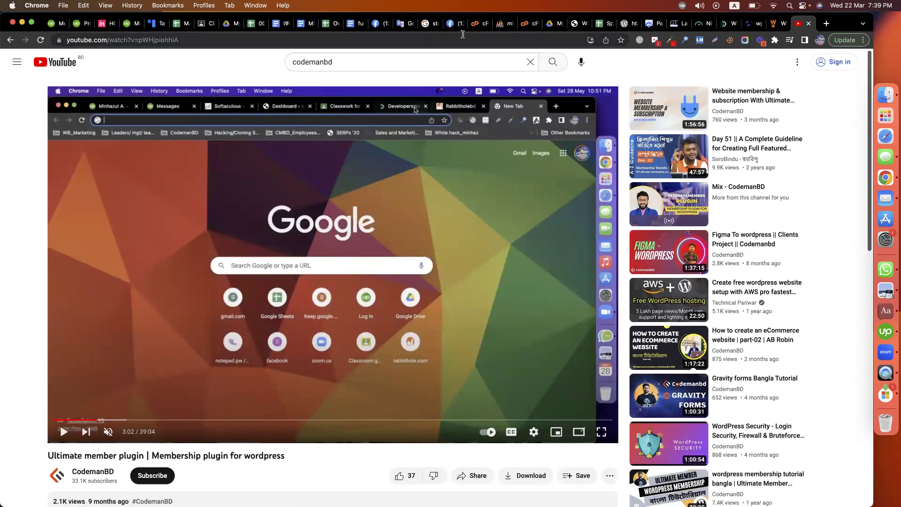
{"action": "left_click", "coordinate": [210, 27]}
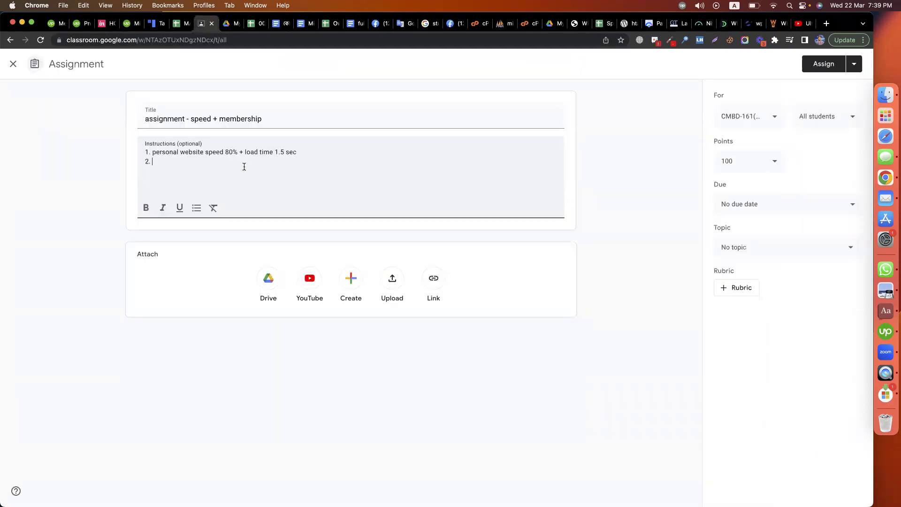
{"action": "type", "text": "mem"}
{"action": "key", "text": "BackSpace"}
{"action": "key", "text": "BackSpace"}
{"action": "key", "text": "BackSpace"}
{"action": "type", "text": "login a"}
{"action": "type", "text": "nd"}
{"action": "type", "text": " re"}
{"action": "type", "text": "gis"}
{"action": "type", "text": "trater"}
{"action": "key", "text": "BackSpace"}
{"action": "key", "text": "BackSpace"}
{"action": "key", "text": "BackSpace"}
{"action": "key", "text": "BackSpace"}
{"action": "key", "text": "BackSpace"}
{"action": "type", "text": "er page"}
{"action": "type", "text": " sgh"}
{"action": "key", "text": "BackSpace"}
{"action": "key", "text": "BackSpace"}
{"action": "type", "text": "h"}
{"action": "type", "text": "ow at men"}
{"action": "type", "text": "u "}
{"action": "type", "text": "> link"}
Replace "link" with "snap" in the second instruction and append "> snap" to the first instruction.
{"action": "key", "text": "alt+shift+Left"}
{"action": "type", "text": "snap"}
{"action": "left_click", "coordinate": [324, 149]}
{"action": "type", "text": "> snap"}
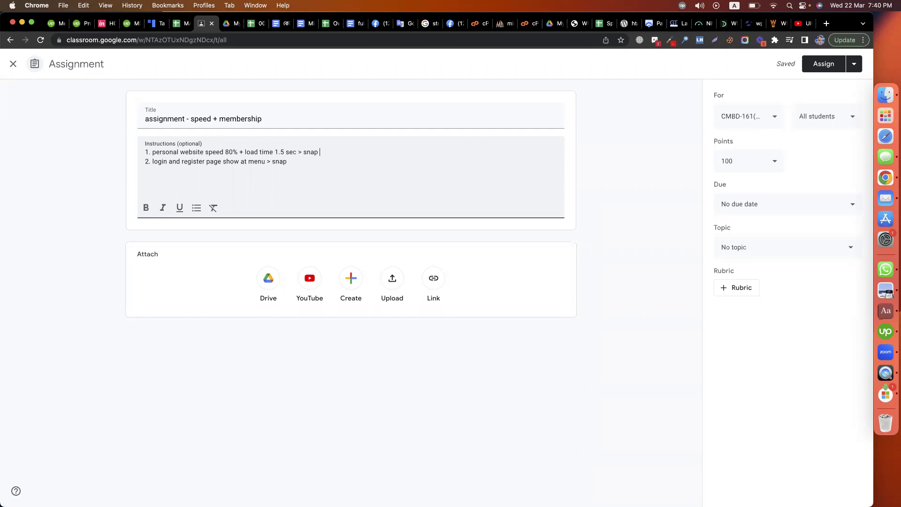
File the assignment under the epi-42 WordPress speed optimization topic and assign it to the class.
{"action": "left_click", "coordinate": [752, 250]}
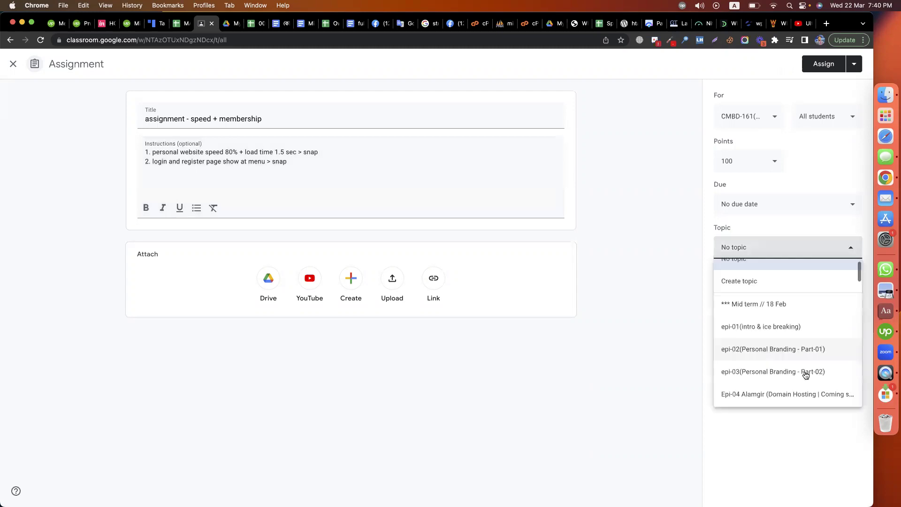
{"action": "scroll", "coordinate": [806, 374], "scroll_direction": "down", "scroll_amount": 10}
{"action": "left_click", "coordinate": [790, 396]}
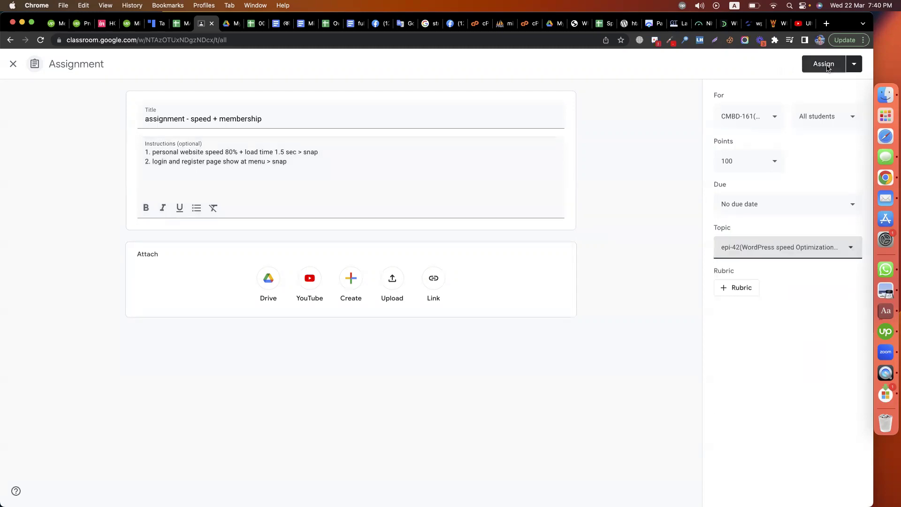
{"action": "left_click", "coordinate": [827, 68]}
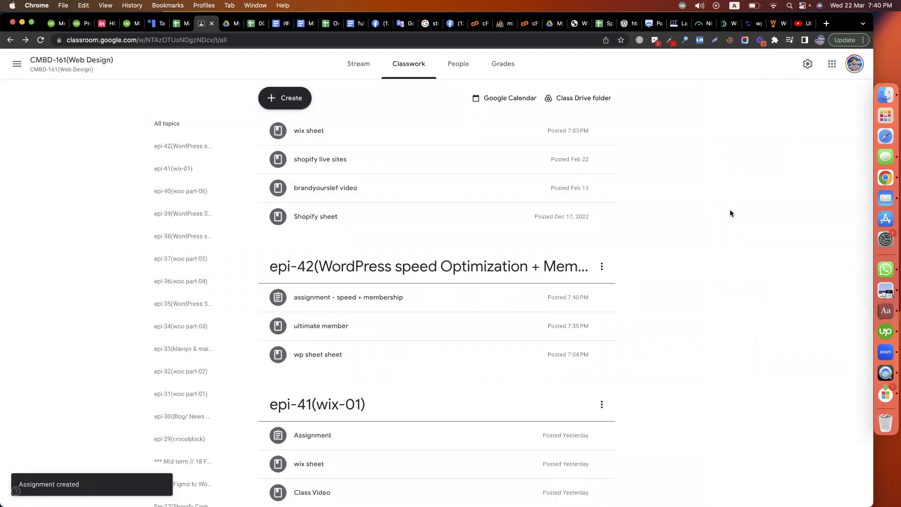
Switch to the Web Battalion browser profile and open its Google Drive at drive.google.com/drive/my-drive.
{"action": "left_click", "coordinate": [233, 24]}
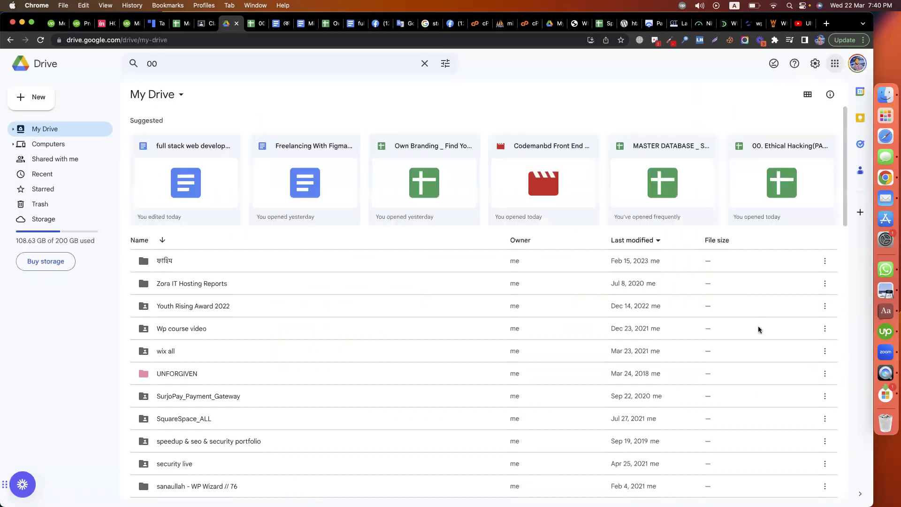
{"action": "left_click", "coordinate": [853, 68]}
{"action": "left_click", "coordinate": [819, 40]}
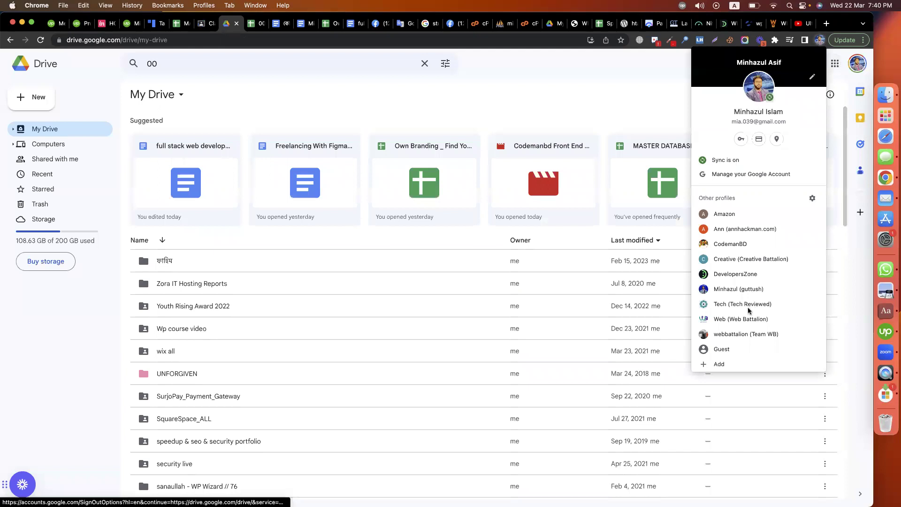
{"action": "left_click", "coordinate": [746, 319]}
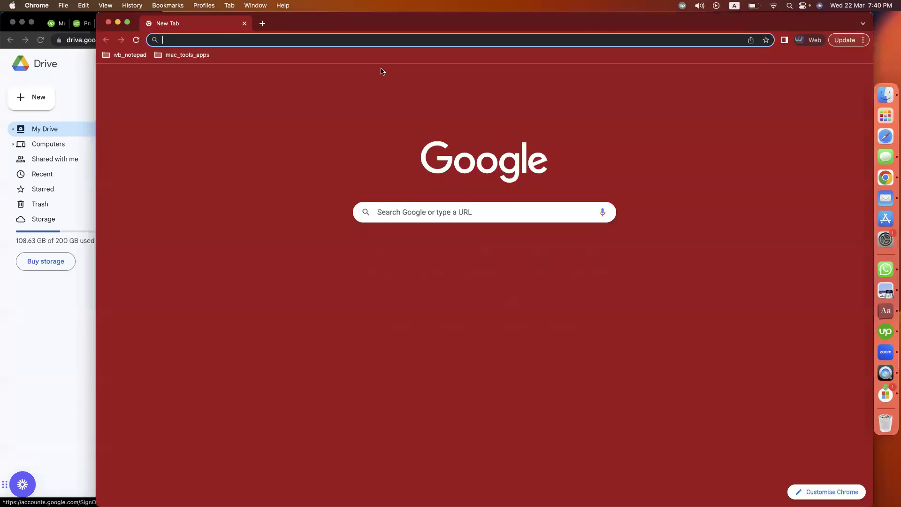
{"action": "type", "text": "drive.google.com/drive/my-drive"}
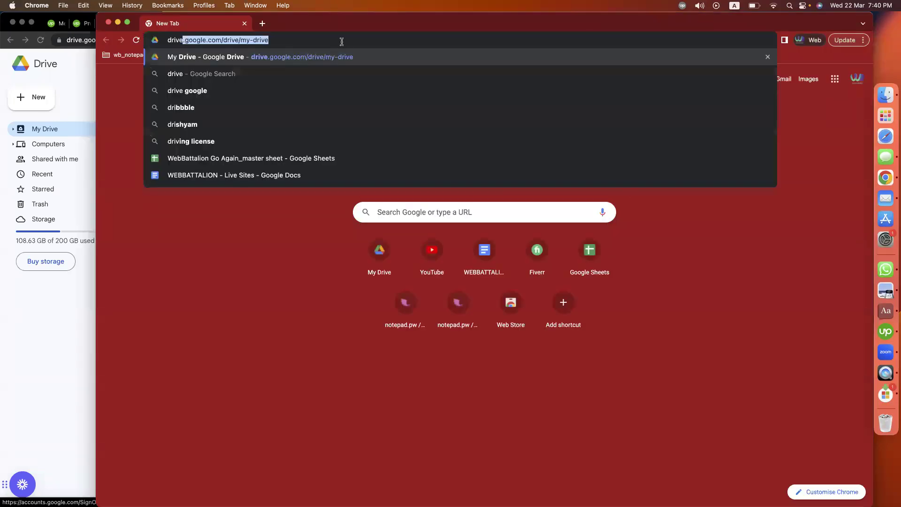
{"action": "key", "text": "Return"}
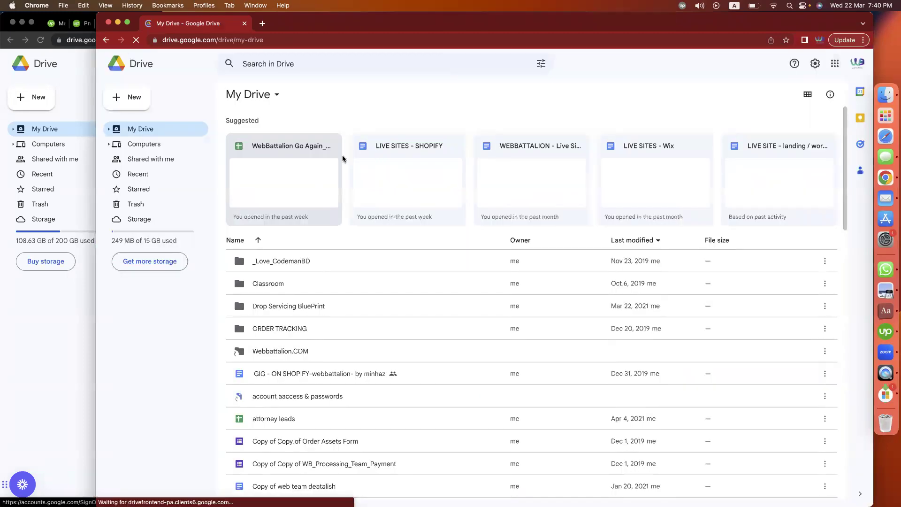
Search the Web Battalion Drive for "elementor" and "landing", and open the LIVE SITE - landing / wordpress website document.
{"action": "left_click", "coordinate": [302, 177]}
{"action": "left_click", "coordinate": [288, 66]}
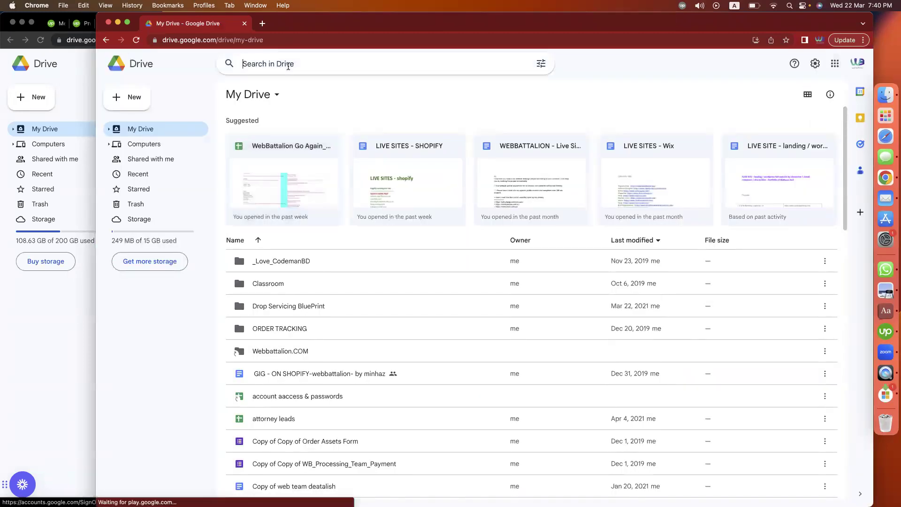
{"action": "type", "text": "elementor"}
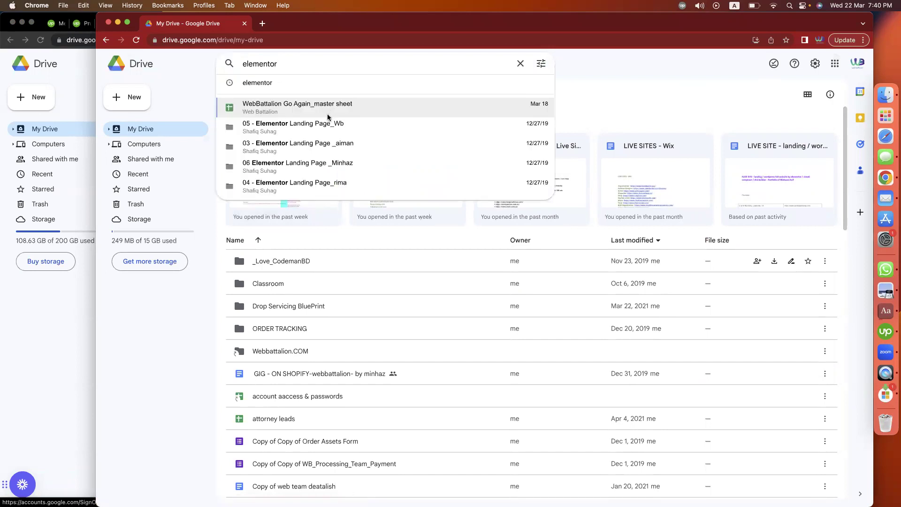
{"action": "key", "text": "super+a"}
{"action": "type", "text": "lando"}
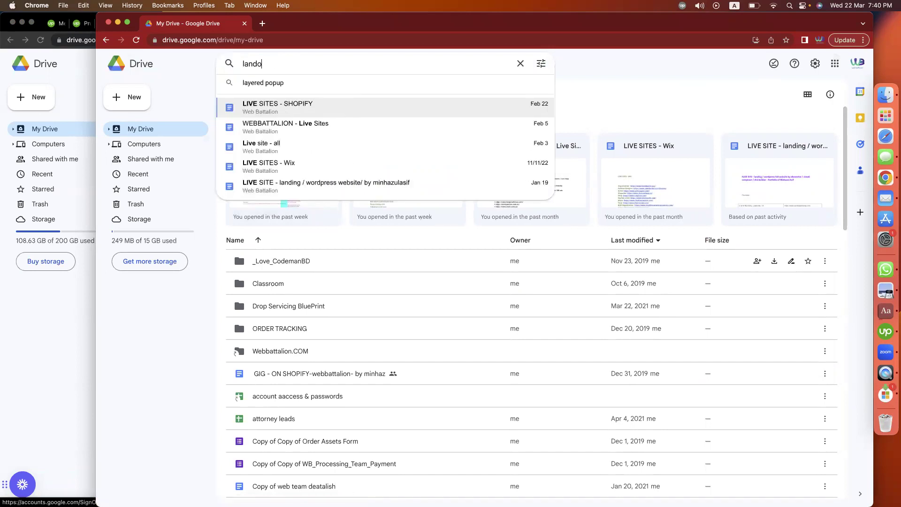
{"action": "key", "text": "BackSpace"}
{"action": "type", "text": "ing"}
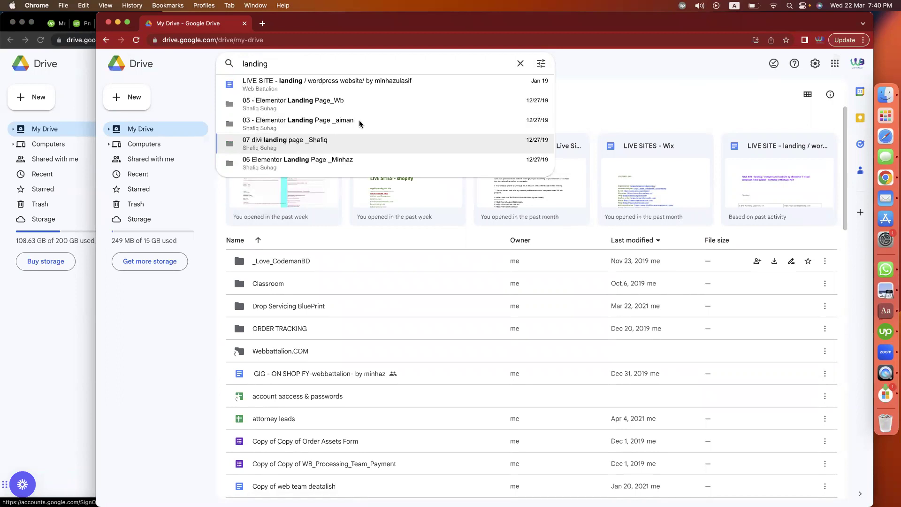
{"action": "left_click", "coordinate": [375, 88]}
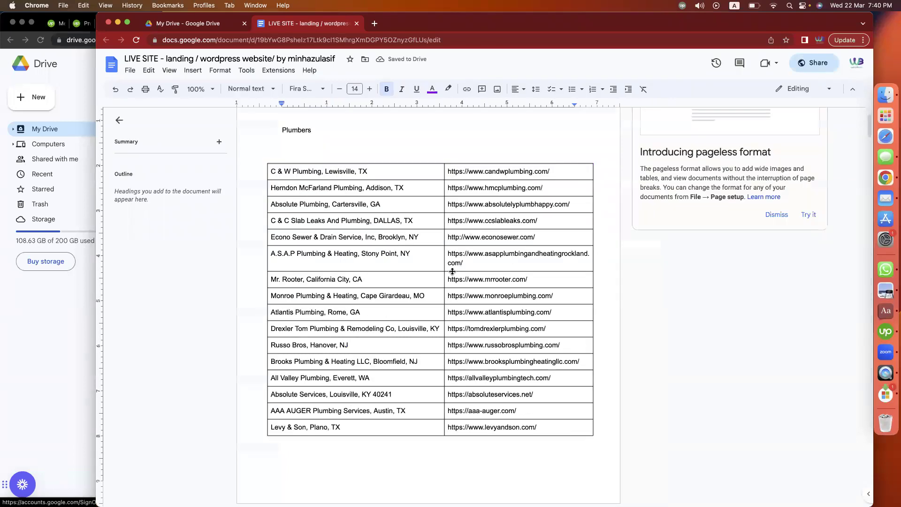
Look through the Elementor and category site lists in the LIVE SITE - landing / wordpress website document.
{"action": "scroll", "coordinate": [448, 285], "scroll_direction": "down", "scroll_amount": 4}
{"action": "scroll", "coordinate": [448, 286], "scroll_direction": "down", "scroll_amount": 3}
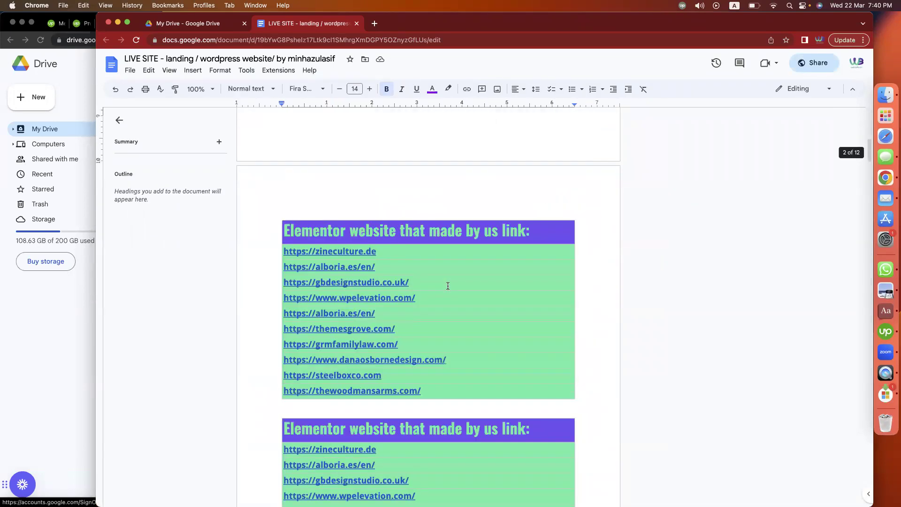
{"action": "scroll", "coordinate": [335, 245], "scroll_direction": "down", "scroll_amount": 2}
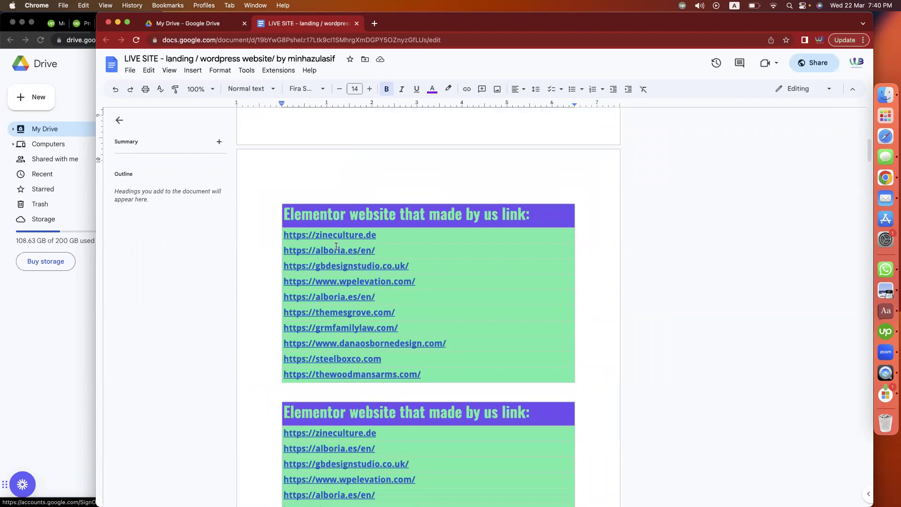
{"action": "scroll", "coordinate": [336, 245], "scroll_direction": "down", "scroll_amount": 6}
{"action": "scroll", "coordinate": [336, 246], "scroll_direction": "down", "scroll_amount": 5}
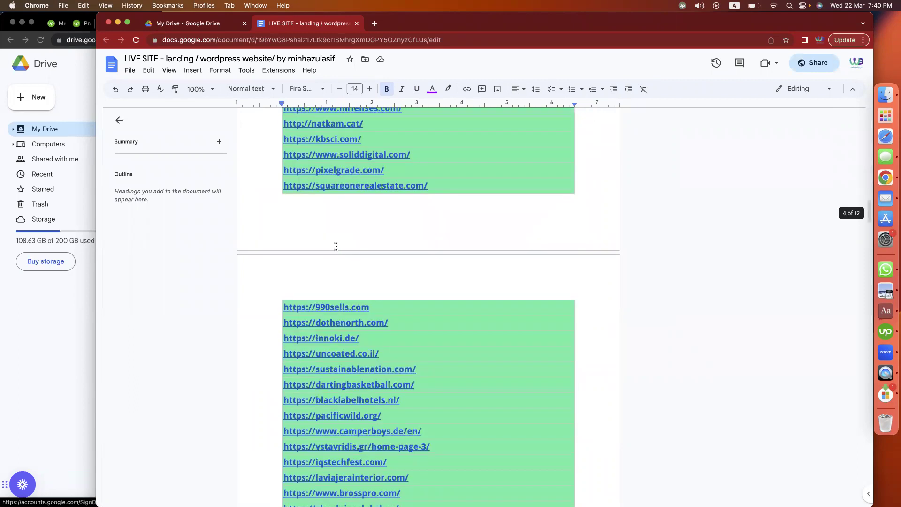
{"action": "scroll", "coordinate": [336, 246], "scroll_direction": "down", "scroll_amount": 5}
{"action": "scroll", "coordinate": [336, 246], "scroll_direction": "down", "scroll_amount": 8}
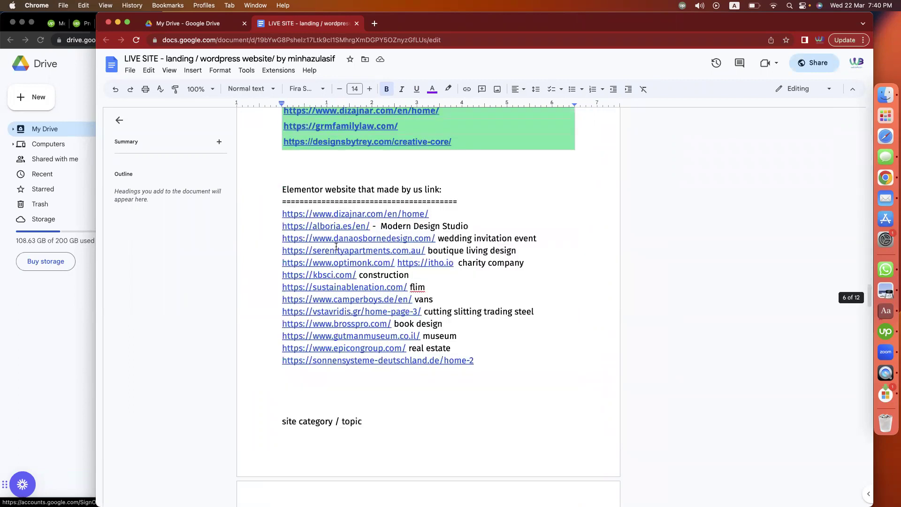
{"action": "scroll", "coordinate": [336, 246], "scroll_direction": "down", "scroll_amount": 15}
{"action": "scroll", "coordinate": [336, 246], "scroll_direction": "up", "scroll_amount": 4}
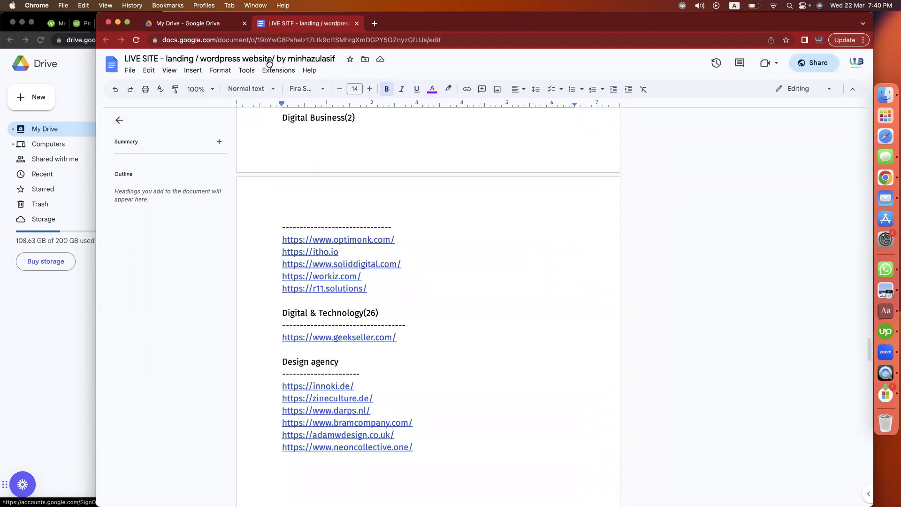
Copy the web address of the LIVE SITE - landing / wordpress website document.
{"action": "right_click", "coordinate": [258, 40]}
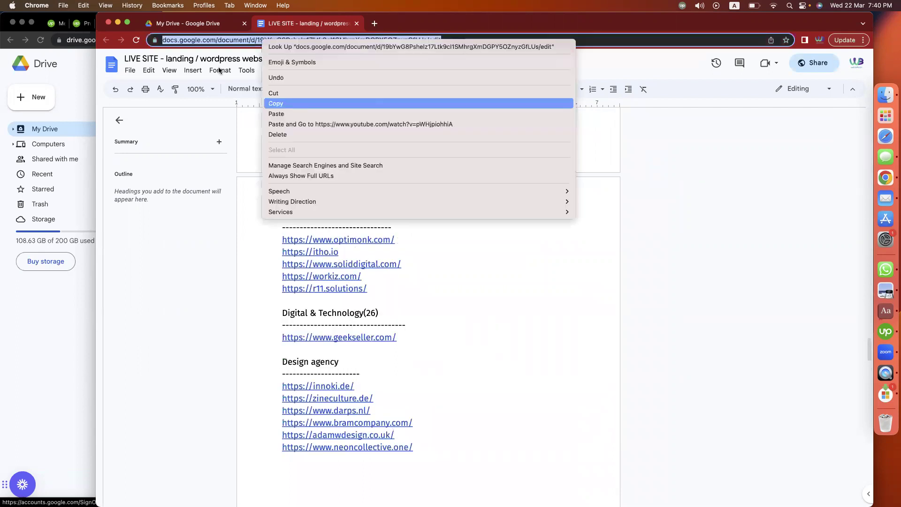
{"action": "left_click", "coordinate": [286, 100]}
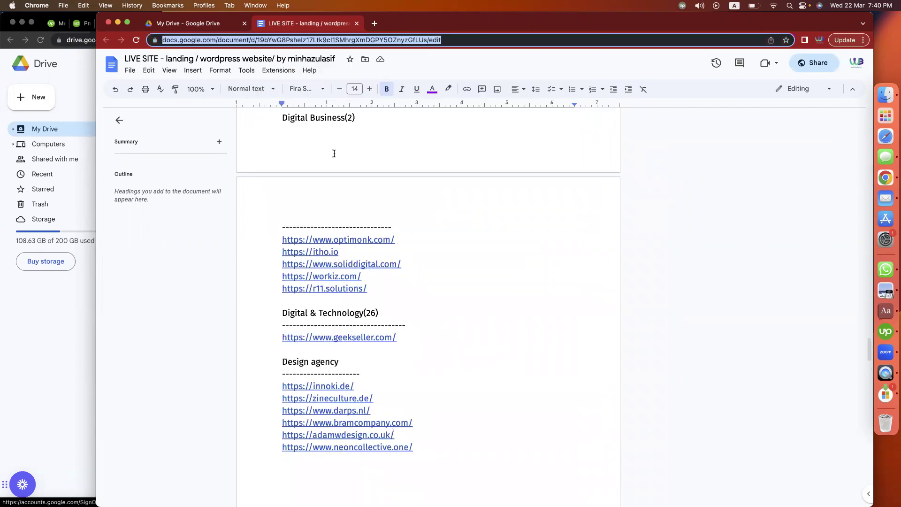
{"action": "left_click", "coordinate": [374, 23]}
{"action": "type", "text": "no"}
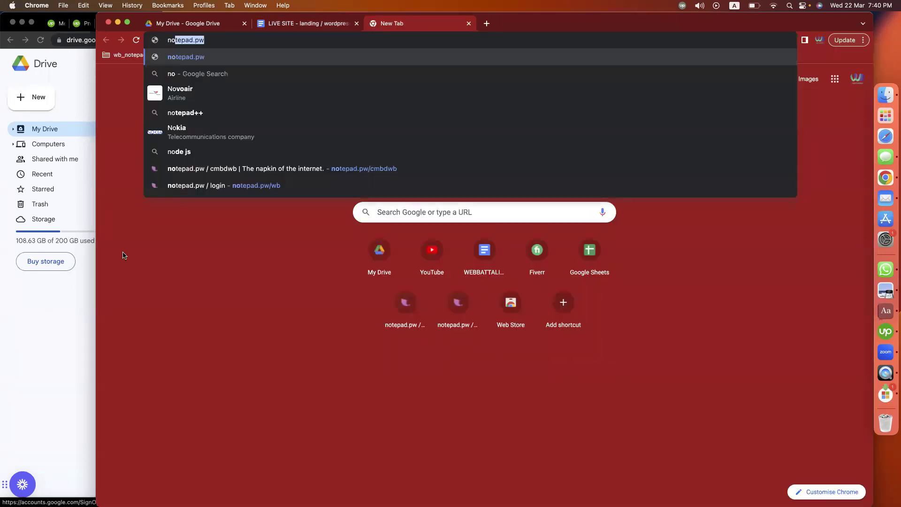
{"action": "left_click_drag", "start_coordinate": [562, 22], "coordinate": [526, 62]}
{"action": "left_click_drag", "start_coordinate": [543, 5], "coordinate": [441, 31]}
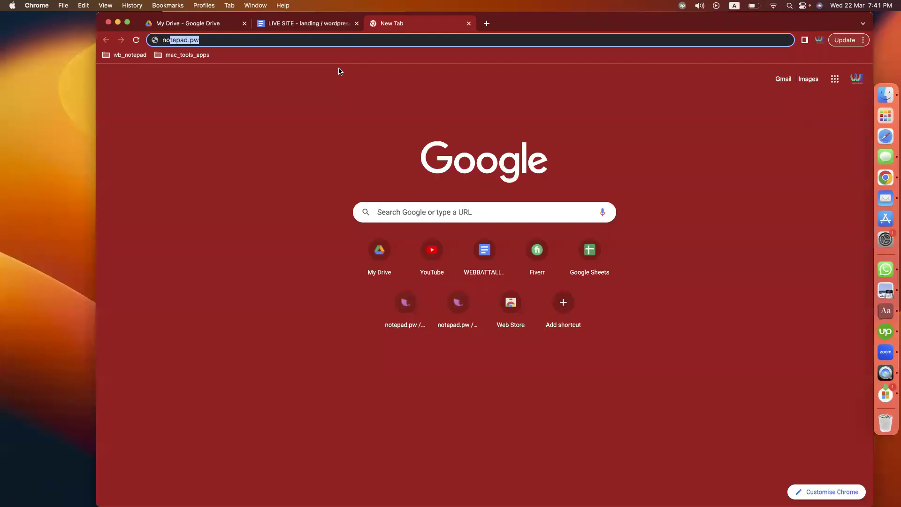
In the CMBD-161(Web Design) Classroom, create a material titled "live sites - wp + elementor" with the copied document link as its description.
{"action": "key", "text": "ctrl+Left"}
{"action": "key", "text": "ctrl+Right"}
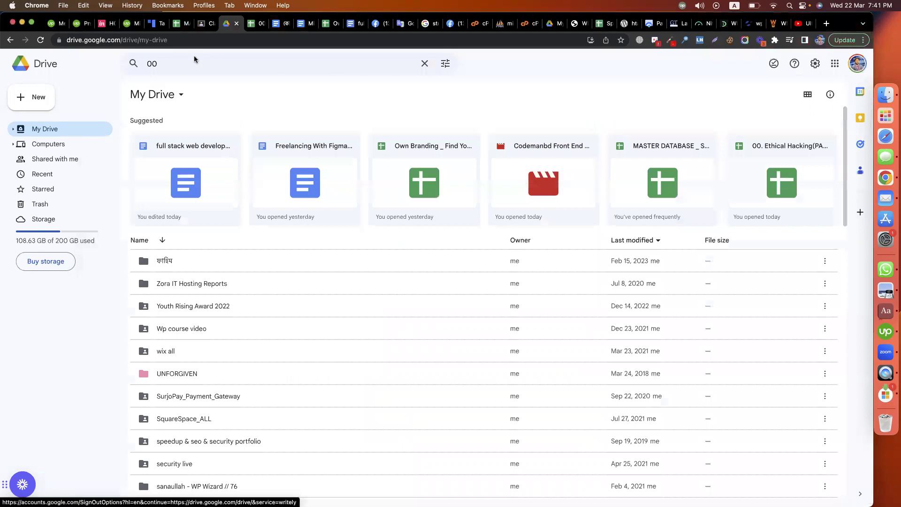
{"action": "left_click", "coordinate": [201, 23]}
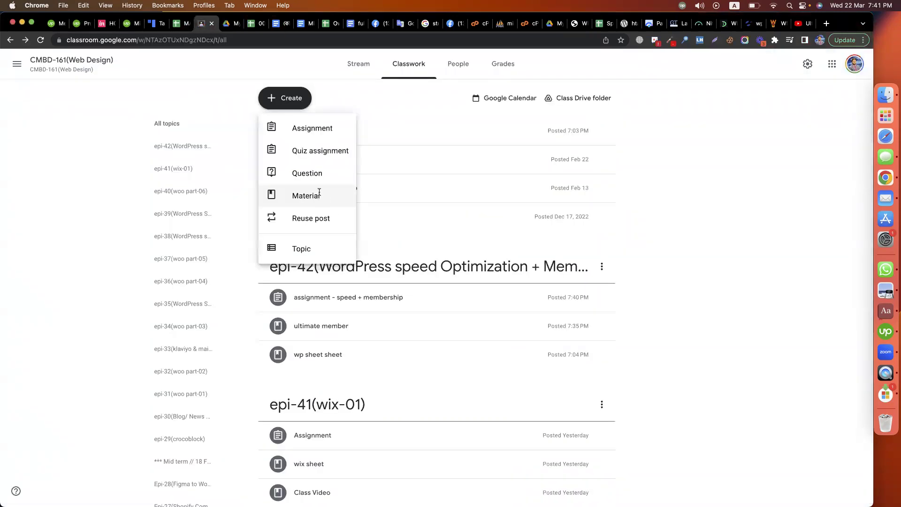
{"action": "left_click", "coordinate": [304, 195]}
{"action": "type", "text": "live sites "}
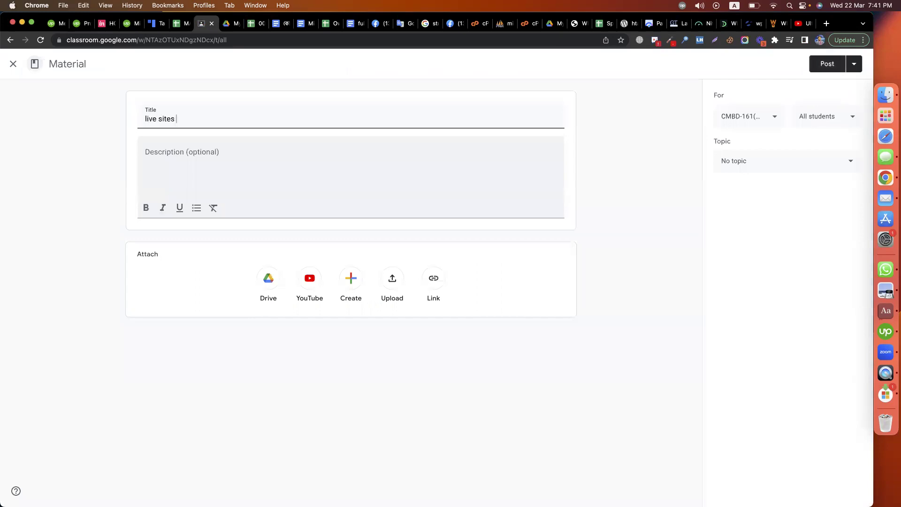
{"action": "type", "text": "- wp + elementor"}
{"action": "left_click", "coordinate": [201, 166]}
{"action": "key", "text": "cmd+v"}
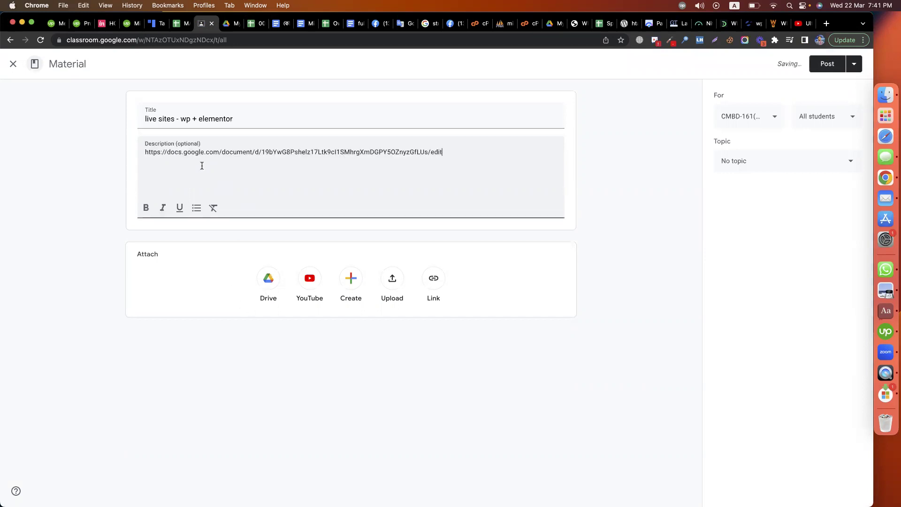
Leave the live sites material without a topic and post it to the class.
{"action": "left_click", "coordinate": [762, 169]}
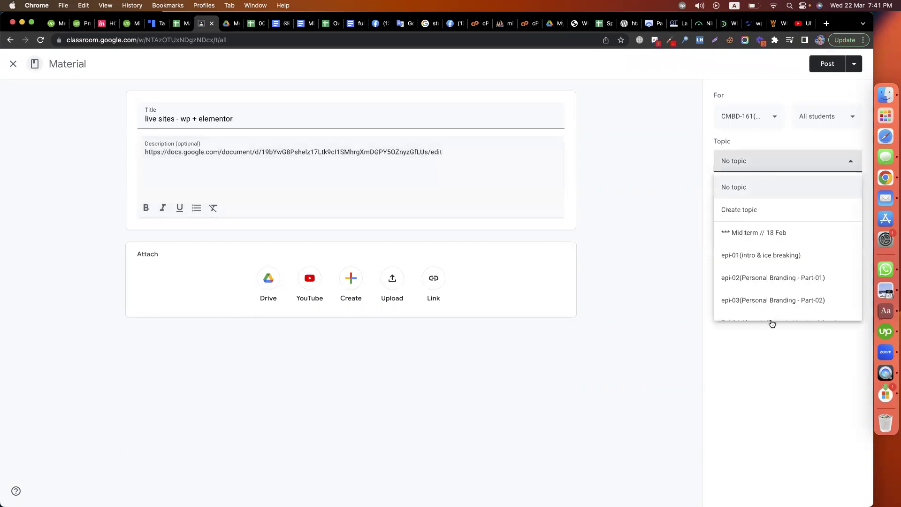
{"action": "scroll", "coordinate": [771, 300], "scroll_direction": "down", "scroll_amount": 5}
{"action": "key", "text": "Escape"}
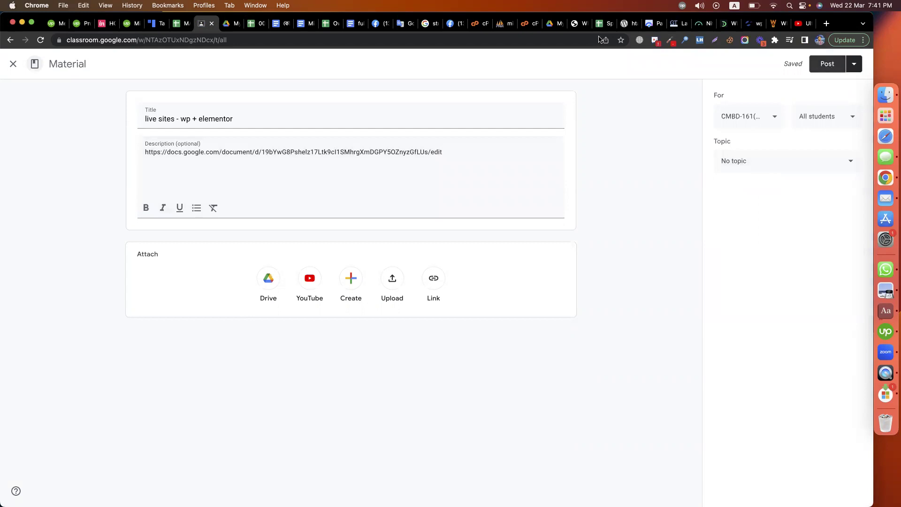
{"action": "key", "text": "super+Return"}
Search the Web Battalion Drive for "woo", opening the LIVE SITES - woocommerce document, and copy its web address.
{"action": "key", "text": "super+grave"}
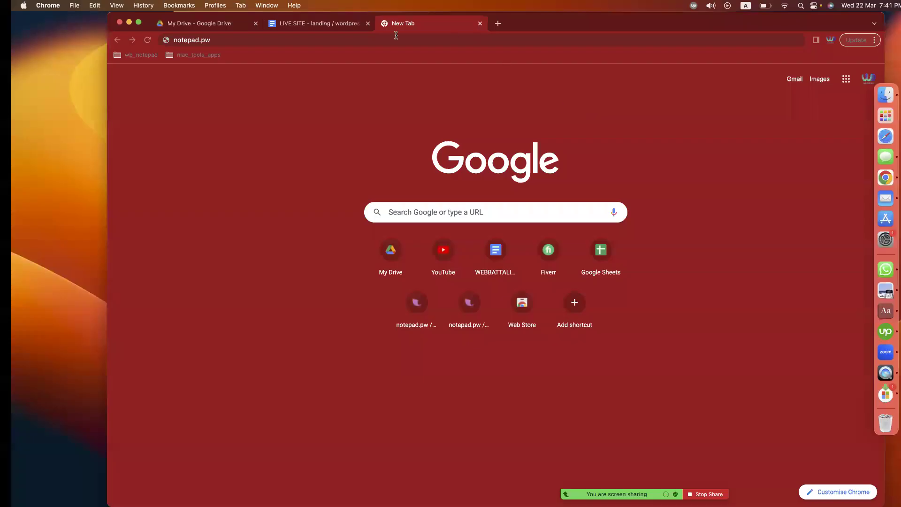
{"action": "left_click", "coordinate": [275, 37]}
{"action": "type", "text": "no"}
{"action": "key", "text": "super+1"}
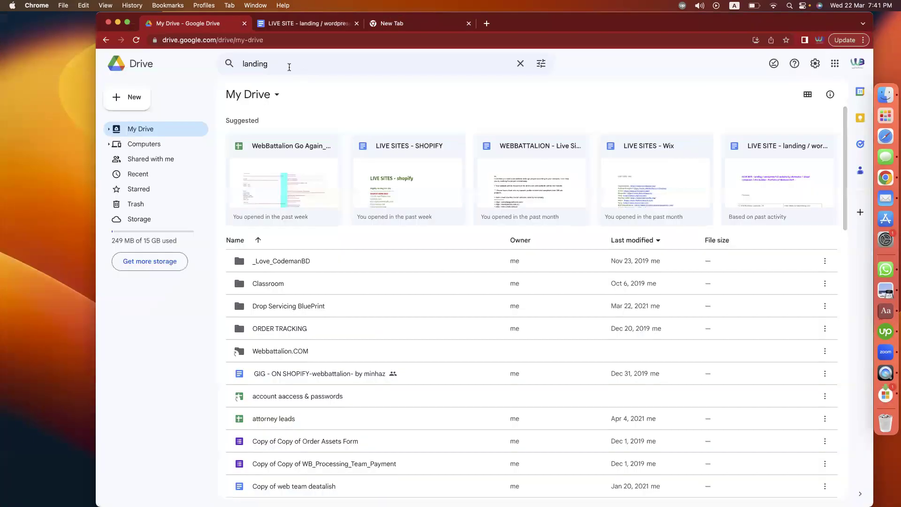
{"action": "left_click", "coordinate": [283, 65]}
{"action": "type", "text": "woo"}
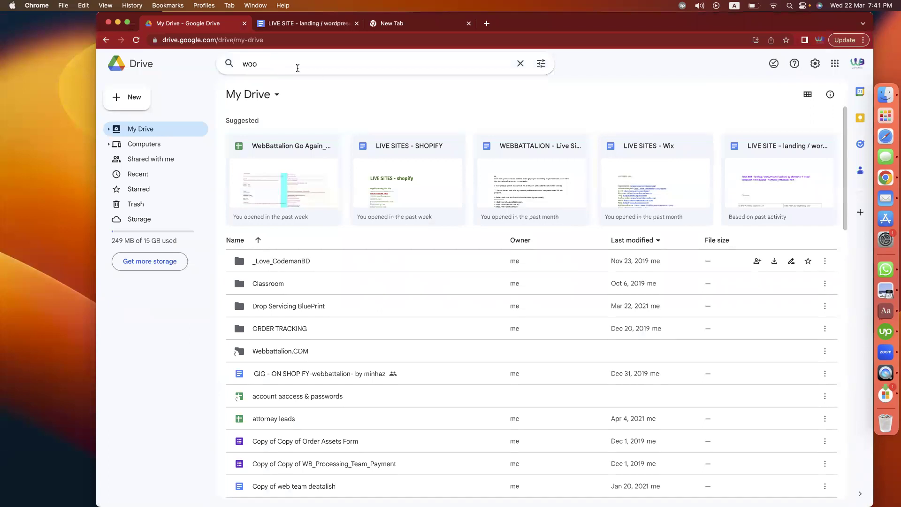
{"action": "key", "text": "Return"}
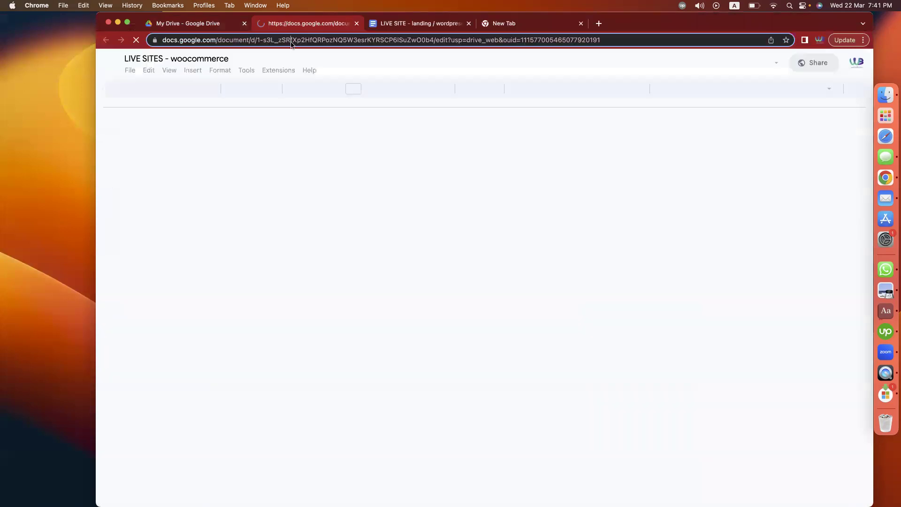
{"action": "right_click", "coordinate": [292, 40]}
{"action": "left_click", "coordinate": [305, 246]}
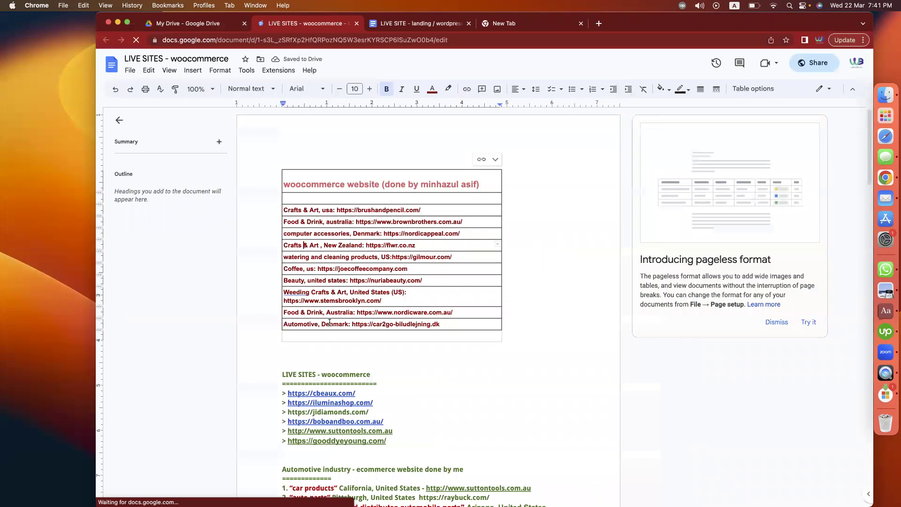
Examine the WooCommerce site lists by industry, including the crafts-art, sports and home-decor sections.
{"action": "scroll", "coordinate": [330, 321], "scroll_direction": "down", "scroll_amount": 10}
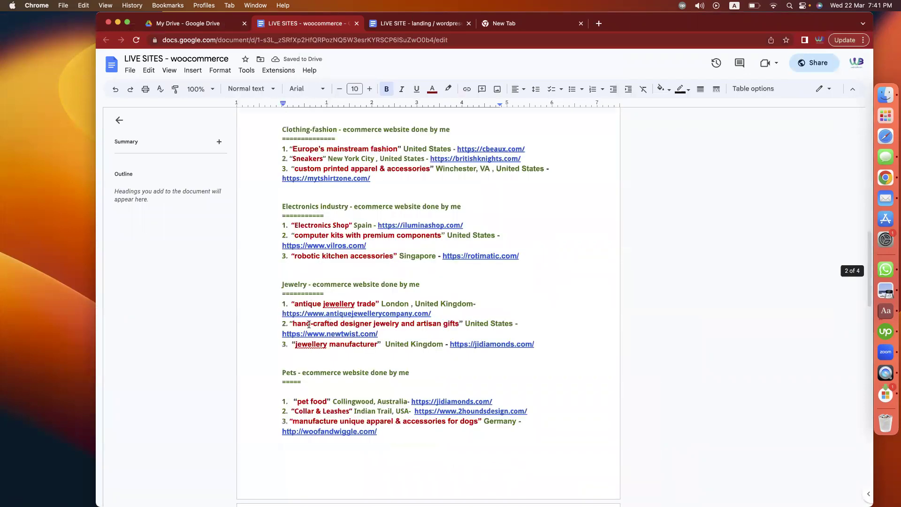
{"action": "scroll", "coordinate": [309, 324], "scroll_direction": "down", "scroll_amount": 6}
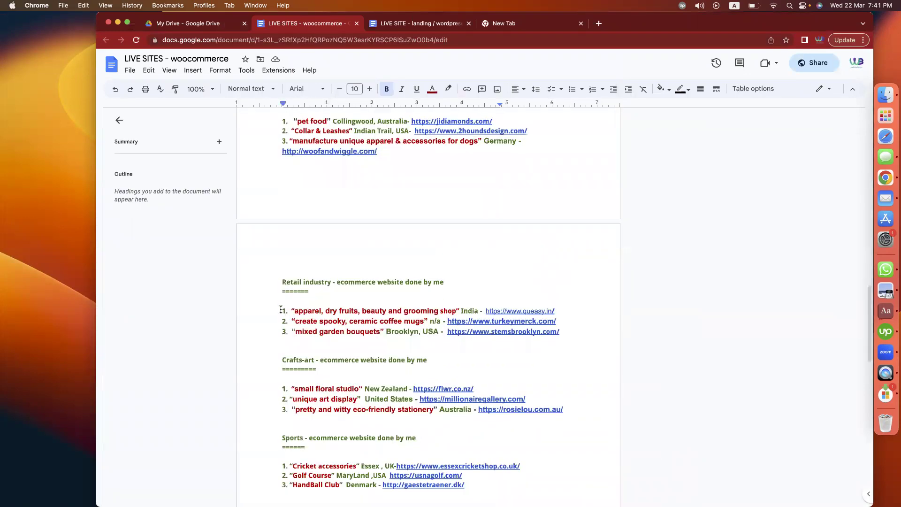
{"action": "scroll", "coordinate": [300, 310], "scroll_direction": "down", "scroll_amount": 2}
{"action": "left_click_drag", "start_coordinate": [312, 344], "coordinate": [300, 358]}
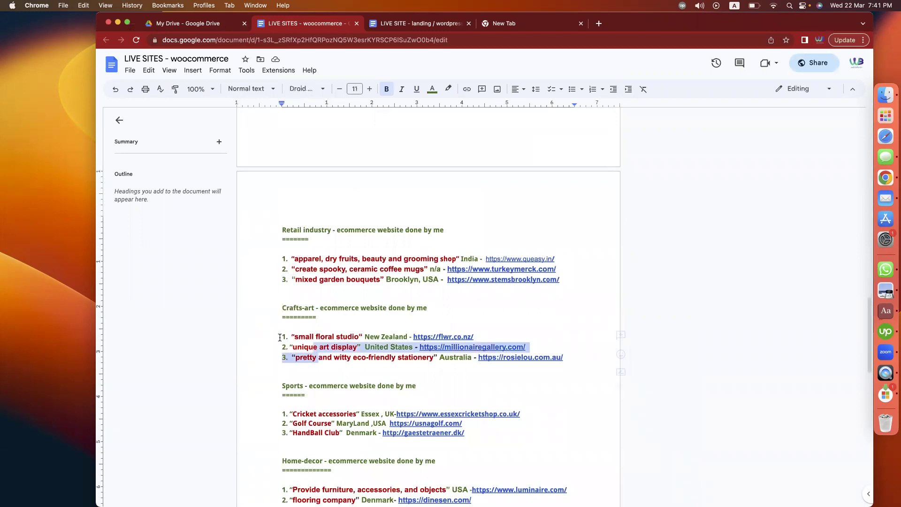
{"action": "scroll", "coordinate": [293, 339], "scroll_direction": "down", "scroll_amount": 2}
{"action": "left_click", "coordinate": [294, 339]}
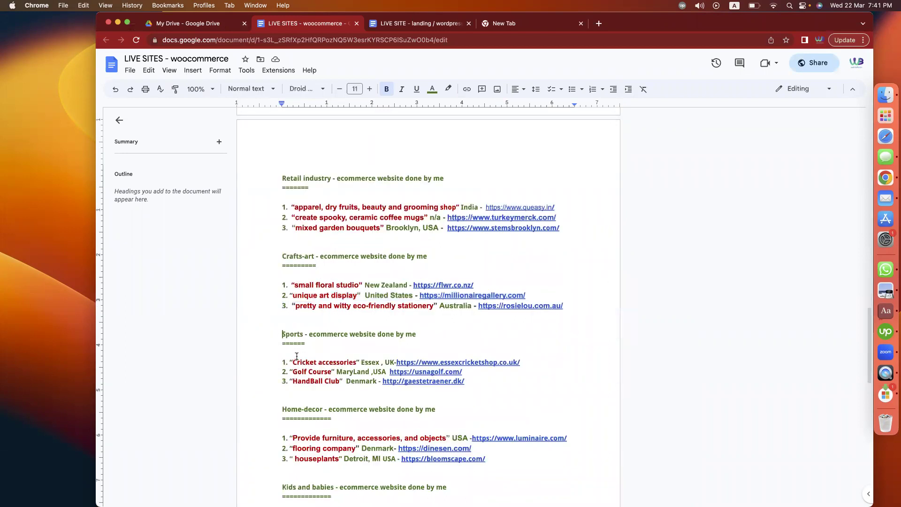
{"action": "left_click", "coordinate": [297, 355]}
{"action": "left_click", "coordinate": [331, 388], "text": "shift"}
{"action": "scroll", "coordinate": [331, 388], "scroll_direction": "down", "scroll_amount": 2}
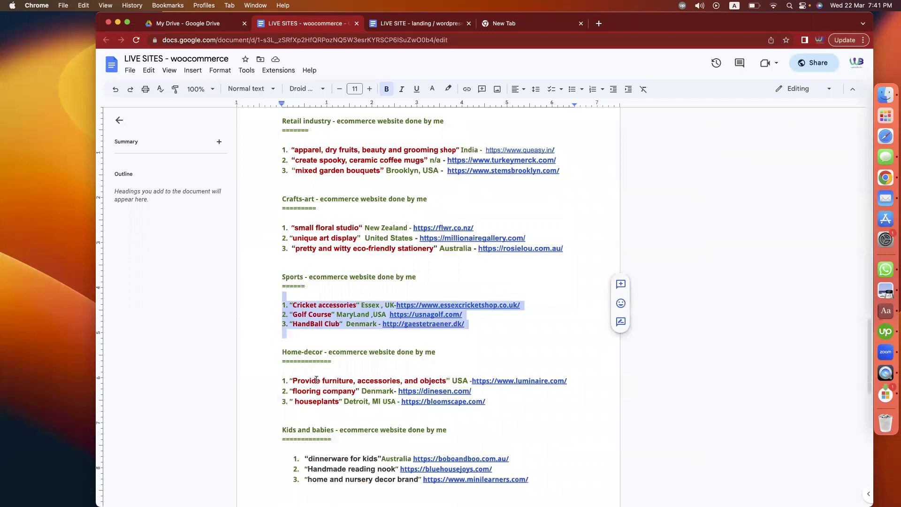
{"action": "left_click_drag", "start_coordinate": [316, 379], "coordinate": [340, 402]}
Create a Classroom material titled "woo live sites" with the copied woocommerce document link as its description.
{"action": "key", "text": "ctrl+Left"}
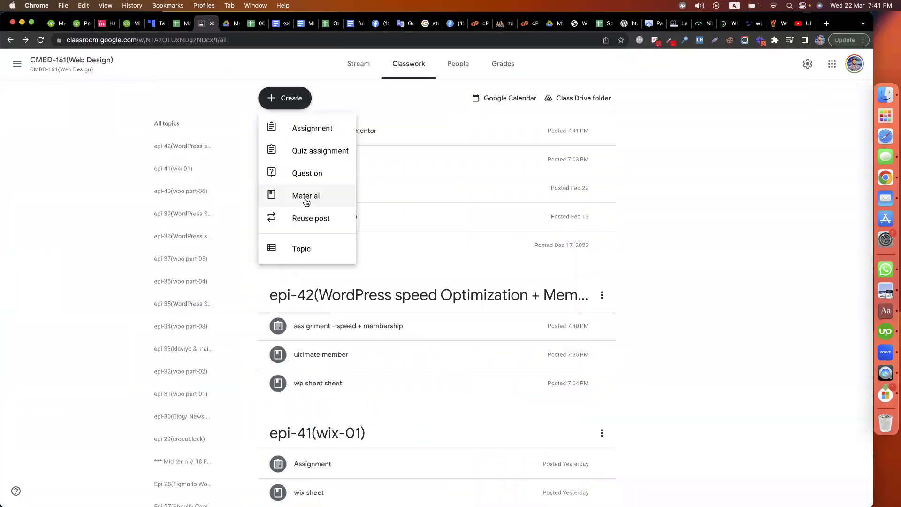
{"action": "left_click", "coordinate": [305, 201]}
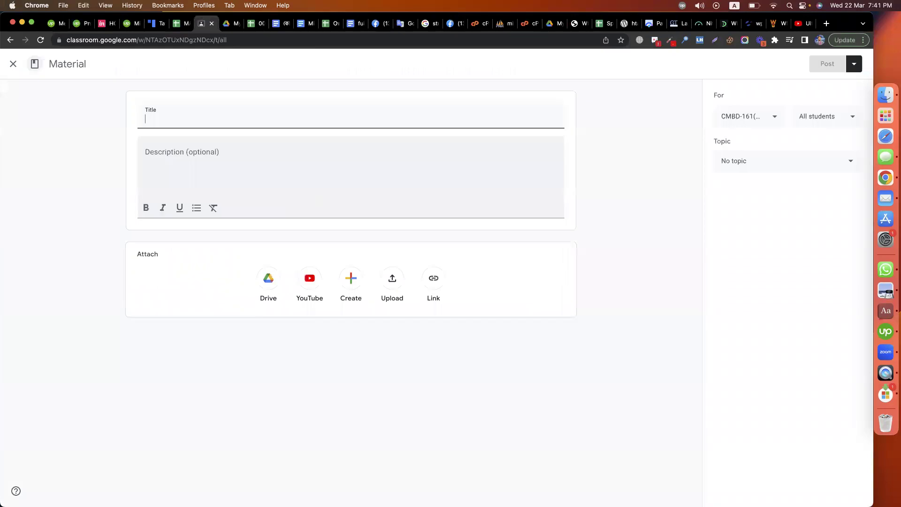
{"action": "type", "text": "woo live sites"}
{"action": "left_click", "coordinate": [256, 172]}
{"action": "key", "text": "super+v"}
File the woo live sites material under the epi-42 WordPress speed optimization topic and post it.
{"action": "left_click", "coordinate": [736, 154]}
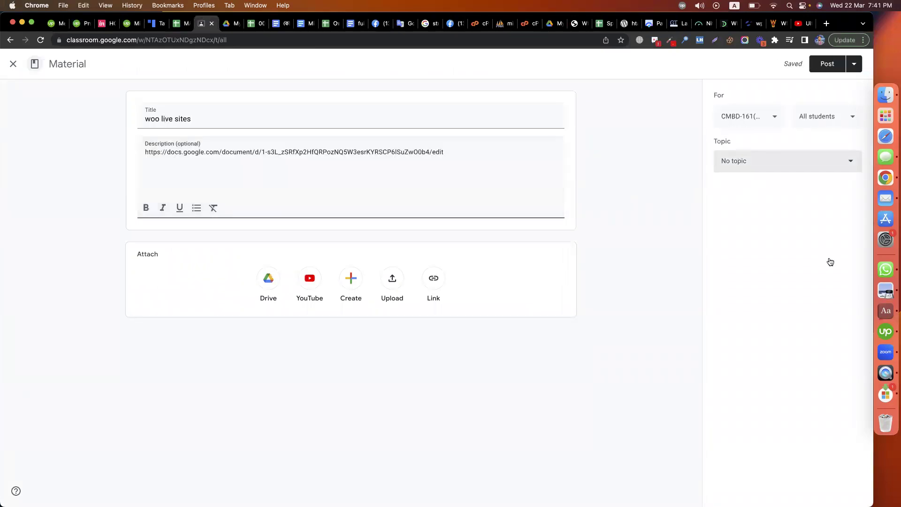
{"action": "scroll", "coordinate": [830, 262], "scroll_direction": "down", "scroll_amount": 6}
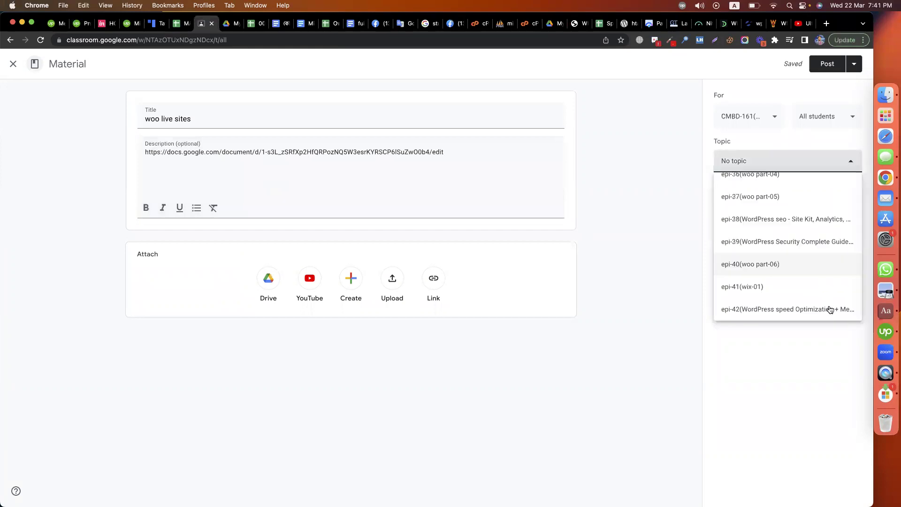
{"action": "left_click", "coordinate": [830, 308]}
{"action": "left_click", "coordinate": [819, 68]}
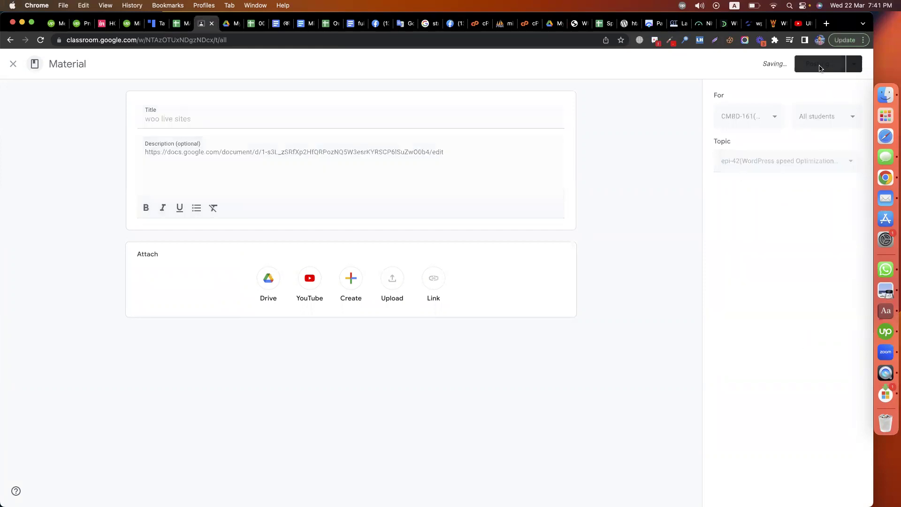